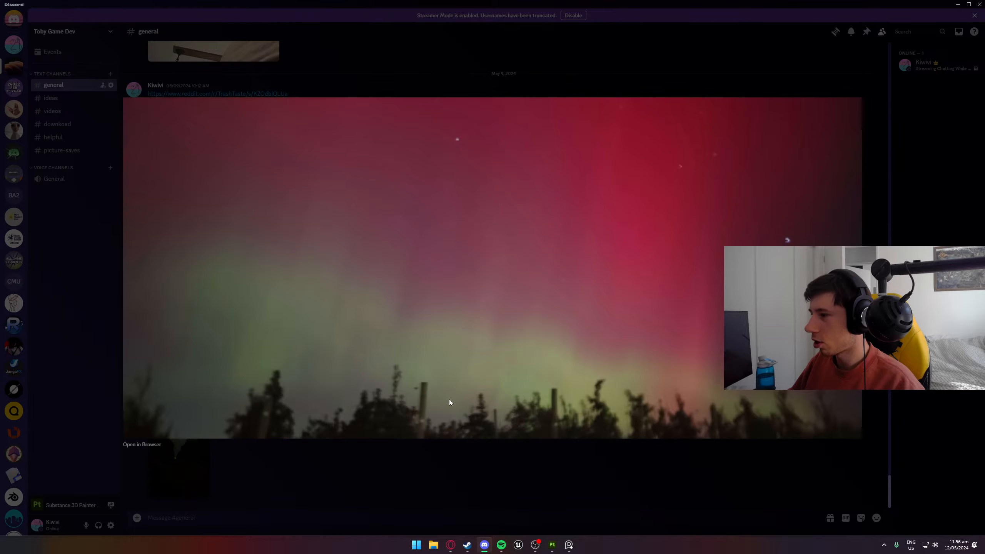
# - Examine the two aurora photos posted in the general channel at full size
pyautogui.click(450, 457)
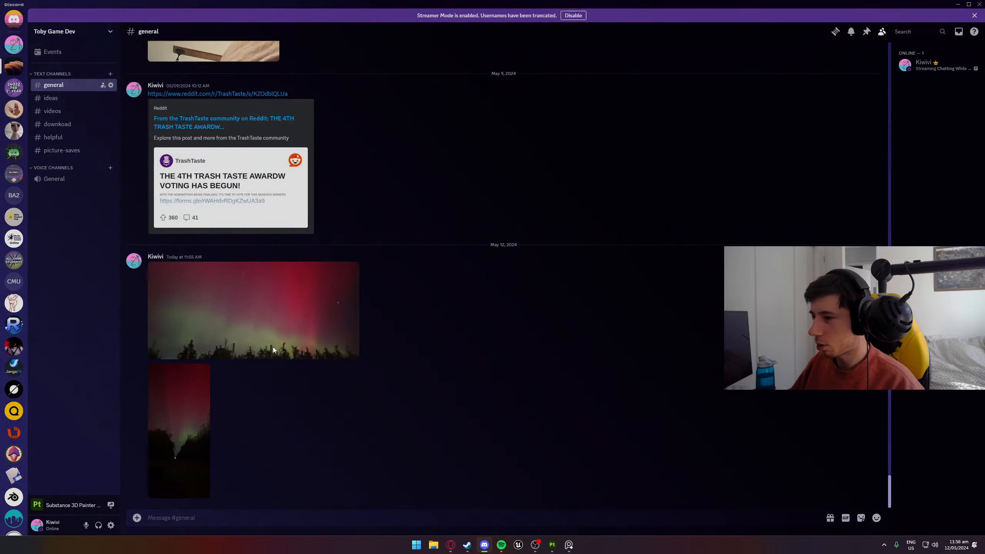
pyautogui.click(272, 346)
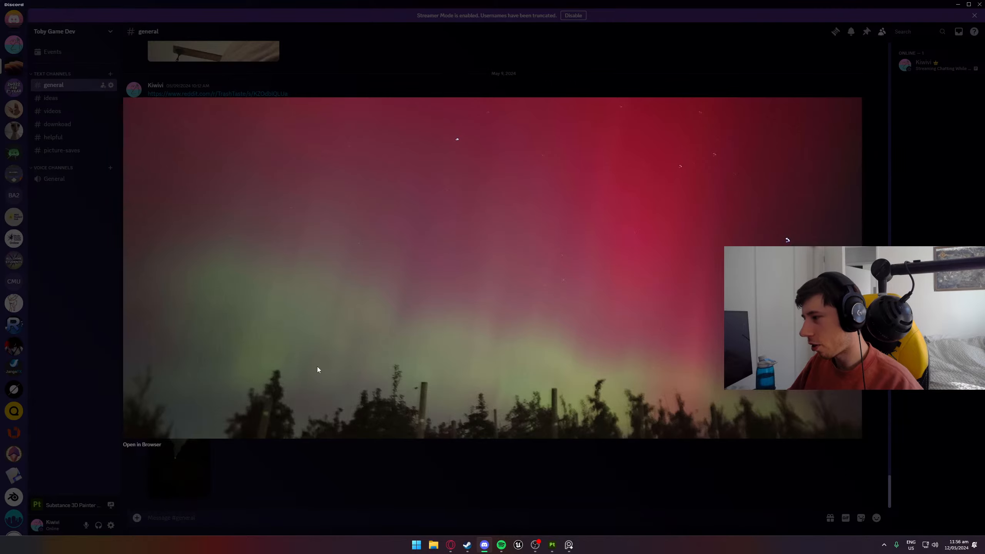
pyautogui.click(300, 452)
pyautogui.click(194, 443)
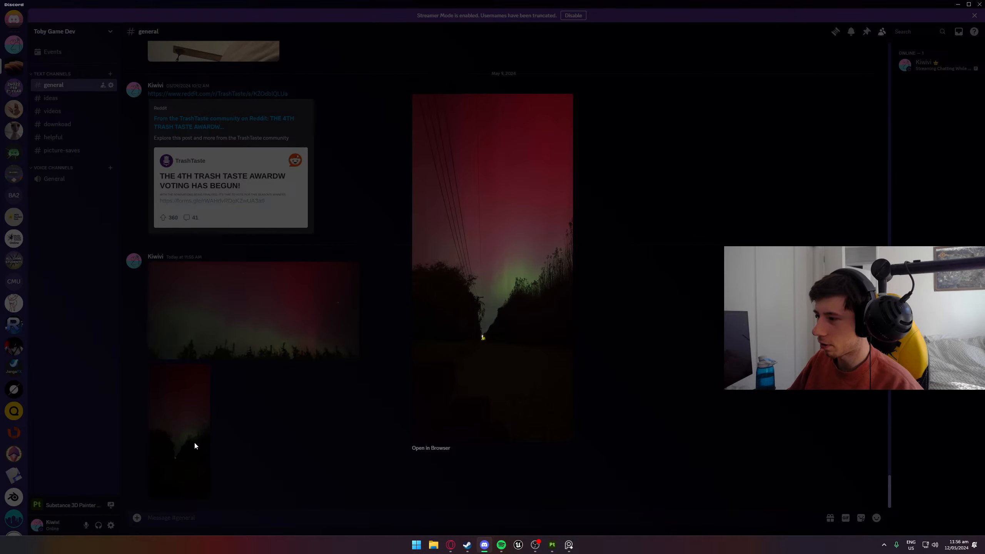
pyautogui.click(282, 433)
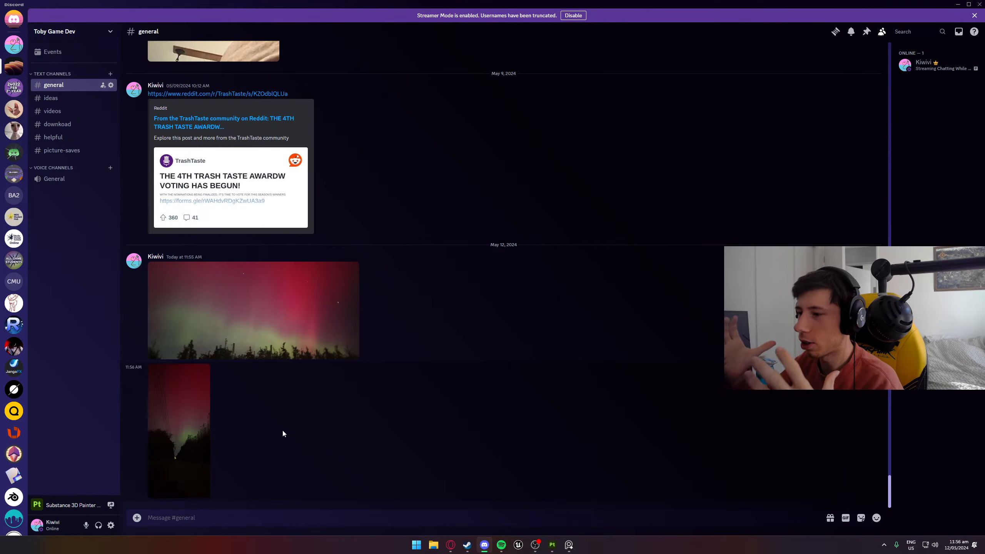
pyautogui.click(296, 326)
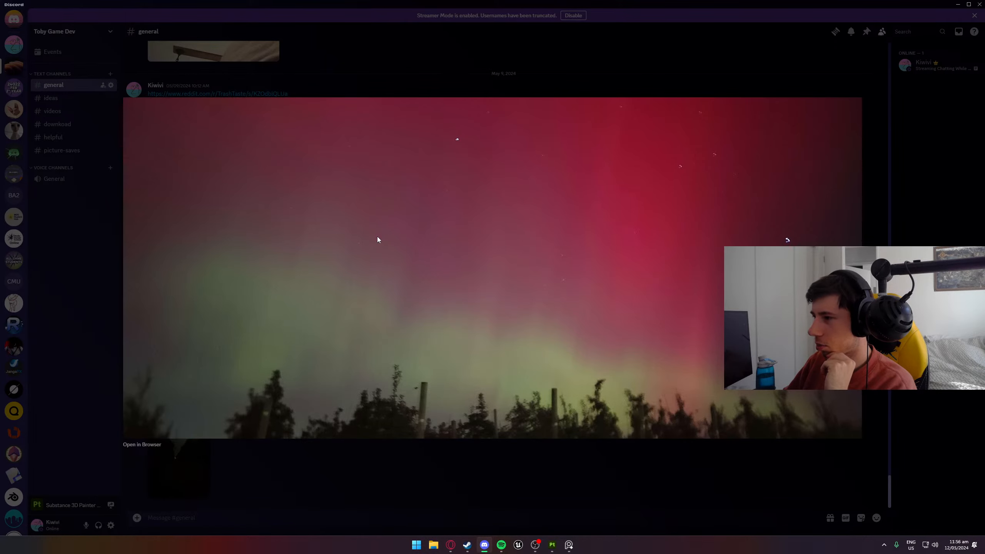
pyautogui.click(382, 474)
pyautogui.scroll(-8, 2, 187)
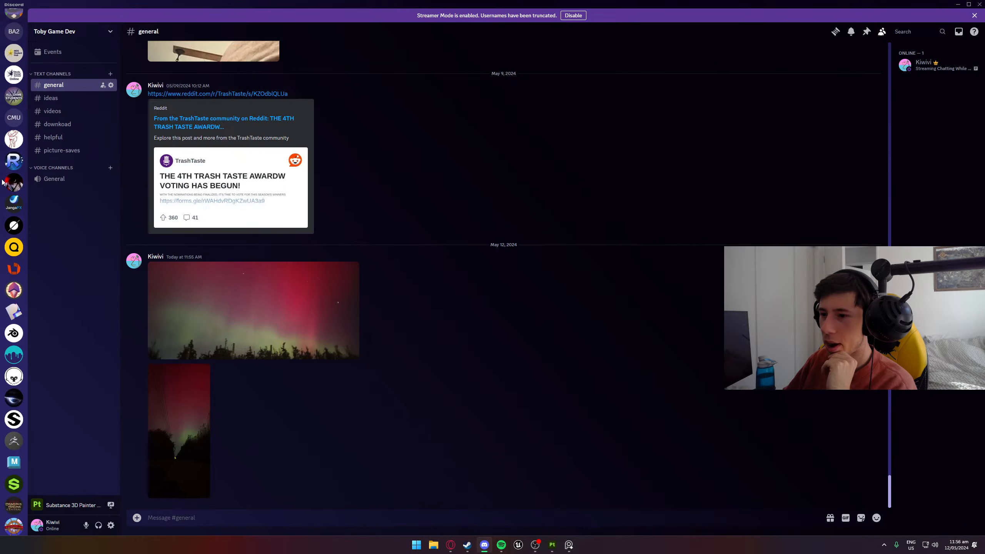
# - Switch to Substance 3D Painter and open the recent project Cleaver Project.spp
pyautogui.hotkey('alt', 'Tab')
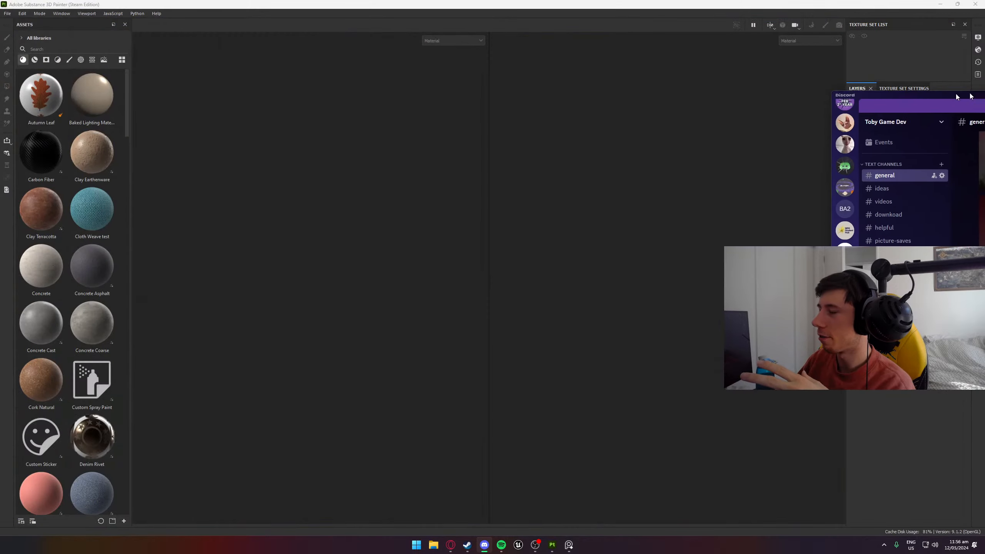
pyautogui.click(7, 13)
pyautogui.moveTo(35, 38)
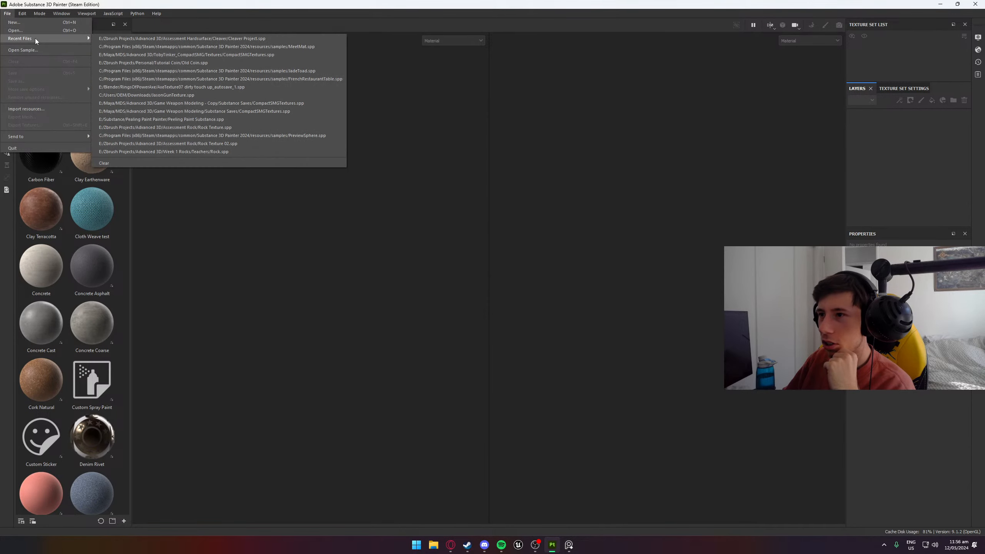
pyautogui.click(171, 35)
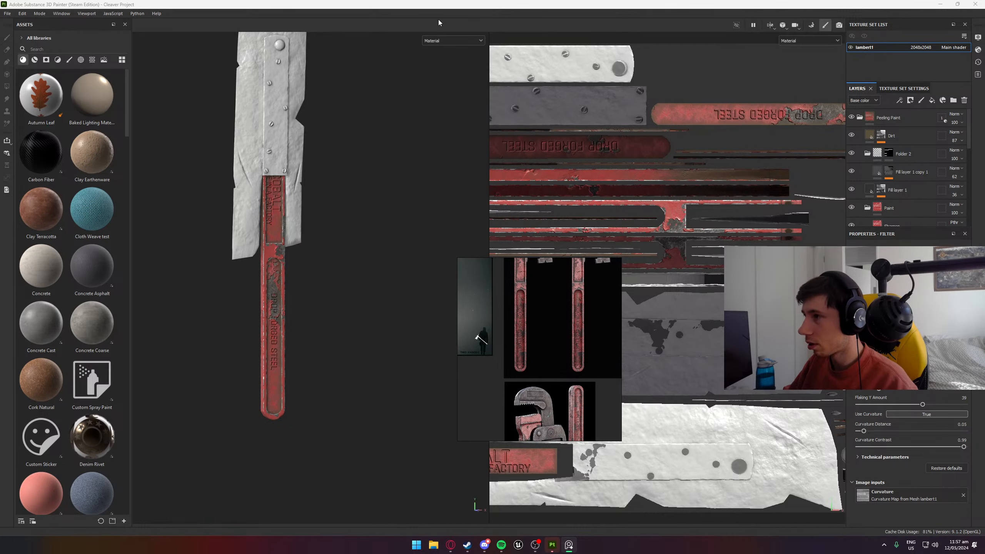
# - Show only the 3D view and move the reference board clear of the cleaver model
pyautogui.press('F2')
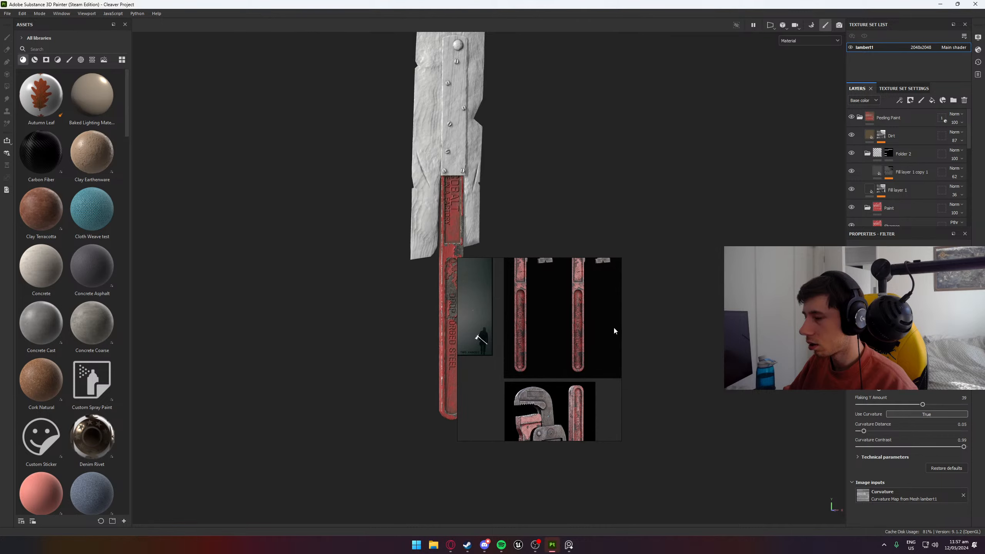
pyautogui.moveTo(543, 321); pyautogui.dragTo(708, 266, button='right')
# - Examine the cleaver's untextured blade, its screwed-on plate and the adjoining upper handle up close
pyautogui.scroll(4, 436, 147)
pyautogui.keyDown('alt'); pyautogui.moveTo(439, 130); pyautogui.dragTo(453, 268, button='middle'); pyautogui.keyUp('alt')
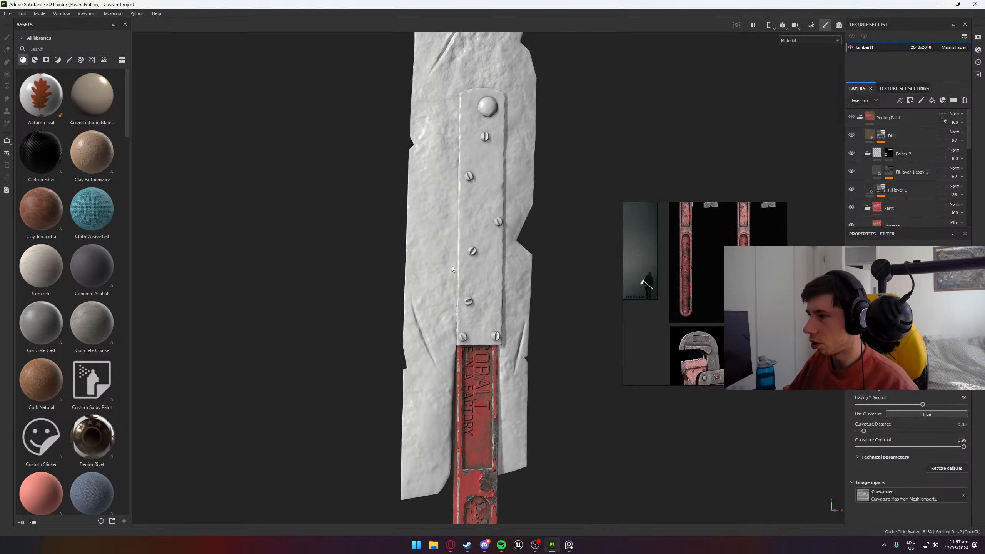
pyautogui.scroll(-5, 445, 219)
pyautogui.scroll(6, 448, 193)
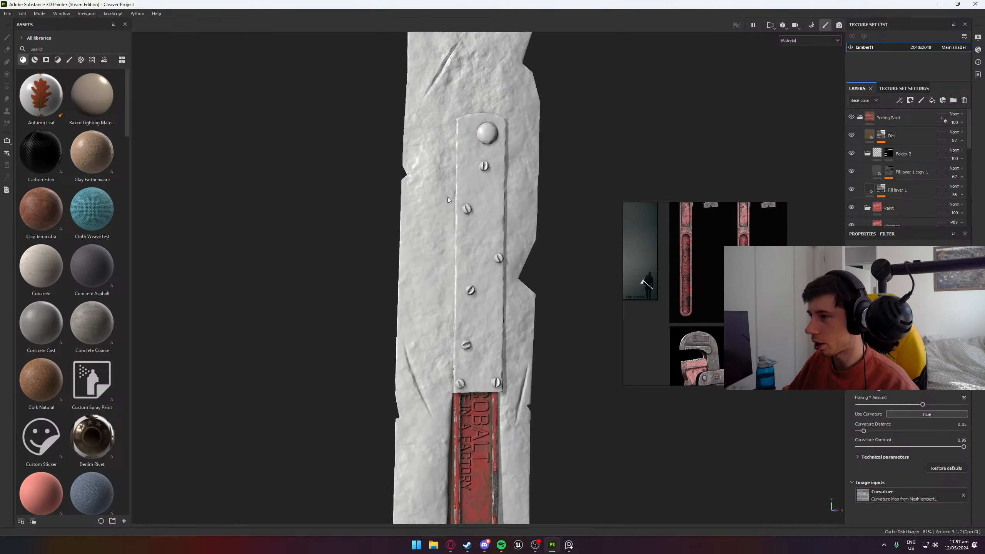
pyautogui.scroll(-4, 448, 197)
pyautogui.keyDown('alt'); pyautogui.moveTo(450, 208); pyautogui.dragTo(451, 200); pyautogui.keyUp('alt')
pyautogui.scroll(6, 448, 378)
pyautogui.keyDown('alt'); pyautogui.moveTo(468, 363); pyautogui.dragTo(458, 256, button='middle'); pyautogui.keyUp('alt')
pyautogui.scroll(5, 456, 277)
# - Compare the peeling red paint on the cleaver's handle with the red pipe wrench reference images
pyautogui.keyDown('alt'); pyautogui.moveTo(453, 289); pyautogui.dragTo(747, 354); pyautogui.keyUp('alt')
pyautogui.scroll(-6, 412, 366)
pyautogui.scroll(3, 687, 281)
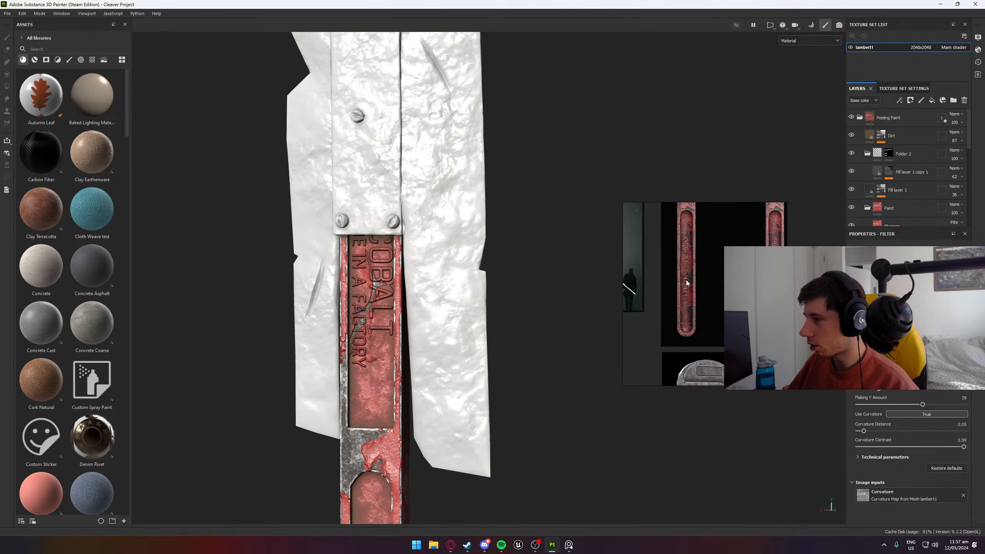
pyautogui.scroll(-4, 688, 291)
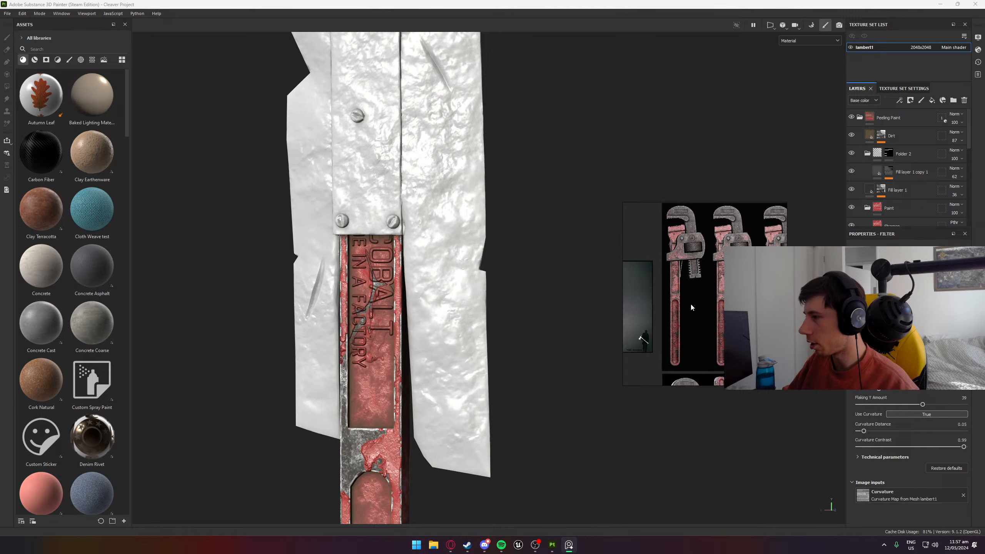
pyautogui.moveTo(691, 304); pyautogui.dragTo(677, 364, button='middle')
pyautogui.scroll(5, 698, 292)
pyautogui.scroll(-4, 694, 299)
pyautogui.moveTo(694, 299); pyautogui.dragTo(766, 268, button='middle')
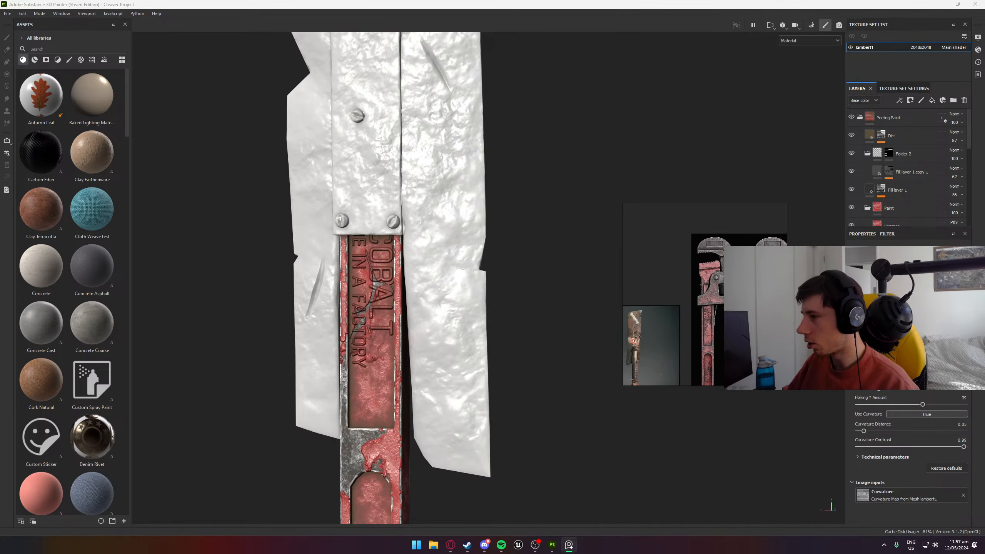
pyautogui.moveTo(741, 308); pyautogui.dragTo(697, 318, button='middle')
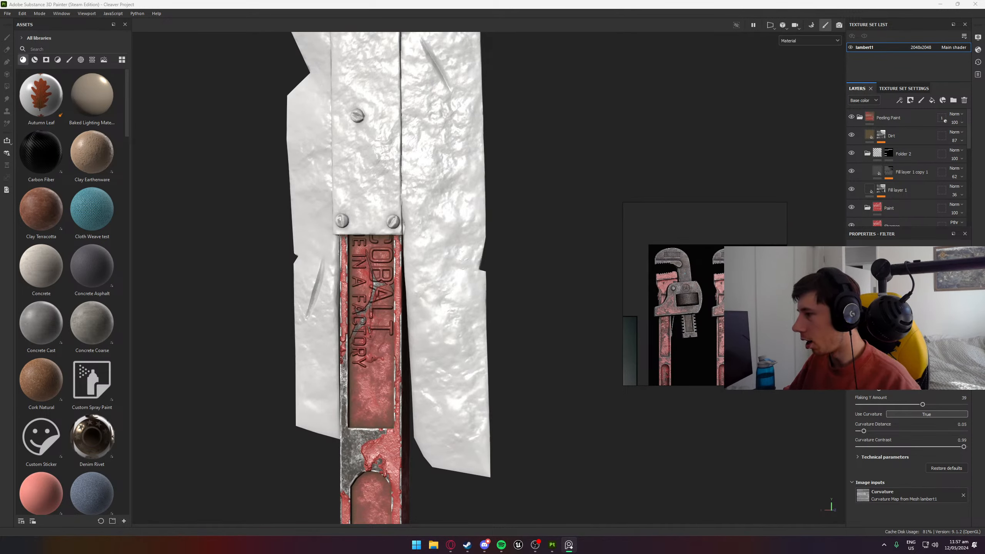
pyautogui.scroll(5, 700, 325)
pyautogui.moveTo(701, 325); pyautogui.dragTo(850, 256, button='middle')
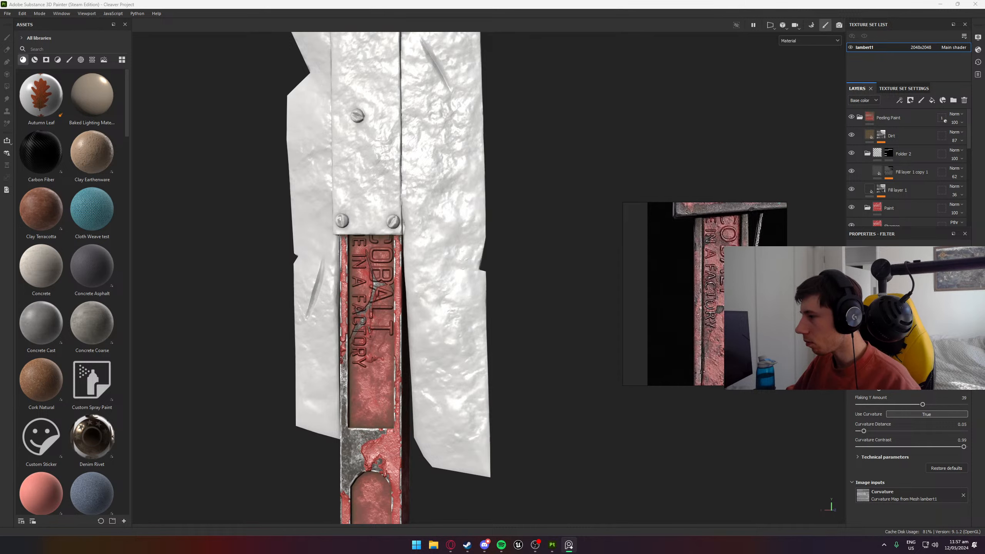
pyautogui.scroll(-1, 751, 289)
pyautogui.moveTo(725, 354); pyautogui.dragTo(694, 245, button='middle')
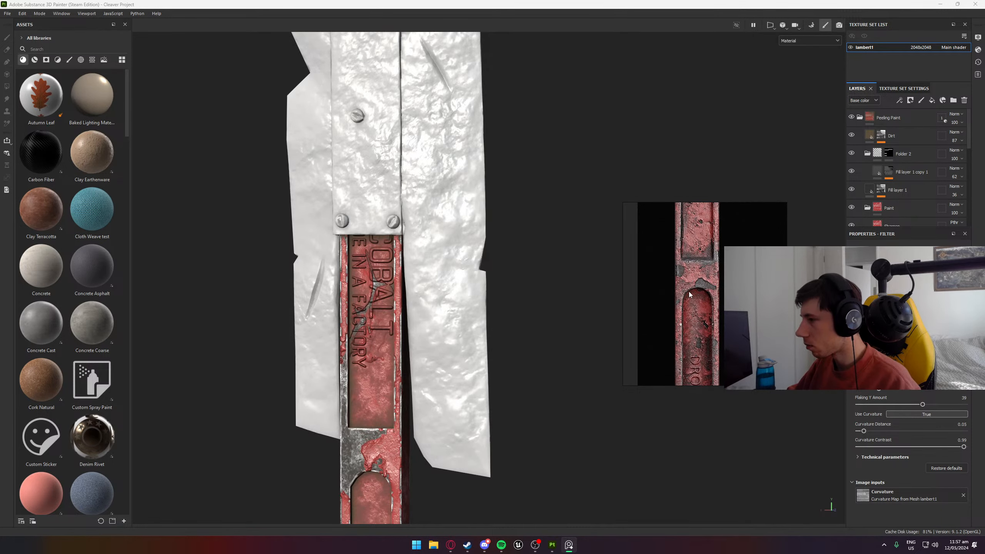
pyautogui.moveTo(688, 291); pyautogui.dragTo(688, 278, button='middle')
pyautogui.scroll(-1, 349, 432)
pyautogui.keyDown('alt'); pyautogui.moveTo(349, 441); pyautogui.dragTo(373, 274, button='middle'); pyautogui.keyUp('alt')
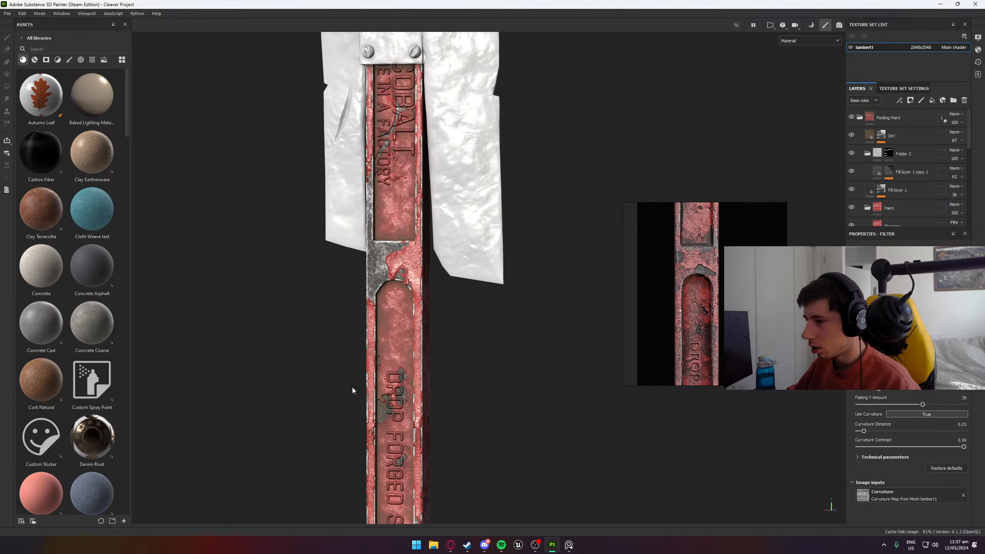
pyautogui.scroll(3, 373, 399)
pyautogui.keyDown('alt'); pyautogui.moveTo(370, 385); pyautogui.dragTo(406, 365); pyautogui.keyUp('alt')
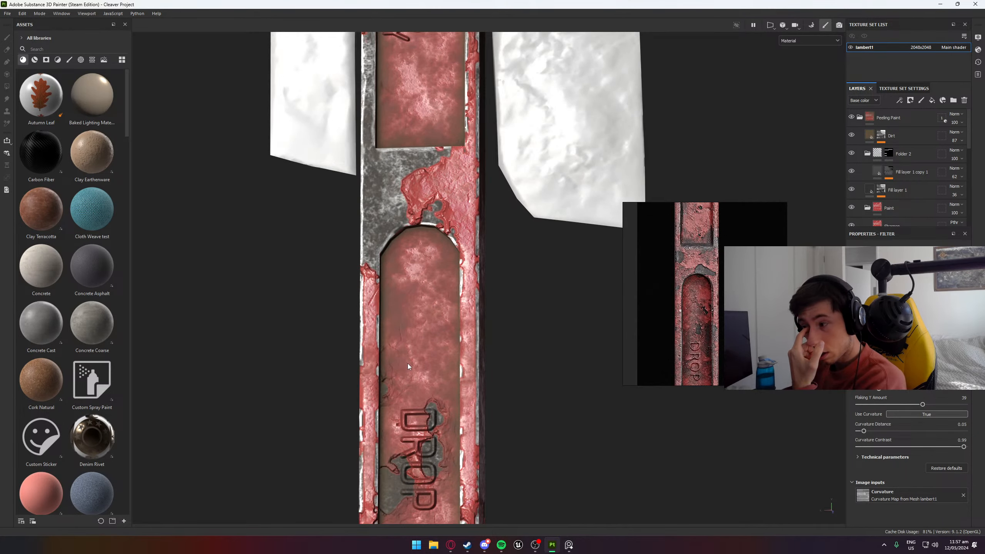
# - Compare the cleaver's blade, plate and screws with the rusty riveted metal in the reference image
pyautogui.scroll(-5, 408, 365)
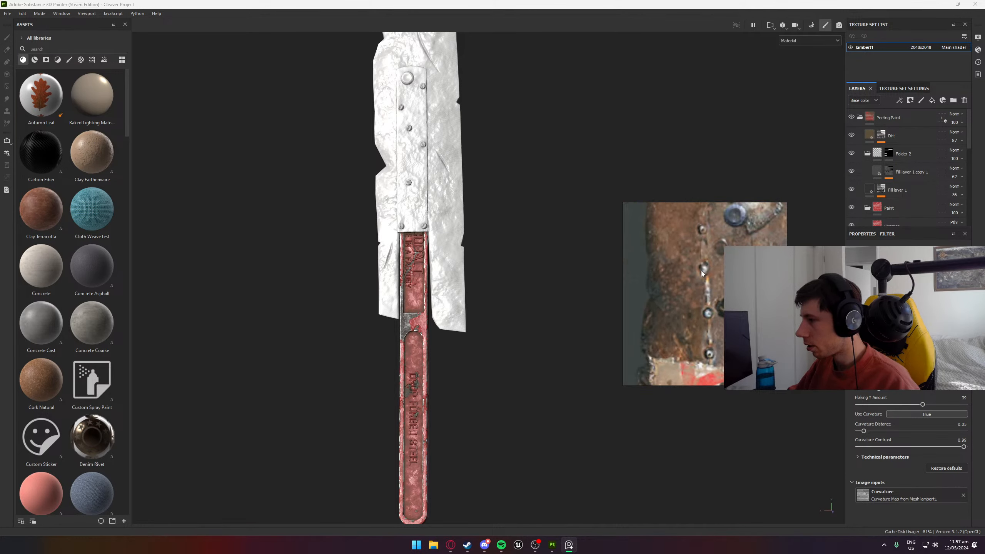
pyautogui.scroll(-3, 722, 304)
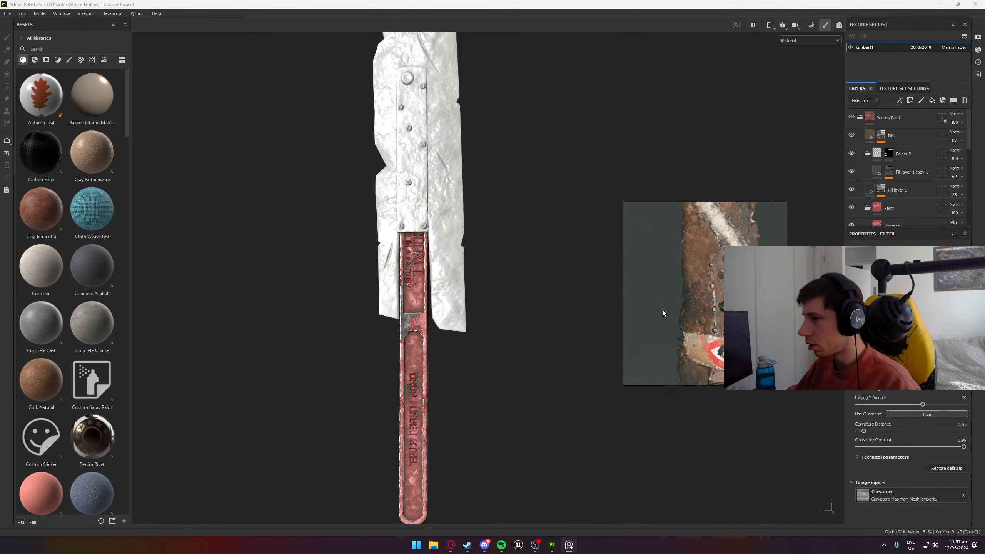
pyautogui.moveTo(448, 266)
pyautogui.keyDown('alt'); pyautogui.mouseDown()
pyautogui.moveTo(493, 286)
pyautogui.moveTo(482, 310)
pyautogui.moveTo(481, 273)
pyautogui.mouseUp(); pyautogui.keyUp('alt')
pyautogui.scroll(4, 434, 208)
pyautogui.keyDown('alt'); pyautogui.moveTo(402, 201); pyautogui.dragTo(445, 240); pyautogui.keyUp('alt')
pyautogui.scroll(7, 360, 288)
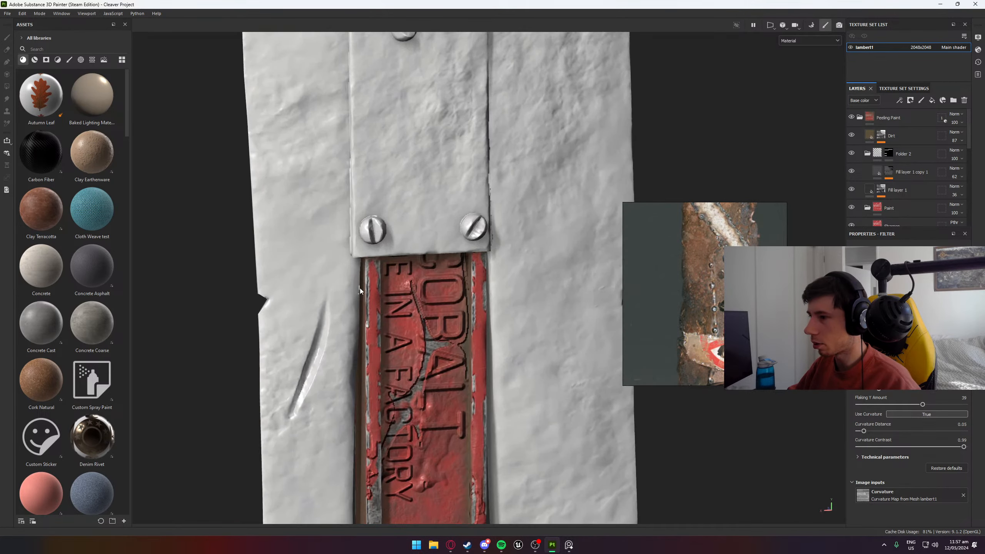
pyautogui.keyDown('alt'); pyautogui.moveTo(441, 229); pyautogui.dragTo(453, 287, button='middle'); pyautogui.keyUp('alt')
pyautogui.scroll(5, 711, 331)
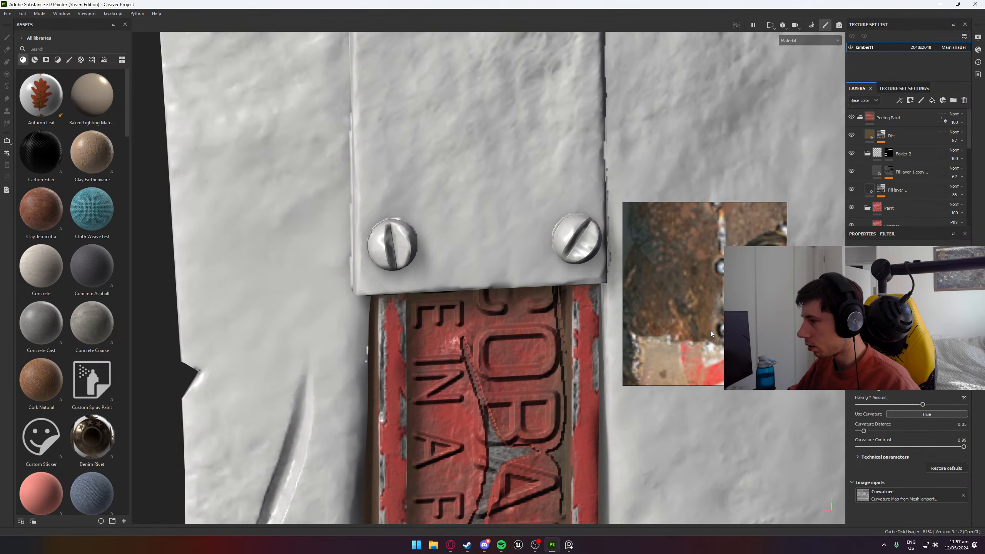
pyautogui.scroll(-2, 712, 331)
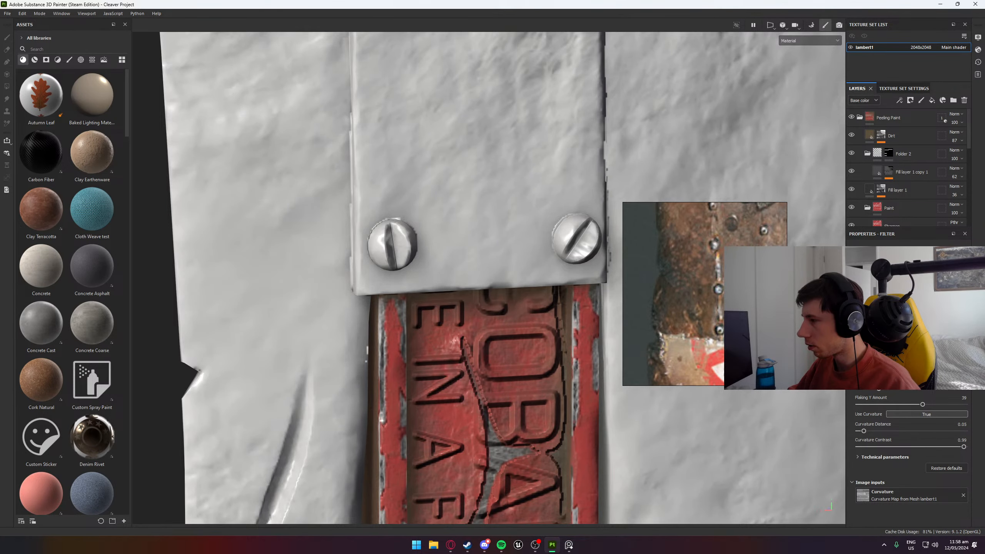
pyautogui.moveTo(746, 314)
pyautogui.mouseDown(button='middle')
pyautogui.moveTo(702, 376)
pyautogui.moveTo(690, 202)
pyautogui.moveTo(695, 270)
pyautogui.mouseUp(button='middle')
pyautogui.scroll(-5, 520, 151)
pyautogui.keyDown('alt'); pyautogui.moveTo(521, 150); pyautogui.dragTo(512, 341, button='middle'); pyautogui.keyUp('alt')
pyautogui.scroll(-3, 521, 171)
pyautogui.keyDown('alt'); pyautogui.moveTo(521, 171); pyautogui.dragTo(511, 320, button='middle'); pyautogui.keyUp('alt')
pyautogui.moveTo(700, 272)
pyautogui.mouseDown(button='middle')
pyautogui.moveTo(733, 402)
pyautogui.moveTo(732, 383)
pyautogui.mouseUp(button='middle')
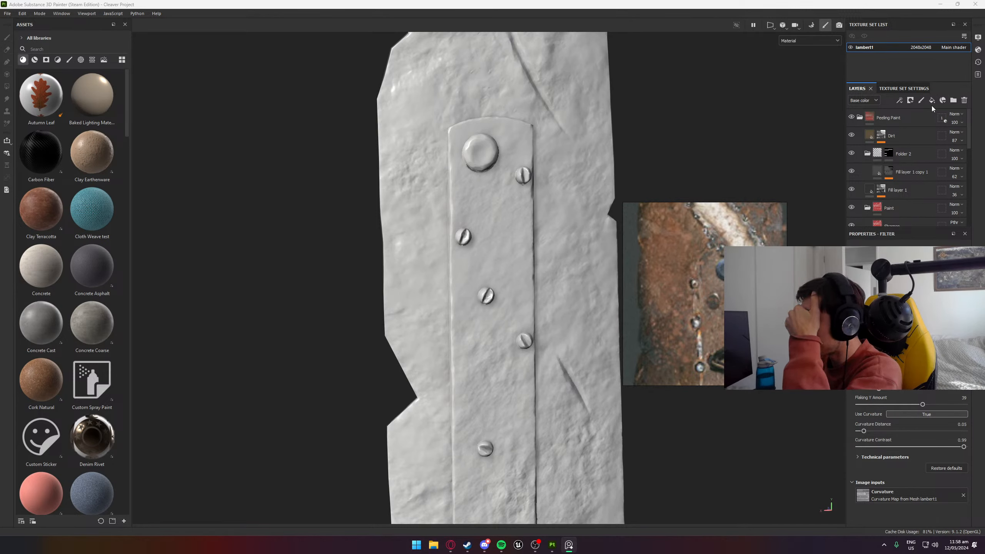
# - Add a new folder and move it to the top of the layer stack, above the Peeling Paint folder
pyautogui.click(954, 102)
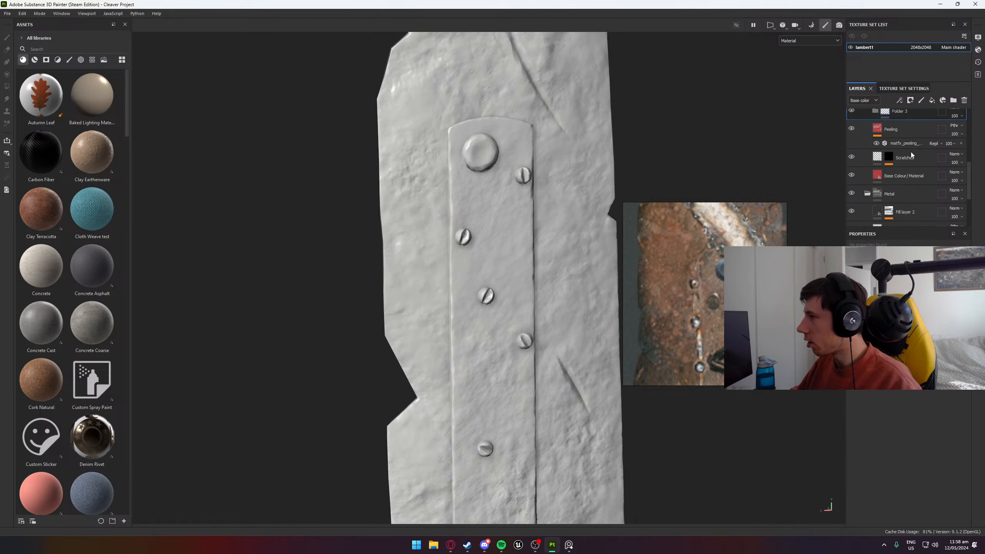
pyautogui.scroll(2, 912, 151)
pyautogui.moveTo(922, 156)
pyautogui.mouseDown()
pyautogui.moveTo(920, 81)
pyautogui.moveTo(907, 113)
pyautogui.mouseUp()
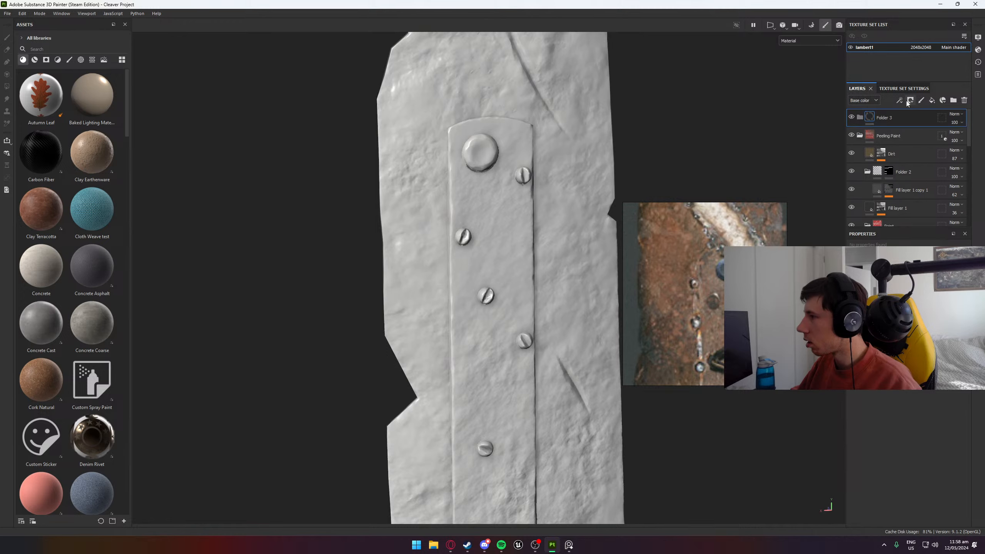
# - Collapse the Peeling Paint folder and move Layer 2 into it
pyautogui.click(860, 136)
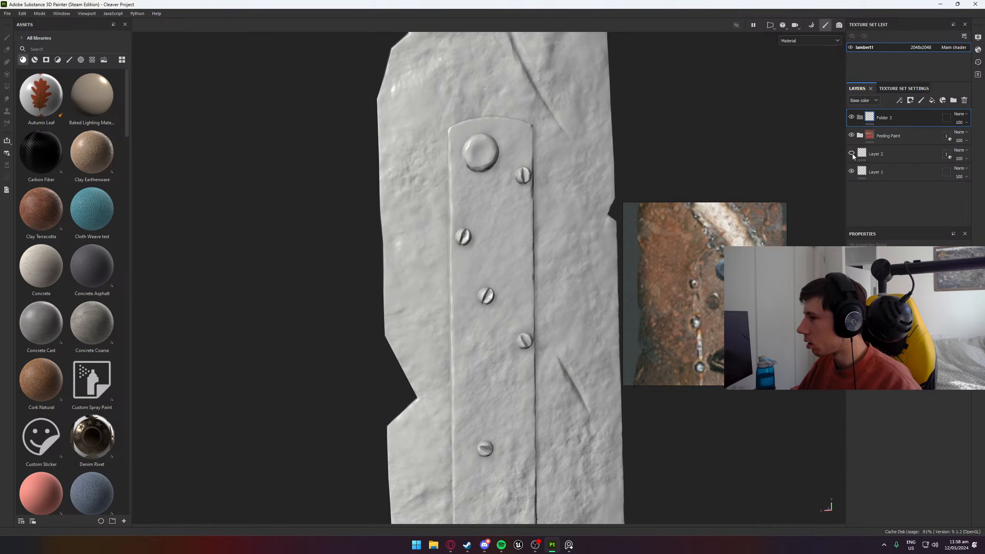
pyautogui.scroll(-6, 593, 223)
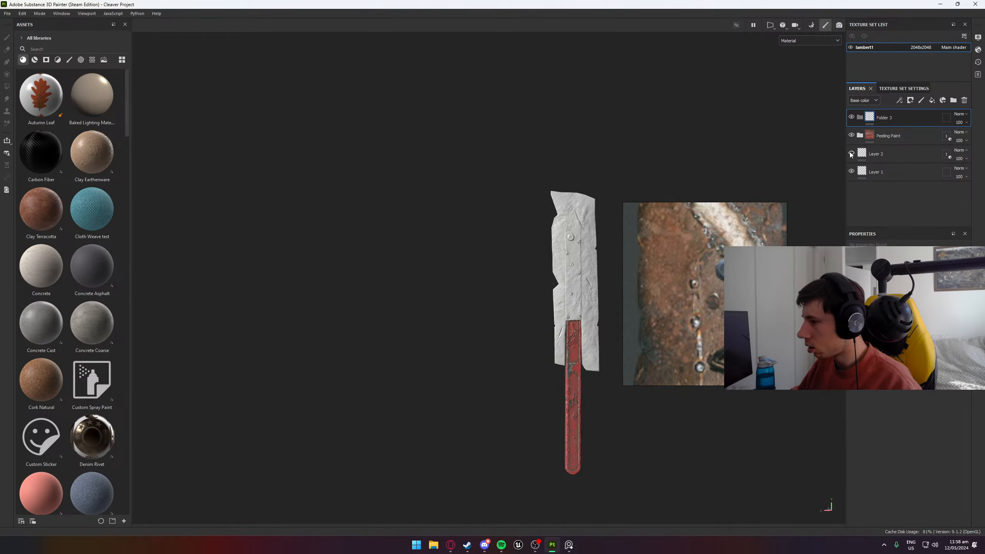
pyautogui.moveTo(877, 156); pyautogui.dragTo(890, 136)
# - Rename the Peeling Paint folder as Handle and collapse it
pyautogui.doubleClick(890, 136)
pyautogui.write('Han')
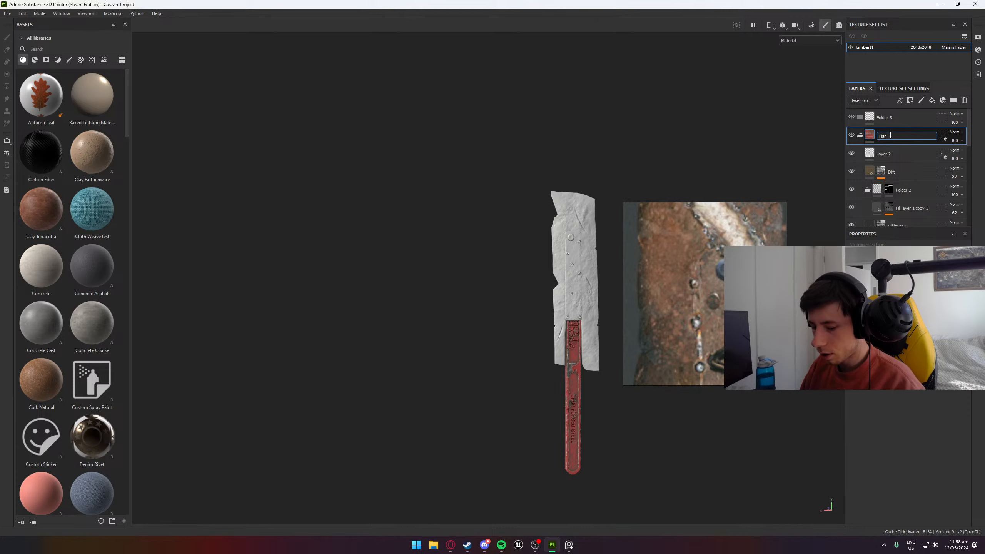
pyautogui.write('dle')
pyautogui.press('Return')
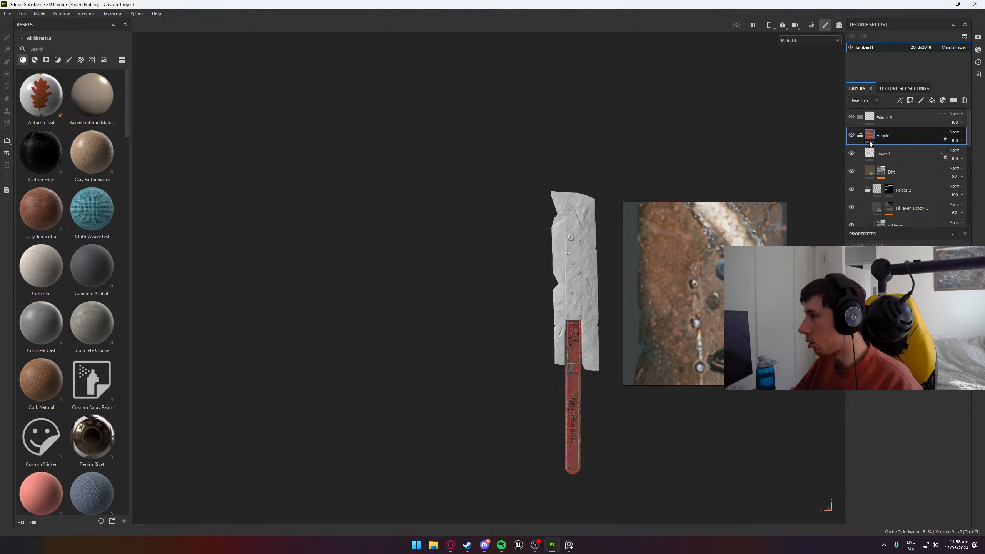
pyautogui.click(859, 135)
# - Rename the new folder at the top of the layer stack as JoinScrews
pyautogui.doubleClick(888, 118)
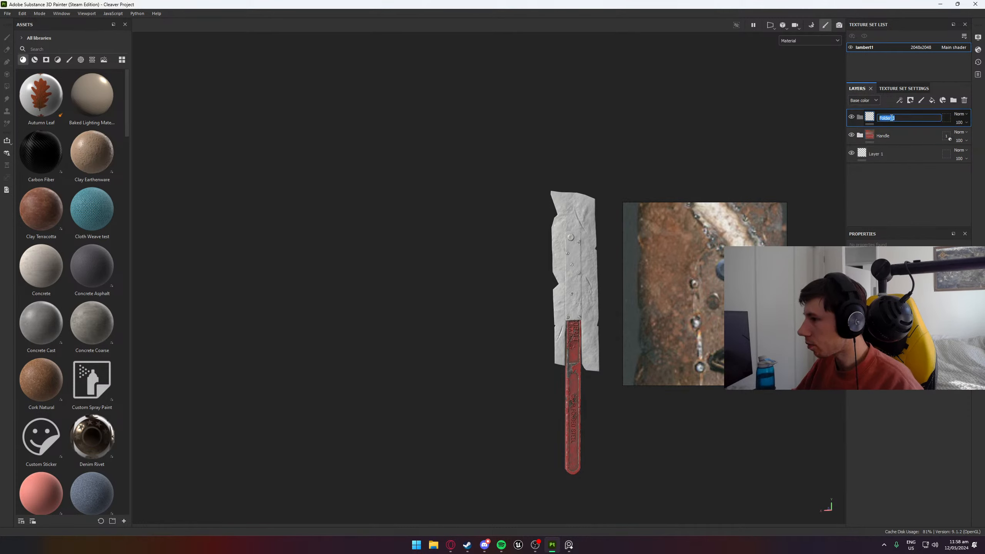
pyautogui.write('No')
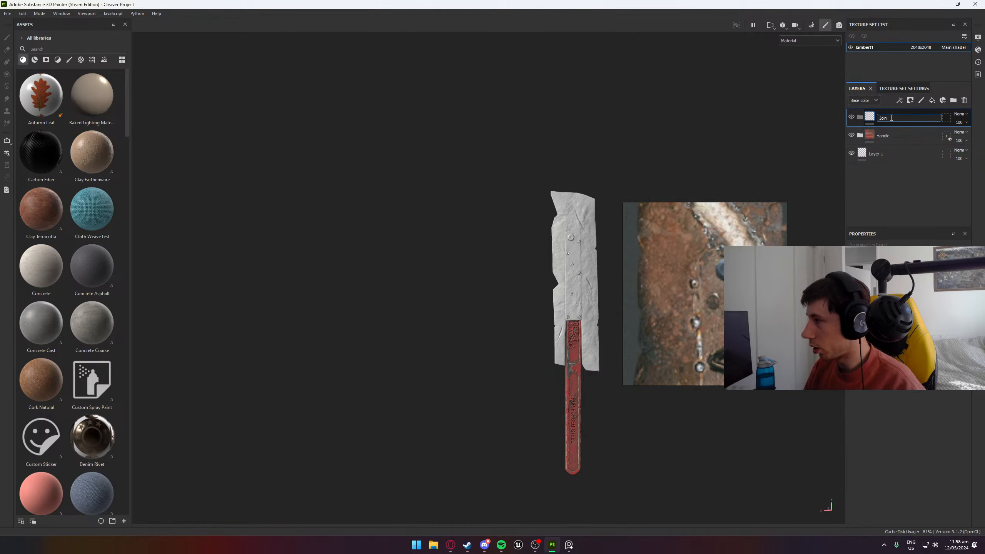
pyautogui.doubleClick(891, 118)
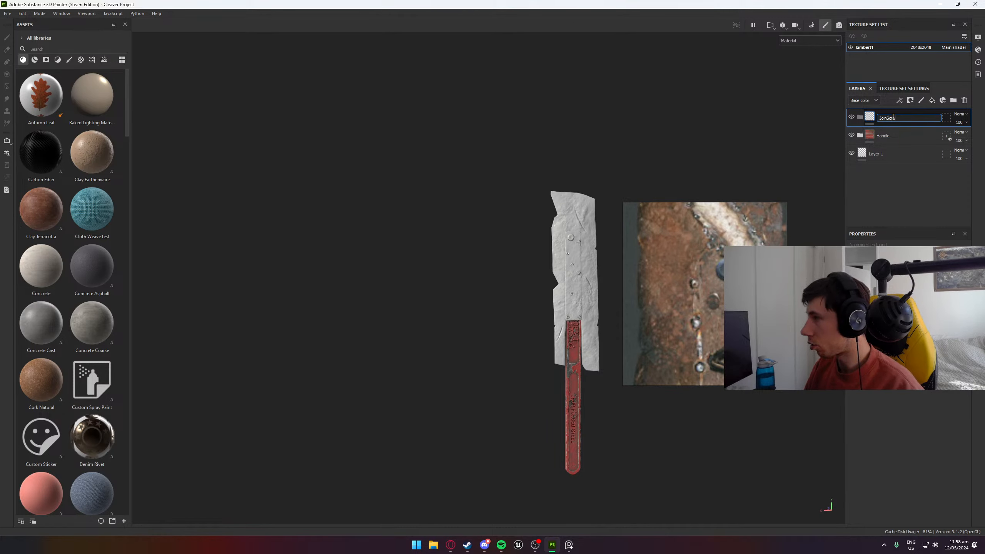
pyautogui.press('Return')
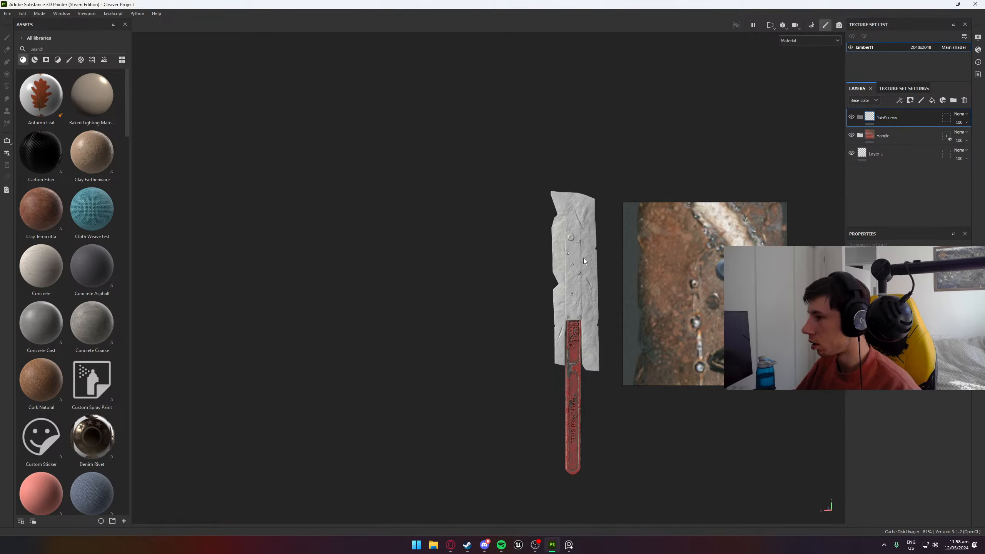
# - Examine the slotted screws and the large round rivet on the cleaver's plate up close
pyautogui.scroll(6, 588, 239)
pyautogui.keyDown('alt'); pyautogui.moveTo(557, 300); pyautogui.dragTo(556, 173, button='middle'); pyautogui.keyUp('alt')
pyautogui.scroll(5, 539, 240)
pyautogui.keyDown('alt'); pyautogui.moveTo(541, 250); pyautogui.dragTo(458, 242); pyautogui.keyUp('alt')
pyautogui.scroll(-6, 517, 222)
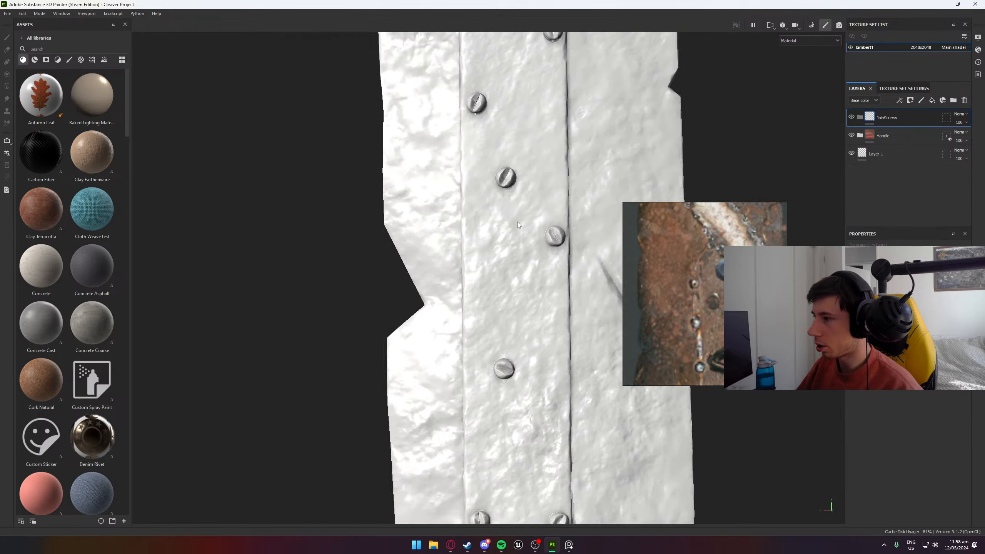
pyautogui.keyDown('alt'); pyautogui.moveTo(543, 222); pyautogui.dragTo(568, 230); pyautogui.keyUp('alt')
pyautogui.scroll(5, 404, 281)
pyautogui.scroll(10, 553, 68)
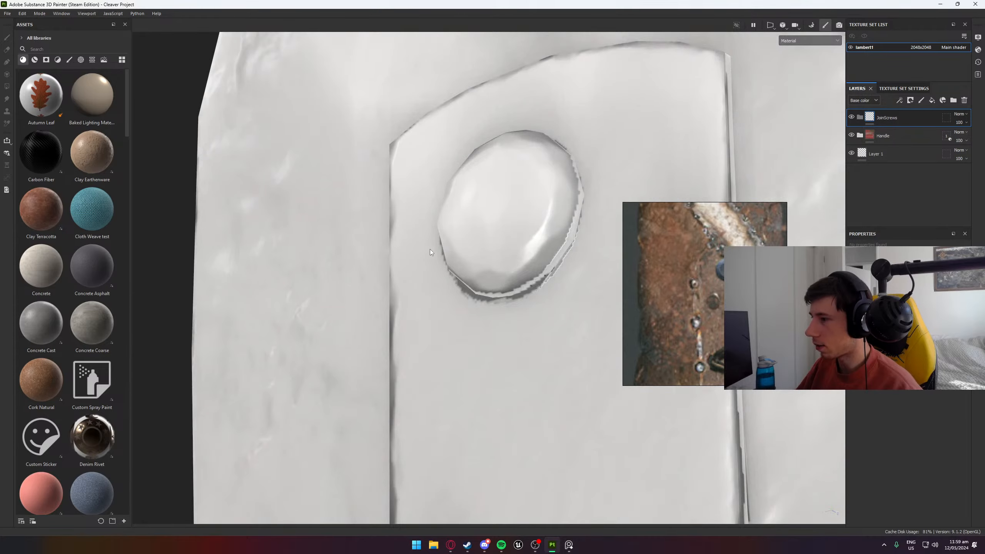
pyautogui.scroll(-8, 431, 252)
pyautogui.keyDown('alt'); pyautogui.moveTo(447, 278); pyautogui.dragTo(563, 359); pyautogui.keyUp('alt')
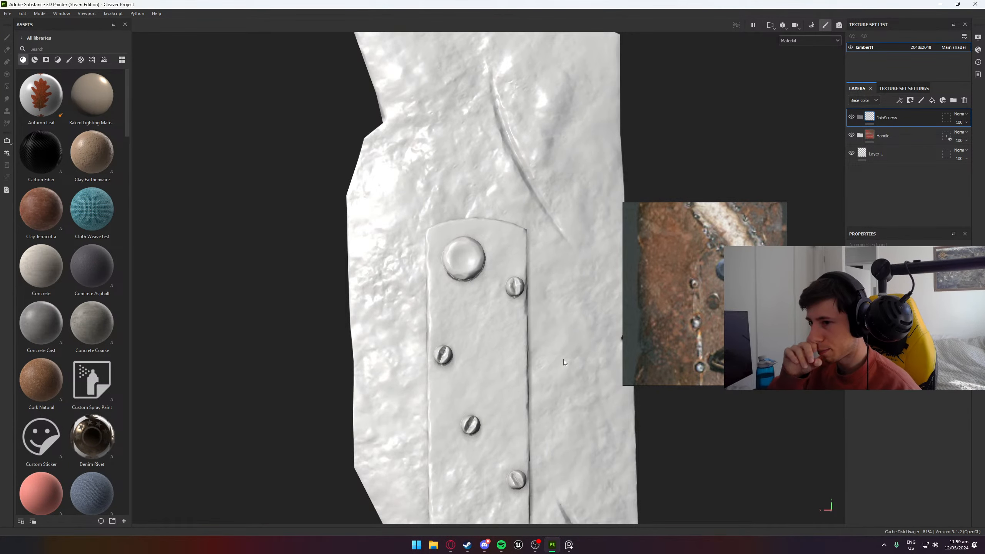
# - Search the smart materials for "metal" and select Steel Rust Surface
pyautogui.click(45, 49)
pyautogui.write('metal')
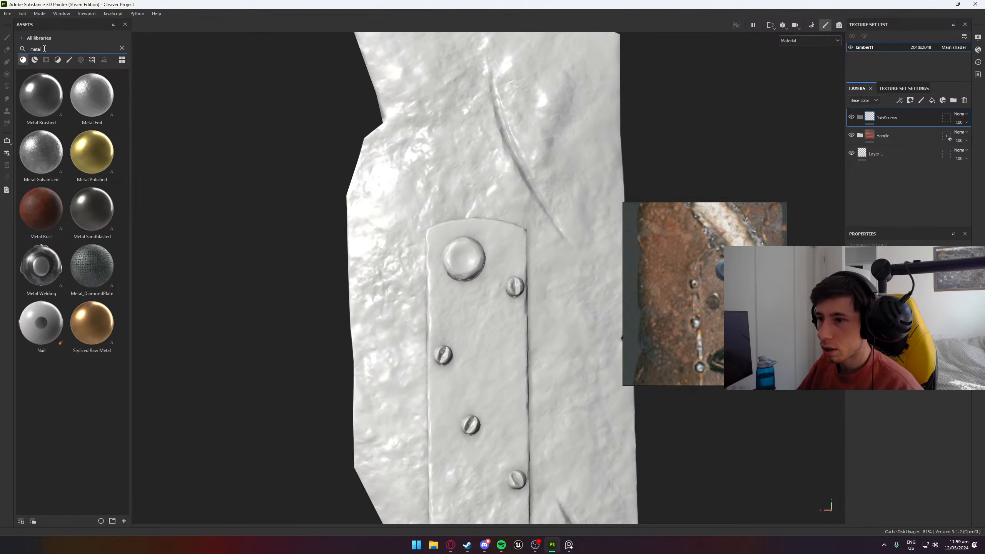
pyautogui.click(35, 59)
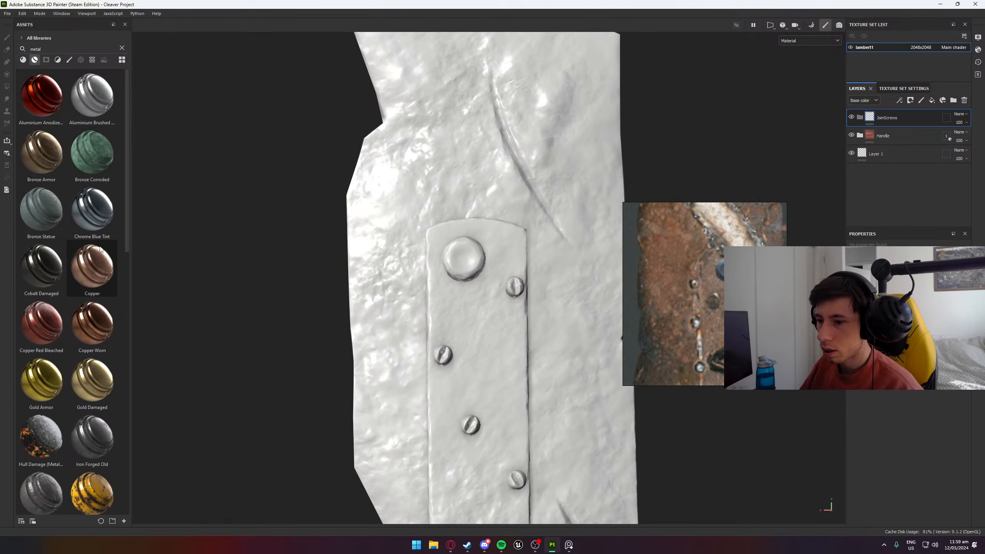
pyautogui.scroll(-10, 100, 248)
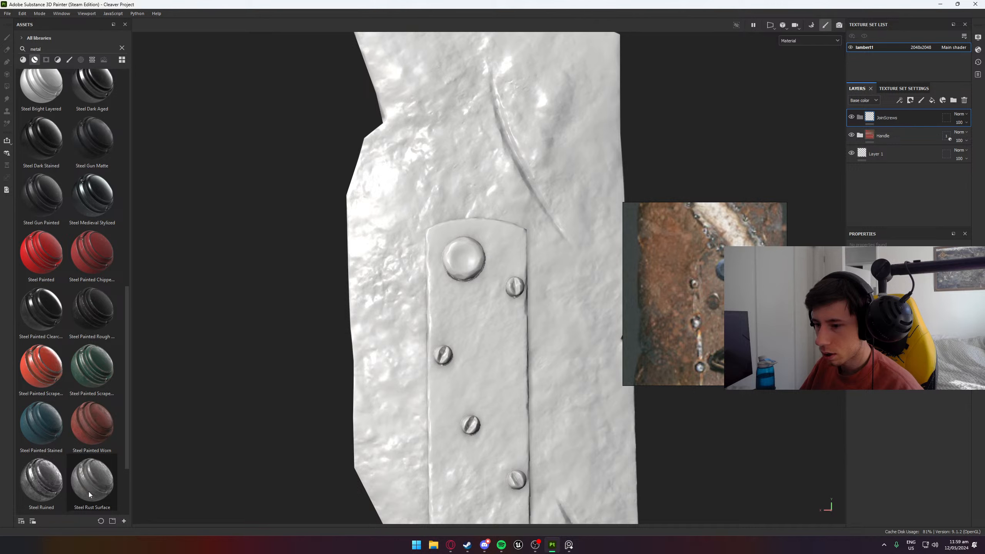
pyautogui.moveTo(89, 494)
pyautogui.mouseDown()
pyautogui.moveTo(456, 259)
pyautogui.moveTo(467, 261)
pyautogui.moveTo(98, 483)
pyautogui.mouseUp()
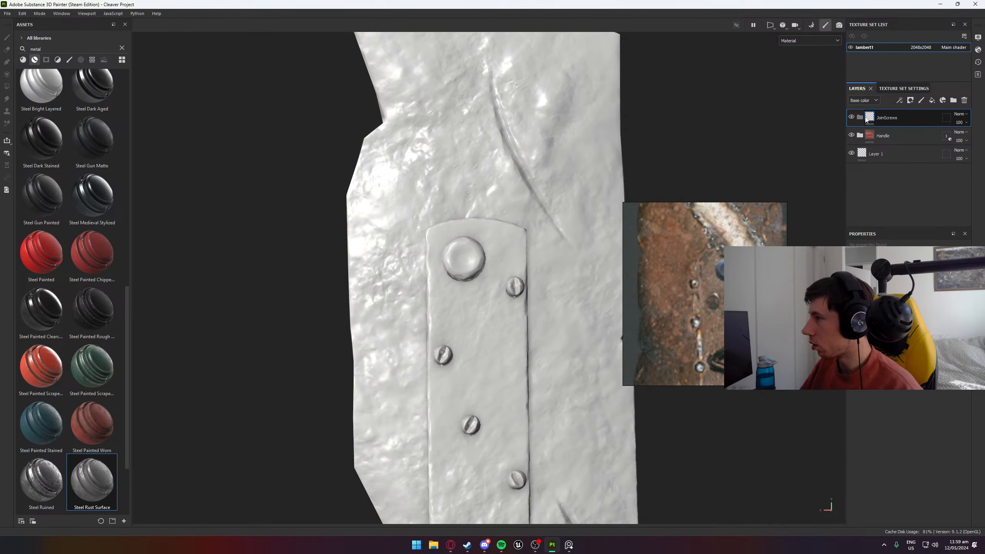
# - Add a fill layer inside the JoinScrews folder and set its base color to bright red
pyautogui.click(932, 100)
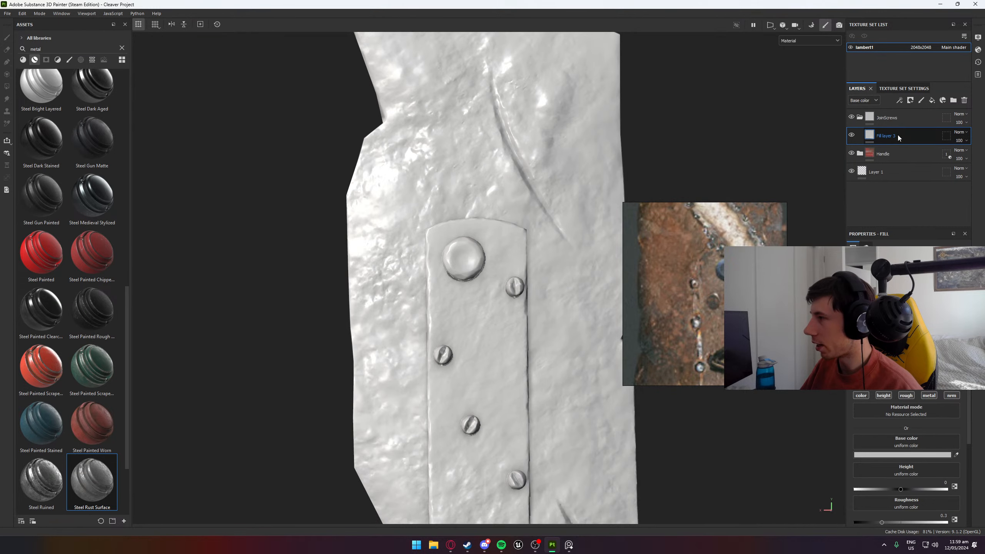
pyautogui.moveTo(897, 135)
pyautogui.mouseDown()
pyautogui.moveTo(901, 123)
pyautogui.moveTo(897, 133)
pyautogui.mouseUp()
pyautogui.click(860, 117)
pyautogui.click(860, 118)
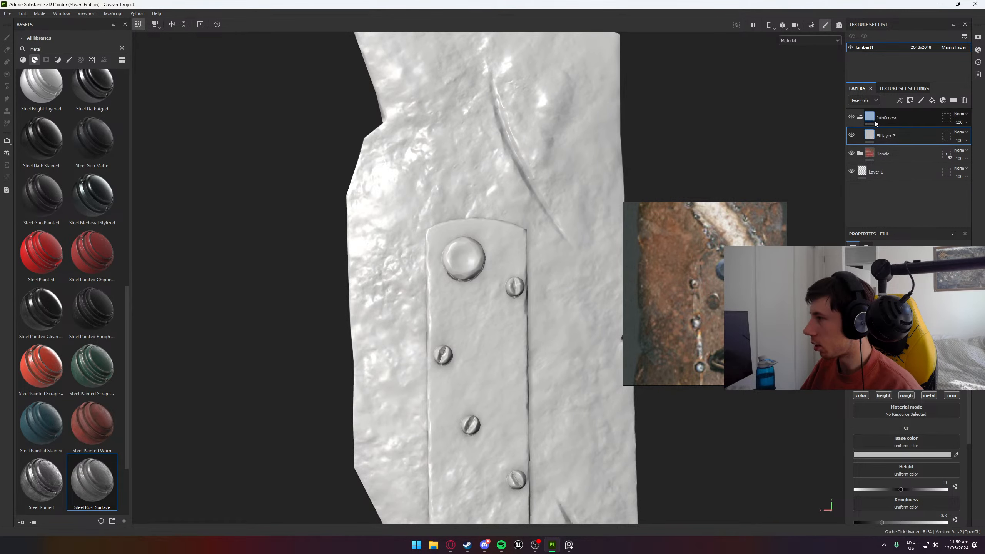
pyautogui.click(907, 457)
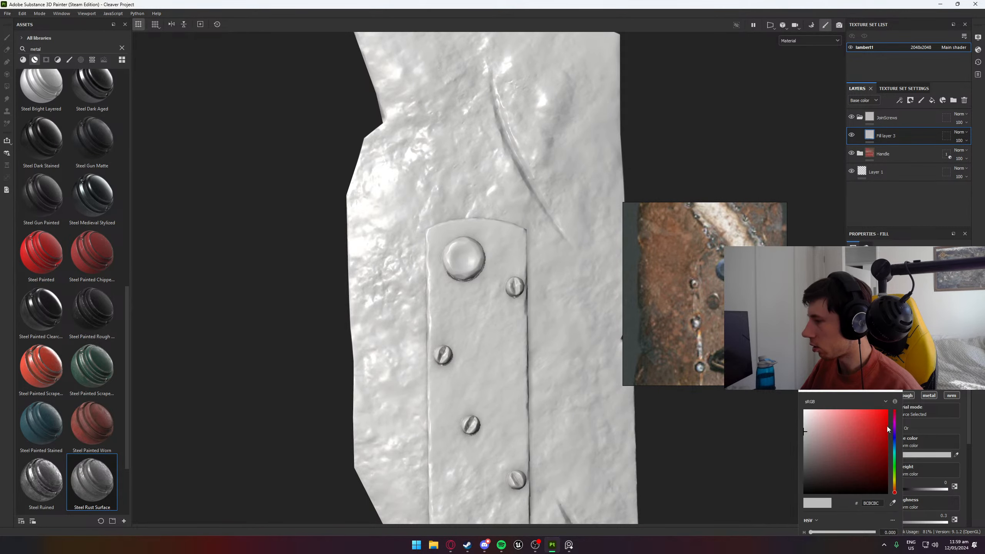
pyautogui.click(886, 427)
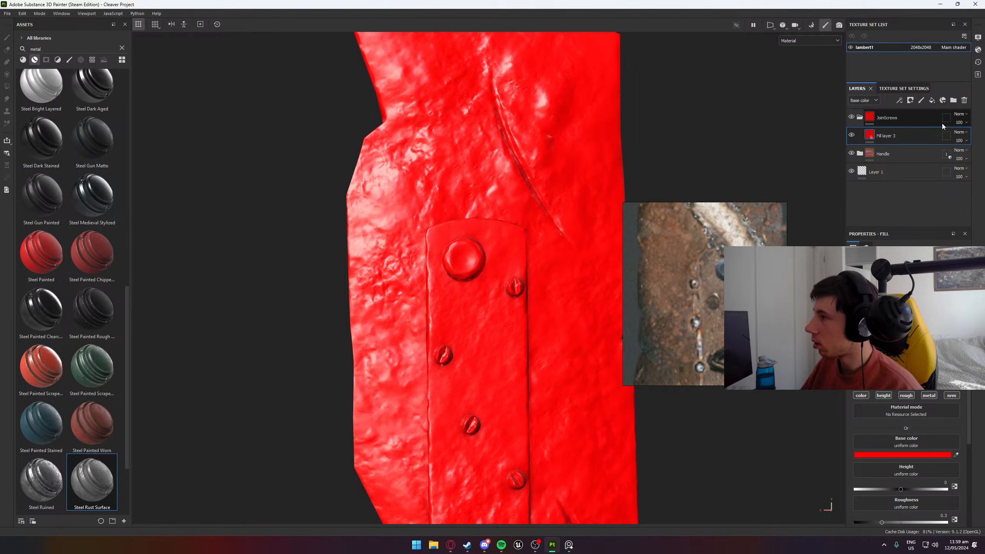
# - Add a black mask to the JoinScrews folder and reveal the small screws on one side of the plate with Polygon Fill
pyautogui.rightClick(915, 117)
pyautogui.click(916, 128)
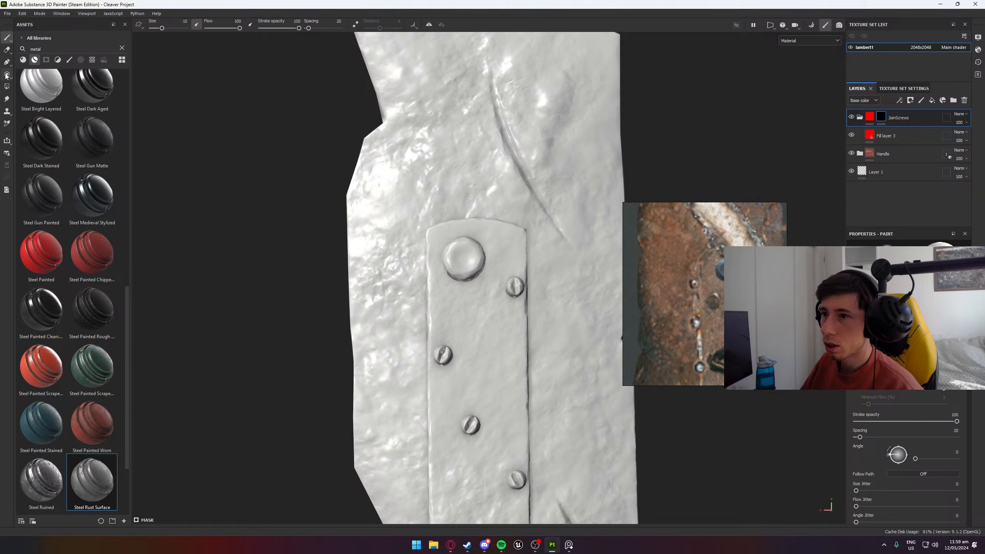
pyautogui.click(6, 88)
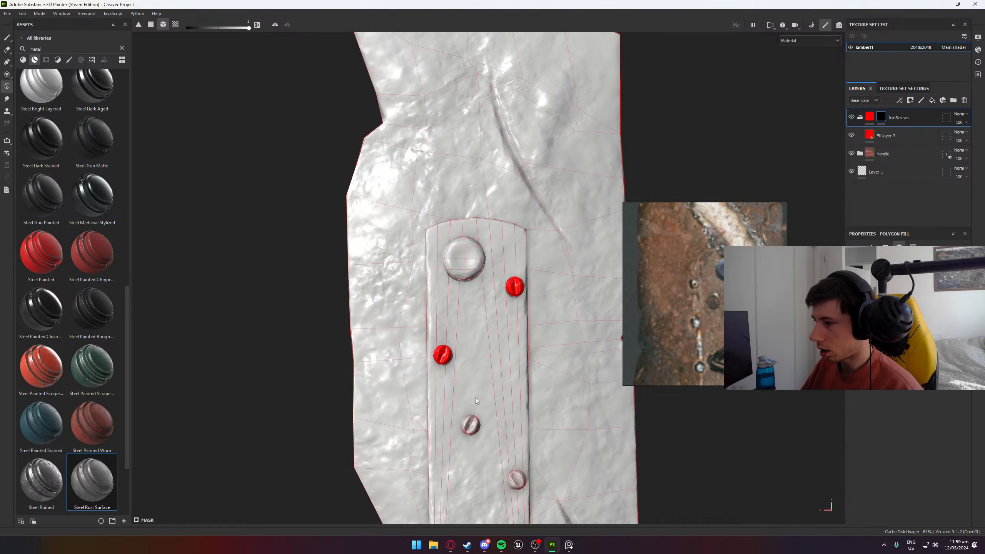
pyautogui.click(471, 426)
pyautogui.moveTo(471, 426); pyautogui.dragTo(460, 282, button='middle')
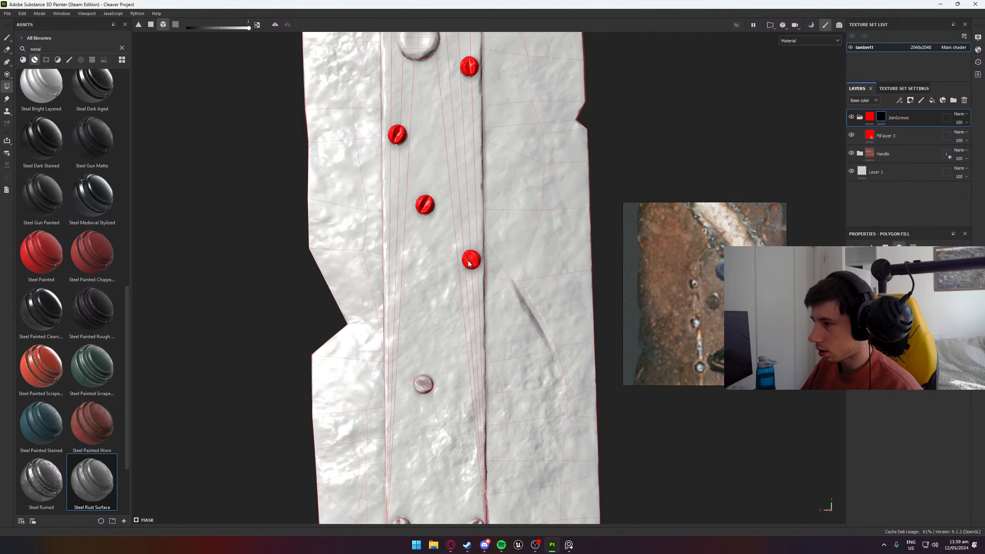
pyautogui.moveTo(454, 438); pyautogui.dragTo(445, 187, button='middle')
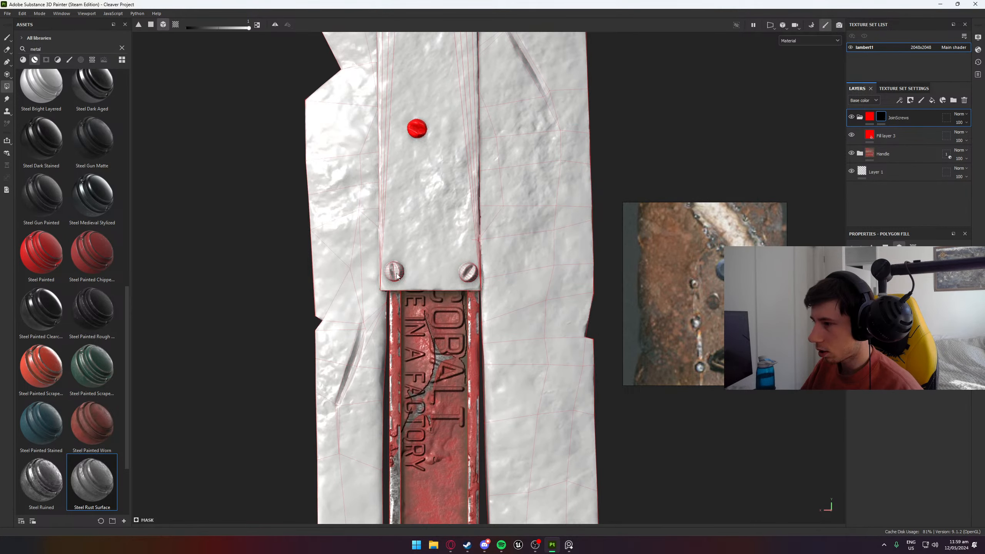
pyautogui.click(469, 273)
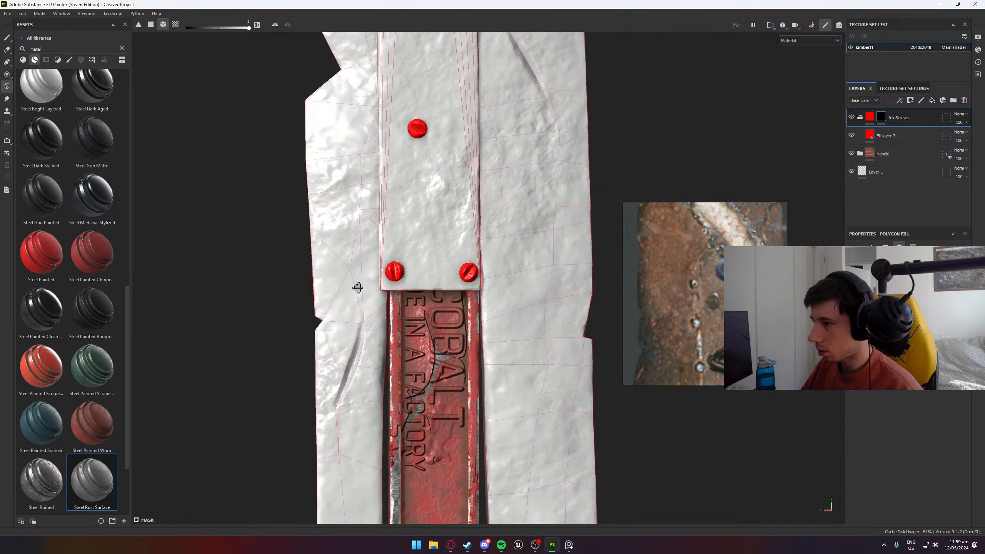
# - Reveal the small screws on the plate's opposite side in the JoinScrews mask, leaving out the large rivet
pyautogui.moveTo(356, 284); pyautogui.dragTo(252, 286, button='middle')
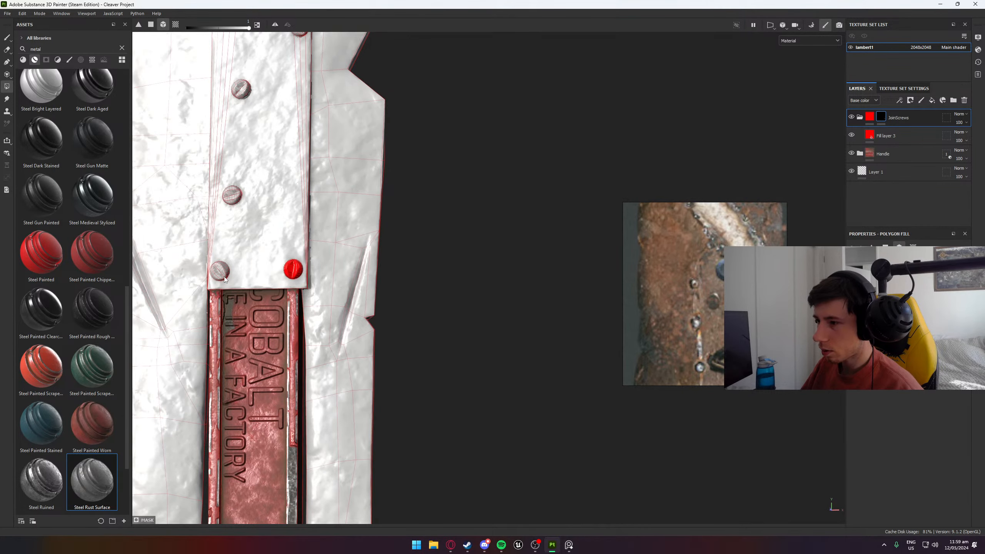
pyautogui.moveTo(265, 145); pyautogui.dragTo(314, 268, button='middle')
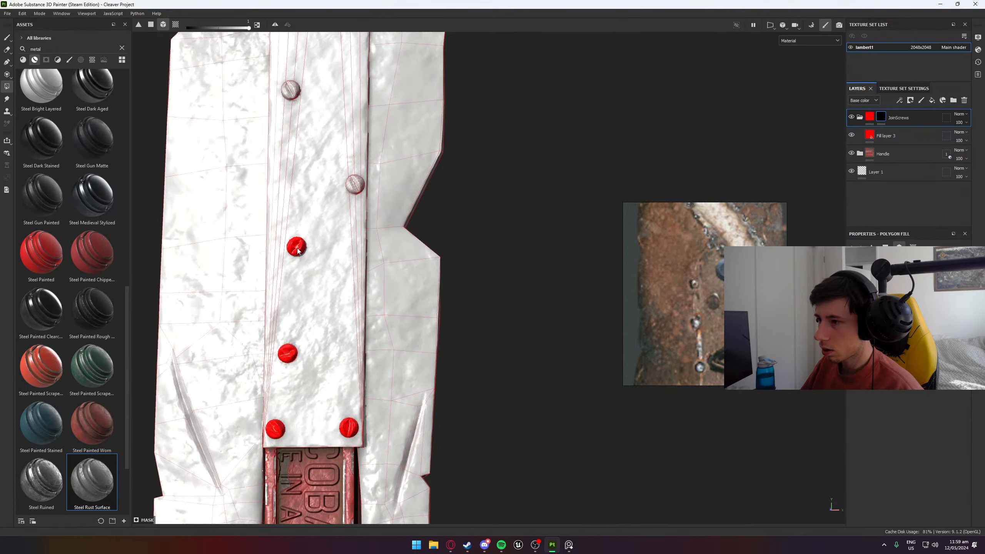
pyautogui.click(287, 88)
pyautogui.moveTo(287, 89); pyautogui.dragTo(380, 283, button='middle')
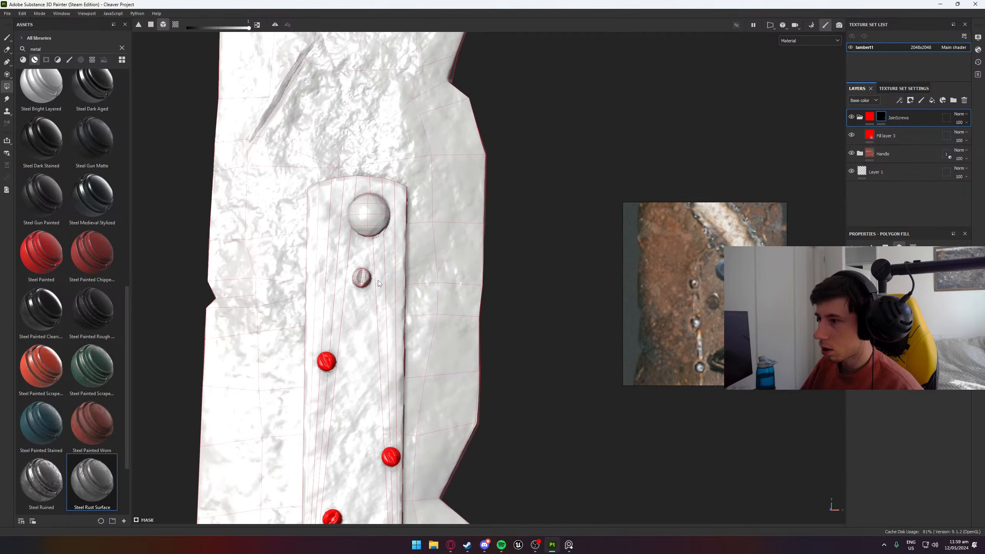
pyautogui.click(360, 279)
pyautogui.keyDown('alt'); pyautogui.moveTo(264, 304); pyautogui.dragTo(795, 297); pyautogui.keyUp('alt')
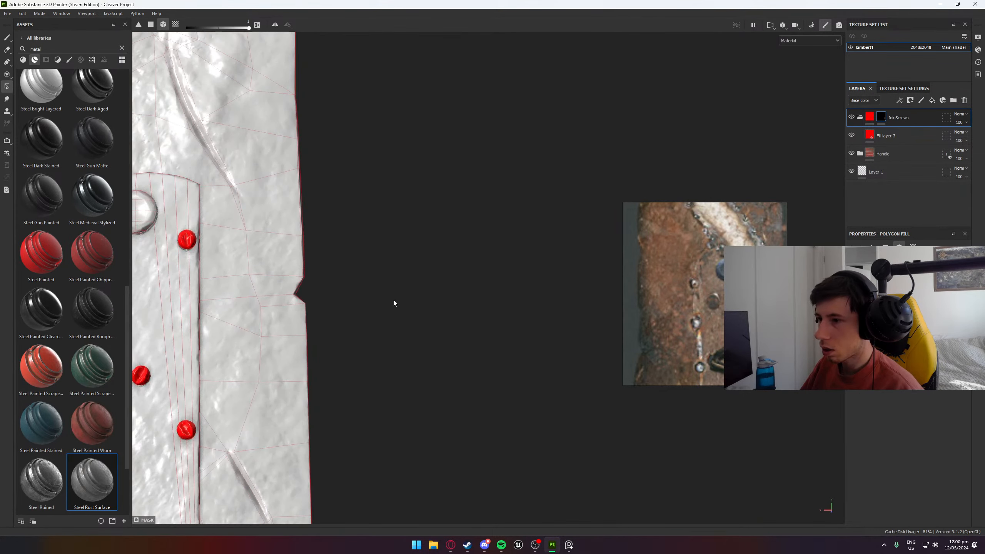
pyautogui.keyDown('alt'); pyautogui.moveTo(321, 295); pyautogui.dragTo(540, 279, button='middle'); pyautogui.keyUp('alt')
pyautogui.moveTo(324, 260)
pyautogui.keyDown('alt'); pyautogui.mouseDown()
pyautogui.moveTo(822, 254)
pyautogui.moveTo(339, 263)
pyautogui.mouseUp(); pyautogui.keyUp('alt')
pyautogui.keyDown('alt'); pyautogui.moveTo(421, 336); pyautogui.dragTo(424, 242, button='middle'); pyautogui.keyUp('alt')
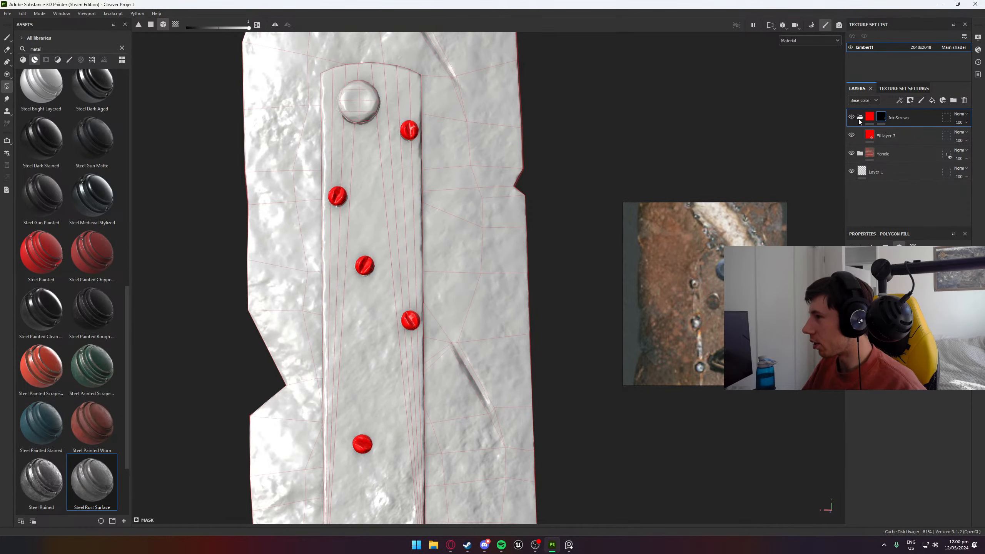
# - Try the Steel Rust Surface smart material on the screws inside the JoinScrews folder and delete it again
pyautogui.scroll(8, 344, 201)
pyautogui.moveTo(359, 214)
pyautogui.keyDown('alt'); pyautogui.mouseDown()
pyautogui.moveTo(427, 220)
pyautogui.moveTo(437, 236)
pyautogui.moveTo(440, 306)
pyautogui.moveTo(447, 272)
pyautogui.mouseUp(); pyautogui.keyUp('alt')
pyautogui.click(859, 139)
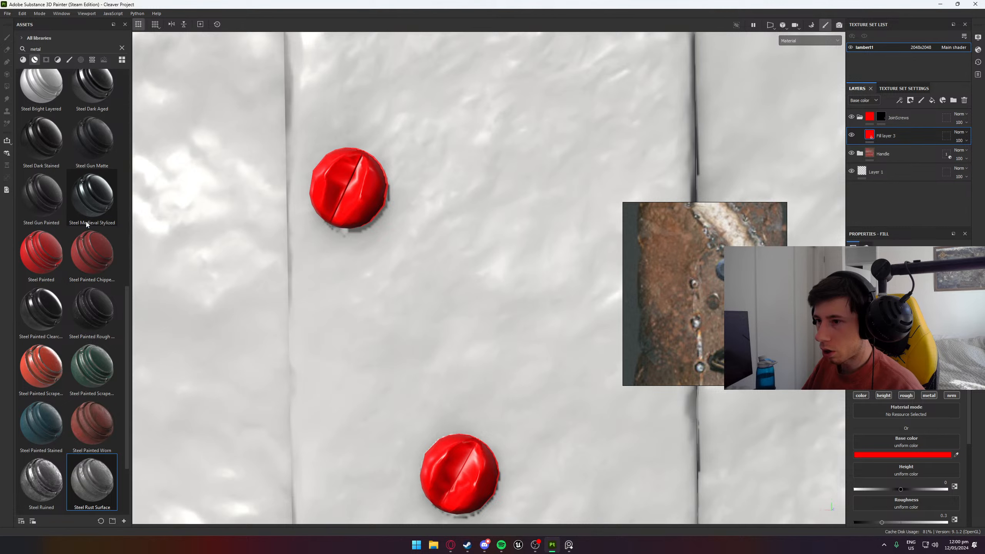
pyautogui.scroll(-3, 73, 285)
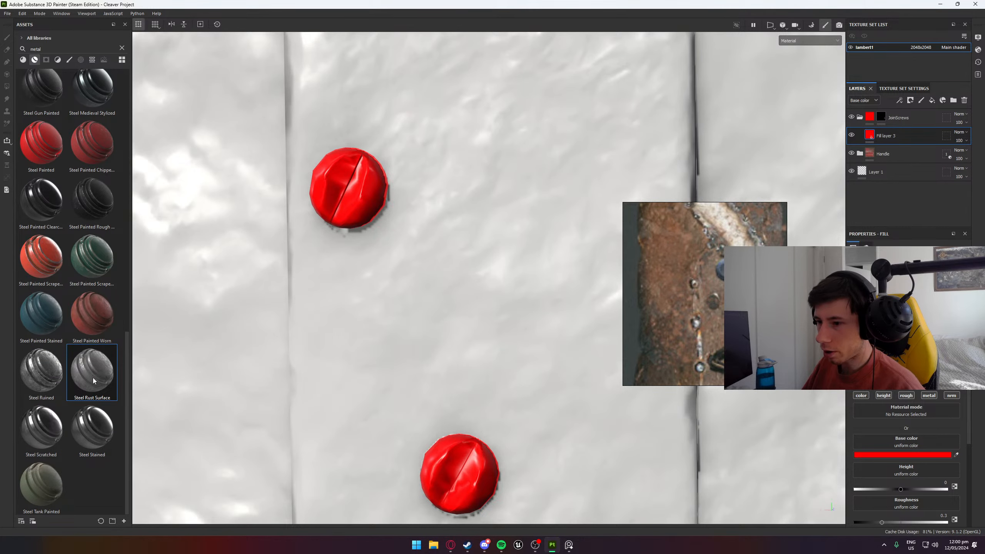
pyautogui.moveTo(93, 380); pyautogui.dragTo(899, 129)
pyautogui.scroll(-3, 419, 248)
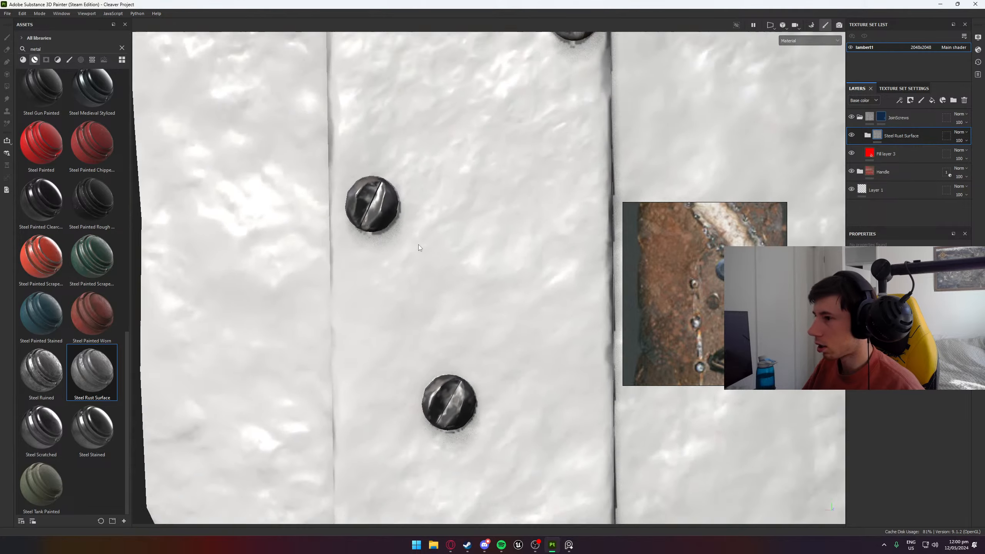
pyautogui.scroll(-5, 419, 247)
pyautogui.keyDown('alt'); pyautogui.moveTo(387, 272); pyautogui.dragTo(355, 222); pyautogui.keyUp('alt')
pyautogui.scroll(5, 371, 307)
pyautogui.keyDown('alt'); pyautogui.moveTo(370, 307); pyautogui.dragTo(279, 462); pyautogui.keyUp('alt')
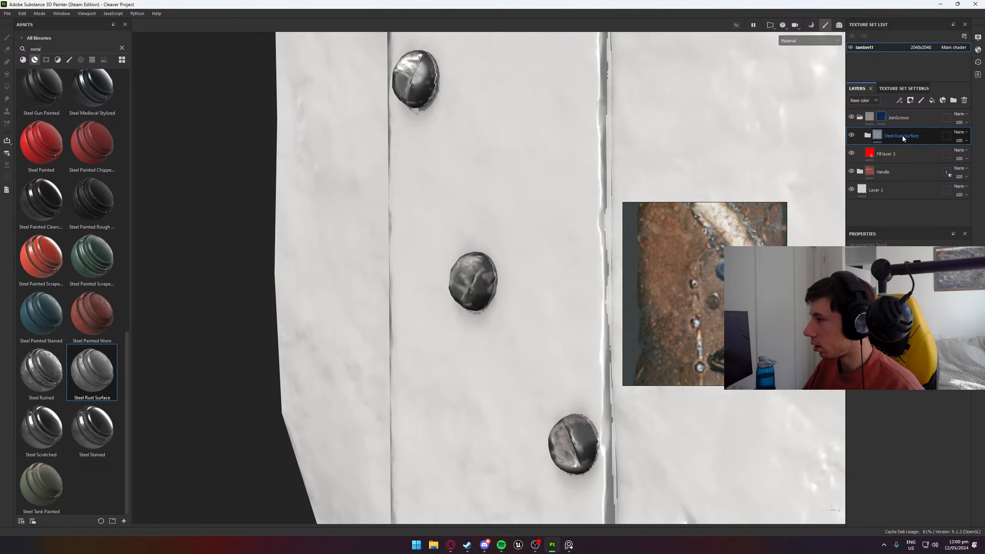
pyautogui.press('Delete')
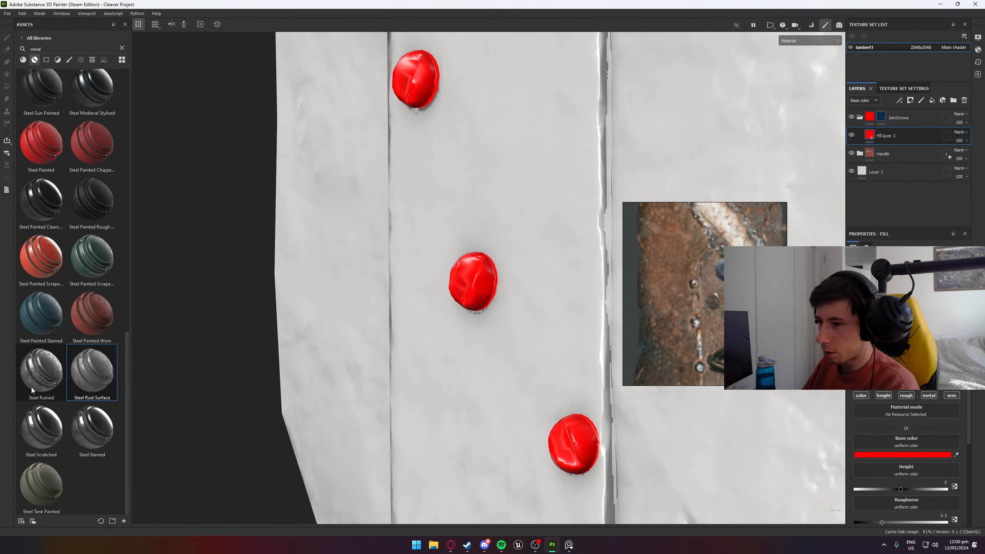
# - Add the Steel Ruined smart material above Fill layer 3 in the JoinScrews folder and check the screws on both sides
pyautogui.moveTo(32, 390); pyautogui.dragTo(902, 125)
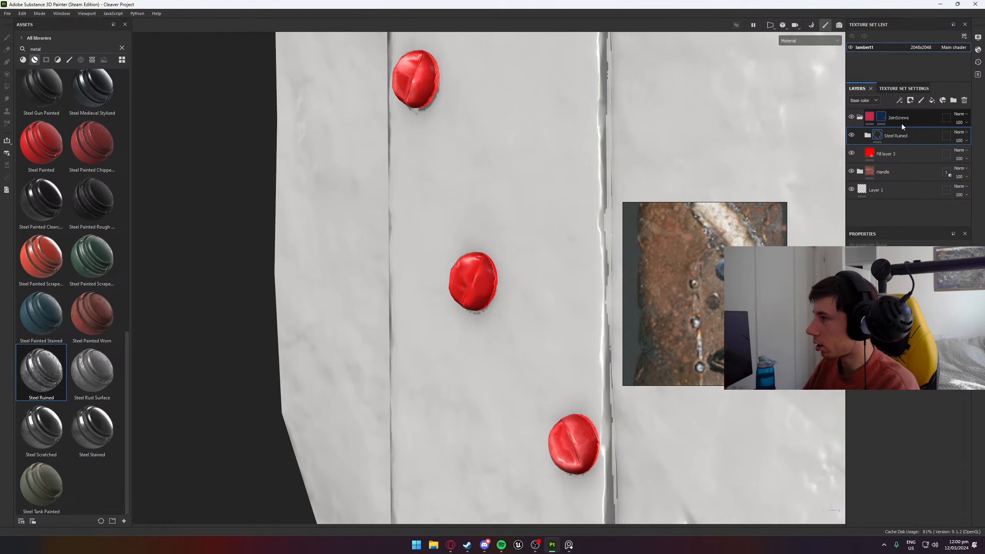
pyautogui.scroll(-6, 427, 295)
pyautogui.scroll(-3, 469, 190)
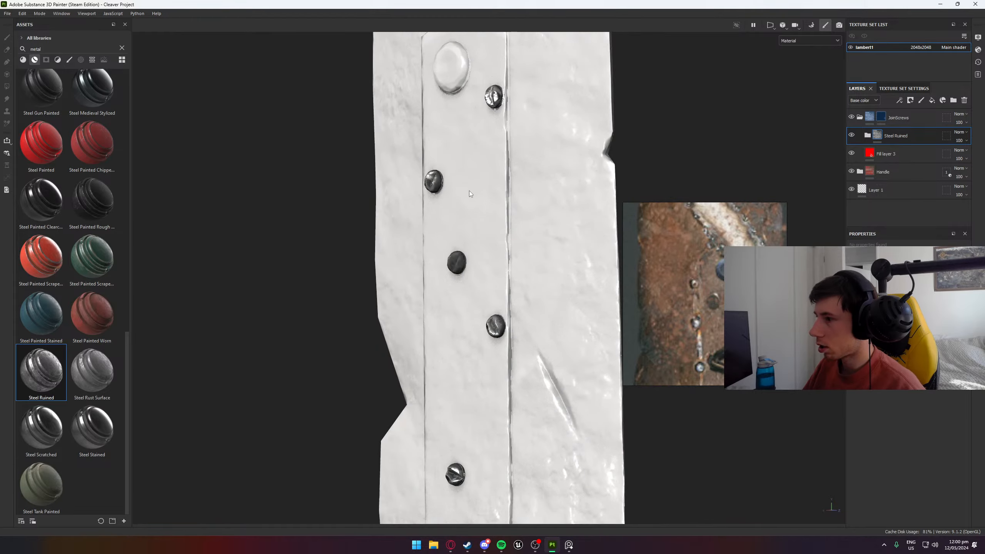
pyautogui.keyDown('alt'); pyautogui.moveTo(427, 222); pyautogui.dragTo(562, 315); pyautogui.keyUp('alt')
pyautogui.scroll(4, 543, 337)
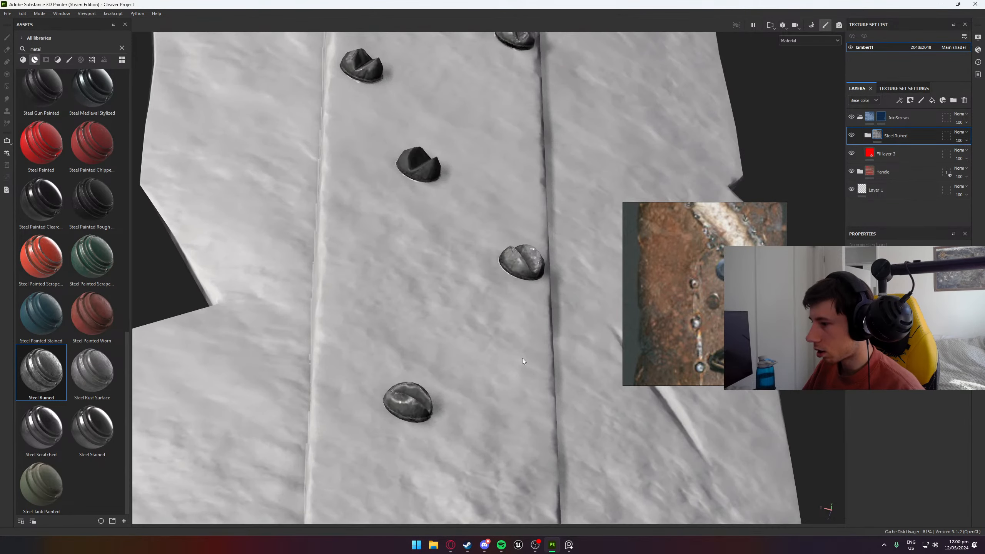
pyautogui.keyDown('alt'); pyautogui.moveTo(522, 358); pyautogui.dragTo(338, 485); pyautogui.keyUp('alt')
pyautogui.scroll(-5, 393, 325)
pyautogui.keyDown('alt'); pyautogui.moveTo(292, 305); pyautogui.dragTo(934, 345); pyautogui.keyUp('alt')
# - Expand the Steel Ruined folder and hide its layers except Base to see the bare steel on the screws
pyautogui.click(871, 135)
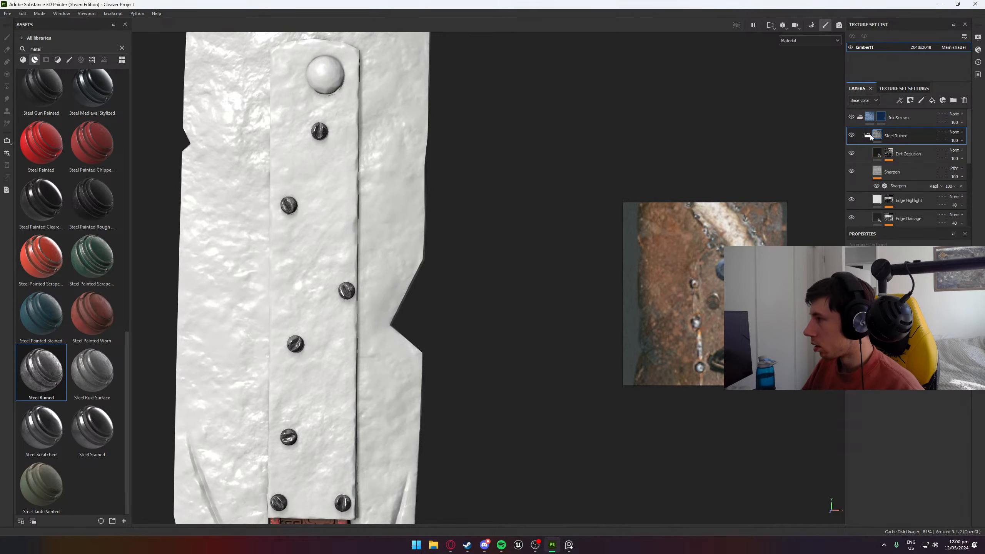
pyautogui.scroll(-3, 879, 167)
pyautogui.scroll(3, 879, 169)
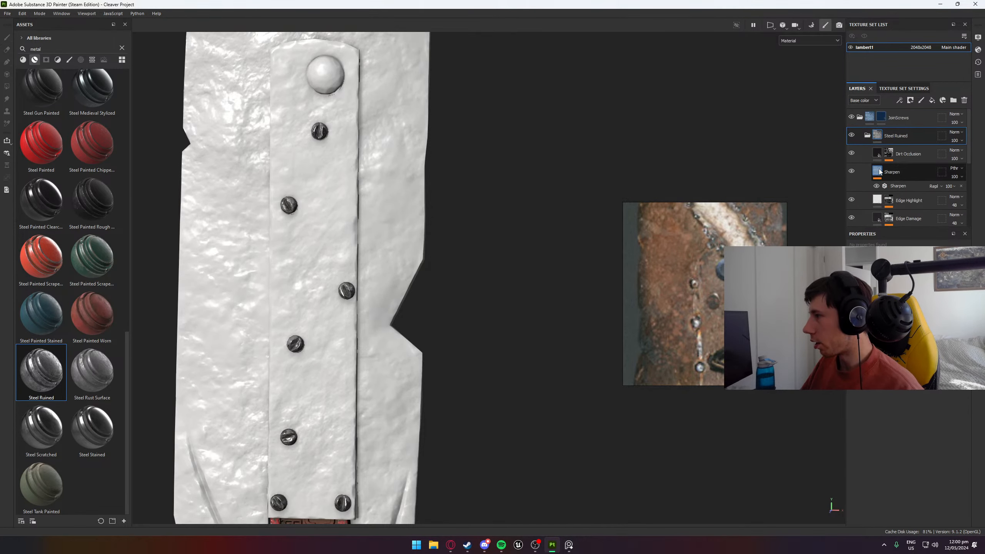
pyautogui.scroll(-3, 866, 193)
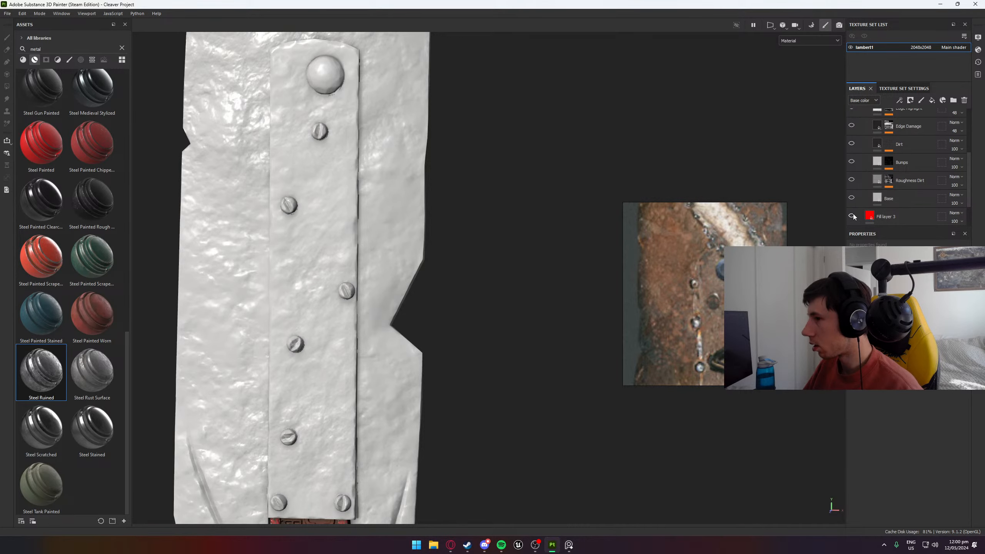
pyautogui.click(851, 197)
pyautogui.click(852, 197)
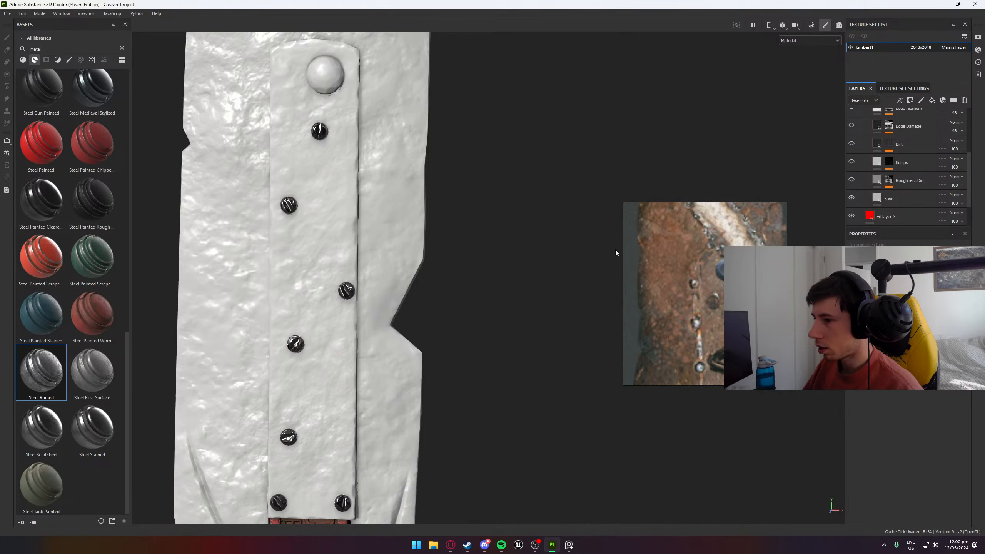
pyautogui.scroll(4, 286, 303)
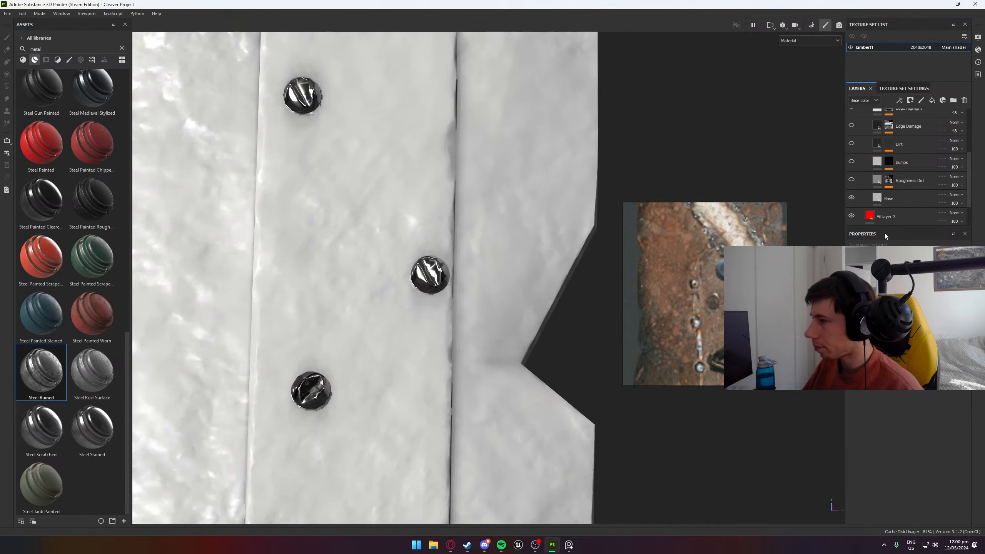
# - Set the base color of the Steel Ruined folder's Base layer to white, FFFFFF
pyautogui.click(911, 199)
pyautogui.click(900, 454)
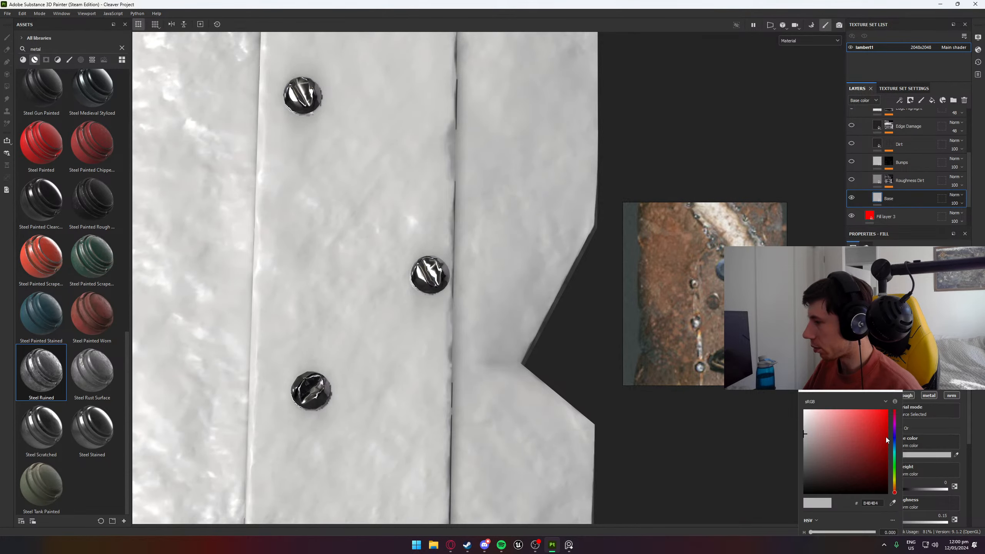
pyautogui.moveTo(807, 428); pyautogui.dragTo(789, 389)
pyautogui.keyDown('alt'); pyautogui.moveTo(446, 319); pyautogui.dragTo(268, 248); pyautogui.keyUp('alt')
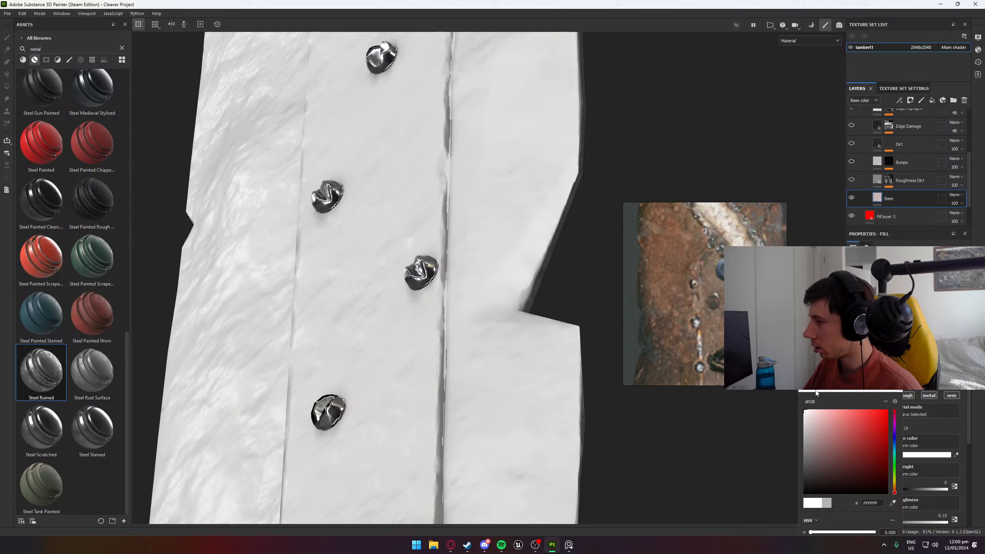
# - Set the Base layer's roughness to 0.4082 and check the screws from a wider angle
pyautogui.click(898, 397)
pyautogui.scroll(-3, 898, 400)
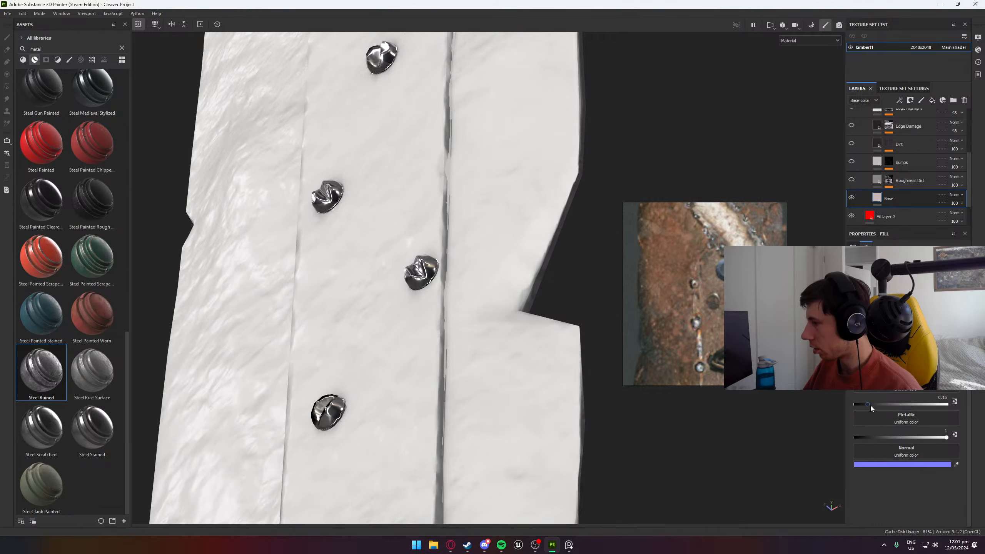
pyautogui.moveTo(870, 406)
pyautogui.mouseDown()
pyautogui.moveTo(902, 405)
pyautogui.moveTo(892, 404)
pyautogui.mouseUp()
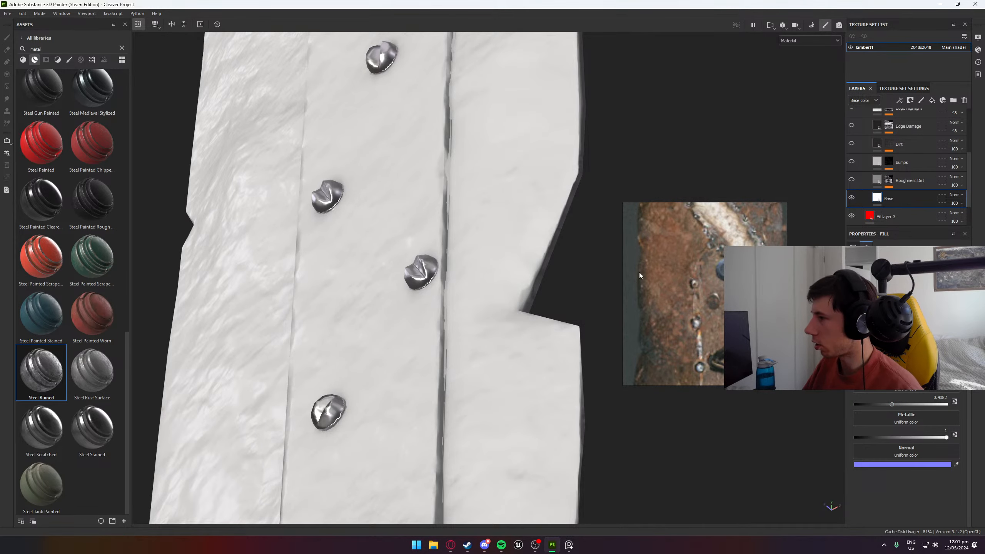
pyautogui.scroll(-3, 403, 275)
pyautogui.keyDown('alt'); pyautogui.moveTo(403, 276); pyautogui.dragTo(469, 278); pyautogui.keyUp('alt')
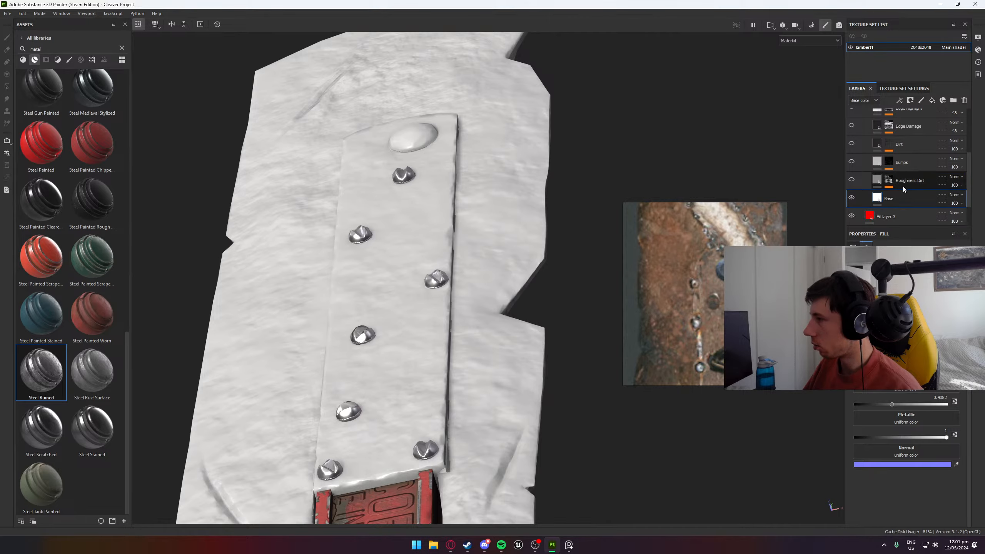
# - Show the Roughness Dirt layer, comparing the screws with and without it, and set the Base layer's roughness to 0.3673
pyautogui.scroll(5, 449, 251)
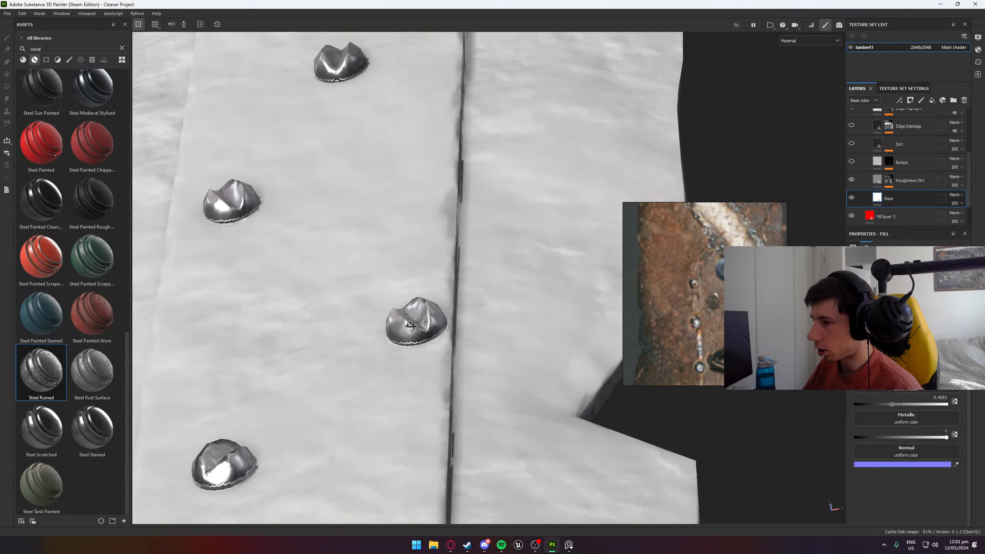
pyautogui.keyDown('alt'); pyautogui.moveTo(450, 252); pyautogui.dragTo(287, 418); pyautogui.keyUp('alt')
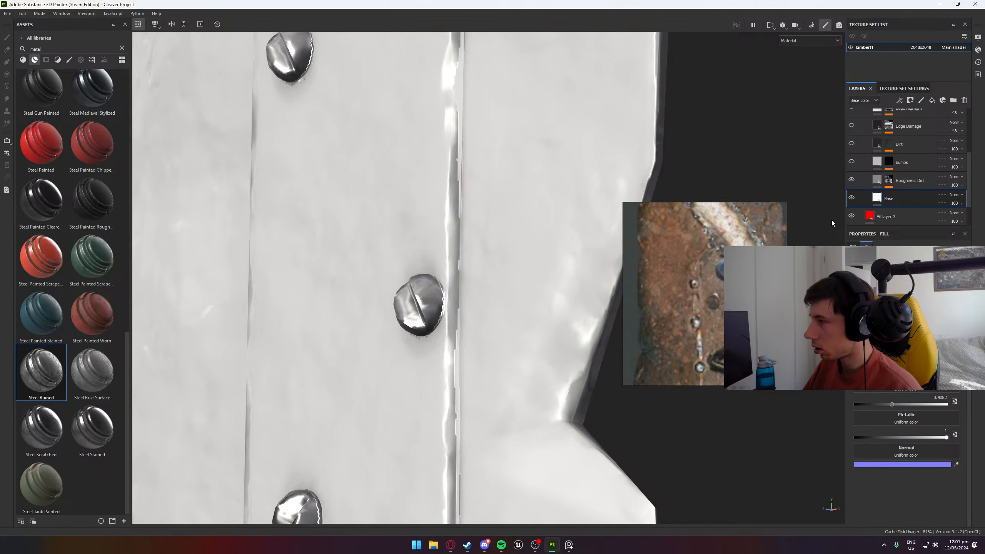
pyautogui.click(853, 178)
pyautogui.click(852, 179)
pyautogui.click(853, 179)
pyautogui.click(853, 179)
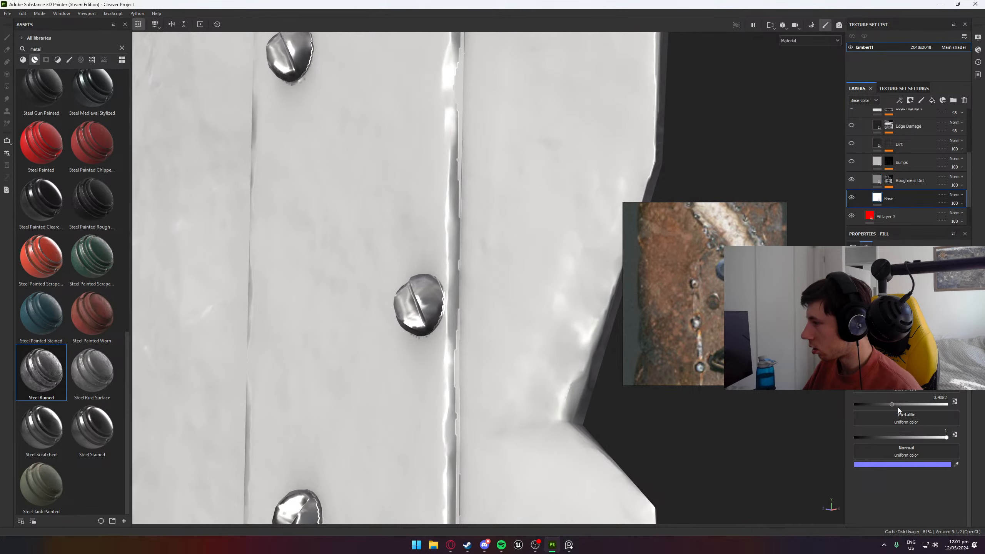
pyautogui.moveTo(891, 403); pyautogui.dragTo(888, 405)
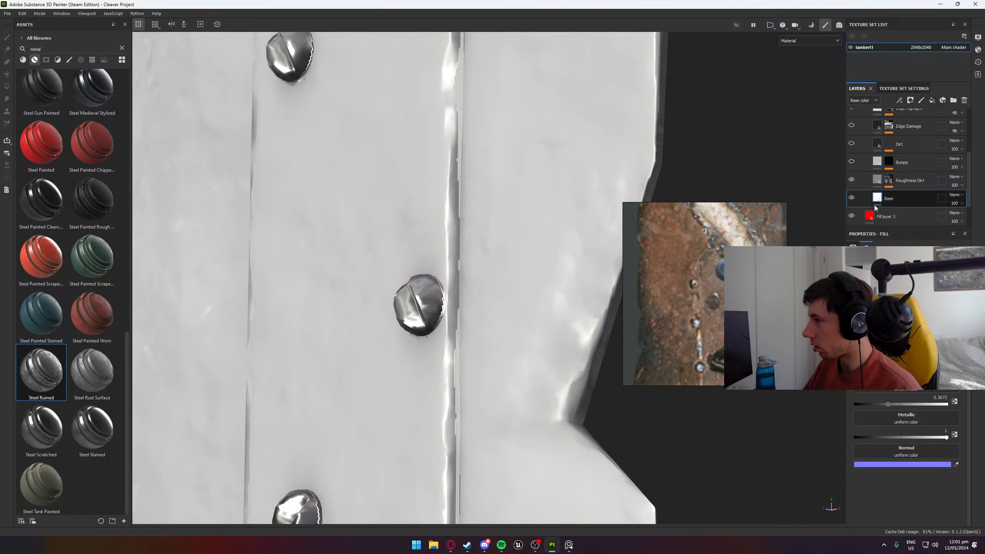
# - Examine the Grunge Map 011 parameters in the Roughness Dirt mask and their effect on the screws
pyautogui.click(908, 183)
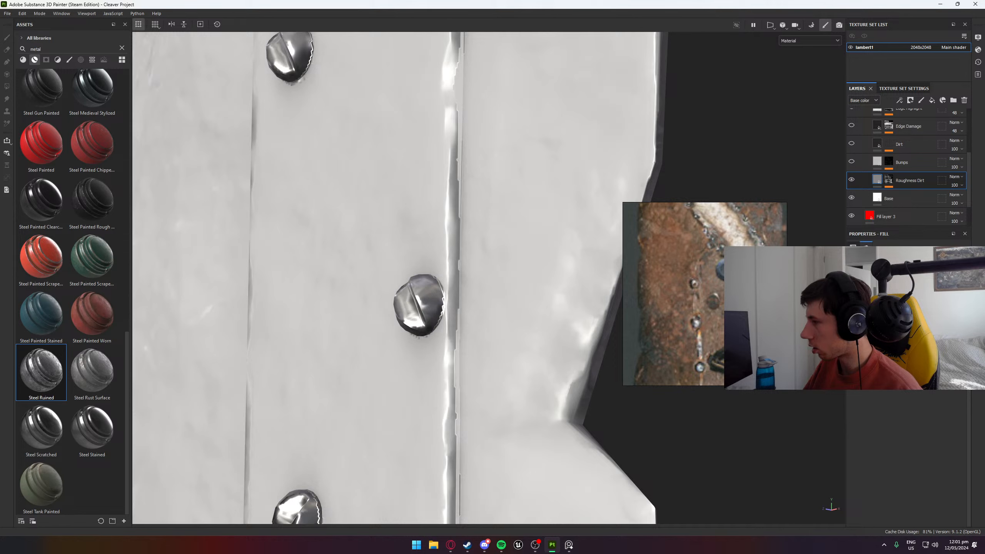
pyautogui.click(888, 180)
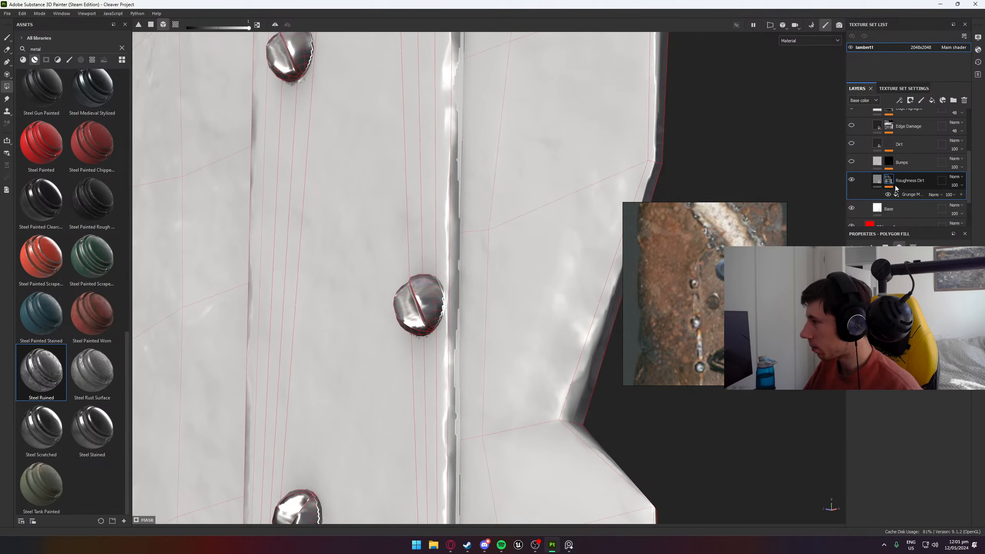
pyautogui.click(902, 195)
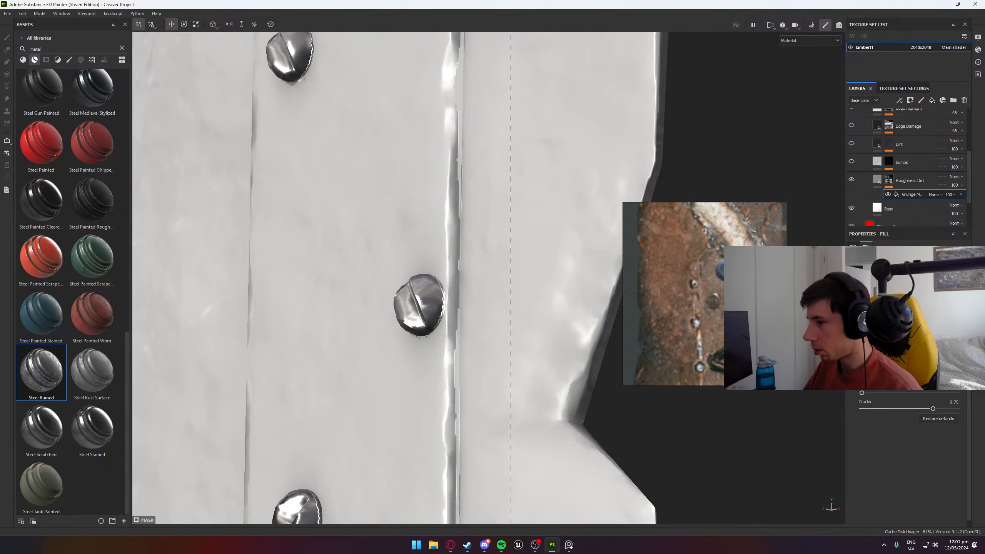
pyautogui.scroll(3, 922, 495)
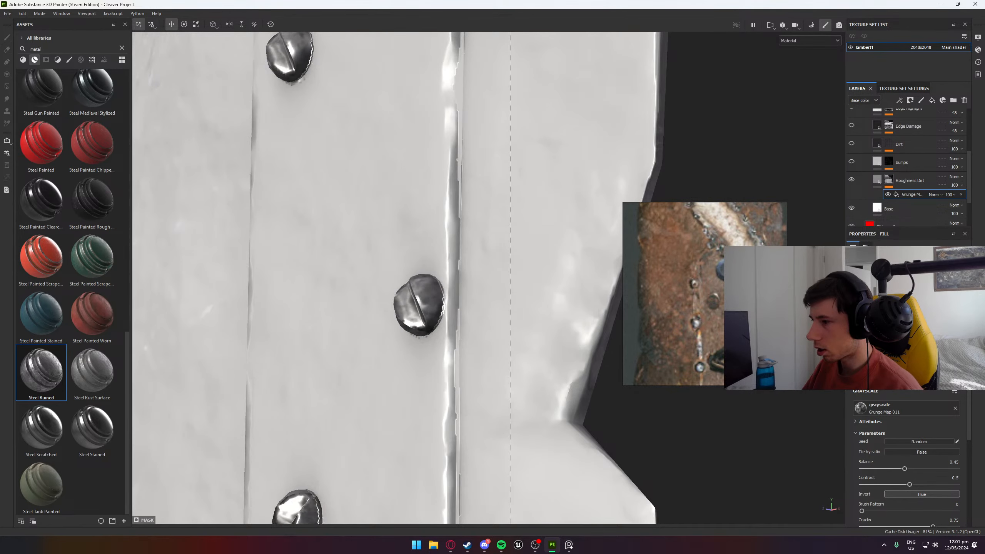
pyautogui.keyDown('alt'); pyautogui.moveTo(361, 296); pyautogui.dragTo(422, 257); pyautogui.keyUp('alt')
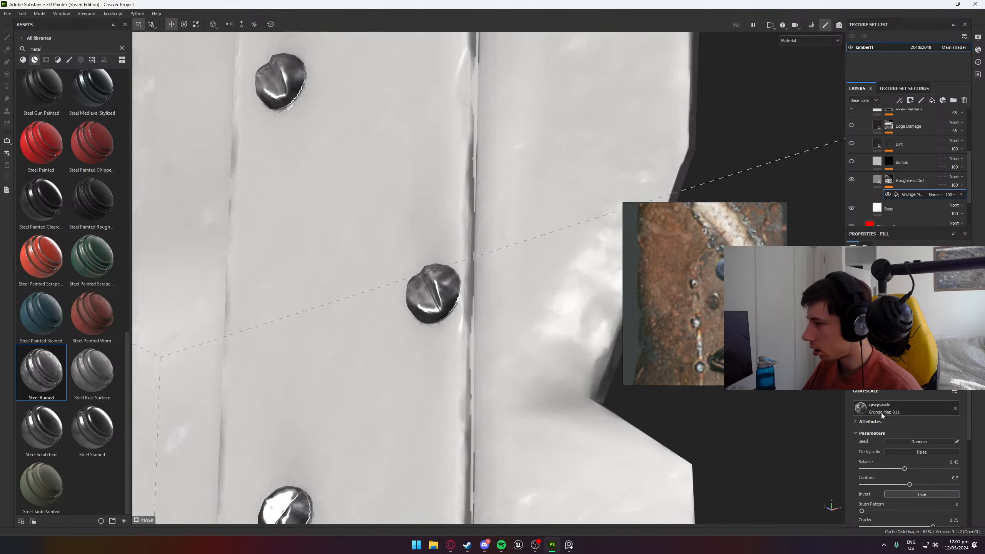
pyautogui.scroll(-3, 881, 413)
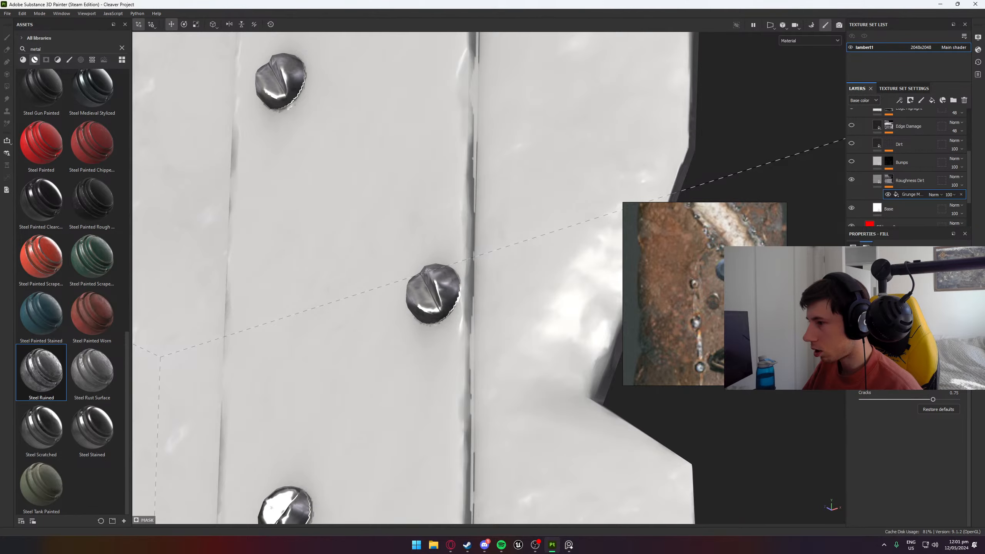
pyautogui.keyDown('alt'); pyautogui.moveTo(373, 329); pyautogui.dragTo(453, 372); pyautogui.keyUp('alt')
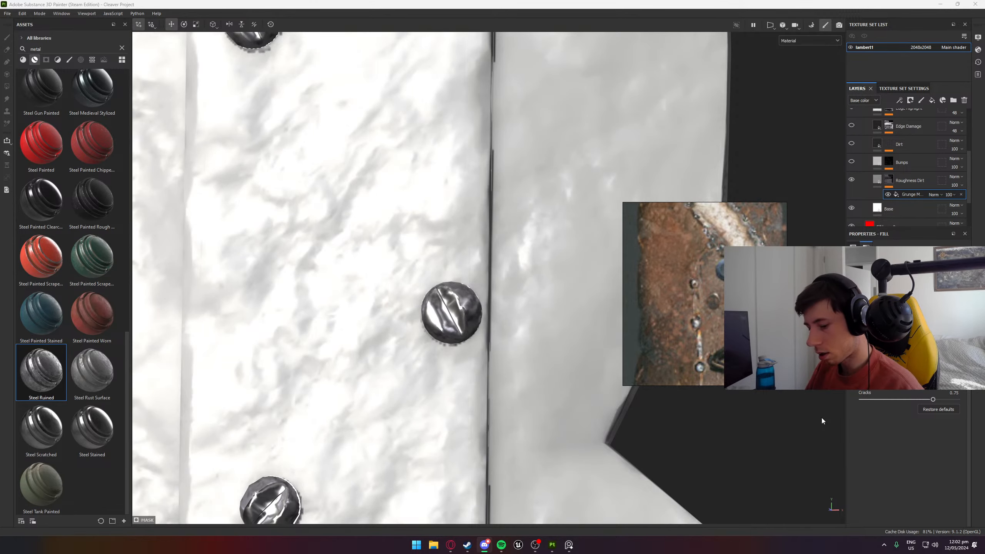
pyautogui.scroll(-3, 462, 349)
pyautogui.keyDown('alt'); pyautogui.moveTo(446, 310); pyautogui.dragTo(336, 285); pyautogui.keyUp('alt')
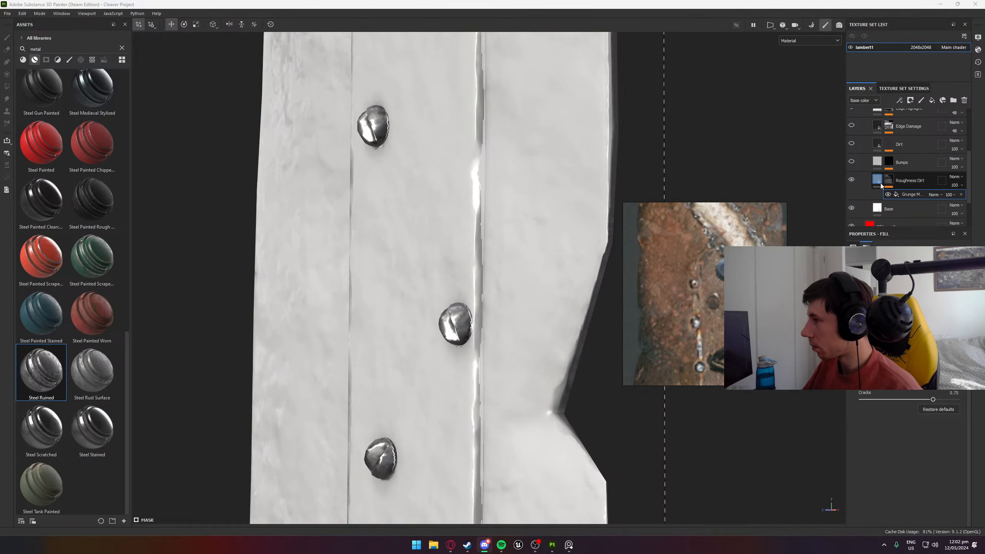
# - Show the Bumps layer and select the Grunge Map 015 fill in its mask
pyautogui.click(852, 162)
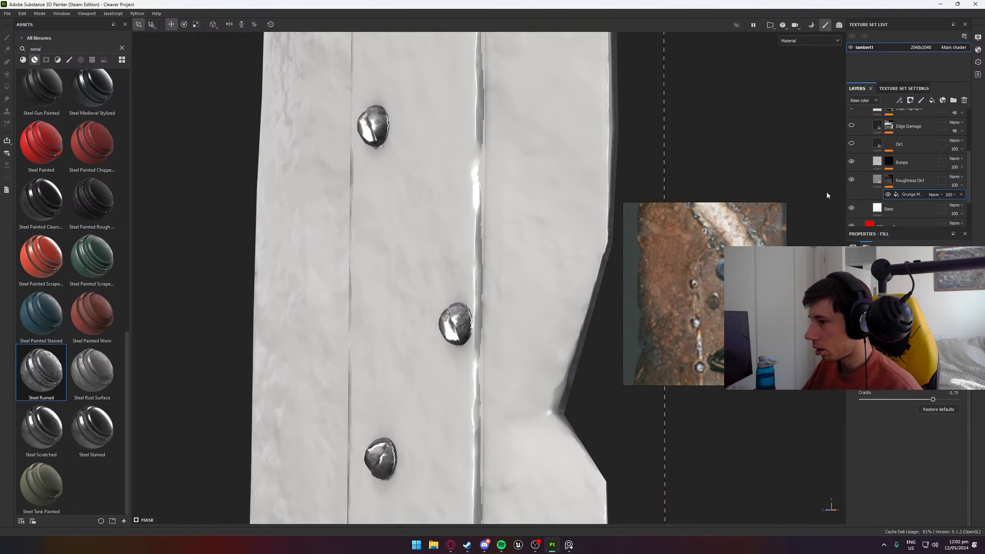
pyautogui.scroll(5, 493, 400)
pyautogui.keyDown('alt'); pyautogui.moveTo(535, 320); pyautogui.dragTo(544, 344); pyautogui.keyUp('alt')
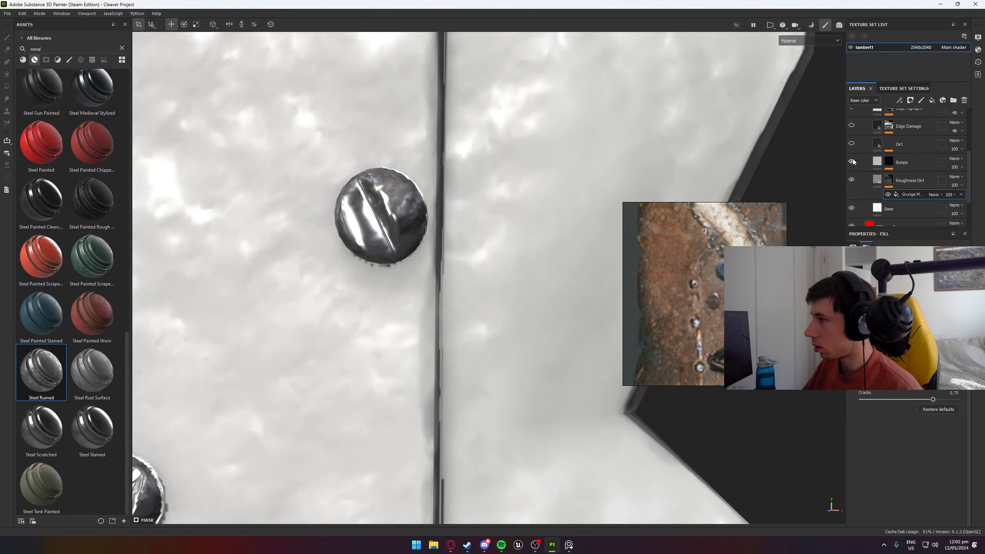
pyautogui.click(889, 163)
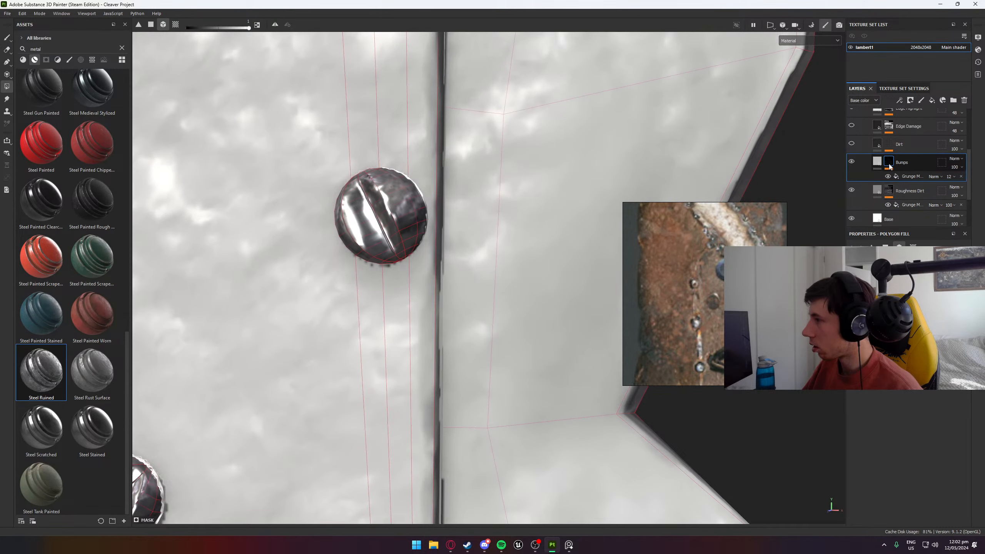
pyautogui.click(906, 176)
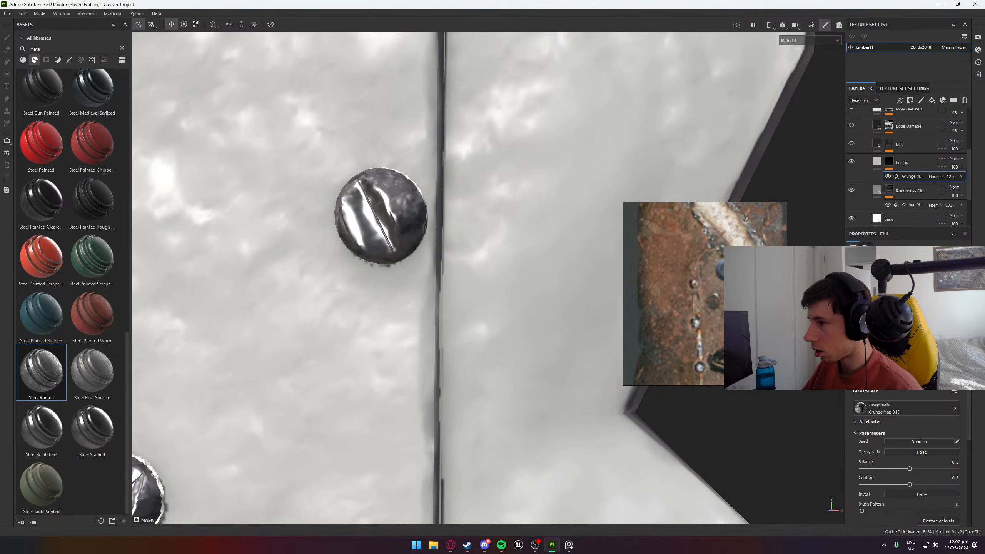
# - Try a balance of 0.29 on the Bumps grunge map, set its contrast to 0.31 and return the balance to 0.5
pyautogui.scroll(-3, 898, 430)
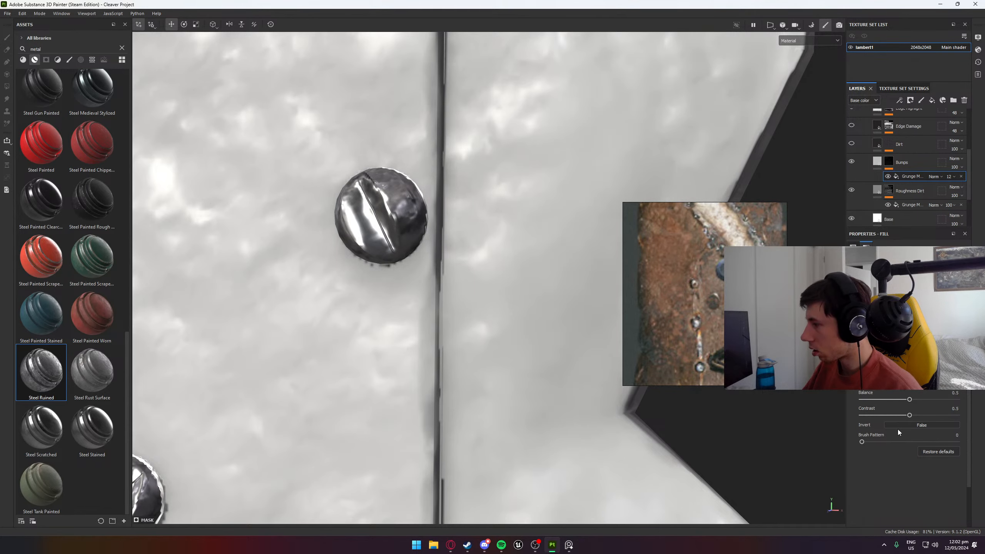
pyautogui.moveTo(907, 400)
pyautogui.mouseDown()
pyautogui.moveTo(879, 402)
pyautogui.moveTo(889, 401)
pyautogui.mouseUp()
pyautogui.keyDown('alt'); pyautogui.moveTo(381, 323); pyautogui.dragTo(338, 447); pyautogui.keyUp('alt')
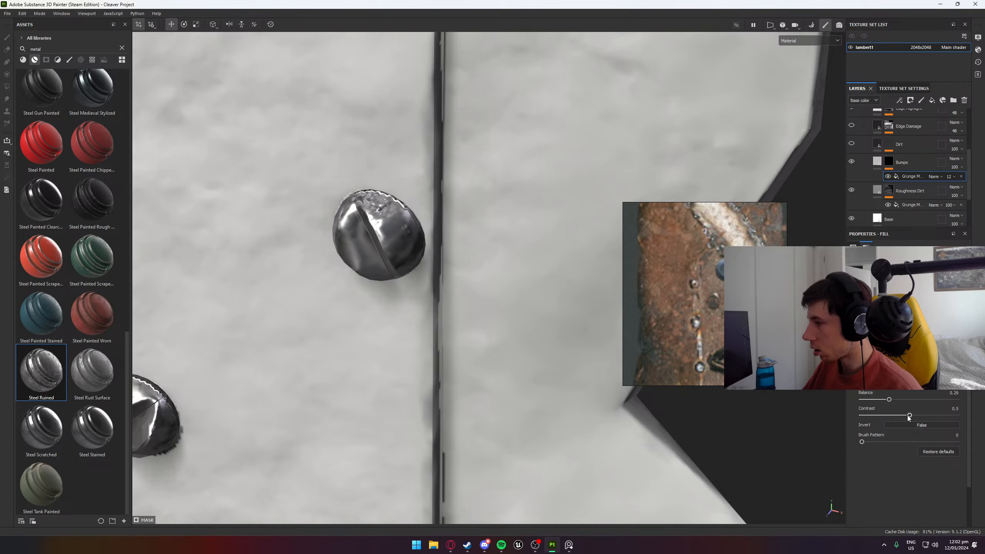
pyautogui.moveTo(909, 415); pyautogui.dragTo(891, 416)
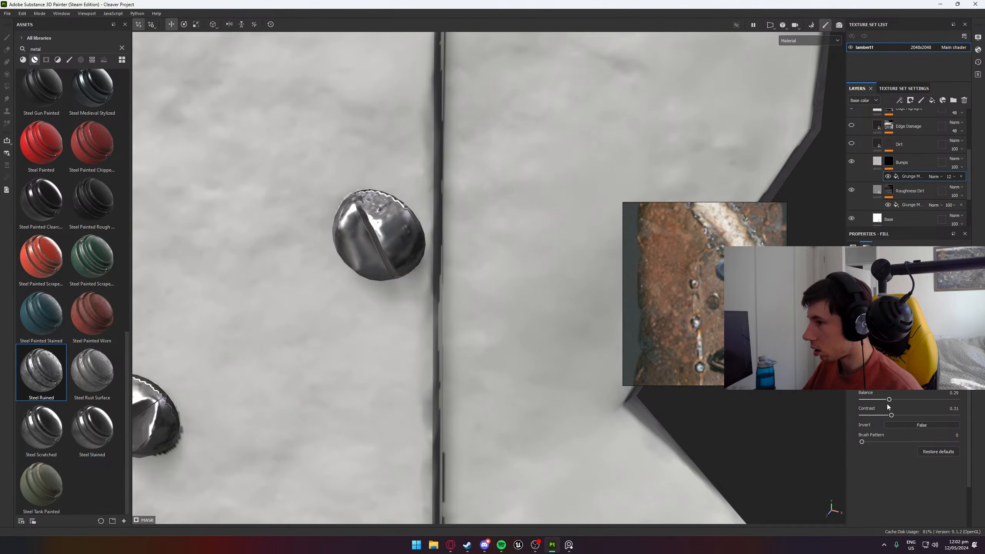
pyautogui.moveTo(889, 400); pyautogui.dragTo(915, 401)
pyautogui.keyDown('alt'); pyautogui.moveTo(388, 295); pyautogui.dragTo(404, 126); pyautogui.keyUp('alt')
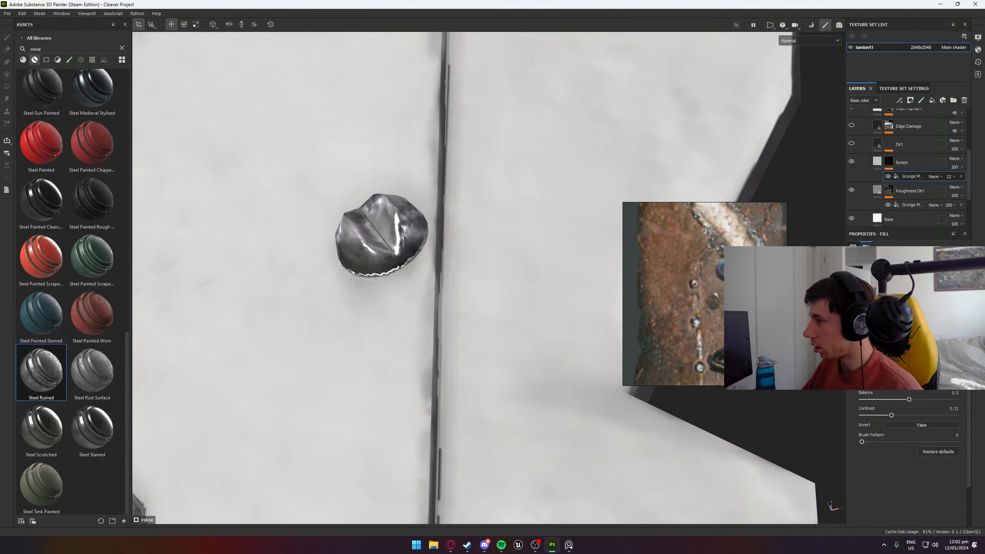
pyautogui.scroll(2, 909, 349)
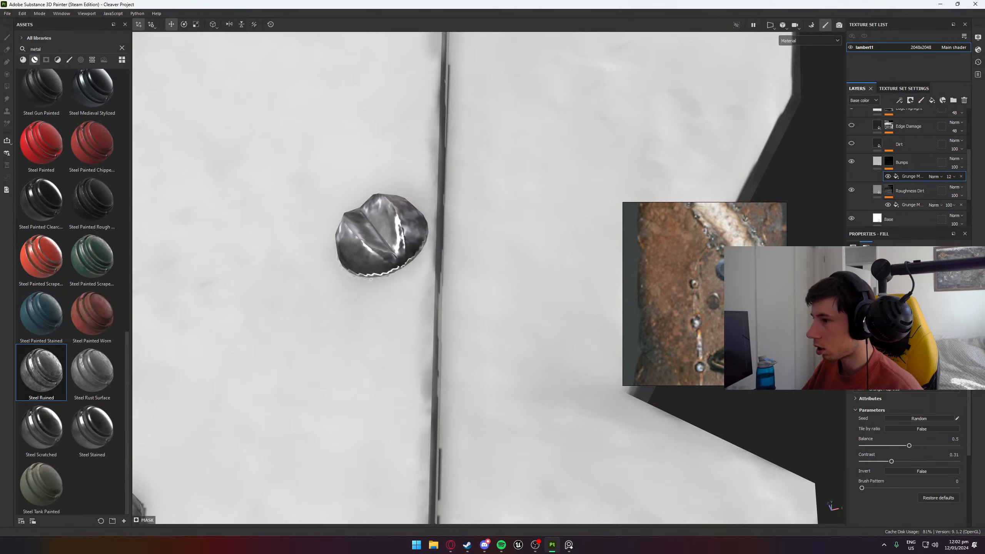
# - Show the Dirt layer and remove both grunge map fills from its mask
pyautogui.keyDown('alt'); pyautogui.moveTo(295, 315); pyautogui.dragTo(506, 320); pyautogui.keyUp('alt')
pyautogui.scroll(-4, 385, 346)
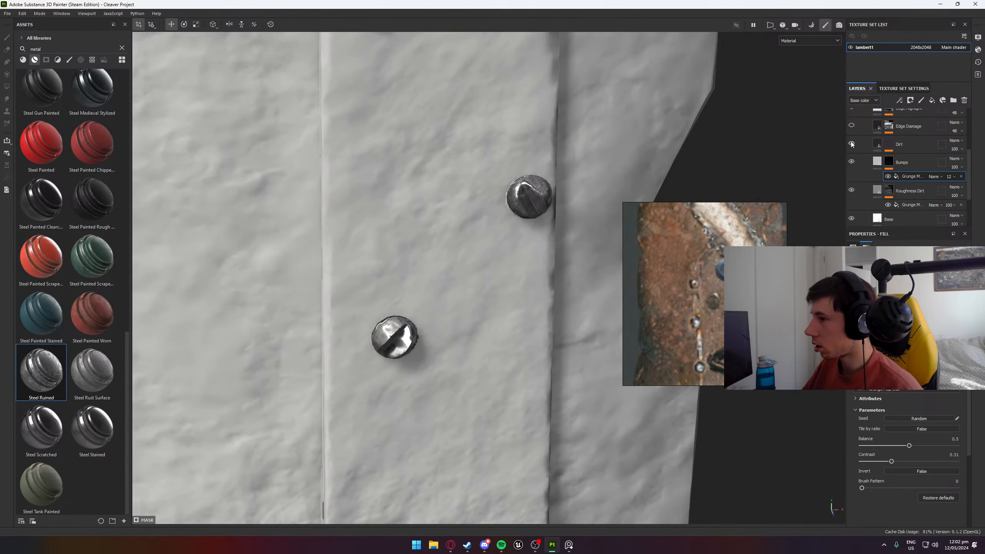
pyautogui.click(891, 145)
pyautogui.click(905, 169)
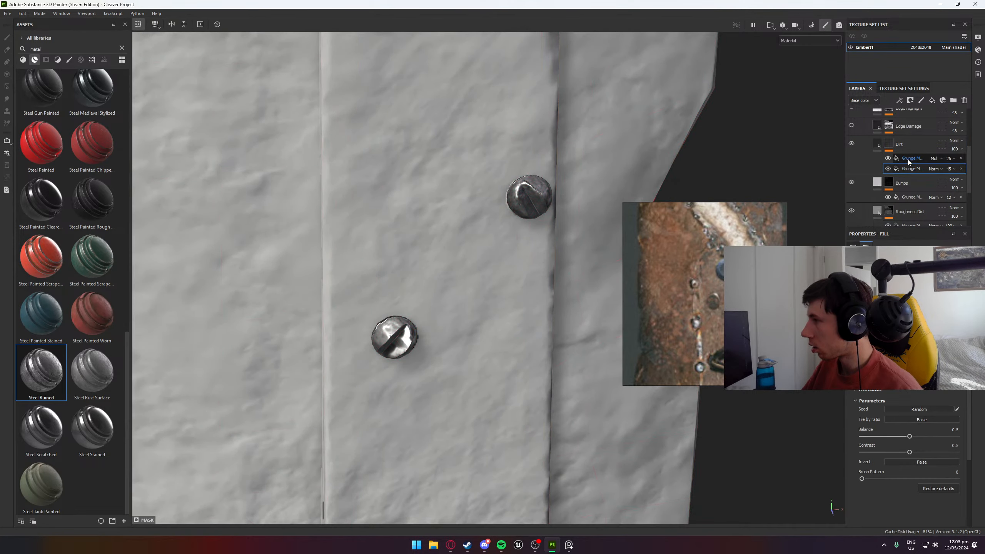
pyautogui.click(961, 168)
pyautogui.click(962, 158)
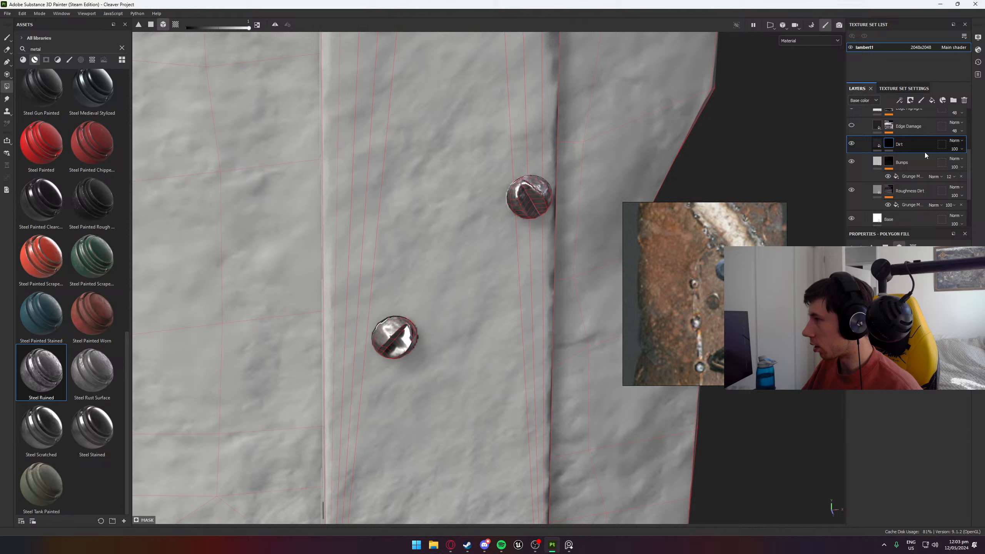
# - Add a generator to the Dirt layer's mask and assign the Dirt generator to it
pyautogui.rightClick(889, 144)
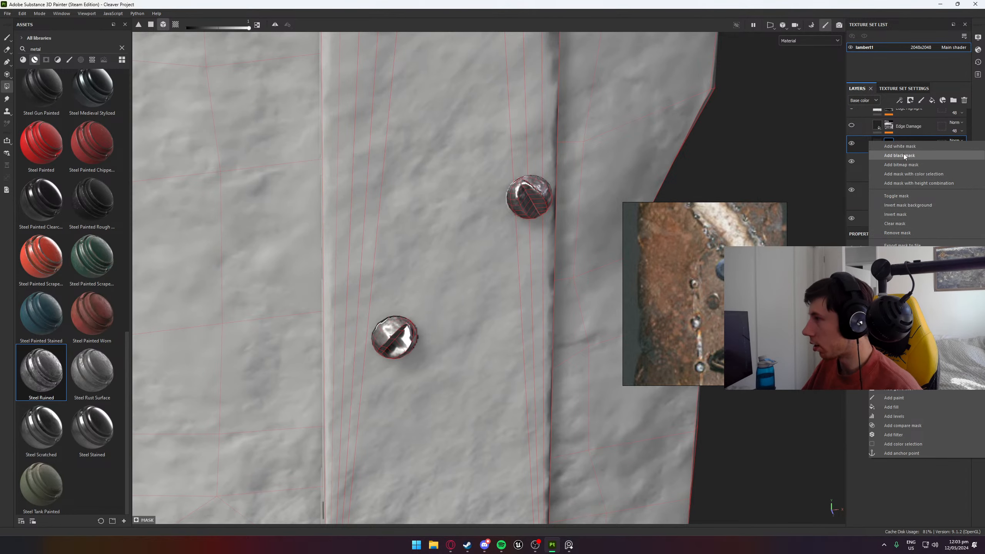
pyautogui.click(904, 389)
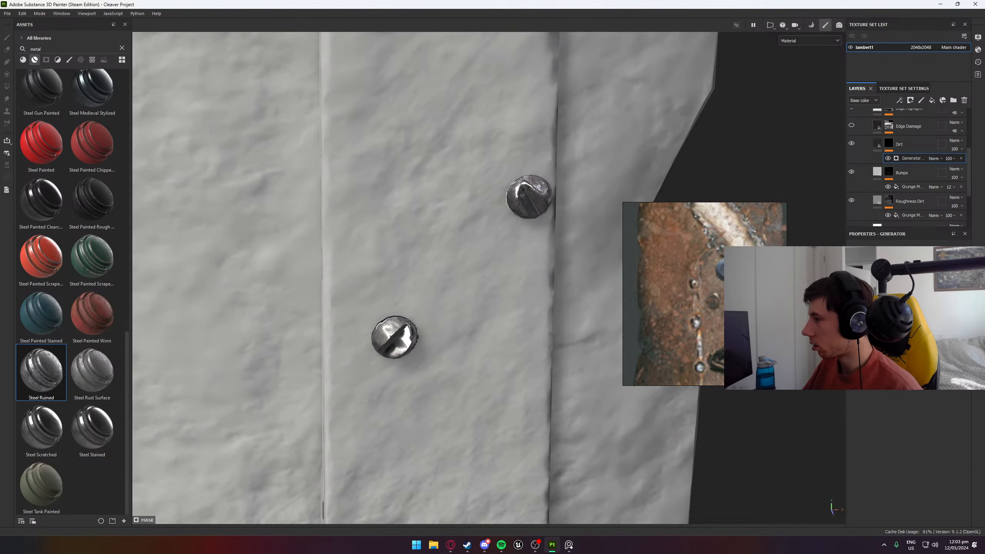
pyautogui.click(892, 314)
pyautogui.scroll(3, 553, 250)
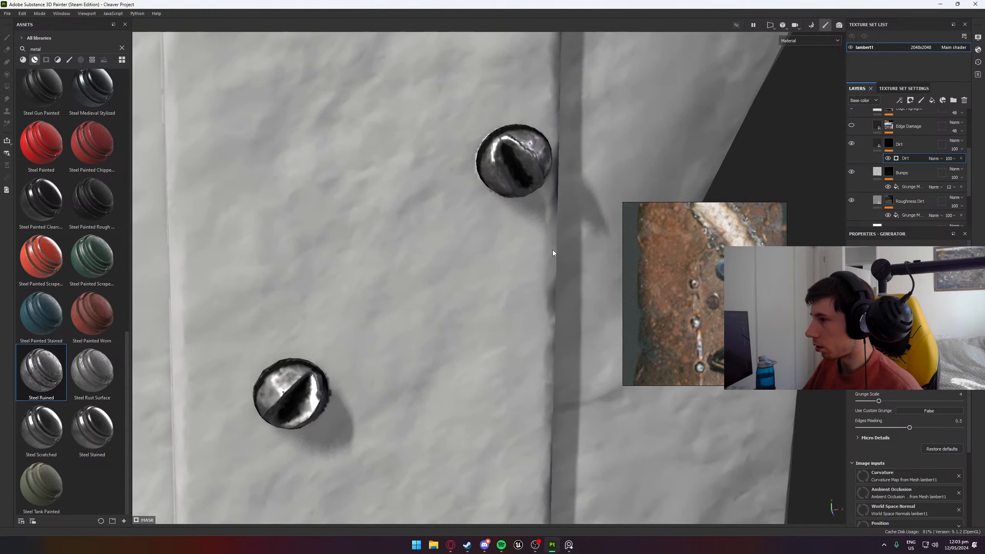
pyautogui.keyDown('alt'); pyautogui.moveTo(553, 251); pyautogui.dragTo(292, 174); pyautogui.keyUp('alt')
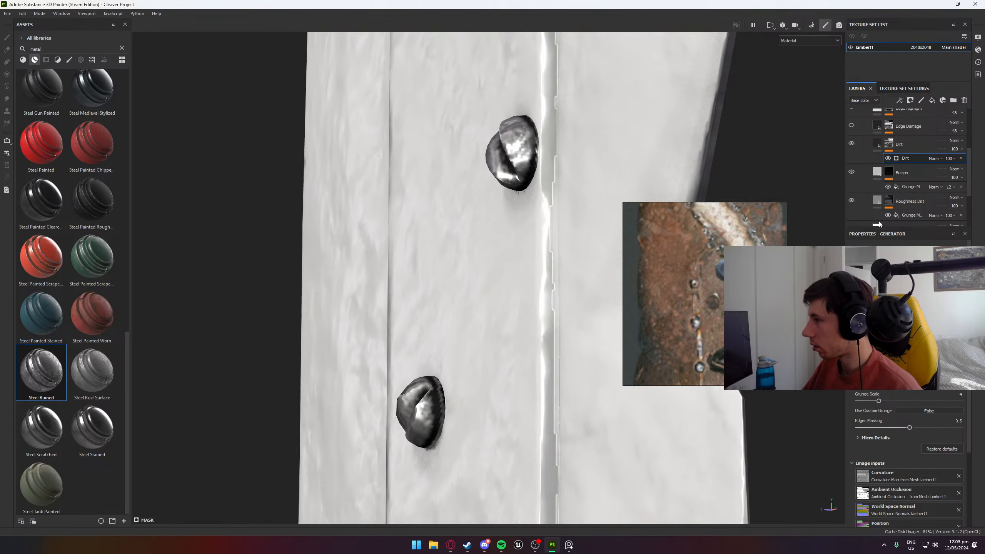
# - Change the Dirt layer's base color to brown, hex 6A4A27
pyautogui.click(877, 144)
pyautogui.click(897, 432)
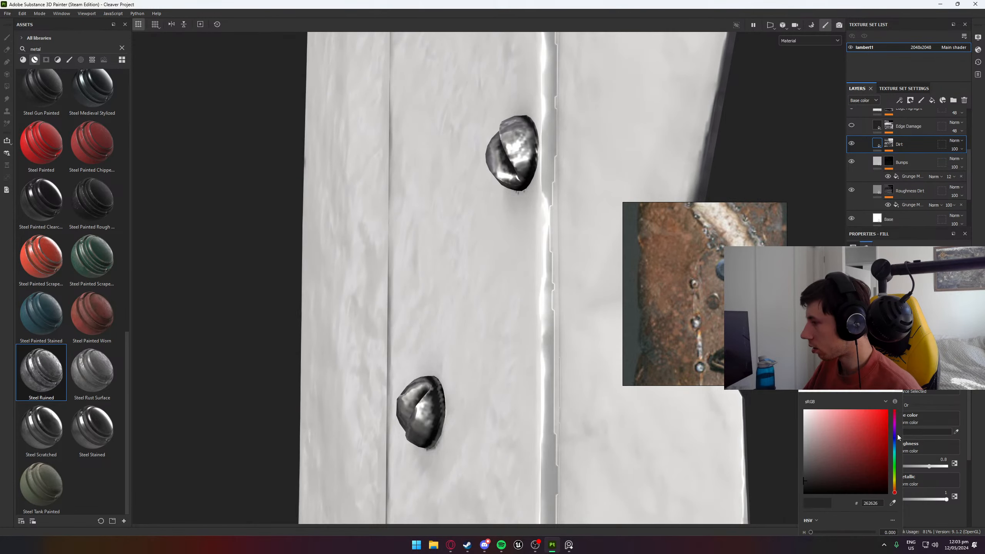
pyautogui.click(806, 461)
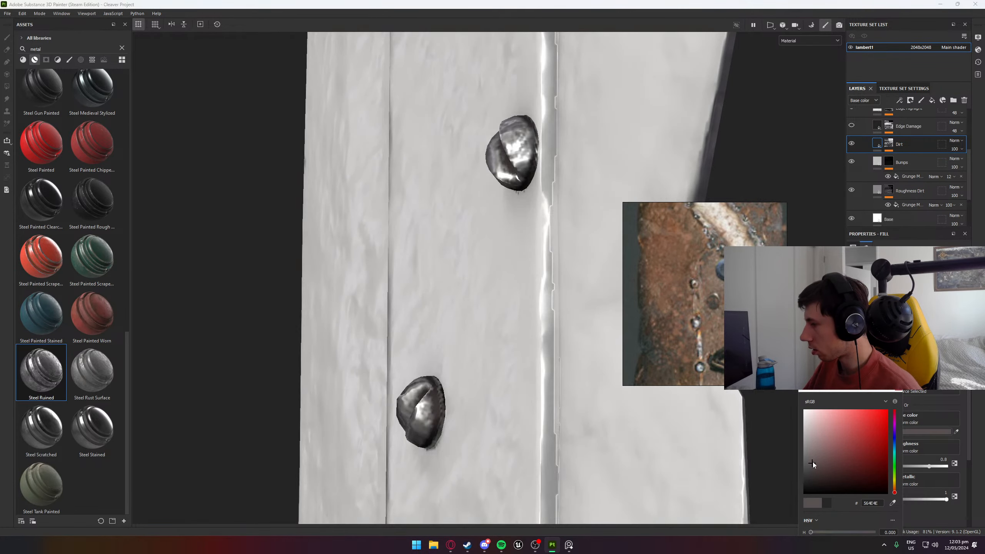
pyautogui.click(896, 488)
pyautogui.moveTo(840, 462)
pyautogui.mouseDown()
pyautogui.moveTo(883, 444)
pyautogui.moveTo(867, 445)
pyautogui.moveTo(851, 465)
pyautogui.moveTo(868, 465)
pyautogui.moveTo(849, 447)
pyautogui.moveTo(847, 461)
pyautogui.moveTo(858, 459)
pyautogui.mouseUp()
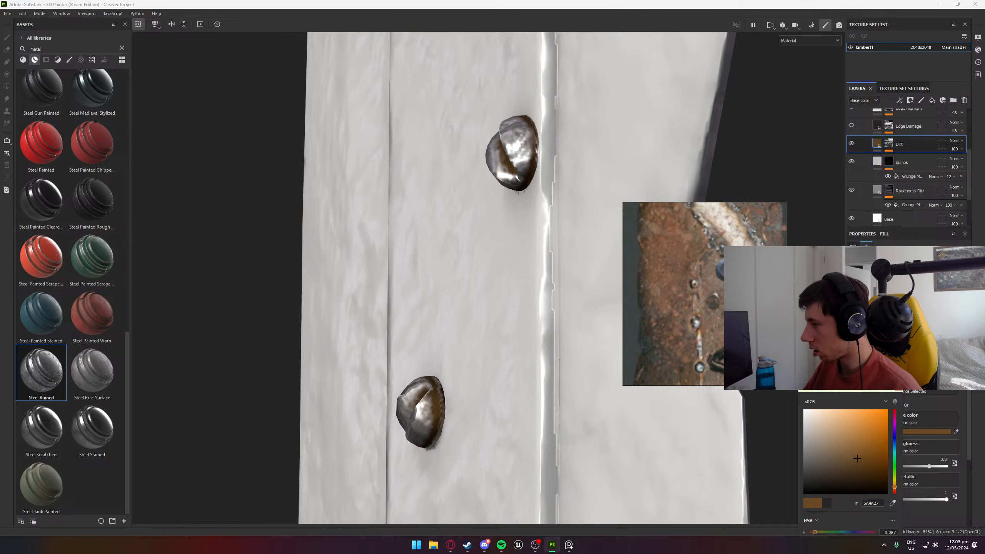
pyautogui.click(898, 389)
# - Set the Dirt layer's metallic value to 0 and its roughness to 0.8122
pyautogui.scroll(-4, 899, 389)
pyautogui.scroll(1, 902, 392)
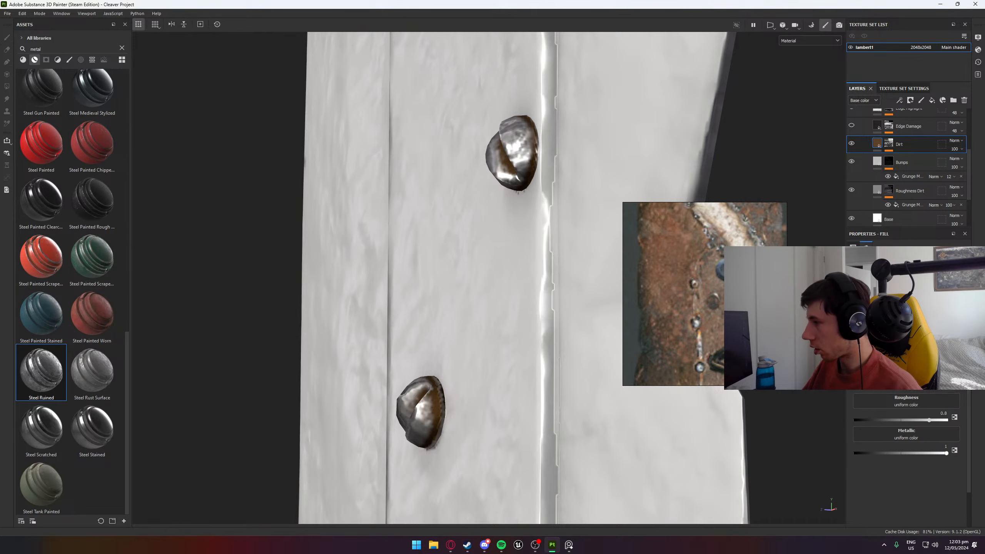
pyautogui.click(883, 319)
pyautogui.click(883, 319)
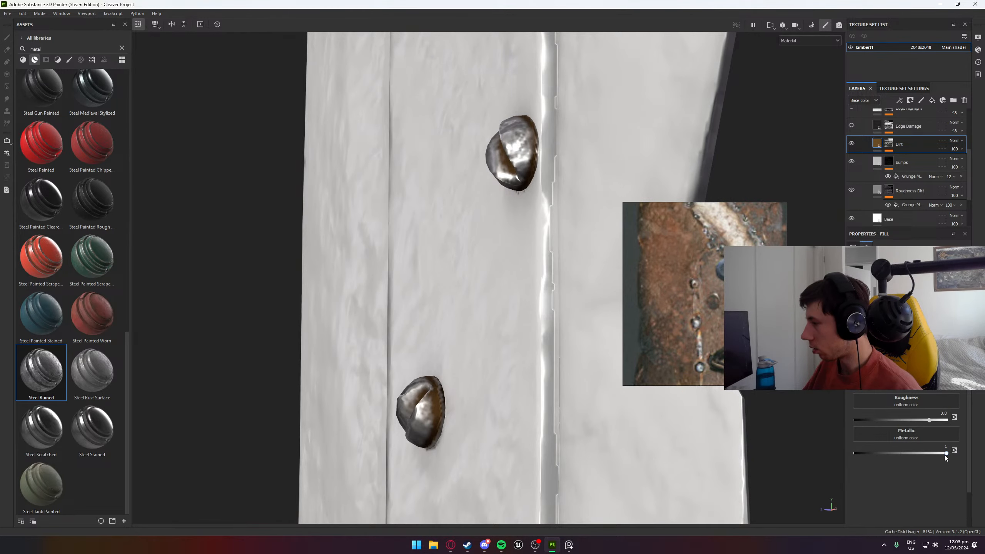
pyautogui.moveTo(945, 455); pyautogui.dragTo(772, 471)
pyautogui.scroll(1, 687, 423)
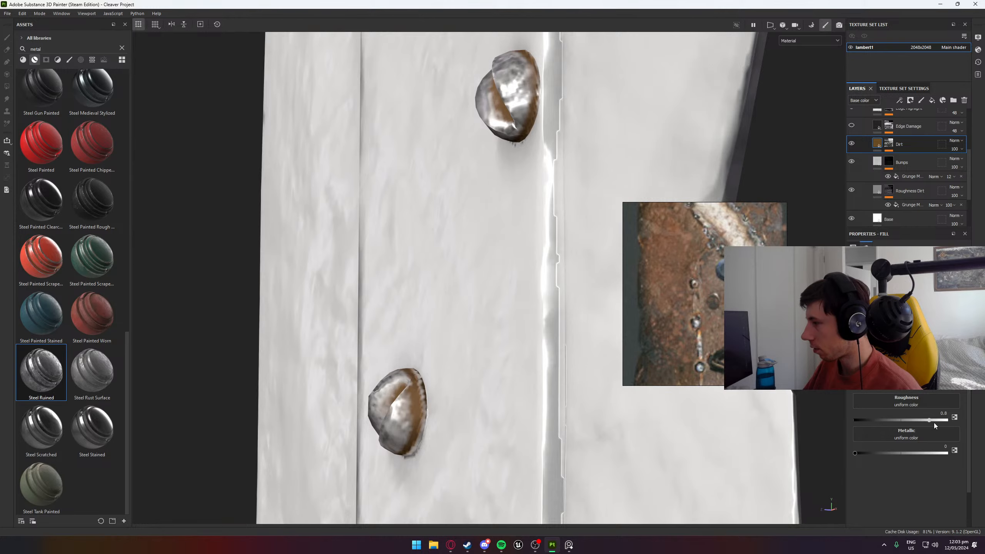
pyautogui.moveTo(935, 424)
pyautogui.mouseDown()
pyautogui.moveTo(922, 421)
pyautogui.moveTo(930, 421)
pyautogui.mouseUp()
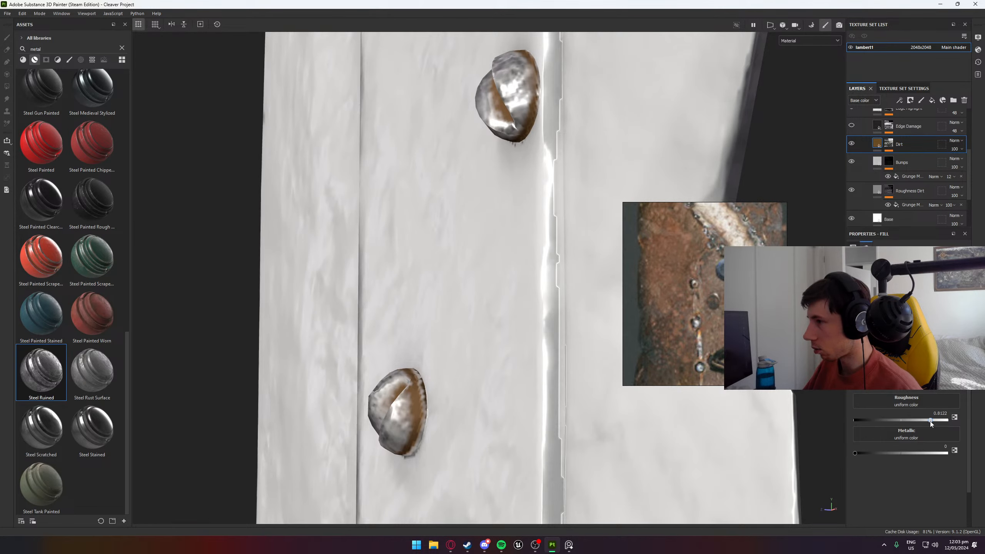
# - Darken the Dirt layer's base color to a deep brown, hex 422A0F
pyautogui.keyDown('alt'); pyautogui.moveTo(555, 322); pyautogui.dragTo(644, 322); pyautogui.keyUp('alt')
pyautogui.click(911, 390)
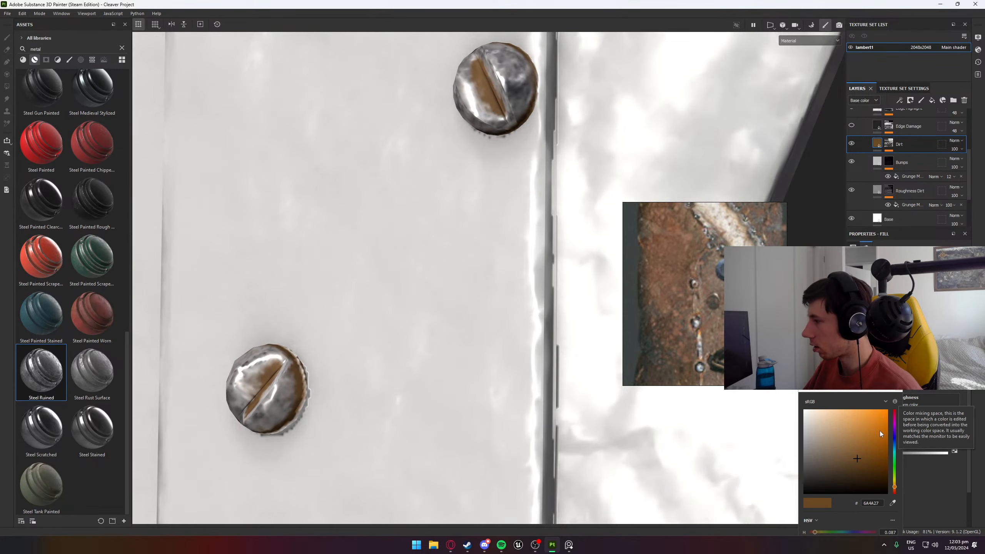
pyautogui.moveTo(880, 431)
pyautogui.mouseDown()
pyautogui.moveTo(857, 464)
pyautogui.moveTo(870, 483)
pyautogui.moveTo(868, 472)
pyautogui.mouseUp()
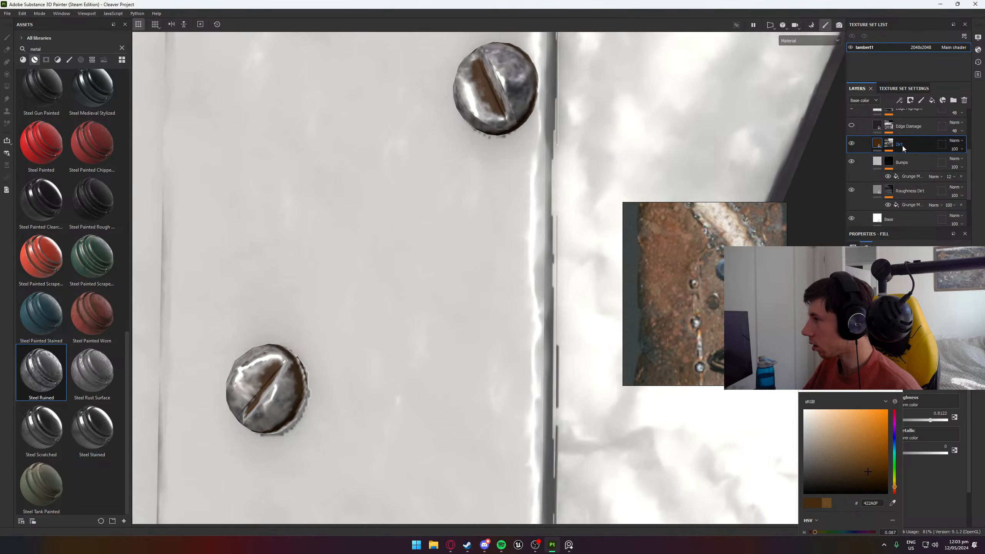
# - Select the Dirt generator in the layer's mask, try an edges masking of 0.33 and set it to 1
pyautogui.click(889, 144)
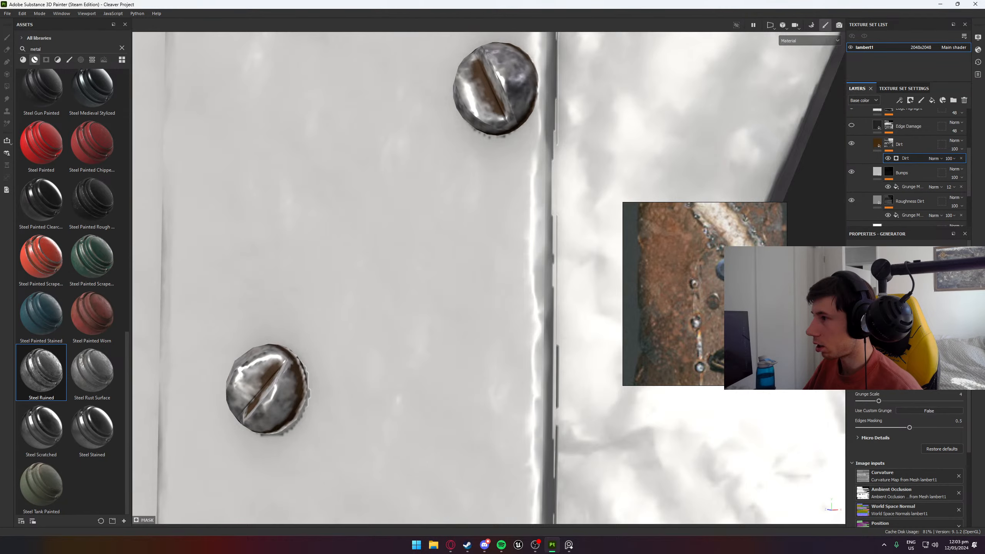
pyautogui.keyDown('alt'); pyautogui.moveTo(481, 320); pyautogui.dragTo(553, 333); pyautogui.keyUp('alt')
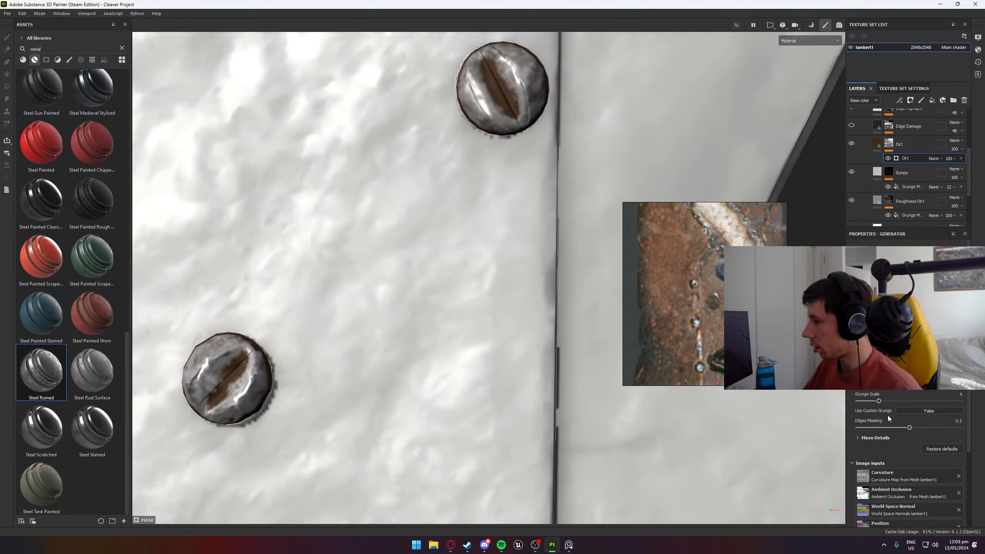
pyautogui.moveTo(910, 429)
pyautogui.mouseDown()
pyautogui.moveTo(938, 426)
pyautogui.moveTo(892, 428)
pyautogui.mouseUp()
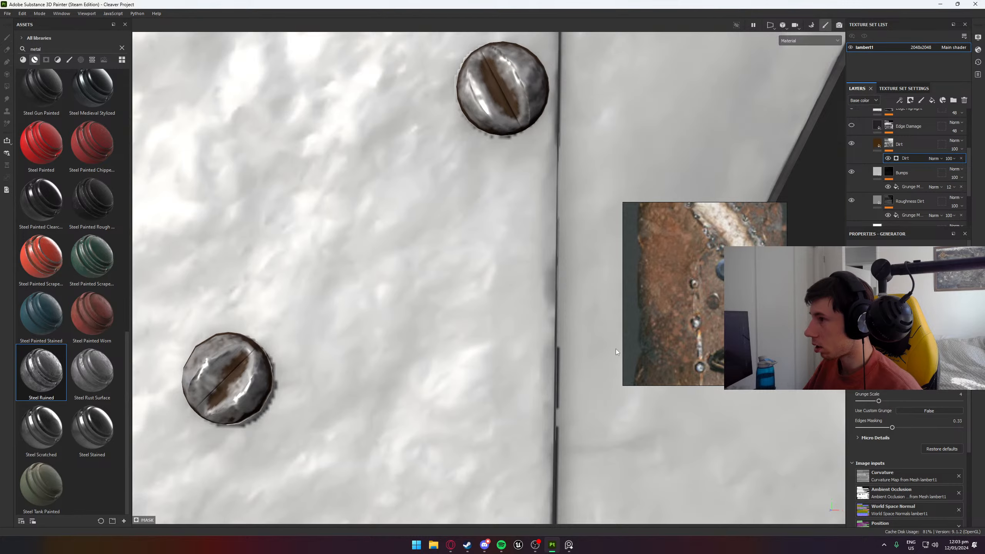
pyautogui.keyDown('alt'); pyautogui.moveTo(575, 249); pyautogui.dragTo(756, 294); pyautogui.keyUp('alt')
pyautogui.moveTo(893, 427); pyautogui.dragTo(962, 426)
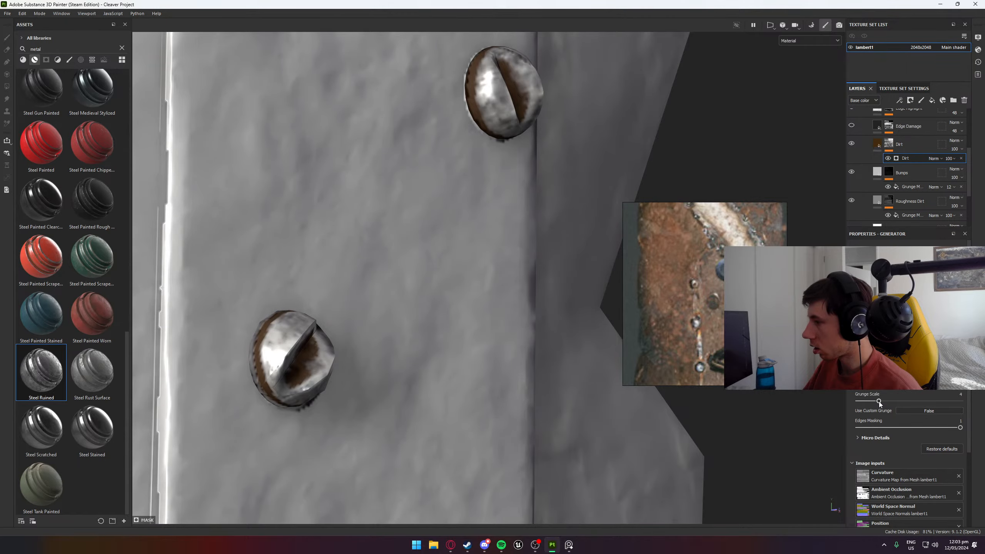
# - Set the Dirt generator's grunge scale to 16 and lower the generator setting just above it
pyautogui.moveTo(879, 401); pyautogui.dragTo(960, 400)
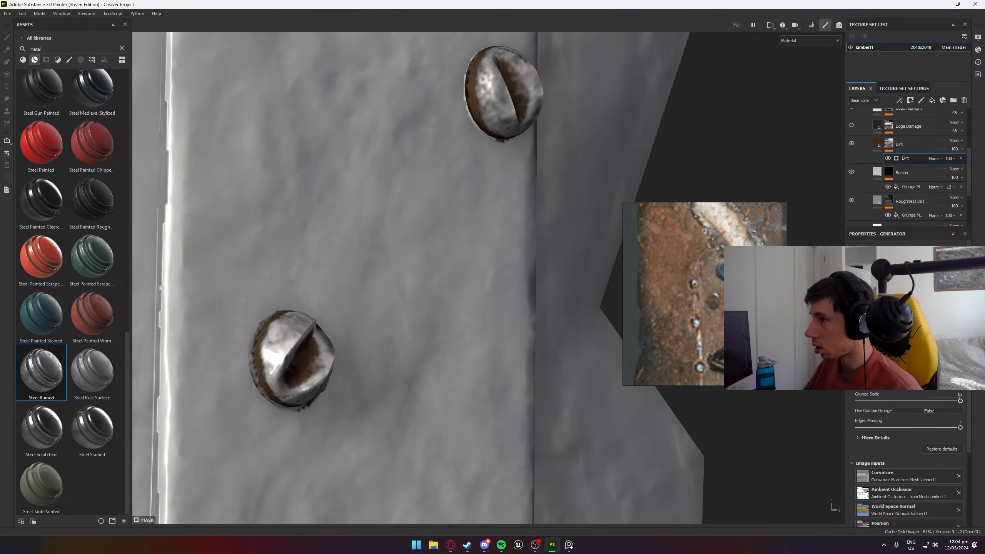
pyautogui.keyDown('alt'); pyautogui.moveTo(426, 322); pyautogui.dragTo(341, 285); pyautogui.keyUp('alt')
pyautogui.moveTo(899, 385); pyautogui.dragTo(882, 386)
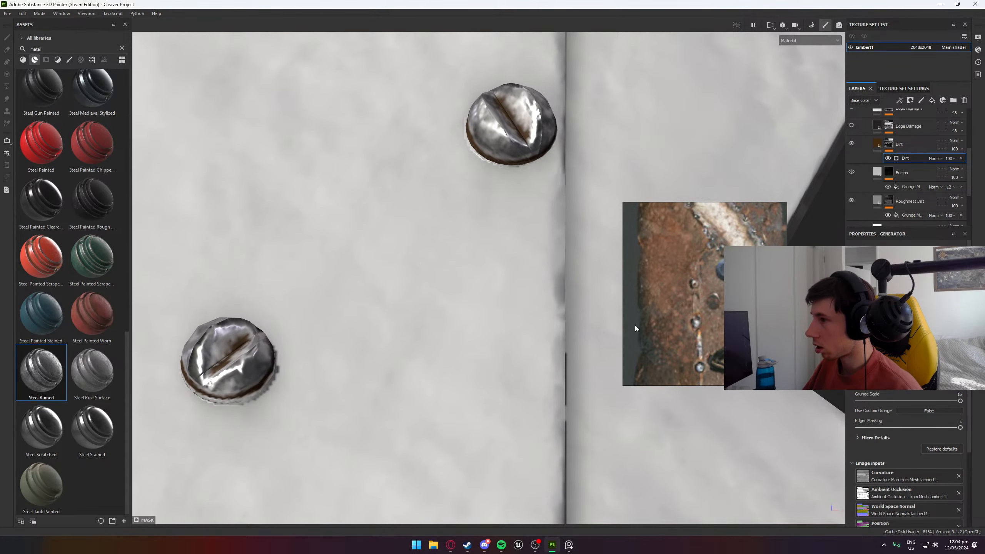
pyautogui.keyDown('alt'); pyautogui.moveTo(562, 338); pyautogui.dragTo(888, 303); pyautogui.keyUp('alt')
pyautogui.scroll(-6, 500, 361)
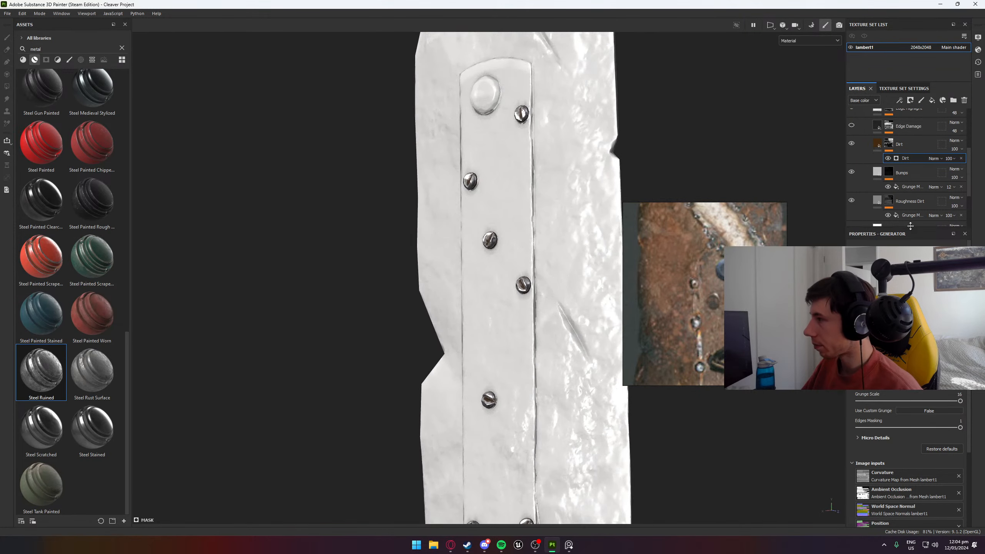
# - Compare the screws with and without the Edge Damage layer, leave it hidden, and show and select the Edge Highlight layer
pyautogui.scroll(3, 853, 178)
pyautogui.click(852, 171)
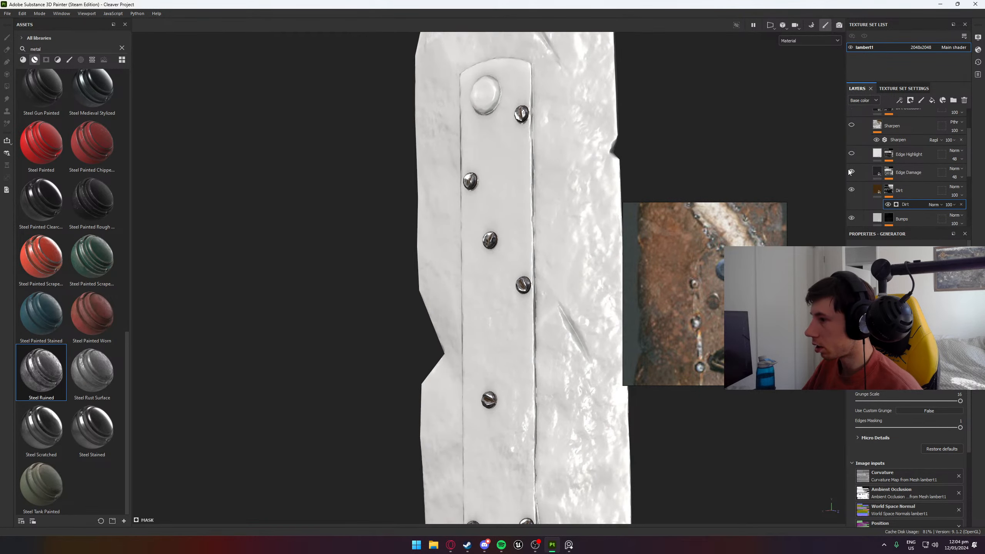
pyautogui.scroll(8, 506, 244)
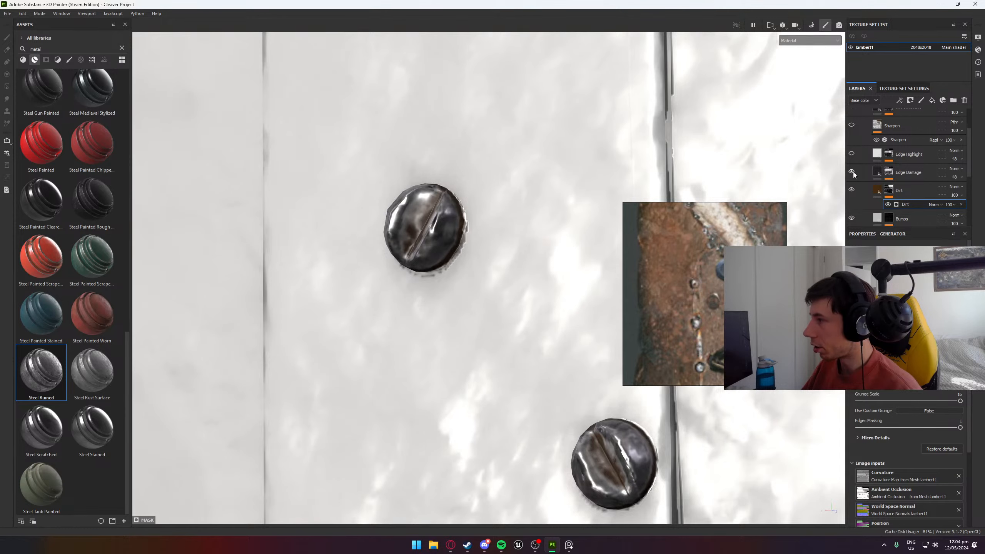
pyautogui.click(852, 172)
pyautogui.click(852, 172)
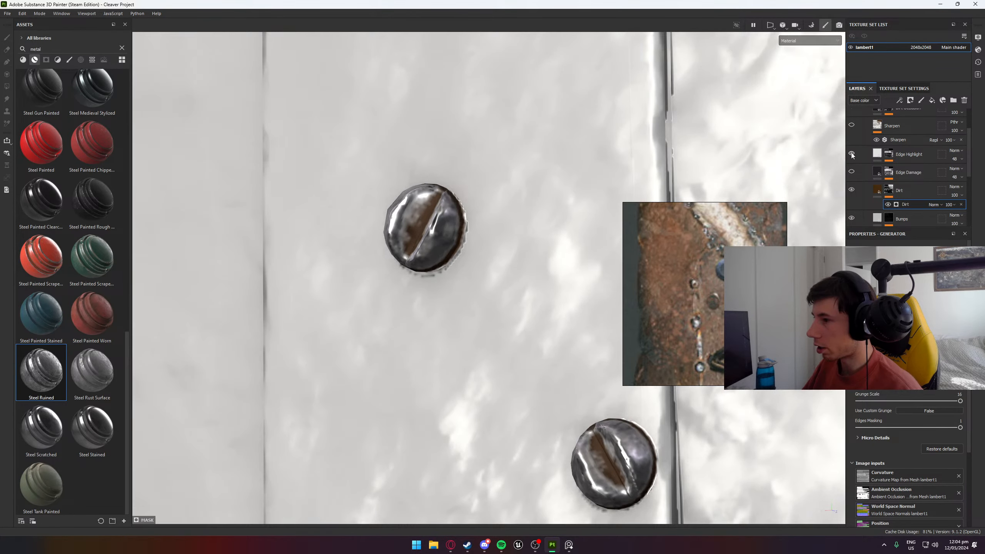
pyautogui.click(876, 155)
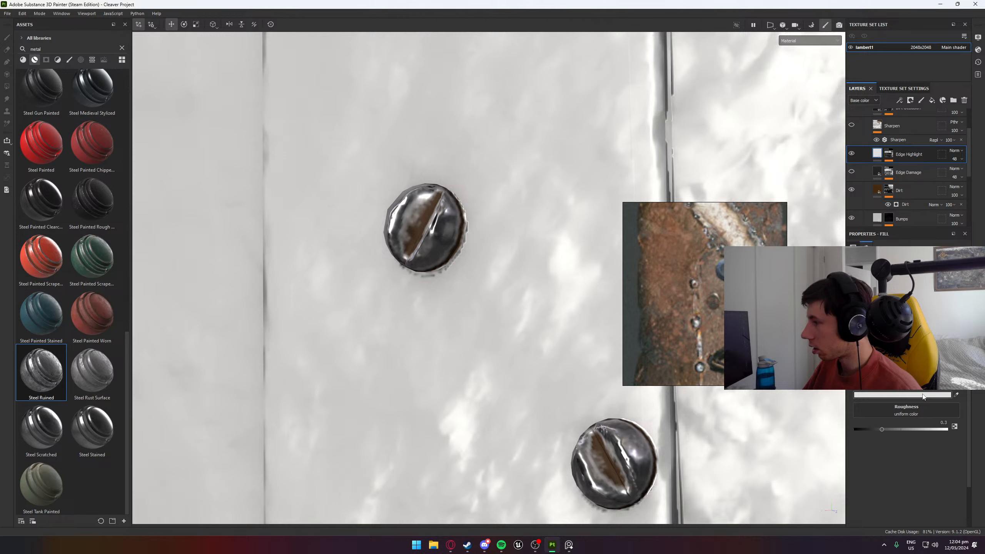
# - Try the Overlay and Screen blend modes on the Dirt layer and set it to Linear dodge (Add)
pyautogui.click(961, 196)
pyautogui.moveTo(980, 210)
pyautogui.mouseDown()
pyautogui.moveTo(949, 212)
pyautogui.moveTo(982, 222)
pyautogui.mouseUp()
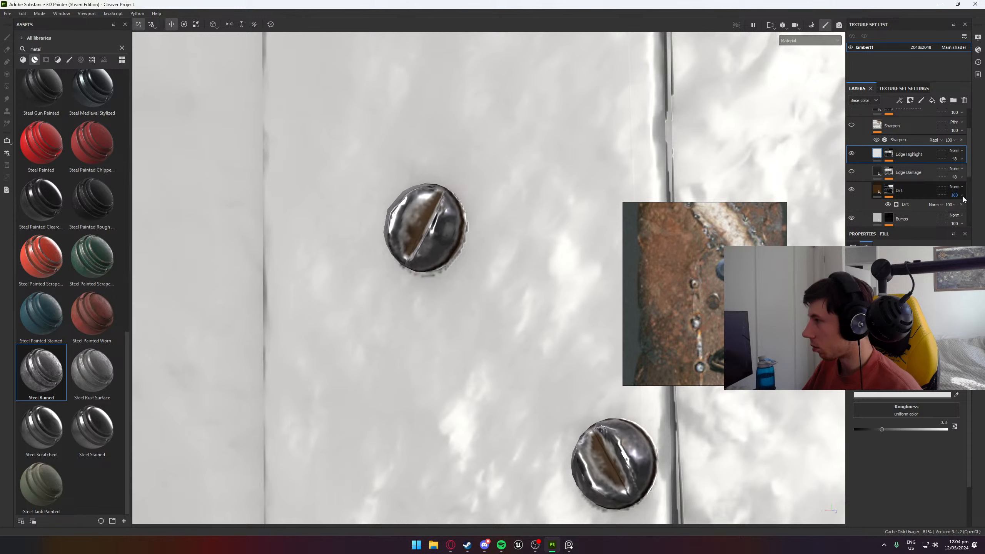
pyautogui.click(954, 187)
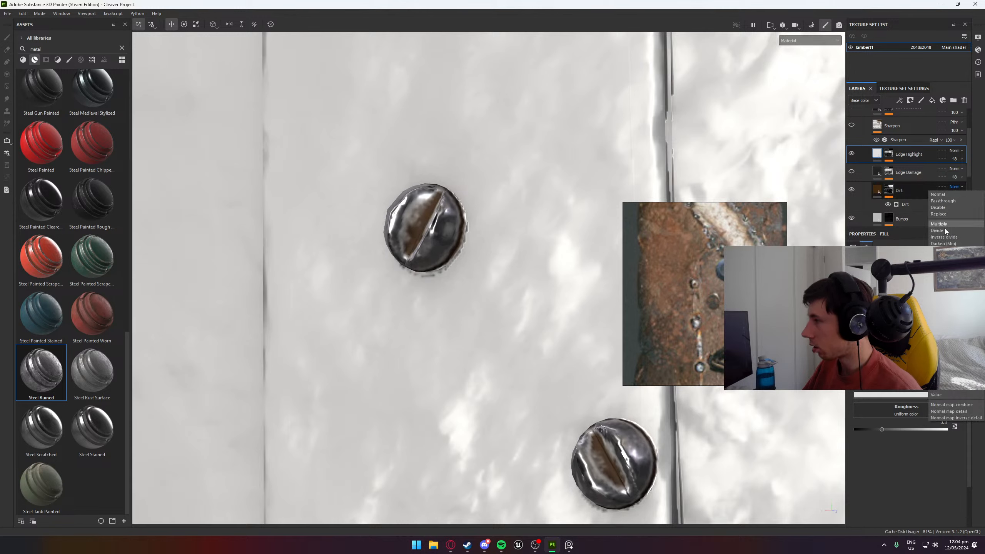
pyautogui.click(943, 302)
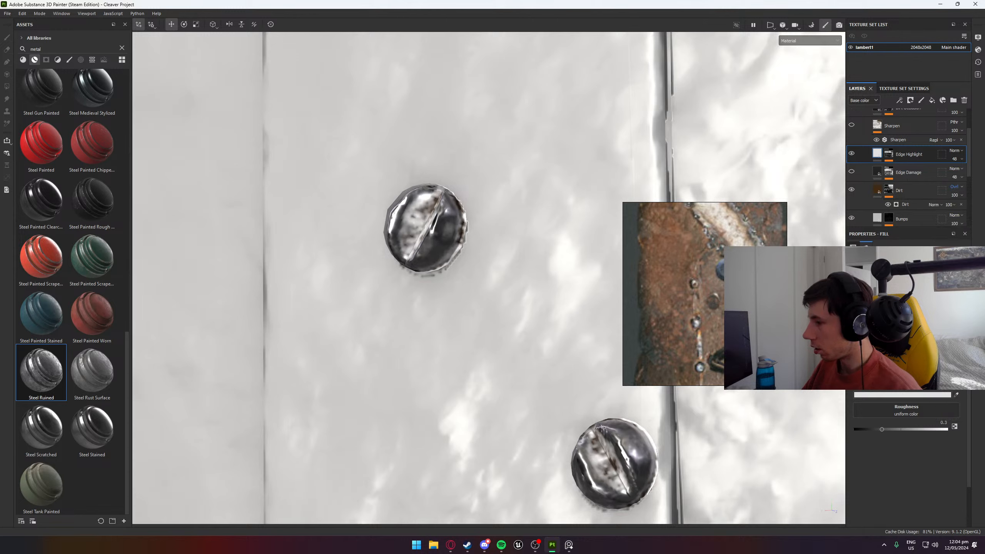
pyautogui.click(956, 188)
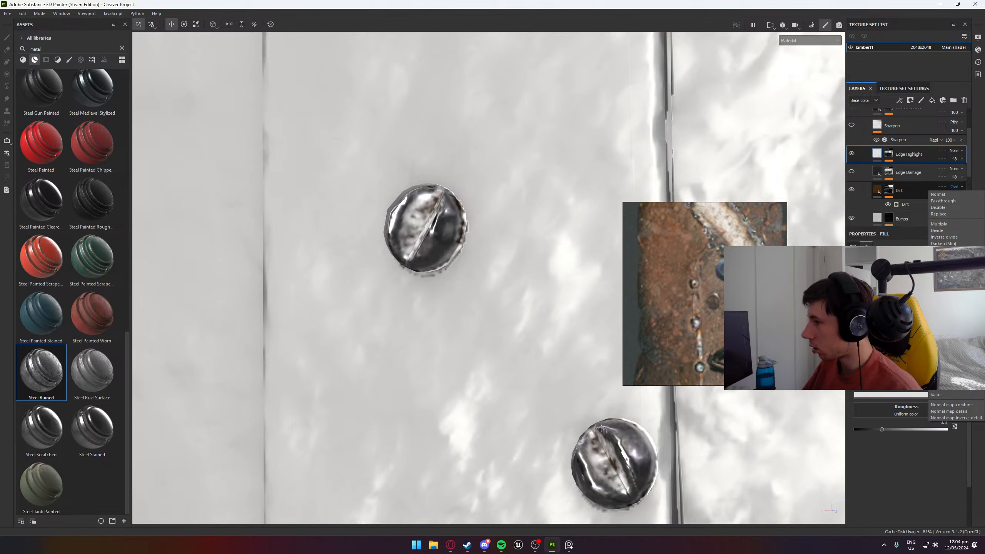
pyautogui.click(942, 308)
pyautogui.click(955, 187)
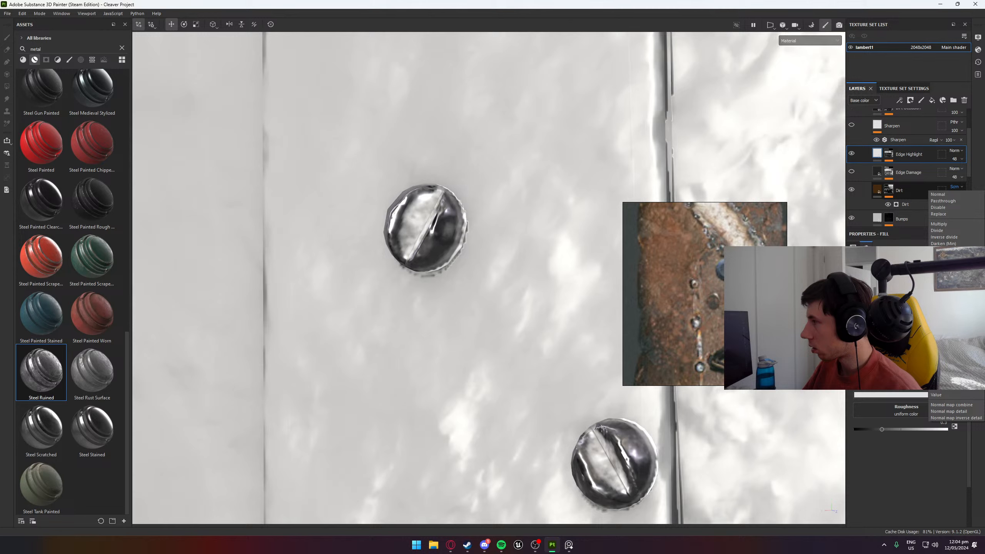
pyautogui.click(944, 261)
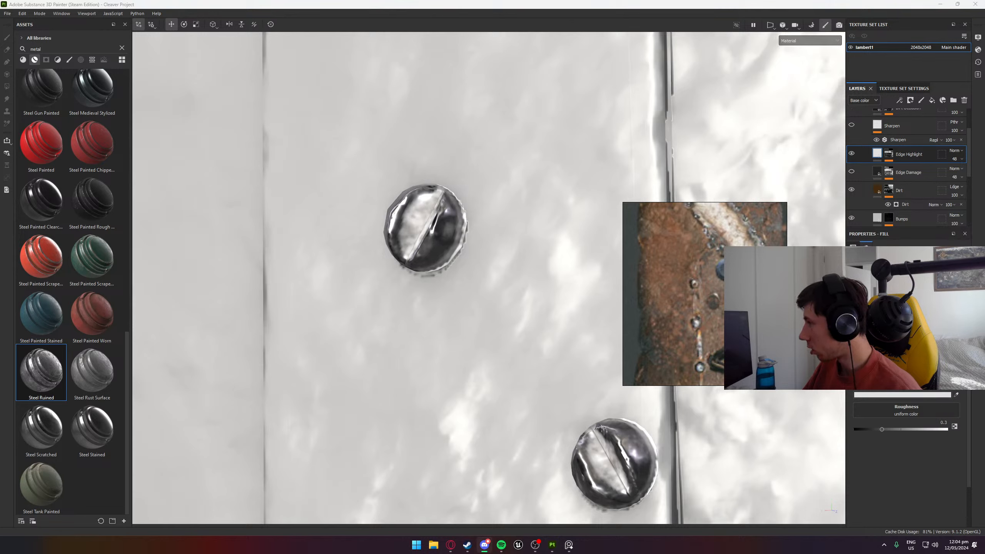
# - Try the Difference, Exclusion, Lighten (Max), Multiply and Passthrough blend modes on the Edge Highlight layer and return it to Normal
pyautogui.click(956, 151)
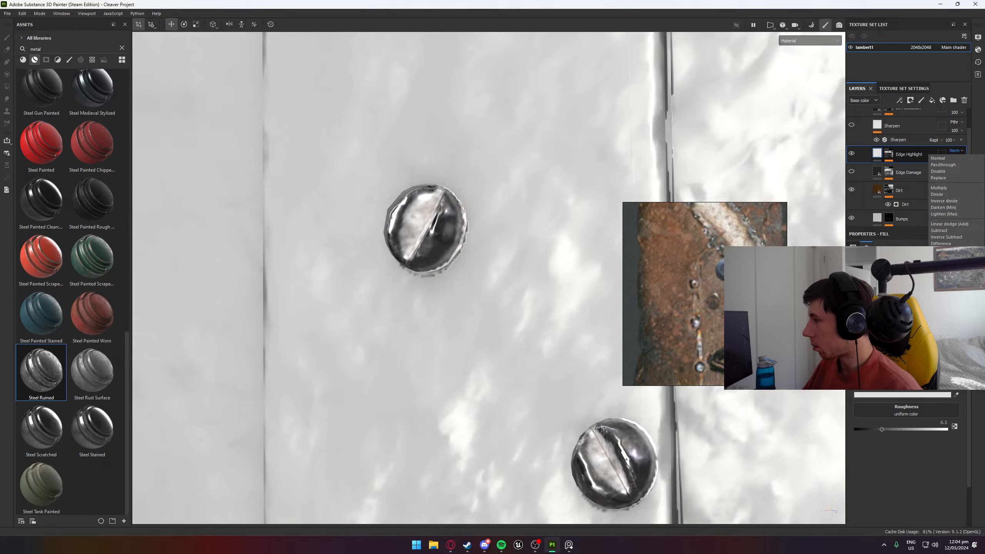
pyautogui.click(943, 244)
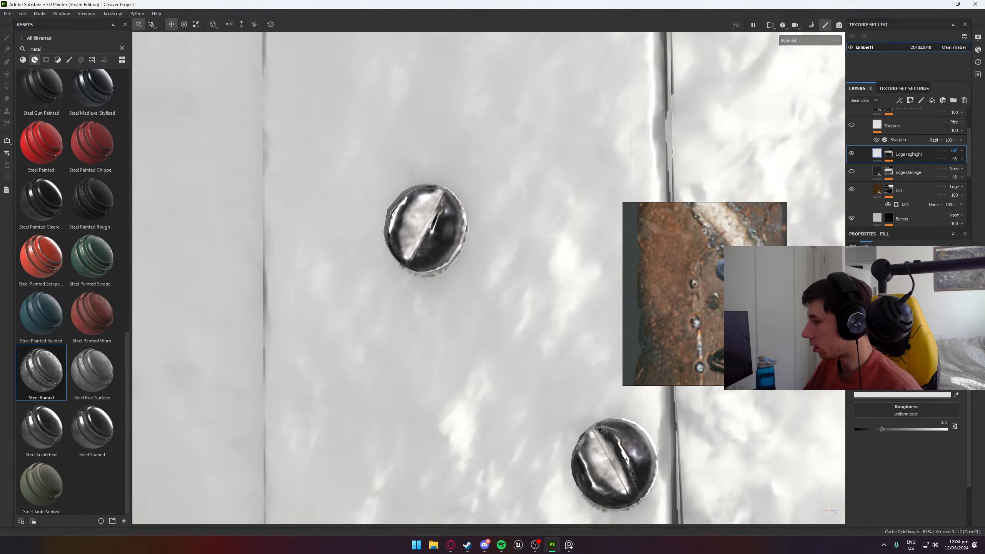
pyautogui.click(957, 151)
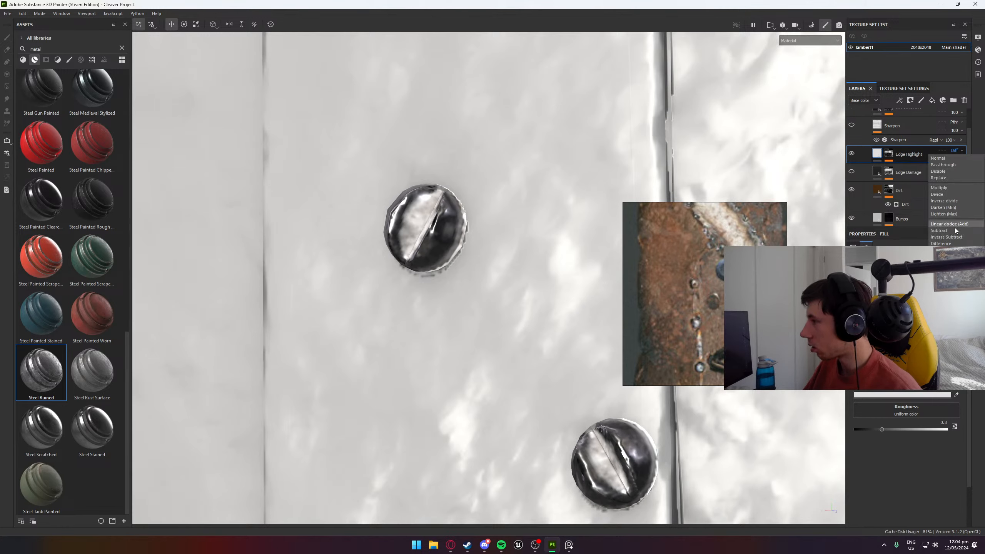
pyautogui.click(942, 250)
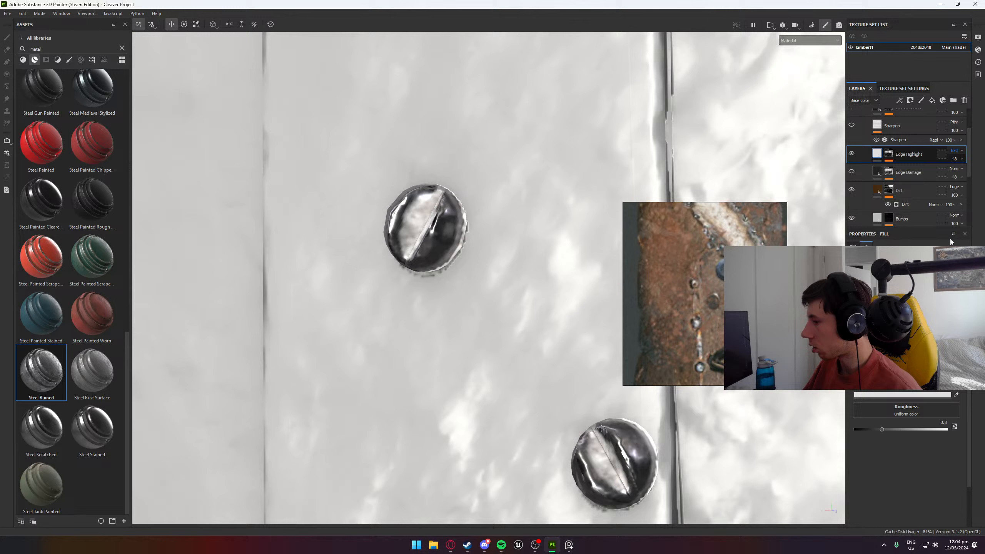
pyautogui.click(956, 152)
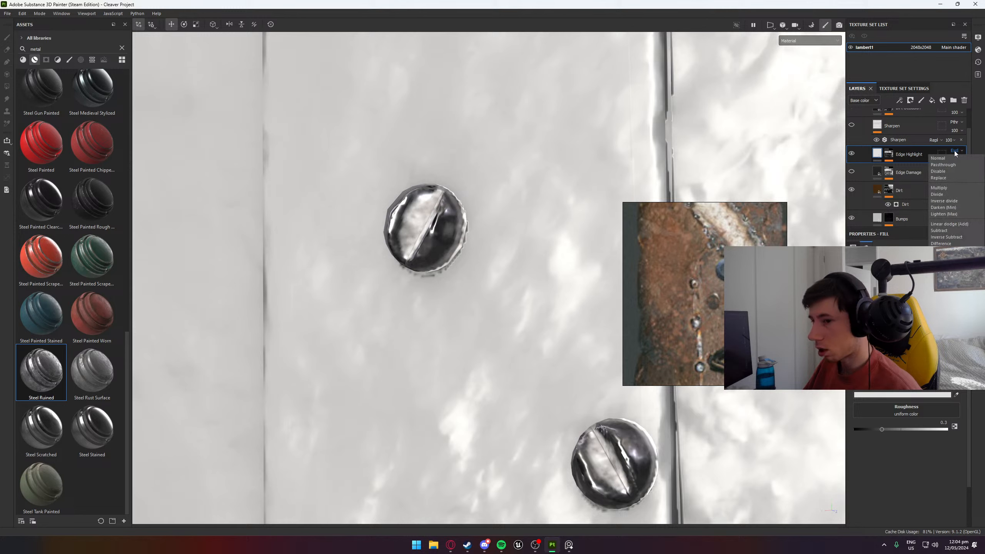
pyautogui.click(947, 215)
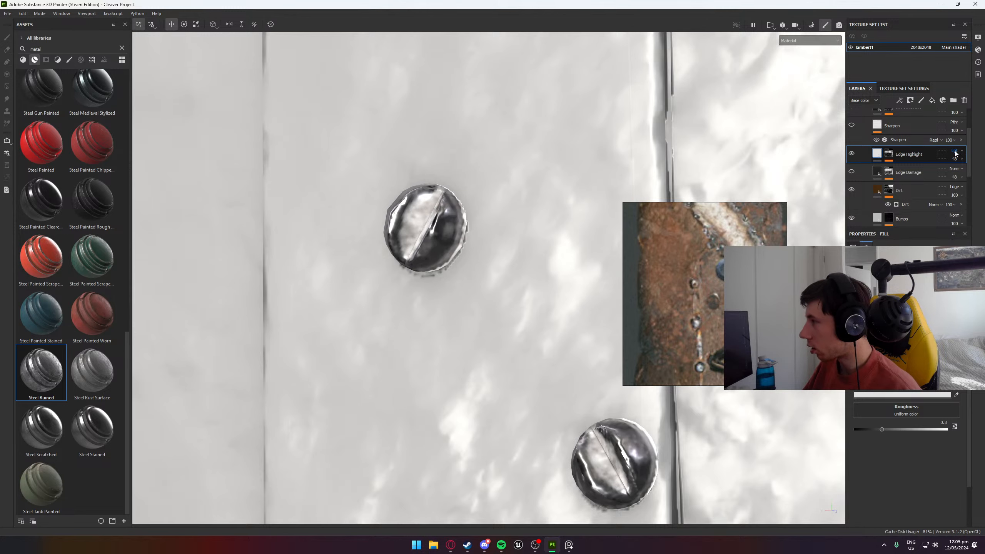
pyautogui.click(956, 151)
pyautogui.click(955, 189)
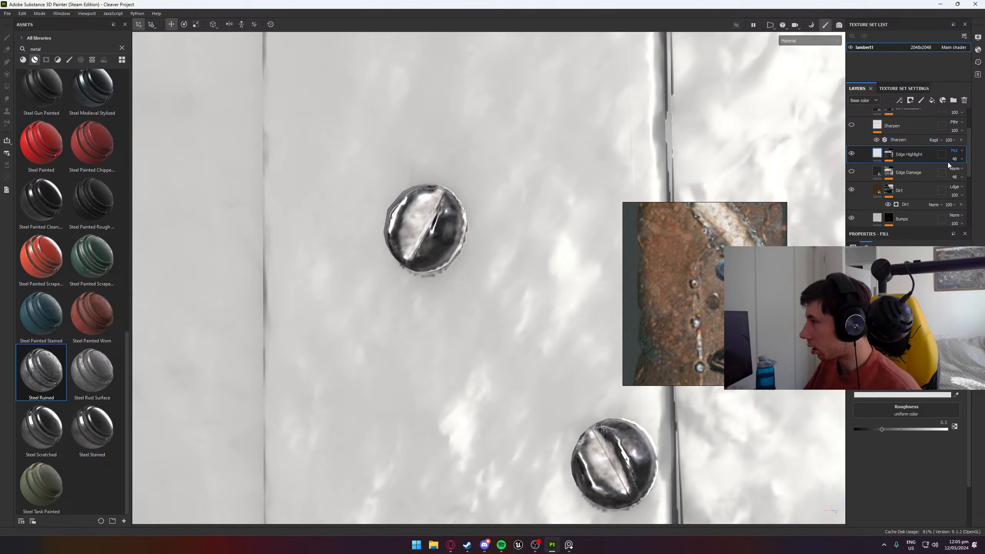
pyautogui.click(956, 151)
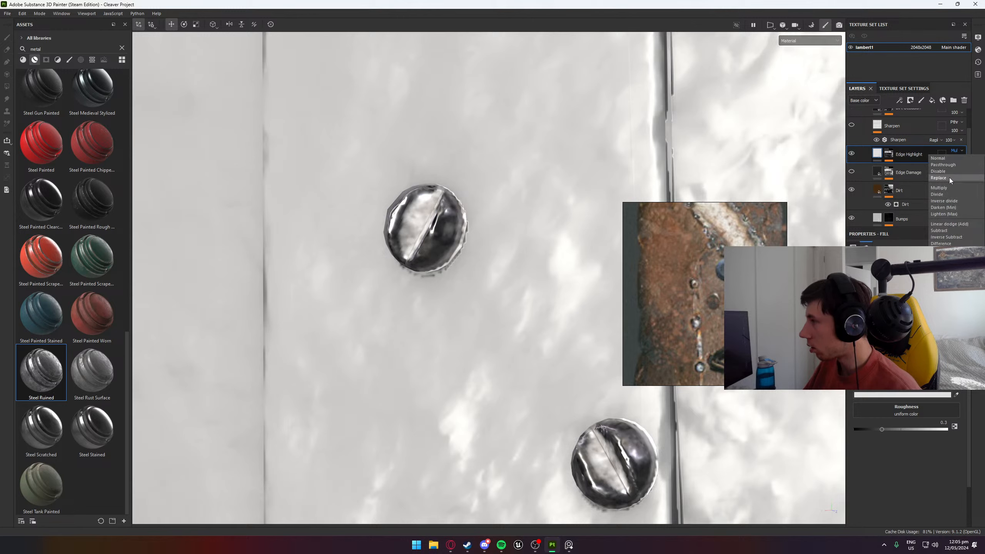
pyautogui.click(946, 166)
pyautogui.click(952, 150)
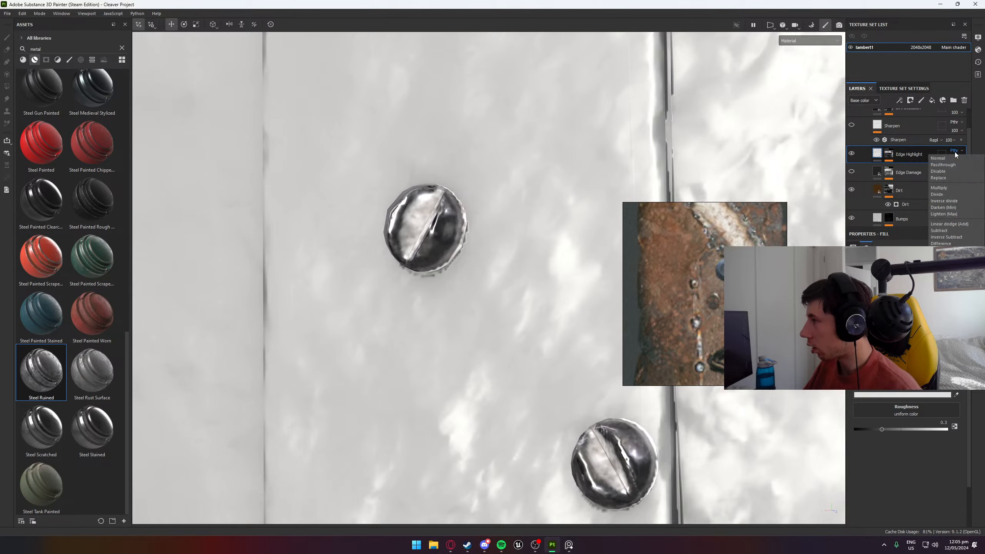
pyautogui.click(957, 159)
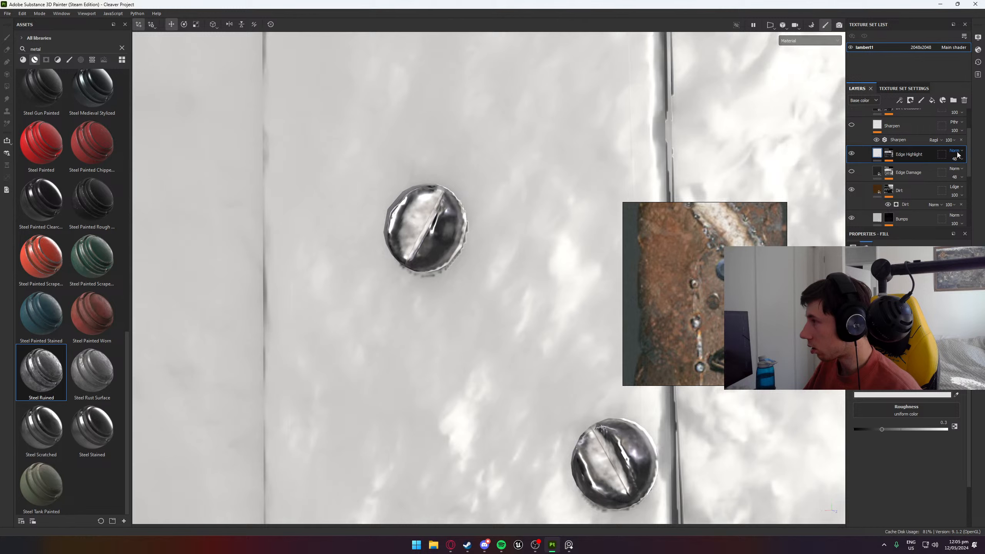
# - Try the Passthrough, Linear dodge (Add), Divide and Multiply blend modes on the Dirt layer and set it to Normal
pyautogui.click(955, 186)
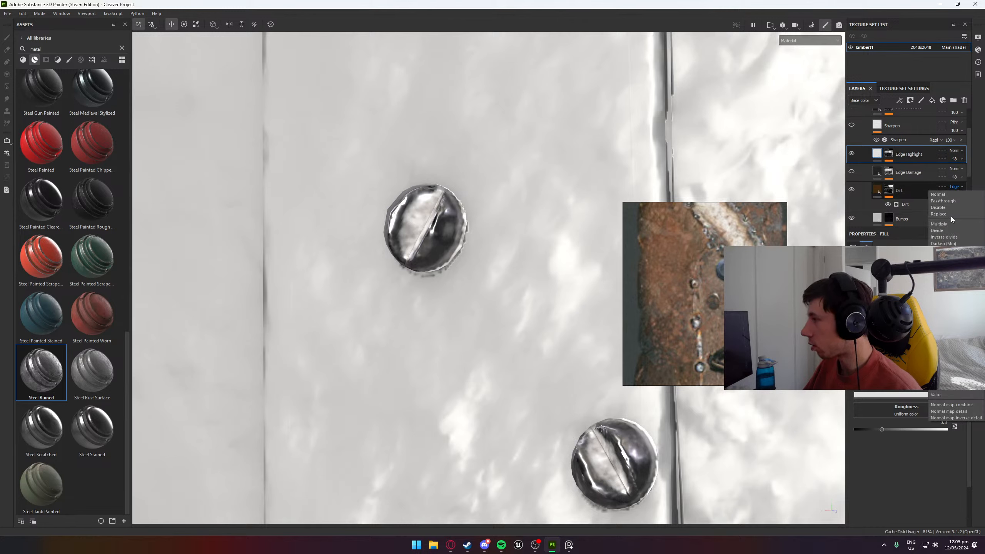
pyautogui.click(943, 201)
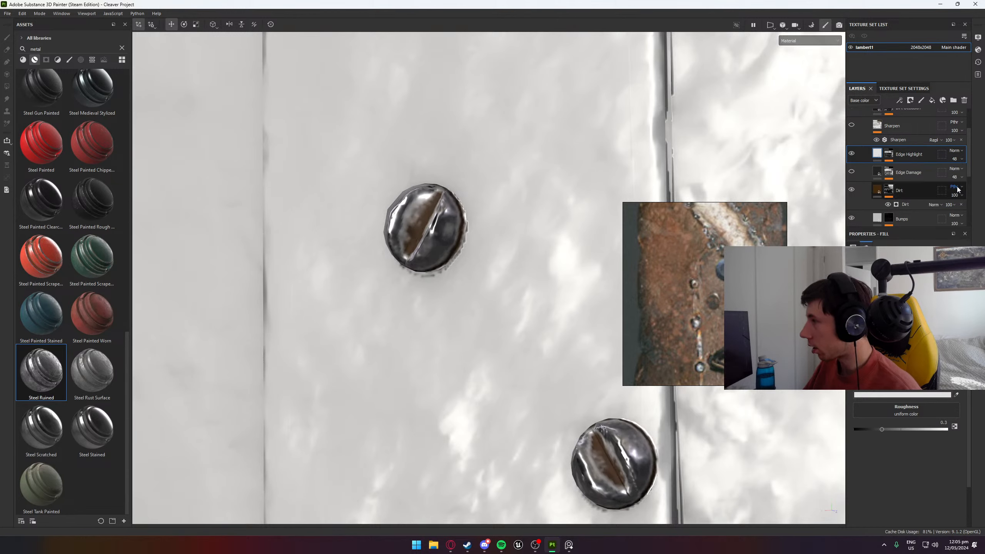
pyautogui.click(947, 260)
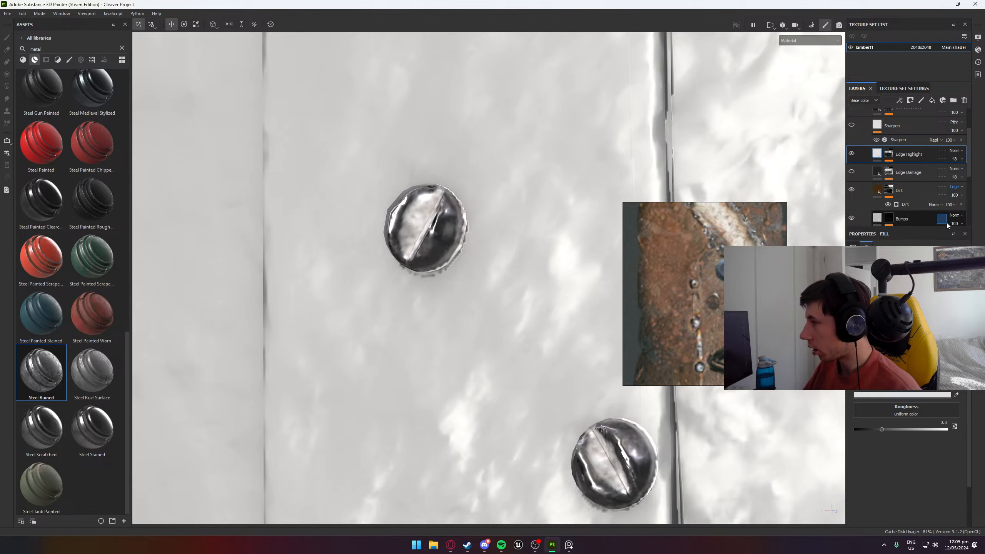
pyautogui.click(954, 188)
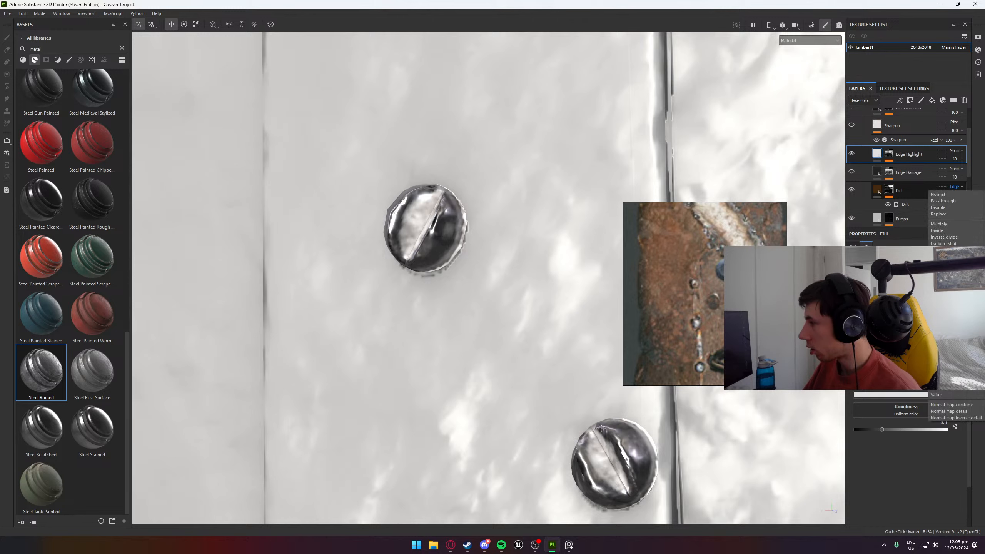
pyautogui.click(946, 230)
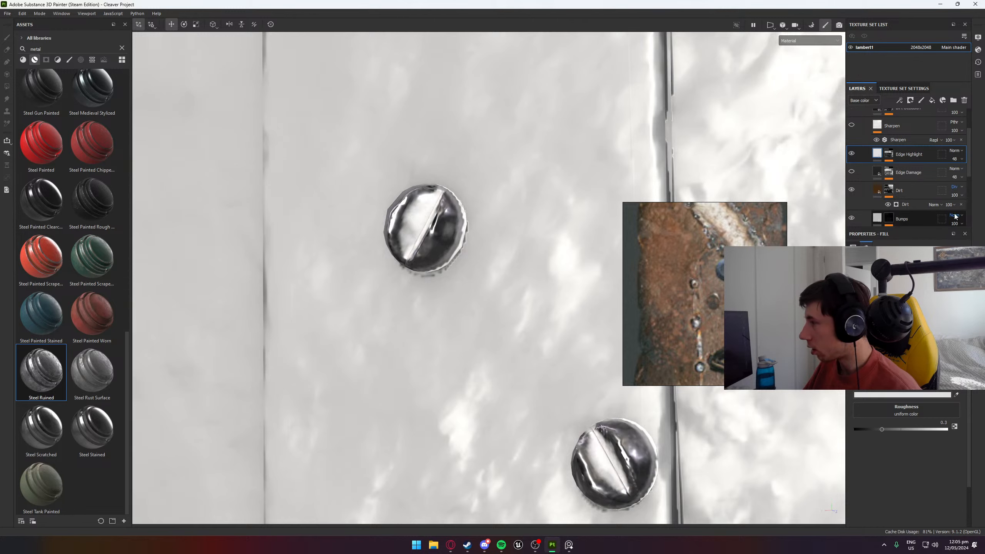
pyautogui.click(955, 189)
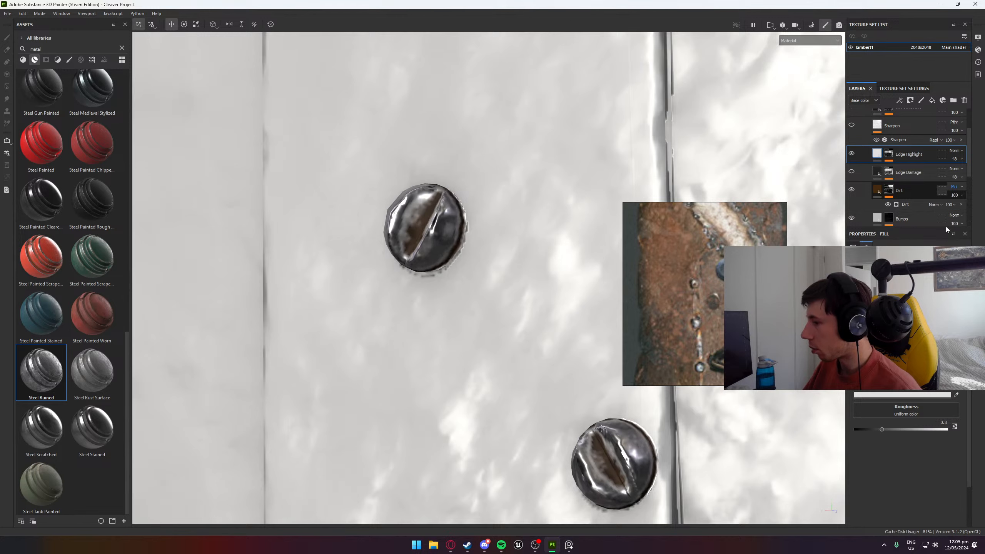
pyautogui.click(947, 224)
pyautogui.click(955, 187)
pyautogui.click(952, 196)
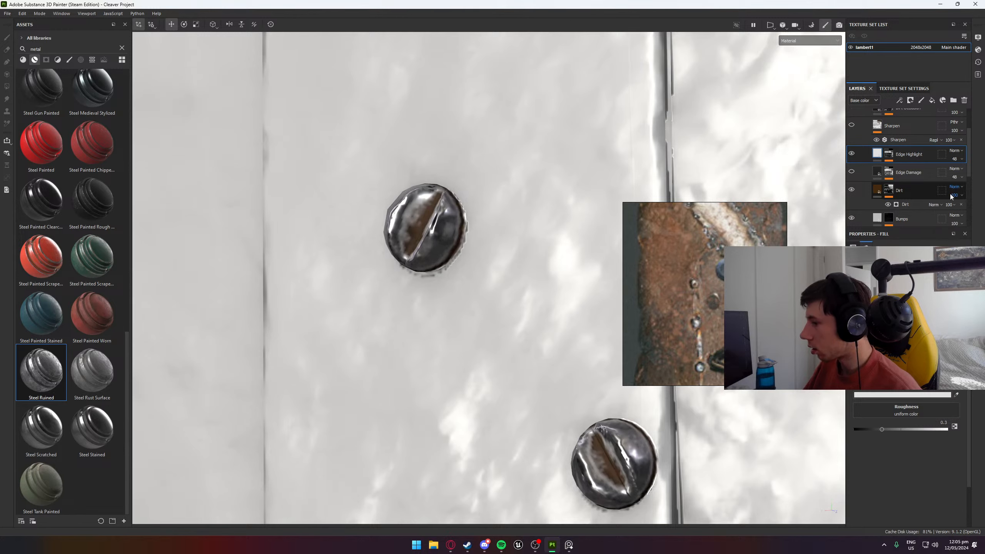
pyautogui.click(955, 187)
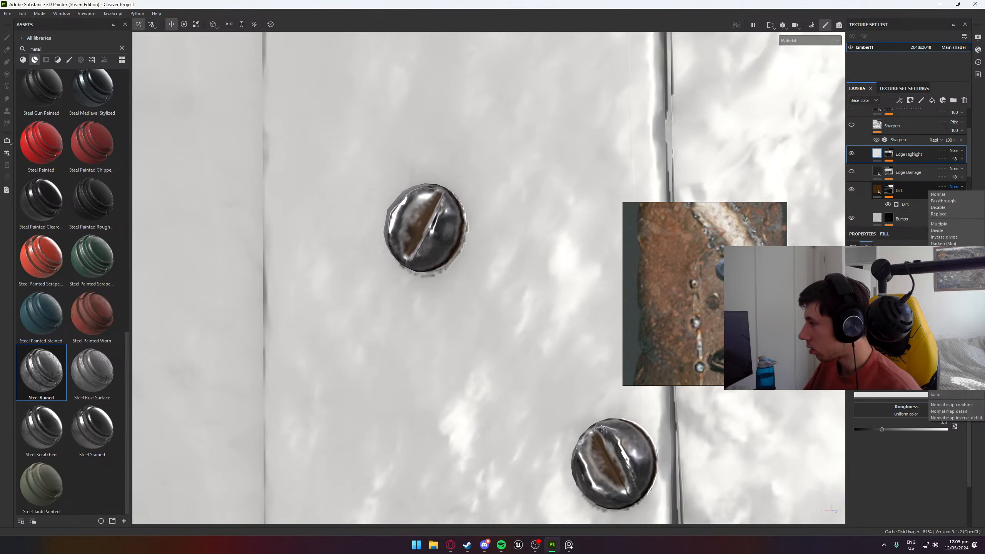
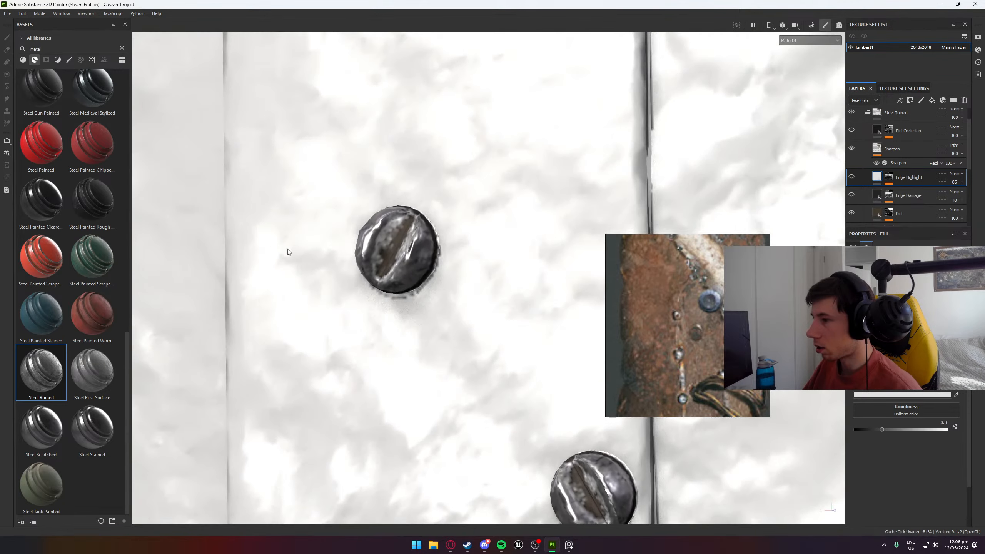
# - Compare the plate's screws with and without the Dirt layer
pyautogui.keyDown('alt'); pyautogui.moveTo(683, 407); pyautogui.dragTo(476, 282); pyautogui.keyUp('alt')
pyautogui.scroll(7, 520, 306)
pyautogui.keyDown('alt'); pyautogui.moveTo(526, 313); pyautogui.dragTo(390, 382); pyautogui.keyUp('alt')
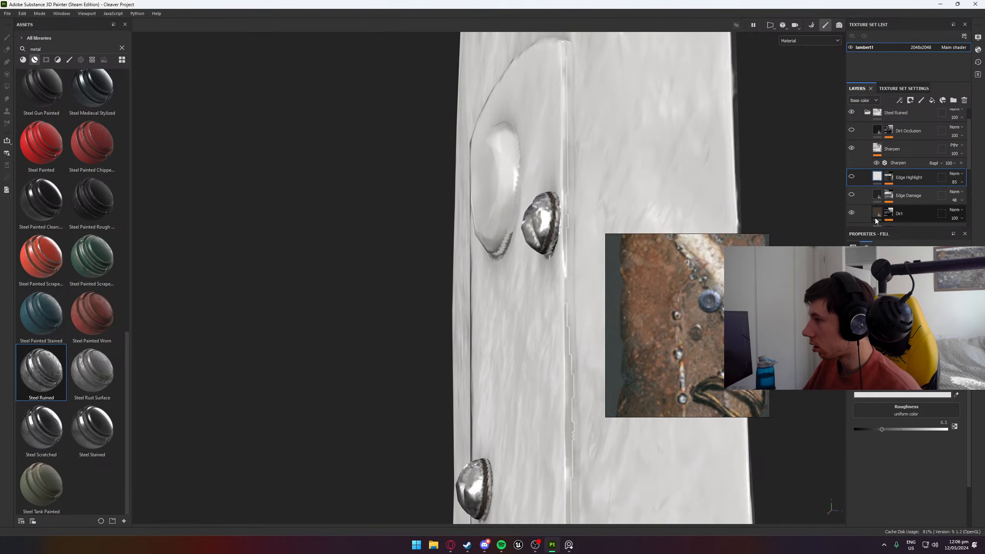
pyautogui.click(850, 214)
pyautogui.click(851, 213)
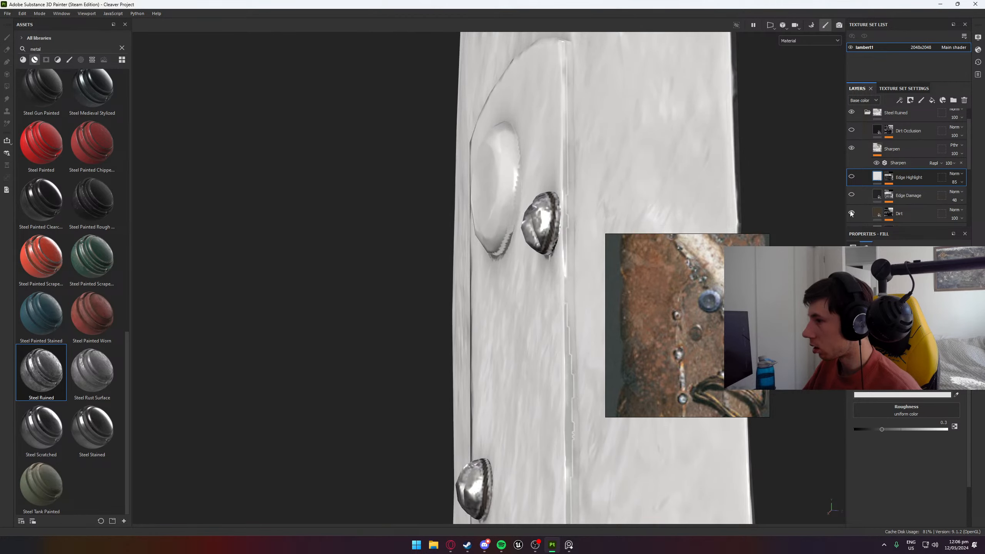
# - Set Edges Masking to 0.89 in the Dirt generator on the Dirt layer's mask and inspect a screw from several angles
pyautogui.click(889, 212)
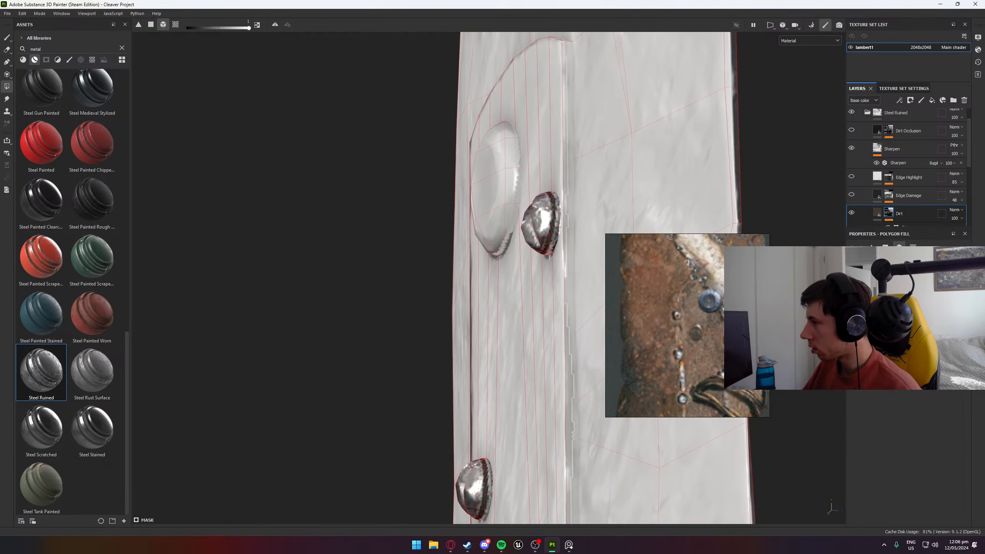
pyautogui.scroll(-2, 919, 213)
pyautogui.click(911, 182)
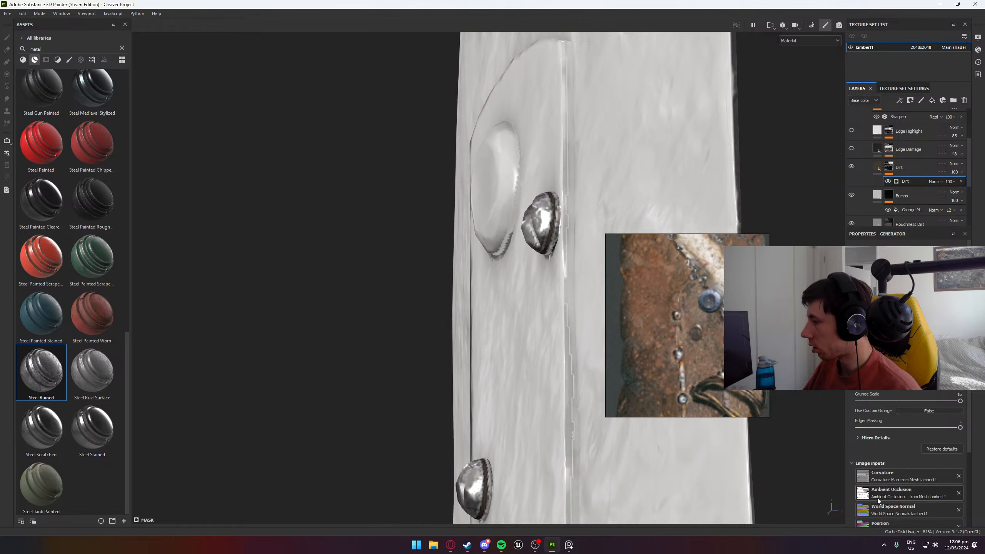
pyautogui.moveTo(960, 428); pyautogui.dragTo(937, 428)
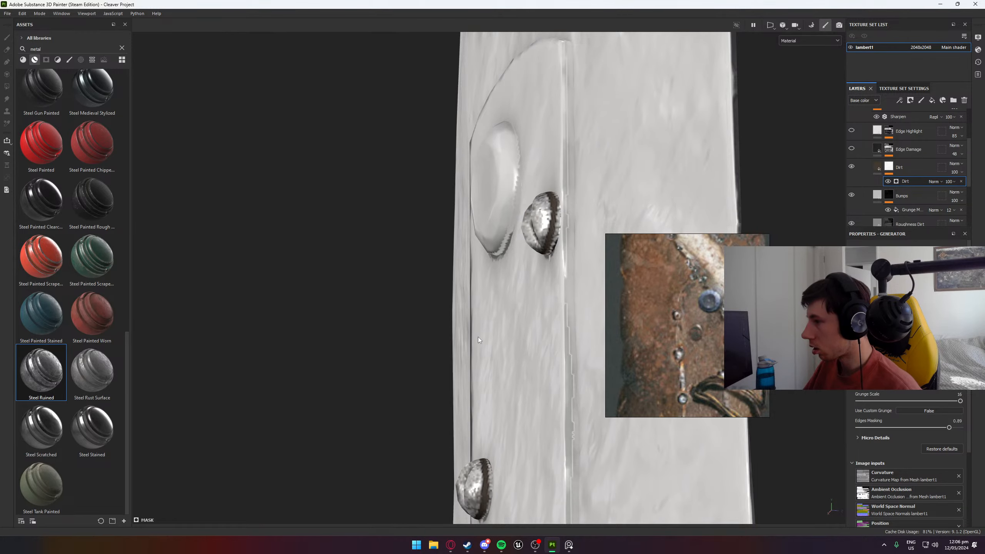
pyautogui.keyDown('alt'); pyautogui.moveTo(478, 337); pyautogui.dragTo(573, 331); pyautogui.keyUp('alt')
pyautogui.keyDown('alt'); pyautogui.moveTo(511, 324); pyautogui.dragTo(403, 337, button='middle'); pyautogui.keyUp('alt')
pyautogui.keyDown('alt'); pyautogui.moveTo(403, 338); pyautogui.dragTo(466, 268, button='right'); pyautogui.keyUp('alt')
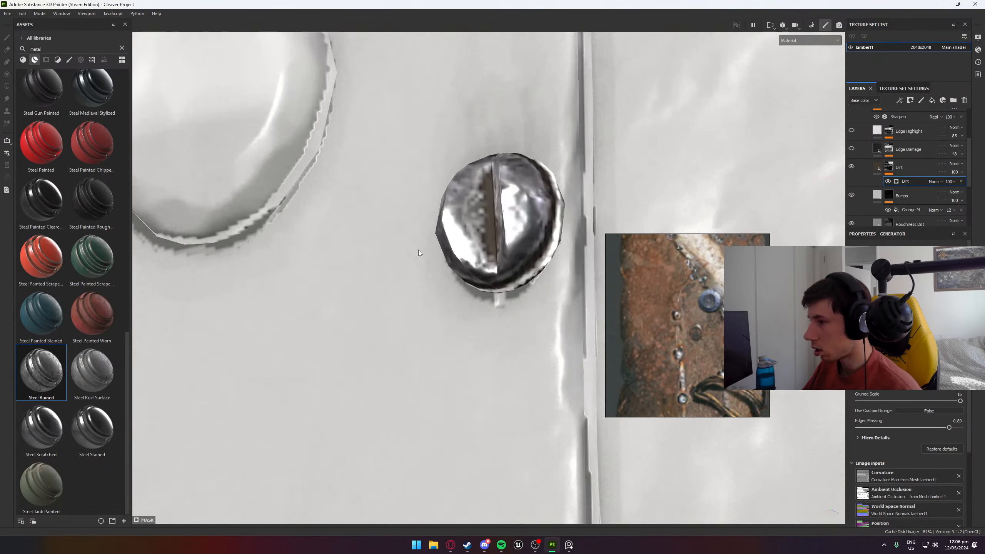
pyautogui.keyDown('alt'); pyautogui.moveTo(472, 267); pyautogui.dragTo(356, 276); pyautogui.keyUp('alt')
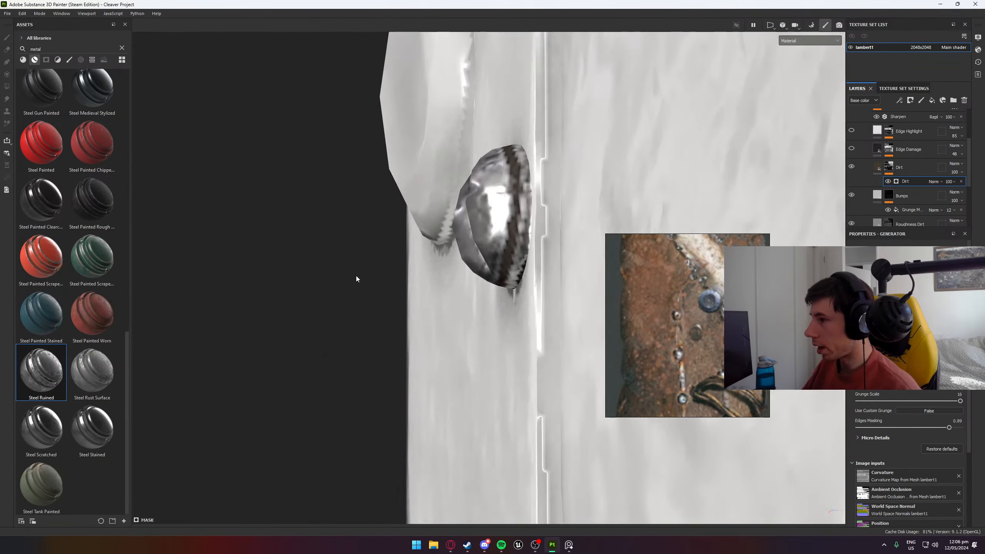
# - Add a Paint effect above the Dirt generator in the layer's mask and set its blend mode to Linear dodge (Add)
pyautogui.rightClick(912, 182)
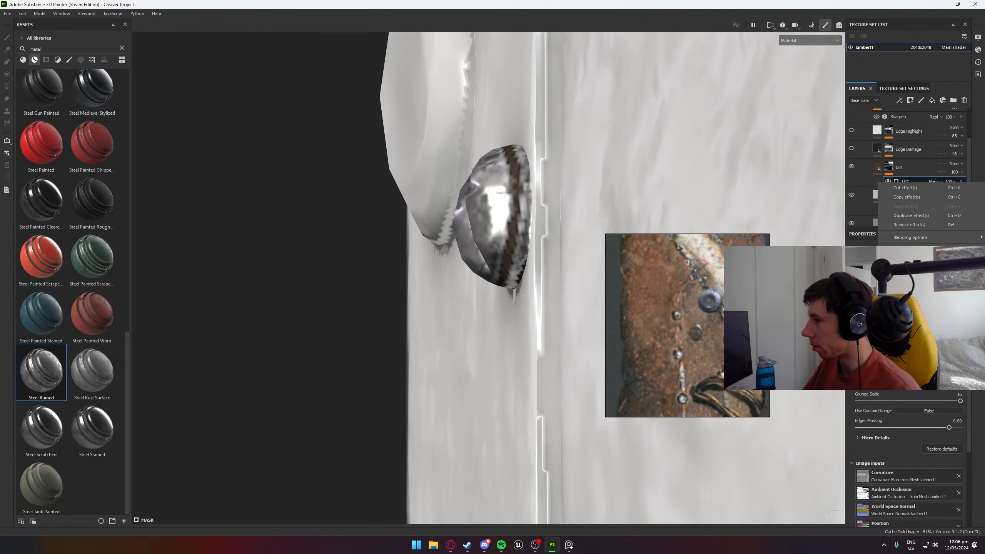
pyautogui.press('4')
pyautogui.moveTo(543, 258)
pyautogui.keyDown('alt'); pyautogui.mouseDown()
pyautogui.moveTo(486, 275)
pyautogui.moveTo(530, 259)
pyautogui.mouseUp(); pyautogui.keyUp('alt')
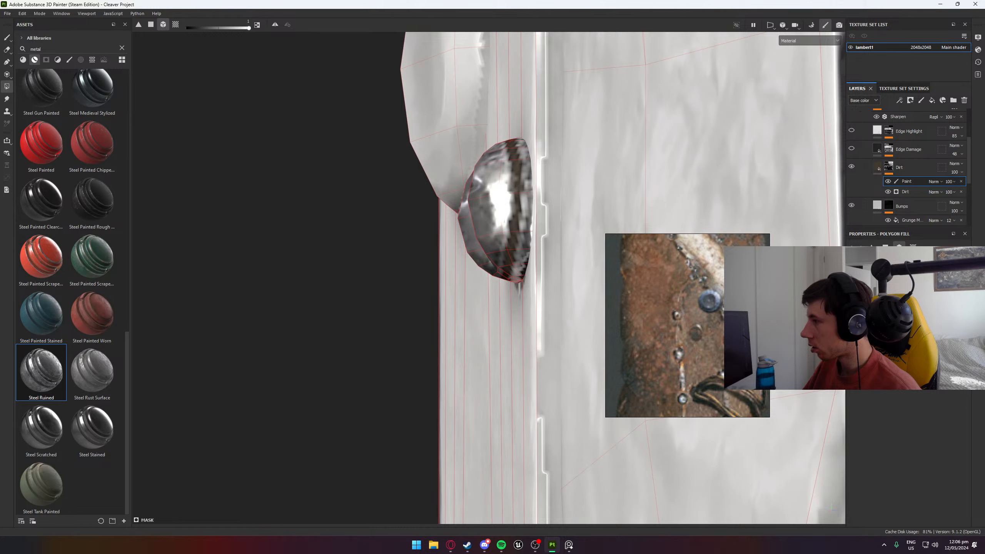
pyautogui.click(938, 181)
pyautogui.click(943, 252)
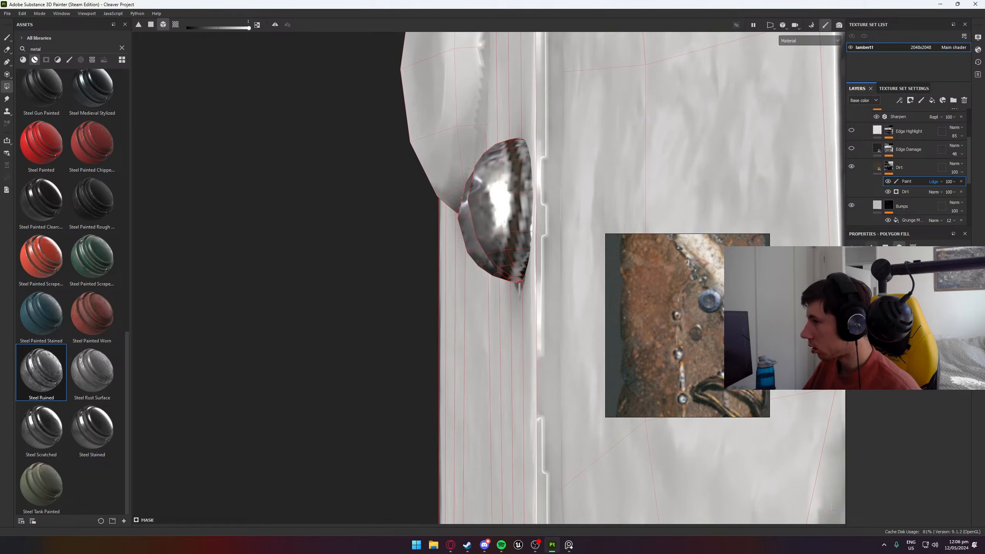
# - Paint dirt into the mask around the side of the screw beside the round bump with a small brush
pyautogui.click(9, 38)
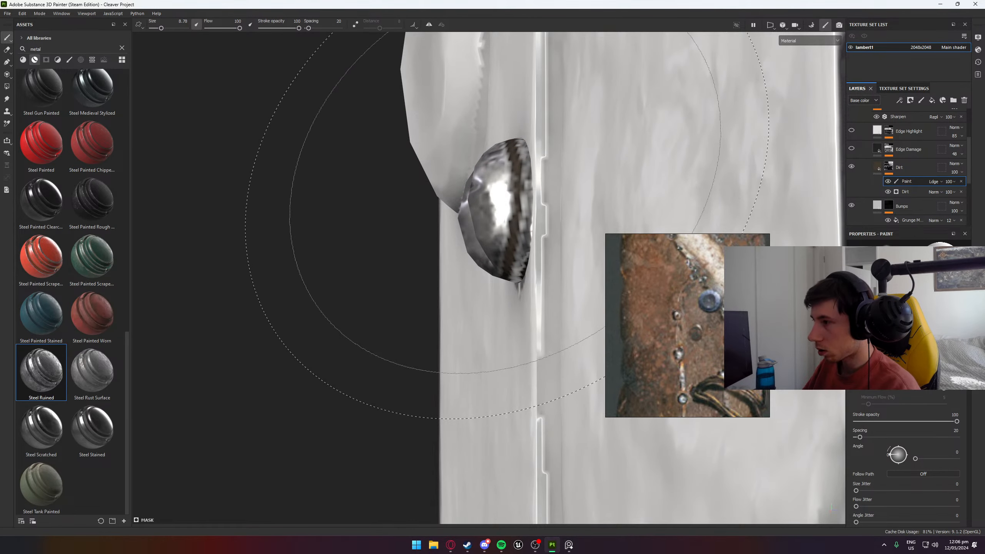
pyautogui.keyDown('ctrl'); pyautogui.moveTo(506, 177); pyautogui.dragTo(461, 178, button='right'); pyautogui.keyUp('ctrl')
pyautogui.moveTo(512, 197)
pyautogui.mouseDown()
pyautogui.moveTo(527, 199)
pyautogui.moveTo(523, 267)
pyautogui.mouseUp()
pyautogui.moveTo(523, 306)
pyautogui.keyDown('alt'); pyautogui.mouseDown()
pyautogui.moveTo(555, 269)
pyautogui.moveTo(840, 204)
pyautogui.moveTo(814, 218)
pyautogui.mouseUp(); pyautogui.keyUp('alt')
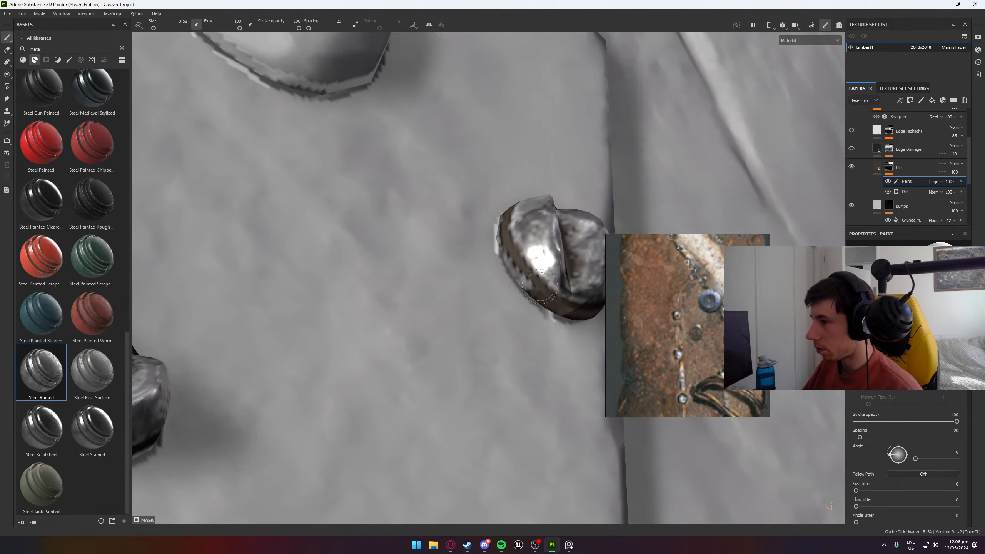
pyautogui.moveTo(539, 286); pyautogui.dragTo(492, 214)
pyautogui.moveTo(543, 308)
pyautogui.keyDown('alt'); pyautogui.mouseDown()
pyautogui.moveTo(506, 309)
pyautogui.moveTo(352, 442)
pyautogui.mouseUp(); pyautogui.keyUp('alt')
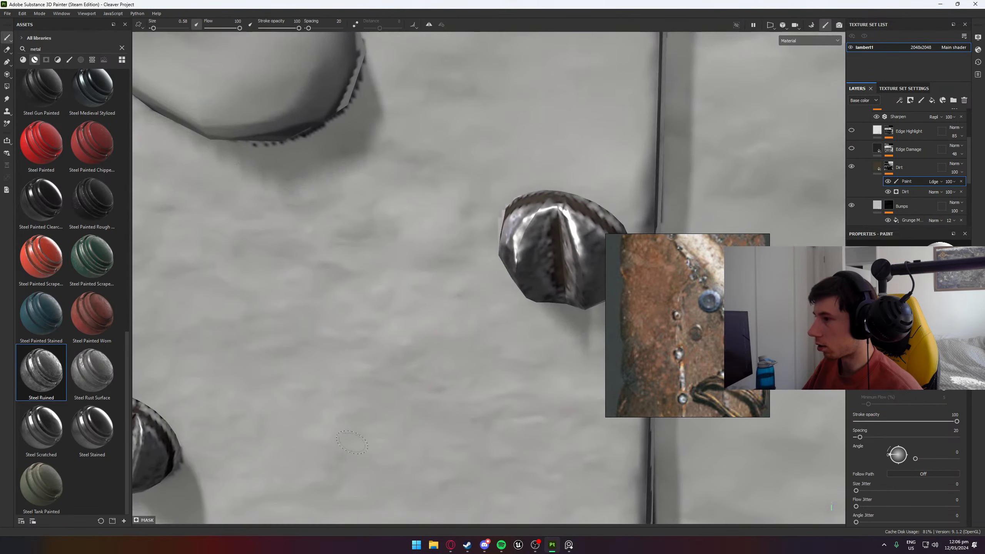
pyautogui.moveTo(549, 208)
pyautogui.keyDown('alt'); pyautogui.mouseDown()
pyautogui.moveTo(491, 209)
pyautogui.moveTo(362, 156)
pyautogui.mouseUp(); pyautogui.keyUp('alt')
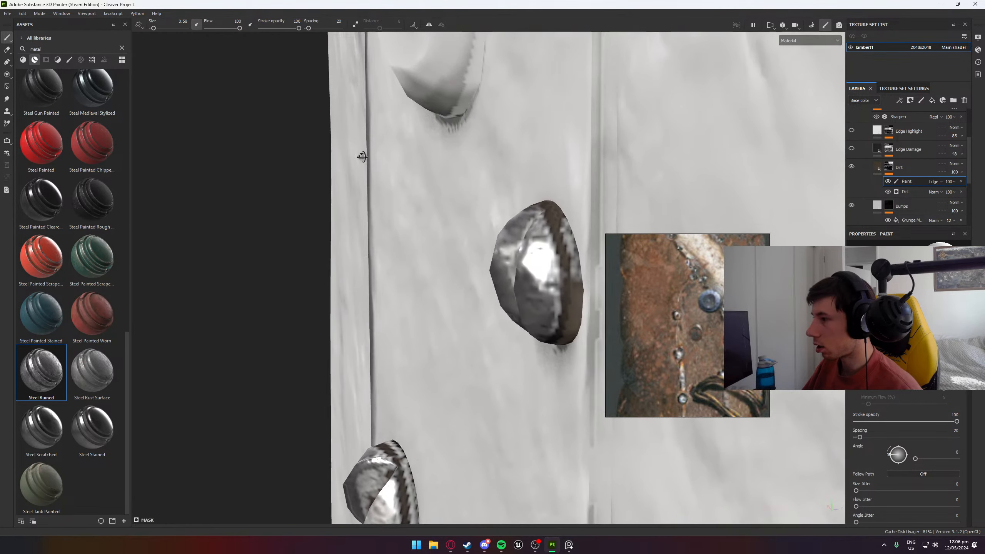
pyautogui.moveTo(566, 232); pyautogui.dragTo(569, 264)
# - Continue painting dirt into the mask around the sides of the neighbouring screws below the round bump
pyautogui.scroll(-3, 548, 331)
pyautogui.moveTo(548, 330)
pyautogui.keyDown('alt'); pyautogui.mouseDown()
pyautogui.moveTo(617, 279)
pyautogui.moveTo(608, 101)
pyautogui.mouseUp(); pyautogui.keyUp('alt')
pyautogui.keyDown('alt'); pyautogui.moveTo(391, 427); pyautogui.dragTo(613, 201, button='middle'); pyautogui.keyUp('alt')
pyautogui.keyDown('alt'); pyautogui.moveTo(559, 244); pyautogui.dragTo(398, 224, button='middle'); pyautogui.keyUp('alt')
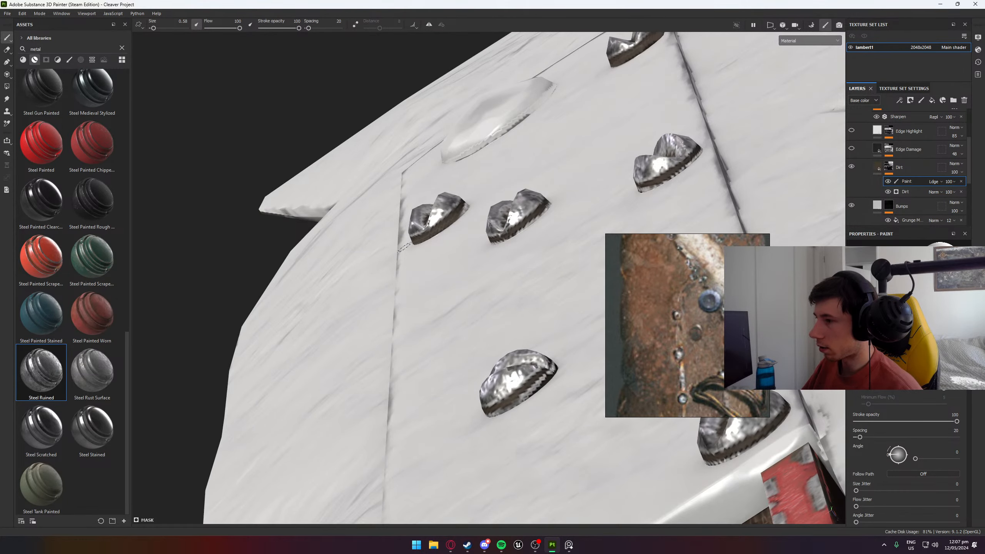
pyautogui.moveTo(404, 247)
pyautogui.keyDown('alt'); pyautogui.mouseDown()
pyautogui.moveTo(700, 383)
pyautogui.moveTo(479, 427)
pyautogui.moveTo(478, 394)
pyautogui.mouseUp(); pyautogui.keyUp('alt')
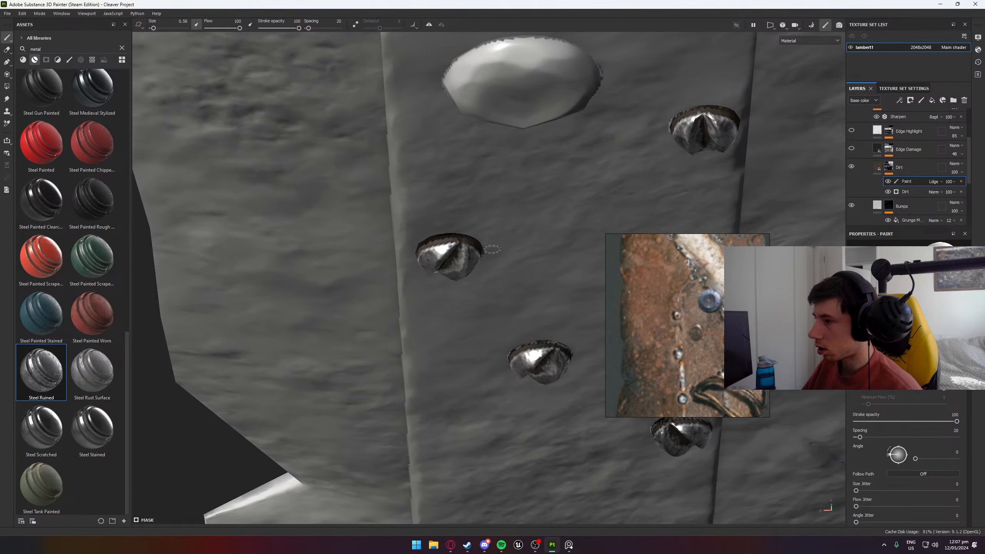
pyautogui.moveTo(491, 249)
pyautogui.keyDown('alt'); pyautogui.mouseDown()
pyautogui.moveTo(334, 138)
pyautogui.moveTo(352, 42)
pyautogui.mouseUp(); pyautogui.keyUp('alt')
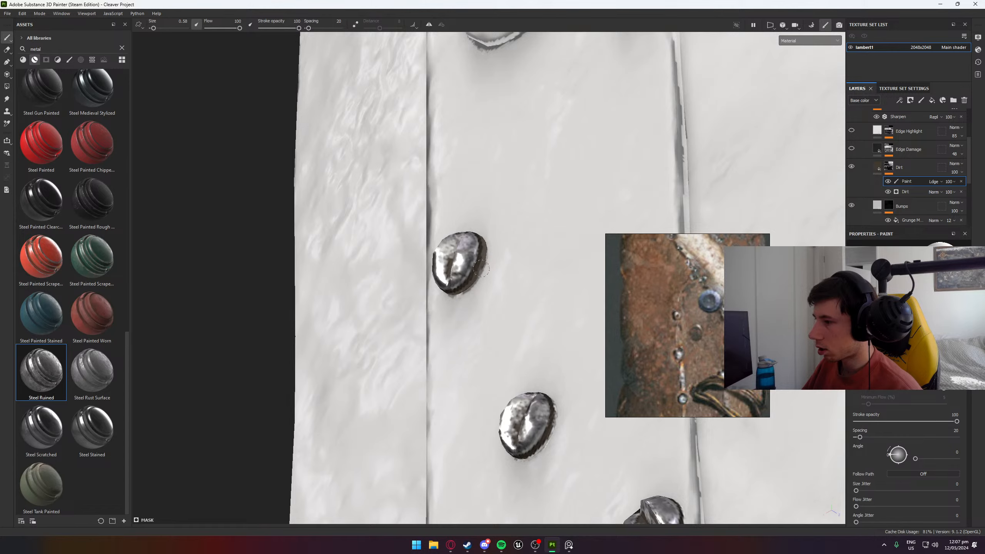
# - Open Task Manager and move both its window and the reference image out of view
pyautogui.rightClick(695, 545)
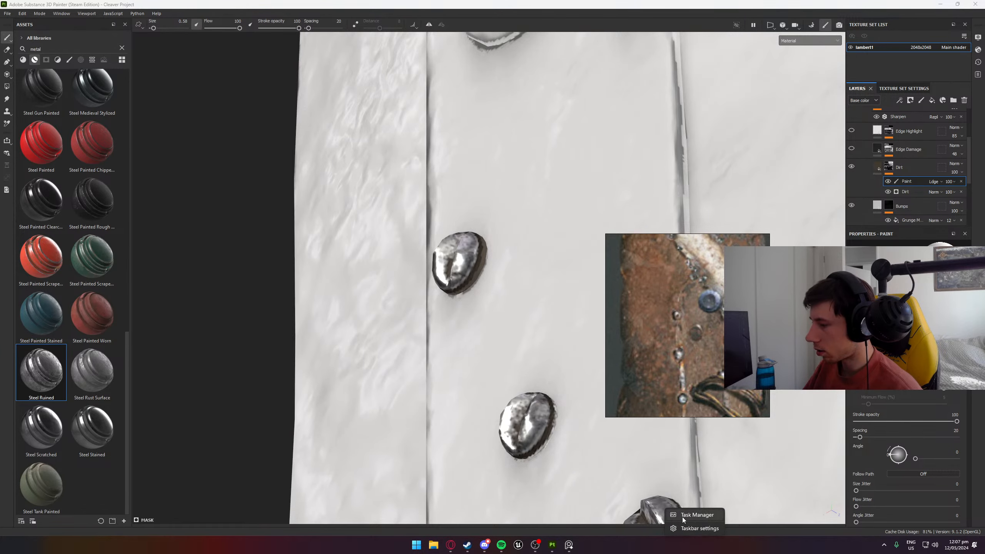
pyautogui.click(686, 498)
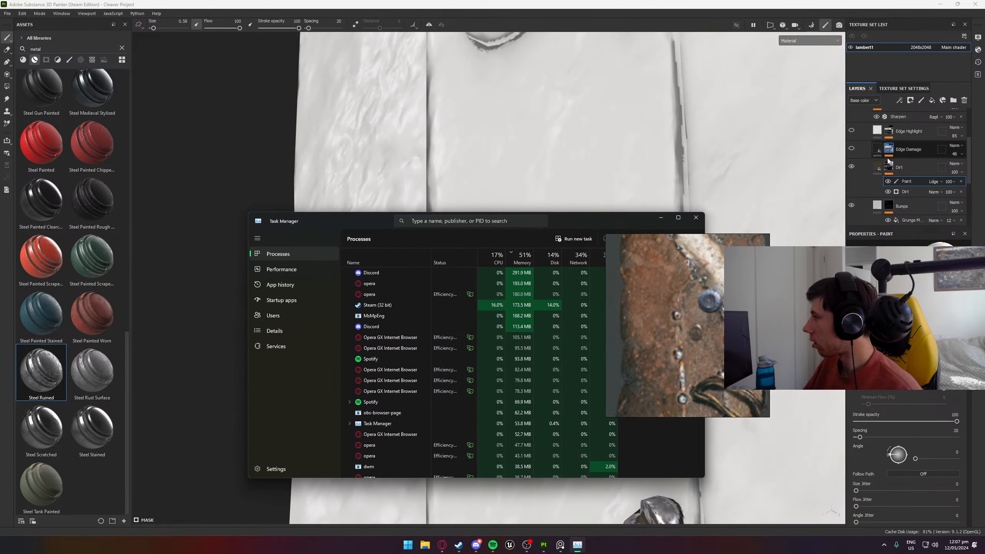
pyautogui.moveTo(560, 214); pyautogui.dragTo(984, 134)
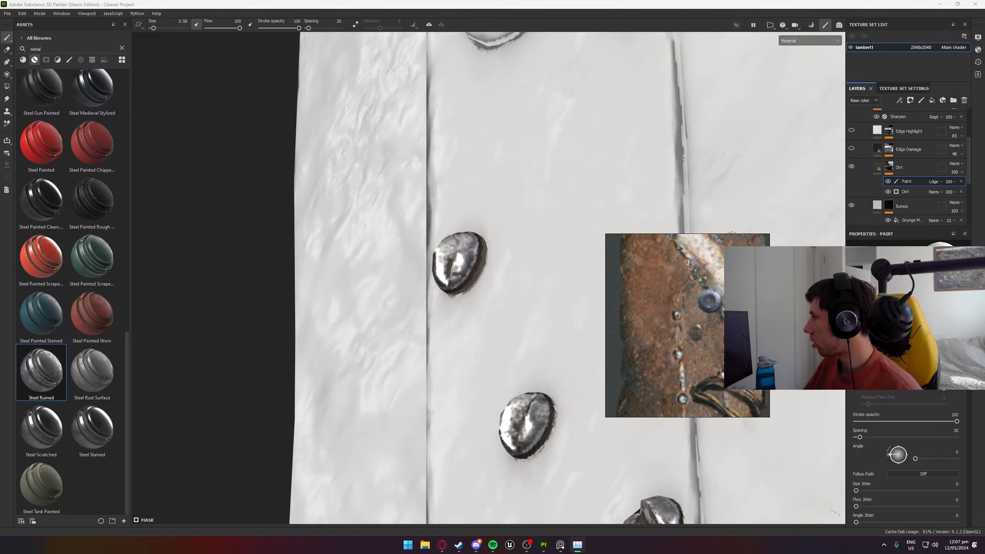
pyautogui.moveTo(733, 322); pyautogui.dragTo(984, 342, button='right')
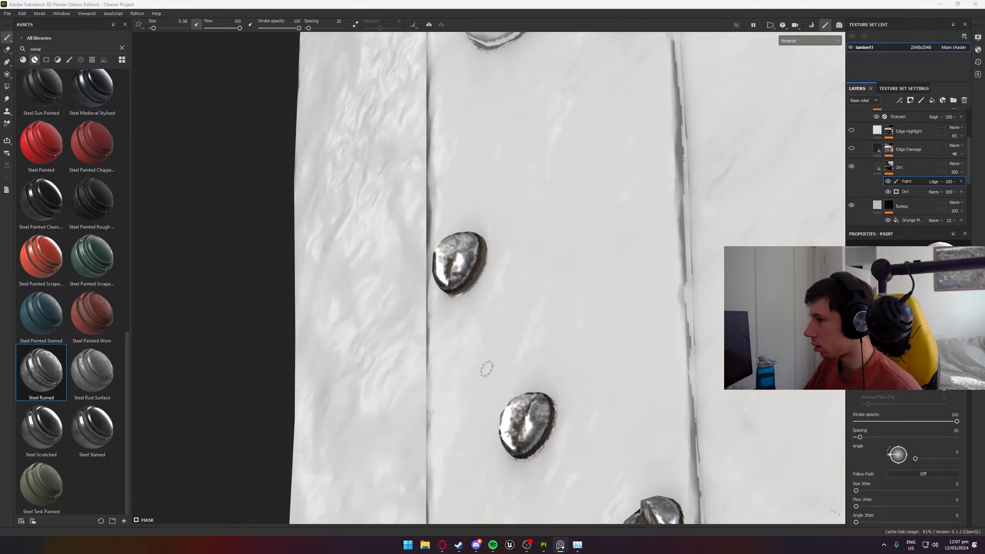
# - Paint dirt around the sides of the next pair of screws farther down the plate
pyautogui.moveTo(499, 388); pyautogui.dragTo(443, 135, button='middle')
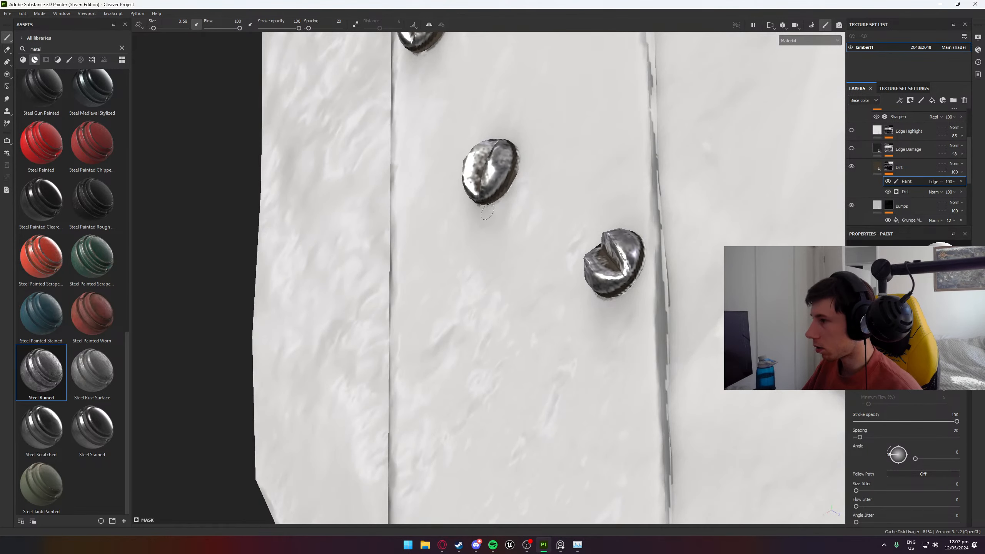
pyautogui.keyDown('alt'); pyautogui.moveTo(521, 179); pyautogui.dragTo(459, 276); pyautogui.keyUp('alt')
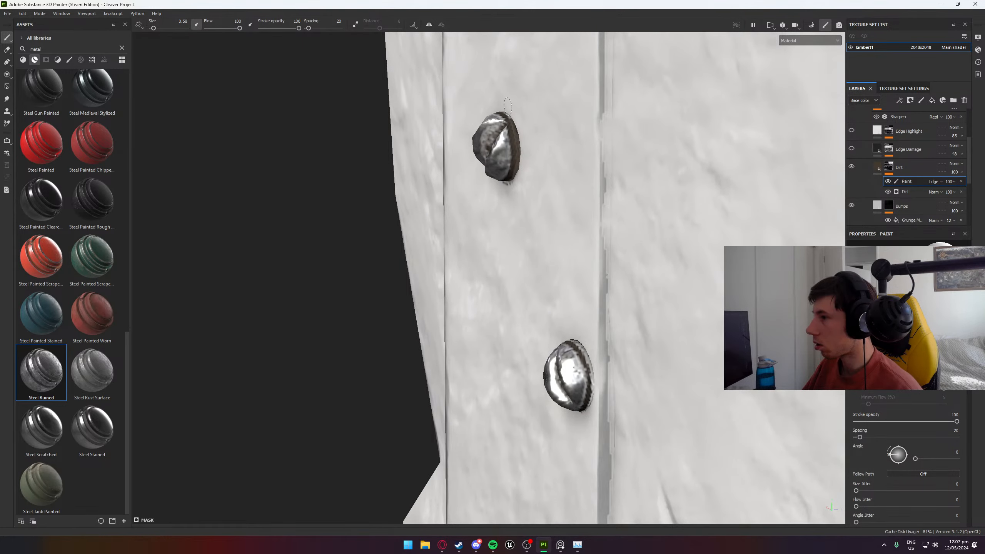
pyautogui.keyDown('alt'); pyautogui.moveTo(504, 114); pyautogui.dragTo(779, 214); pyautogui.keyUp('alt')
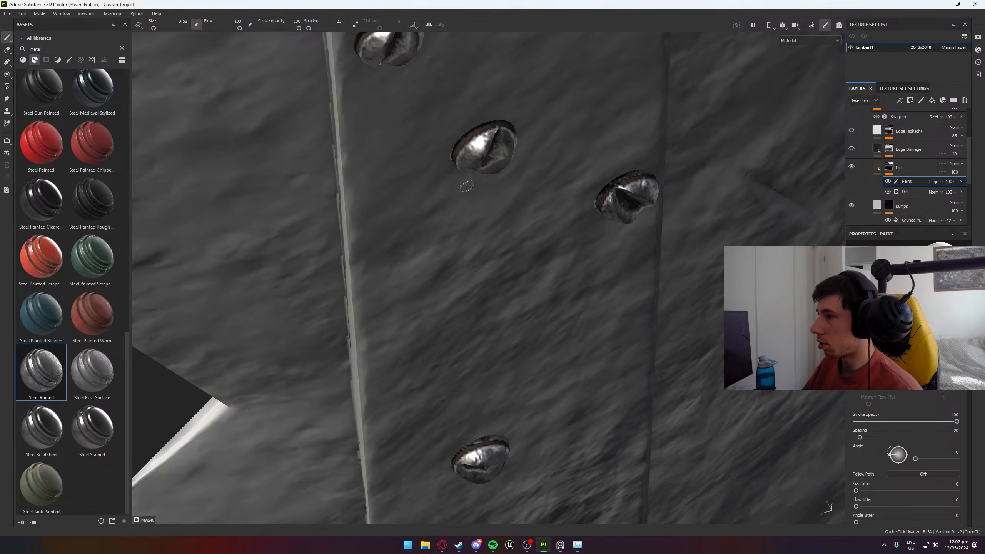
pyautogui.keyDown('alt'); pyautogui.moveTo(467, 187); pyautogui.dragTo(502, 55); pyautogui.keyUp('alt')
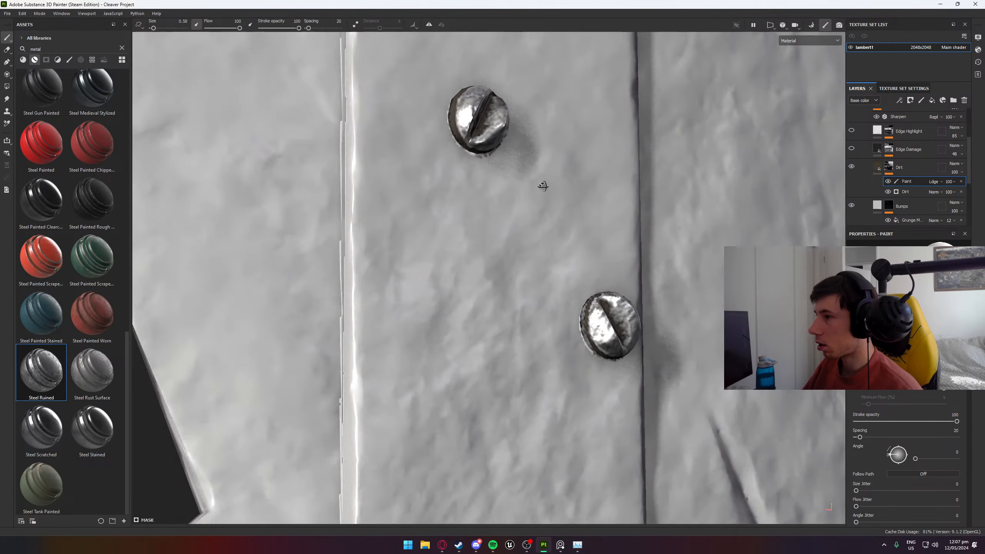
pyautogui.moveTo(543, 184)
pyautogui.keyDown('alt'); pyautogui.mouseDown()
pyautogui.moveTo(413, 95)
pyautogui.moveTo(415, 108)
pyautogui.mouseUp(); pyautogui.keyUp('alt')
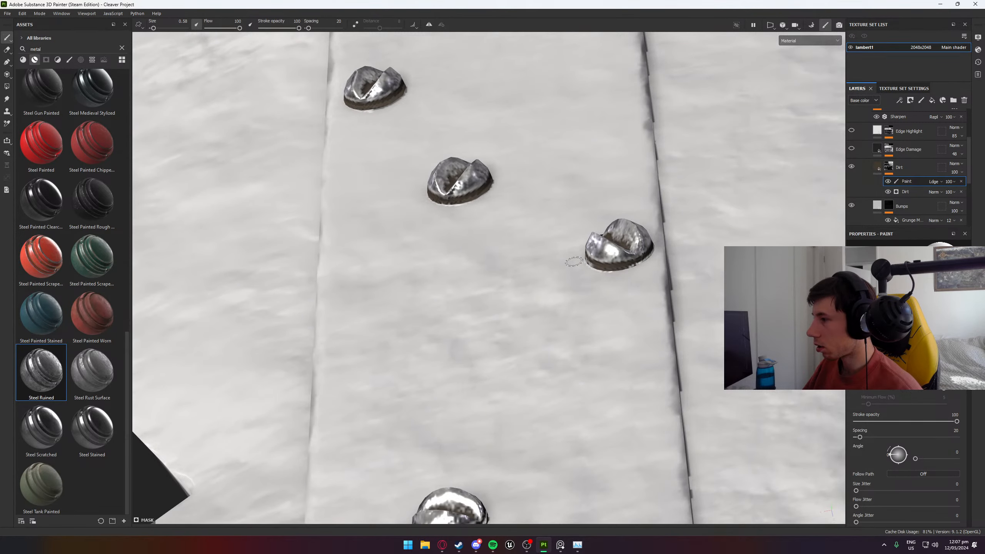
# - Paint dirt around the base of the screw close to the plate's long edge and the screw after it
pyautogui.keyDown('alt'); pyautogui.moveTo(599, 279); pyautogui.dragTo(592, 306); pyautogui.keyUp('alt')
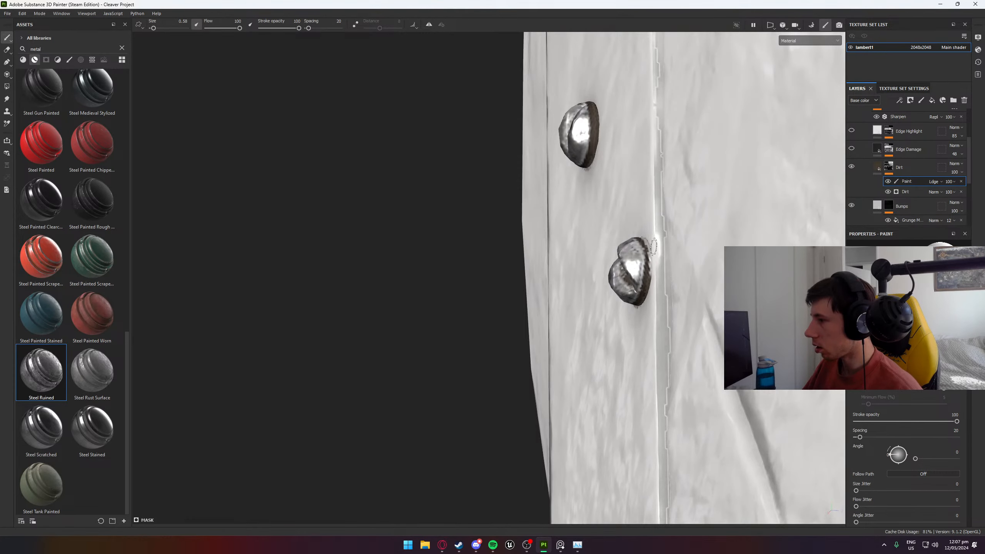
pyautogui.keyDown('alt'); pyautogui.moveTo(649, 252); pyautogui.dragTo(666, 330); pyautogui.keyUp('alt')
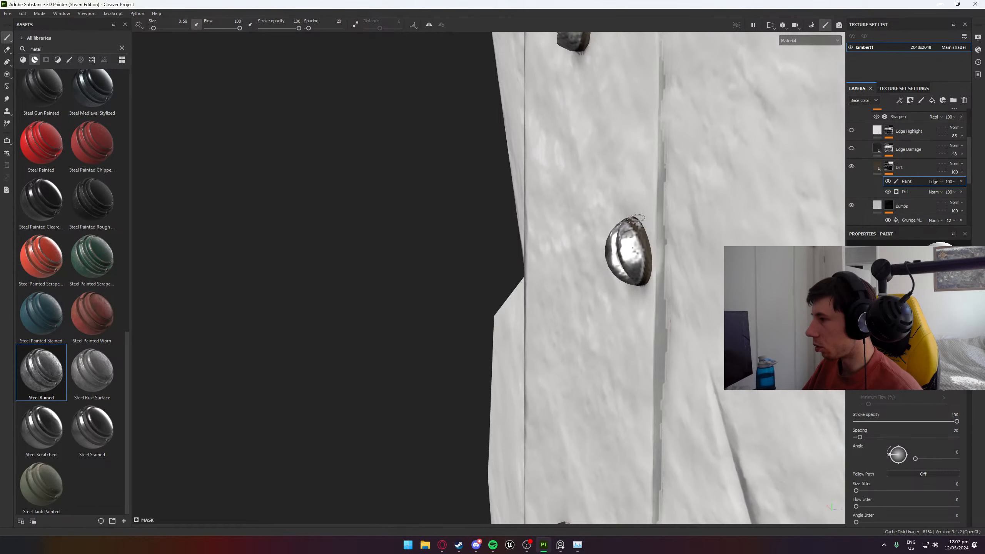
pyautogui.keyDown('alt'); pyautogui.moveTo(638, 219); pyautogui.dragTo(696, 289); pyautogui.keyUp('alt')
pyautogui.keyDown('alt'); pyautogui.moveTo(576, 189); pyautogui.dragTo(530, 116); pyautogui.keyUp('alt')
pyautogui.keyDown('alt'); pyautogui.moveTo(543, 117); pyautogui.dragTo(538, 337, button='middle'); pyautogui.keyUp('alt')
# - Undo a stray dirt stroke on the single screw in the middle of the plate and repaint the dirt around its side
pyautogui.scroll(1, 615, 121)
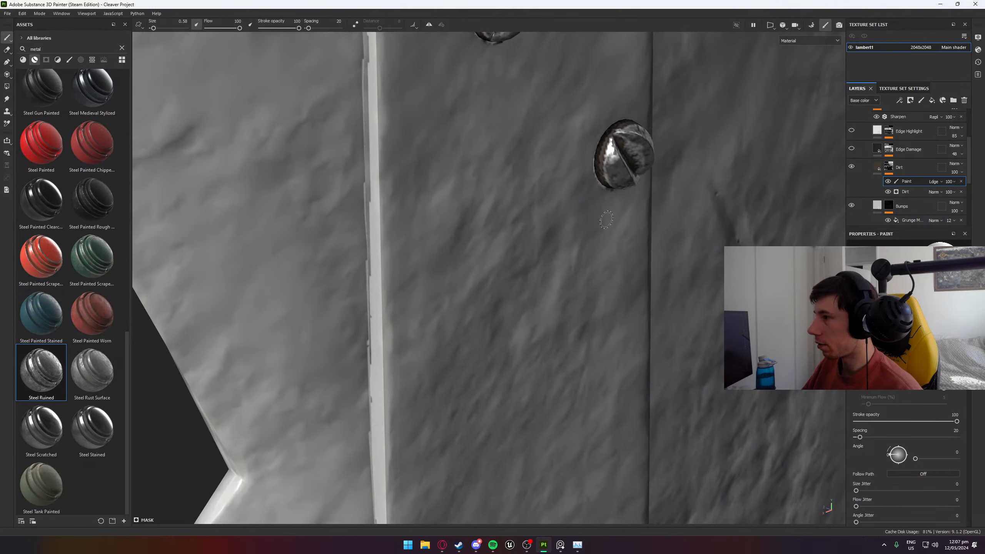
pyautogui.keyDown('alt'); pyautogui.moveTo(588, 391); pyautogui.dragTo(573, 50, button='middle'); pyautogui.keyUp('alt')
pyautogui.scroll(2, 499, 248)
pyautogui.moveTo(474, 249); pyautogui.dragTo(453, 272)
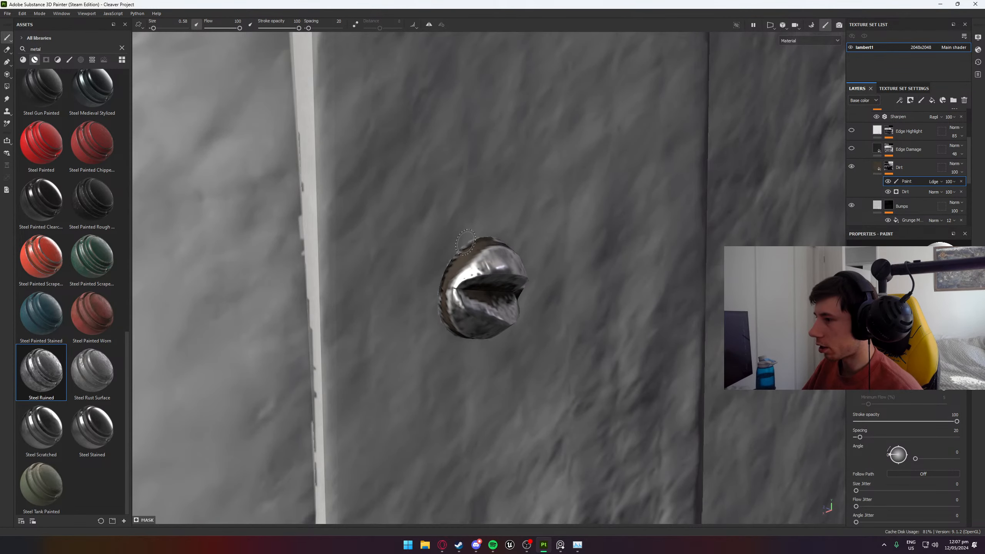
pyautogui.hotkey('ctrl', 'z')
pyautogui.moveTo(487, 243)
pyautogui.mouseDown()
pyautogui.moveTo(441, 280)
pyautogui.moveTo(438, 229)
pyautogui.moveTo(416, 207)
pyautogui.mouseUp()
pyautogui.moveTo(514, 224); pyautogui.dragTo(523, 283)
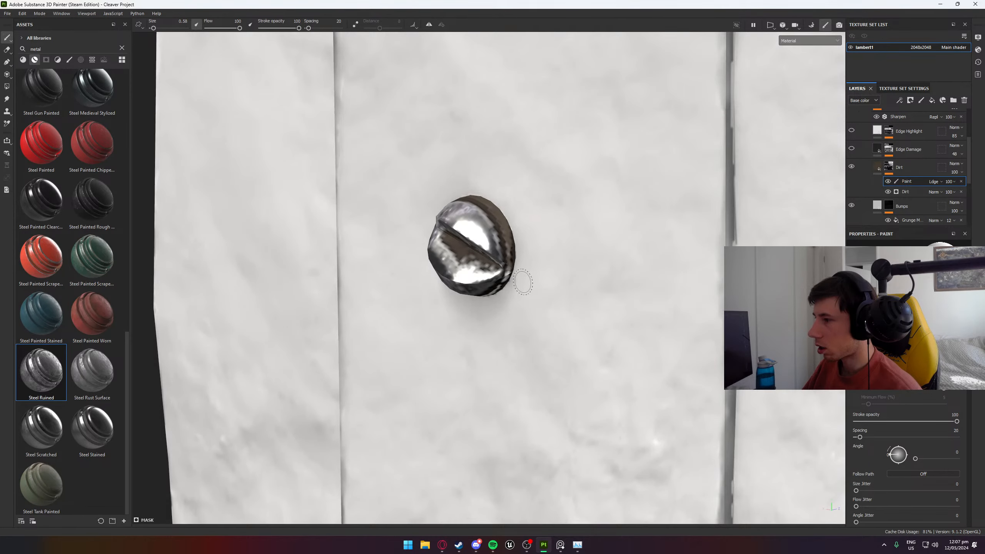
pyautogui.moveTo(510, 228)
pyautogui.mouseDown()
pyautogui.moveTo(503, 291)
pyautogui.moveTo(534, 130)
pyautogui.mouseUp()
pyautogui.moveTo(503, 320)
pyautogui.mouseDown()
pyautogui.moveTo(391, 341)
pyautogui.moveTo(593, 341)
pyautogui.moveTo(469, 407)
pyautogui.mouseUp()
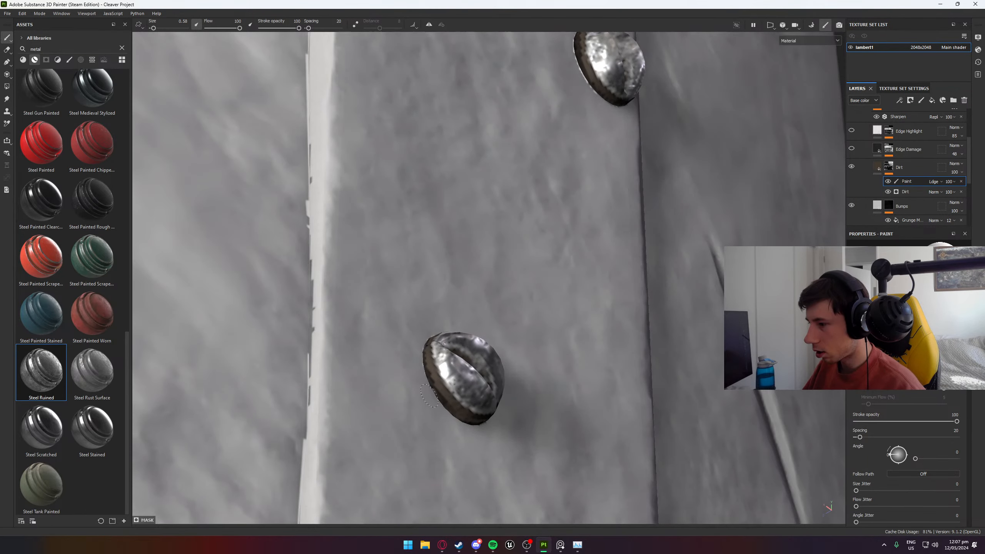
# - Paint dirt around the sides of the lowest screws, next to the red lettered panel
pyautogui.scroll(-4, 428, 369)
pyautogui.moveTo(426, 410)
pyautogui.keyDown('alt'); pyautogui.mouseDown(button='middle')
pyautogui.moveTo(419, 280)
pyautogui.moveTo(431, 106)
pyautogui.mouseUp(button='middle'); pyautogui.keyUp('alt')
pyautogui.scroll(4, 431, 310)
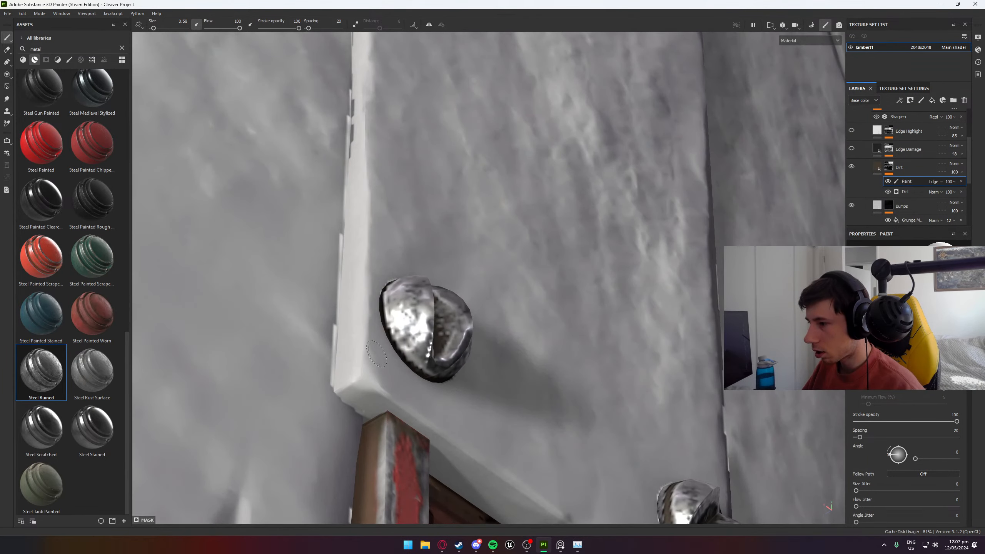
pyautogui.keyDown('alt'); pyautogui.moveTo(561, 360); pyautogui.dragTo(318, 117, button='middle'); pyautogui.keyUp('alt')
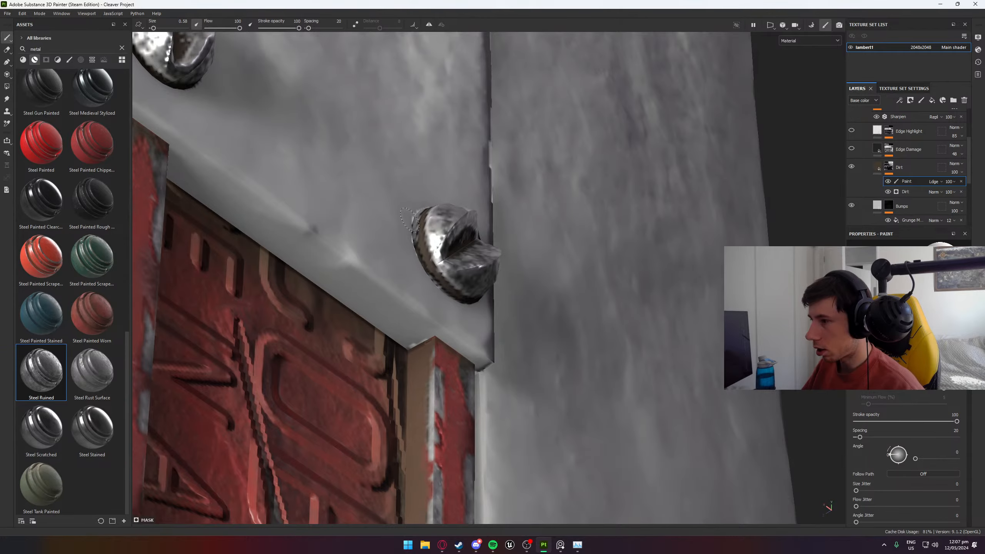
pyautogui.moveTo(415, 185)
pyautogui.keyDown('alt'); pyautogui.mouseDown()
pyautogui.moveTo(417, 204)
pyautogui.moveTo(403, 211)
pyautogui.moveTo(485, 223)
pyautogui.moveTo(497, 238)
pyautogui.mouseUp(); pyautogui.keyUp('alt')
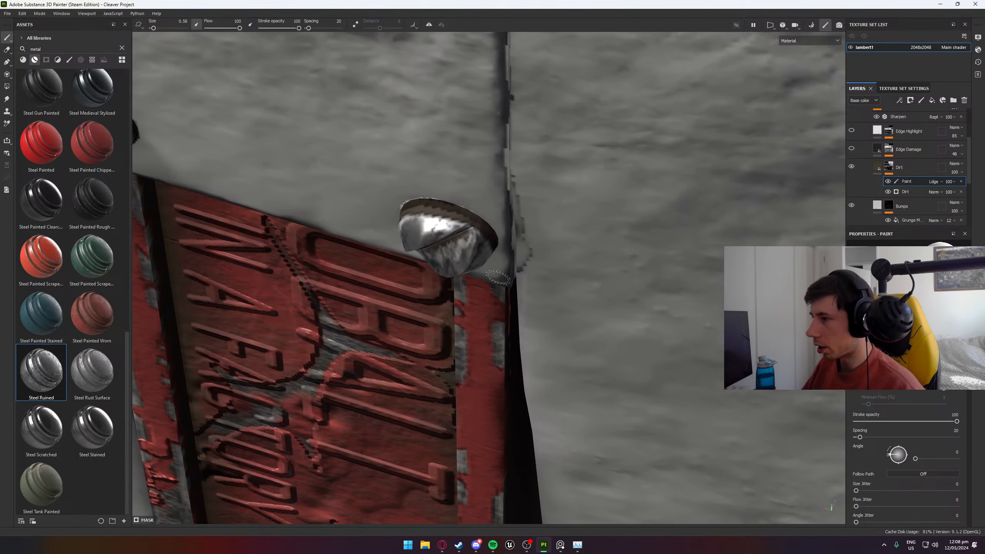
# - Paint dirt around the base of the screw at the plate's lower corner, beside the red lettered panel
pyautogui.keyDown('alt'); pyautogui.moveTo(507, 281); pyautogui.dragTo(494, 217); pyautogui.keyUp('alt')
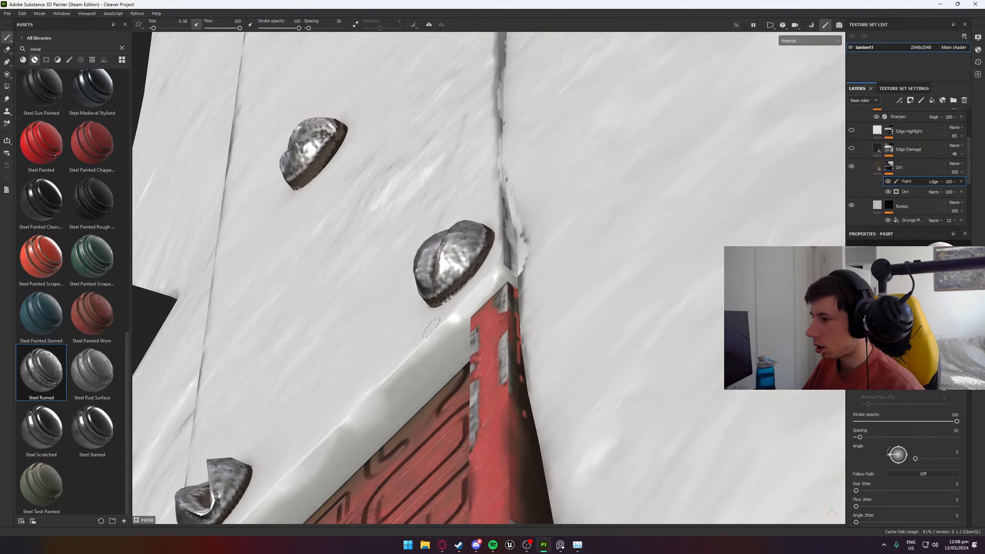
pyautogui.moveTo(460, 285); pyautogui.dragTo(412, 321)
pyautogui.keyDown('alt'); pyautogui.moveTo(412, 321); pyautogui.dragTo(217, 267, button='right'); pyautogui.keyUp('alt')
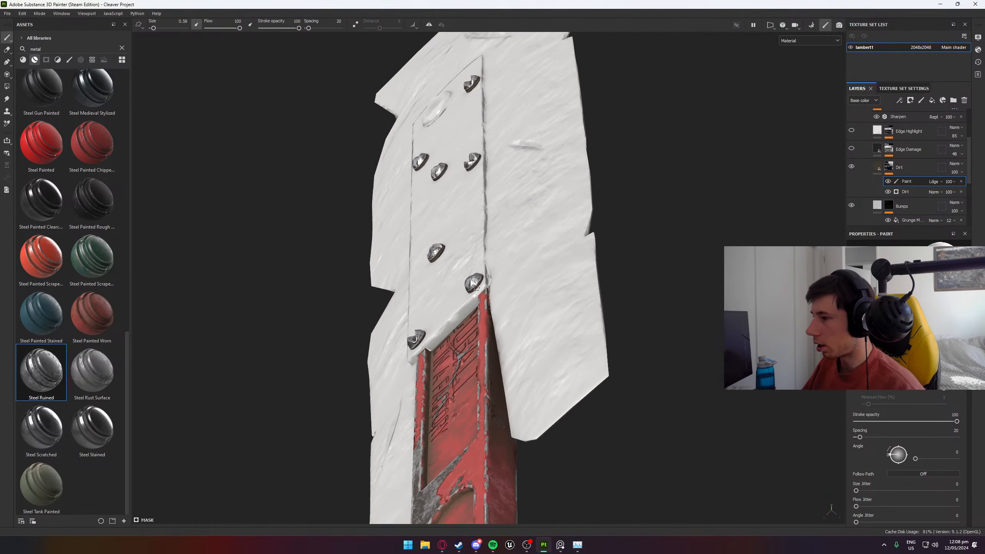
pyautogui.keyDown('alt'); pyautogui.moveTo(217, 267); pyautogui.dragTo(286, 293); pyautogui.keyUp('alt')
pyautogui.keyDown('alt'); pyautogui.moveTo(286, 294); pyautogui.dragTo(488, 244, button='right'); pyautogui.keyUp('alt')
pyautogui.keyDown('alt'); pyautogui.moveTo(603, 211); pyautogui.dragTo(311, 304, button='middle'); pyautogui.keyUp('alt')
pyautogui.keyDown('alt'); pyautogui.moveTo(311, 304); pyautogui.dragTo(466, 378, button='right'); pyautogui.keyUp('alt')
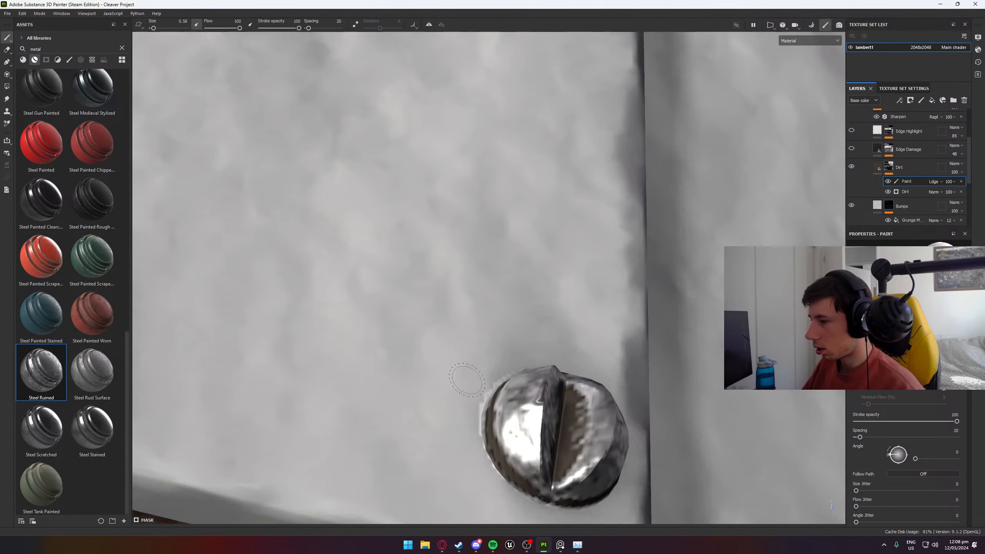
# - Fill in the dirt around the remaining sides of that lower corner screw, including the side facing the plate's long edge
pyautogui.keyDown('alt'); pyautogui.moveTo(466, 379); pyautogui.dragTo(520, 357); pyautogui.keyUp('alt')
pyautogui.moveTo(451, 445); pyautogui.dragTo(456, 404)
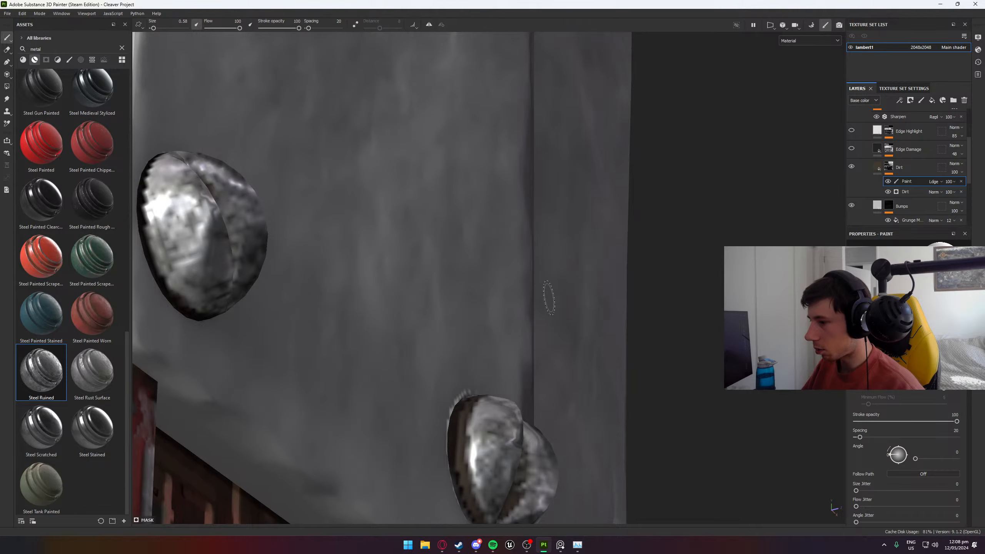
pyautogui.keyDown('alt'); pyautogui.moveTo(549, 298); pyautogui.dragTo(341, 437); pyautogui.keyUp('alt')
pyautogui.keyDown('alt'); pyautogui.moveTo(341, 438); pyautogui.dragTo(488, 148, button='middle'); pyautogui.keyUp('alt')
pyautogui.moveTo(487, 148)
pyautogui.keyDown('alt'); pyautogui.mouseDown()
pyautogui.moveTo(416, 190)
pyautogui.moveTo(461, 212)
pyautogui.moveTo(483, 240)
pyautogui.moveTo(476, 243)
pyautogui.mouseUp(); pyautogui.keyUp('alt')
pyautogui.moveTo(531, 299)
pyautogui.keyDown('alt'); pyautogui.mouseDown()
pyautogui.moveTo(505, 223)
pyautogui.moveTo(508, 291)
pyautogui.mouseUp(); pyautogui.keyUp('alt')
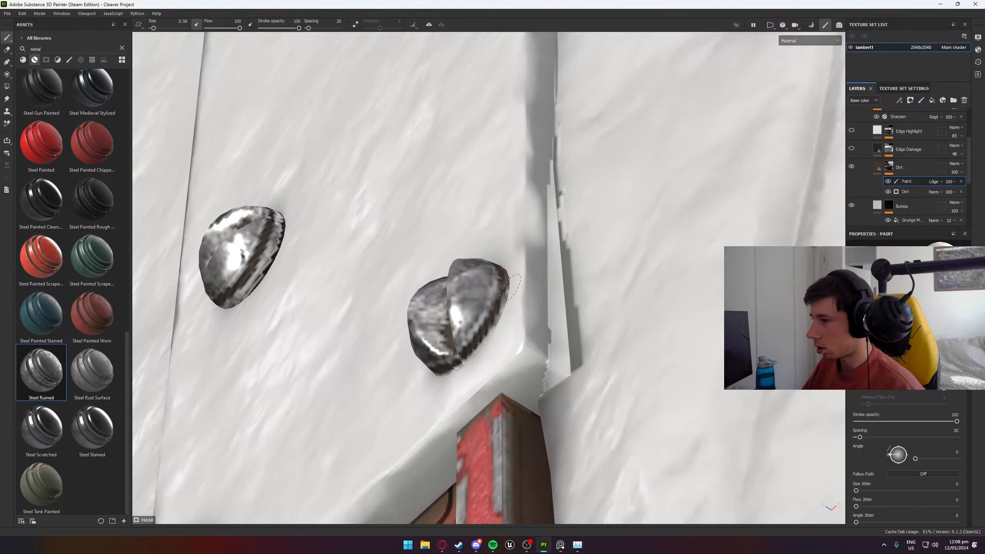
# - Paint dirt around the sides of the opposite lower corner screw and the single screw just above the lowest pair
pyautogui.scroll(-4, 489, 339)
pyautogui.moveTo(377, 200)
pyautogui.keyDown('alt'); pyautogui.mouseDown()
pyautogui.moveTo(618, 155)
pyautogui.moveTo(565, 193)
pyautogui.moveTo(598, 267)
pyautogui.mouseUp(); pyautogui.keyUp('alt')
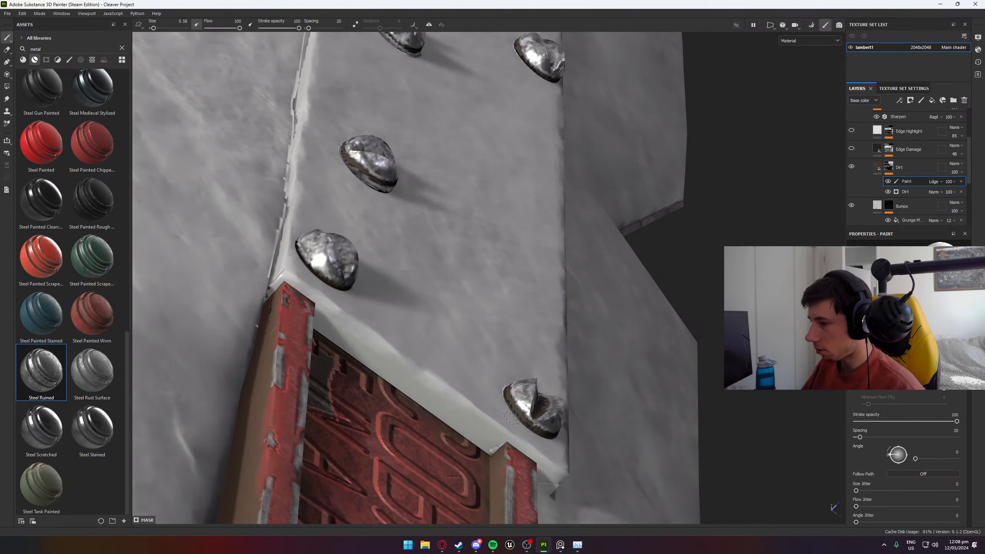
pyautogui.moveTo(409, 146)
pyautogui.keyDown('alt'); pyautogui.mouseDown()
pyautogui.moveTo(417, 229)
pyautogui.moveTo(371, 225)
pyautogui.mouseUp(); pyautogui.keyUp('alt')
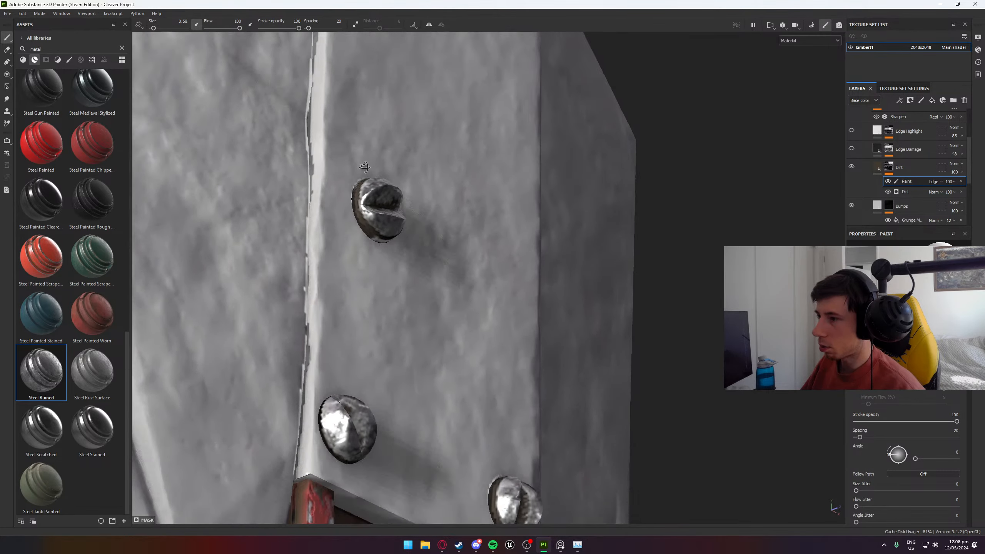
pyautogui.keyDown('alt'); pyautogui.moveTo(355, 175); pyautogui.dragTo(314, 312); pyautogui.keyUp('alt')
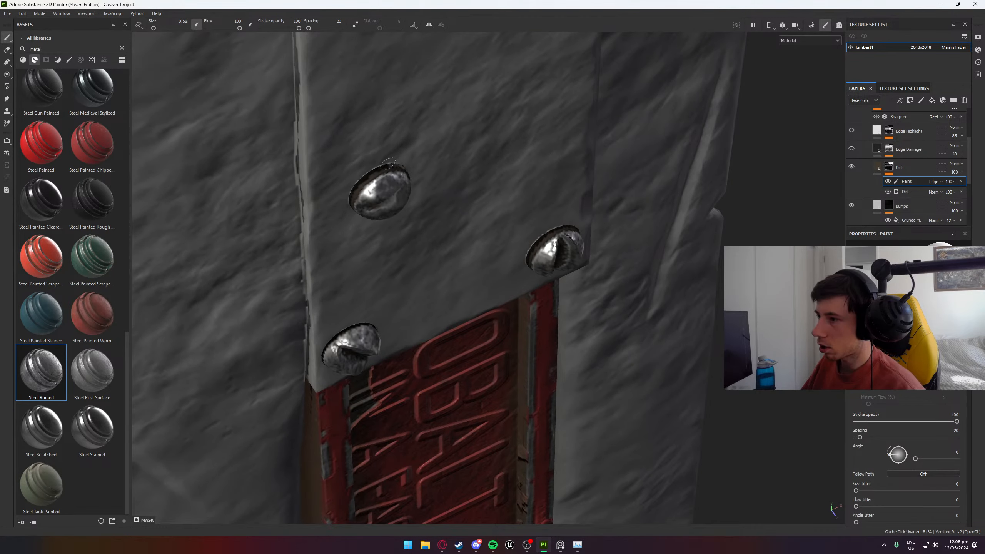
pyautogui.keyDown('alt'); pyautogui.moveTo(389, 163); pyautogui.dragTo(366, 135); pyautogui.keyUp('alt')
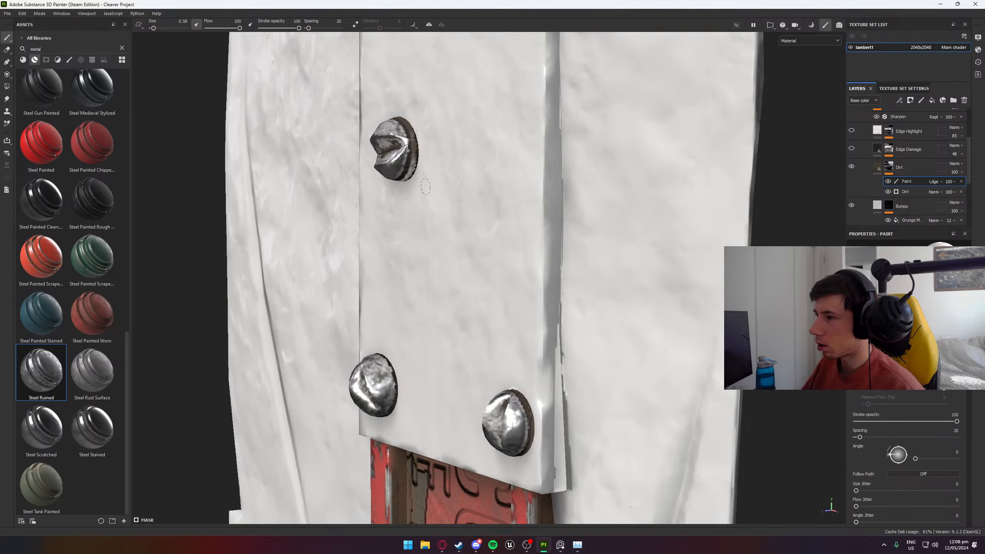
pyautogui.keyDown('alt'); pyautogui.moveTo(384, 211); pyautogui.dragTo(391, 175); pyautogui.keyUp('alt')
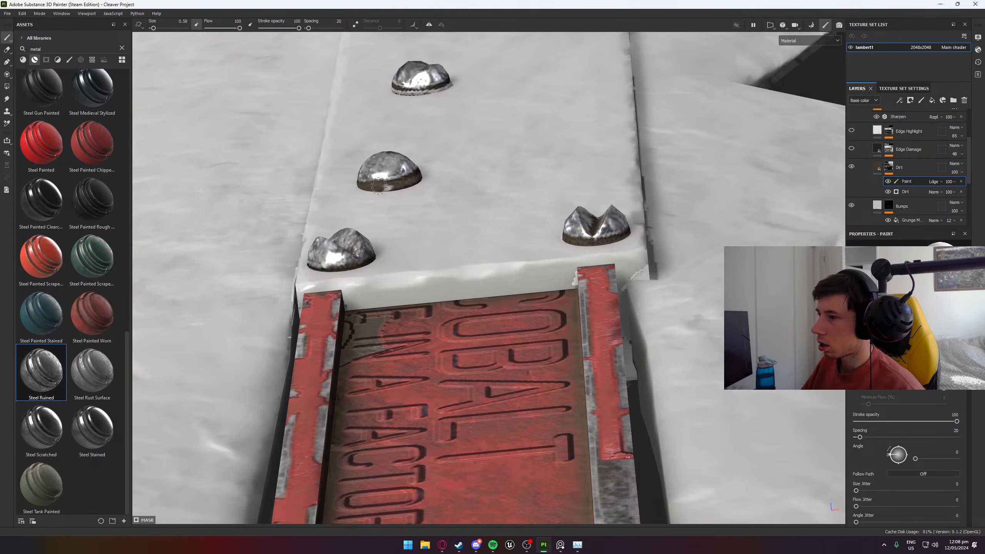
# - Paint dirt all around the side of the next screw up the plate, beyond the lowest three
pyautogui.keyDown('alt'); pyautogui.moveTo(490, 102); pyautogui.dragTo(421, 279); pyautogui.keyUp('alt')
pyautogui.keyDown('alt'); pyautogui.moveTo(467, 100); pyautogui.dragTo(473, 305, button='middle'); pyautogui.keyUp('alt')
pyautogui.scroll(5, 474, 303)
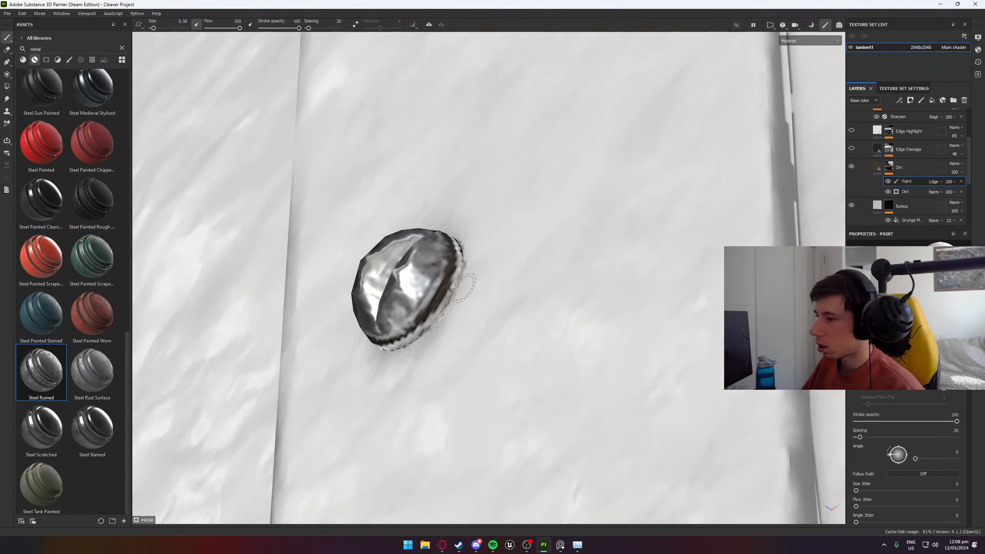
pyautogui.moveTo(461, 280)
pyautogui.mouseDown()
pyautogui.moveTo(447, 315)
pyautogui.moveTo(407, 345)
pyautogui.moveTo(425, 330)
pyautogui.mouseUp()
pyautogui.moveTo(355, 372)
pyautogui.keyDown('alt'); pyautogui.mouseDown()
pyautogui.moveTo(656, 356)
pyautogui.moveTo(730, 368)
pyautogui.mouseUp(); pyautogui.keyUp('alt')
pyautogui.moveTo(384, 390)
pyautogui.mouseDown()
pyautogui.moveTo(370, 351)
pyautogui.moveTo(382, 308)
pyautogui.mouseUp()
pyautogui.moveTo(405, 248)
pyautogui.keyDown('alt'); pyautogui.mouseDown()
pyautogui.moveTo(317, 404)
pyautogui.moveTo(287, 384)
pyautogui.mouseUp(); pyautogui.keyUp('alt')
pyautogui.moveTo(351, 350); pyautogui.dragTo(442, 297)
pyautogui.keyDown('alt'); pyautogui.moveTo(545, 322); pyautogui.dragTo(404, 272); pyautogui.keyUp('alt')
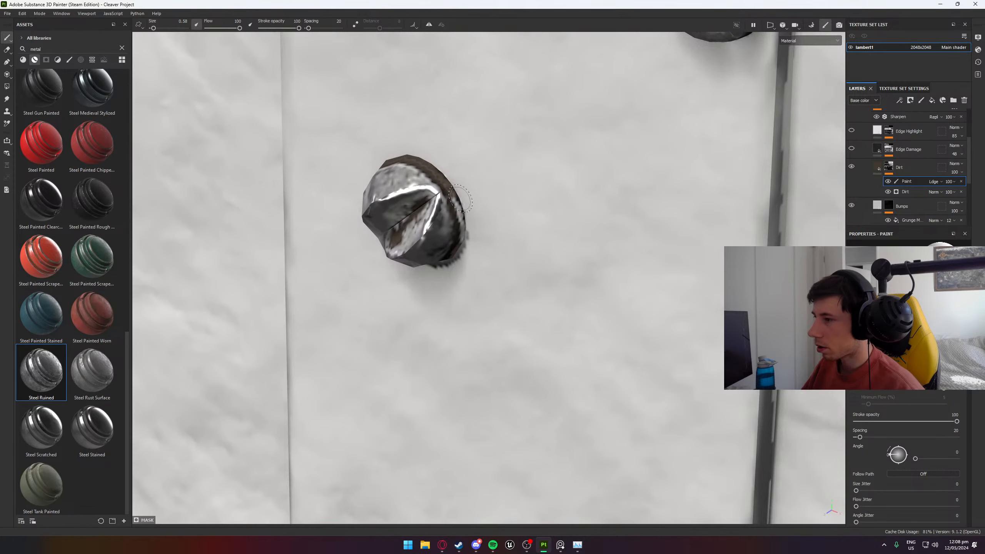
pyautogui.moveTo(478, 281)
pyautogui.keyDown('alt'); pyautogui.mouseDown()
pyautogui.moveTo(447, 145)
pyautogui.moveTo(464, 193)
pyautogui.mouseUp(); pyautogui.keyUp('alt')
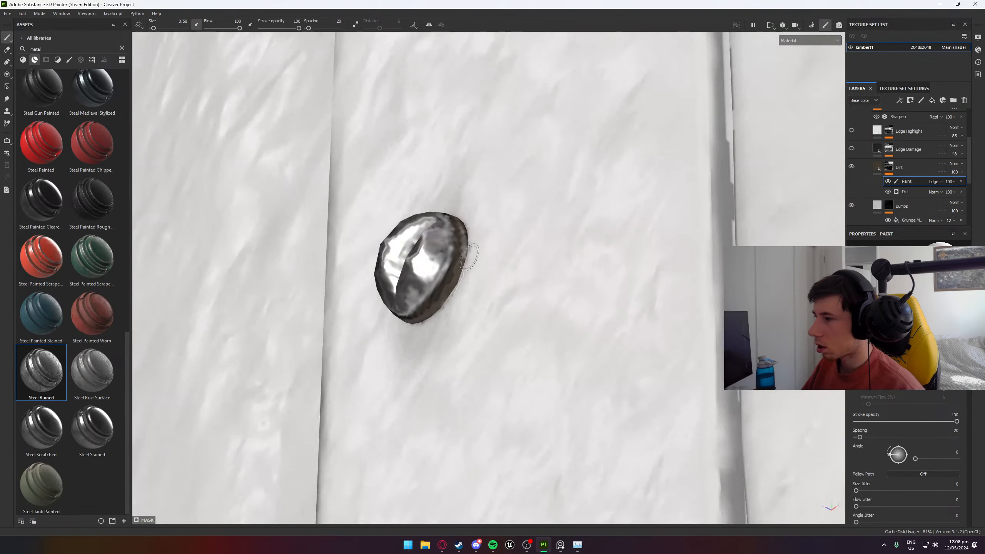
pyautogui.moveTo(469, 258); pyautogui.dragTo(472, 190)
# - Paint dirt around the side of the screw close to the plate's long edge, farther up the plate
pyautogui.keyDown('alt'); pyautogui.moveTo(563, 127); pyautogui.dragTo(703, 145); pyautogui.keyUp('alt')
pyautogui.keyDown('alt'); pyautogui.moveTo(661, 201); pyautogui.dragTo(530, 506, button='middle'); pyautogui.keyUp('alt')
pyautogui.scroll(4, 534, 269)
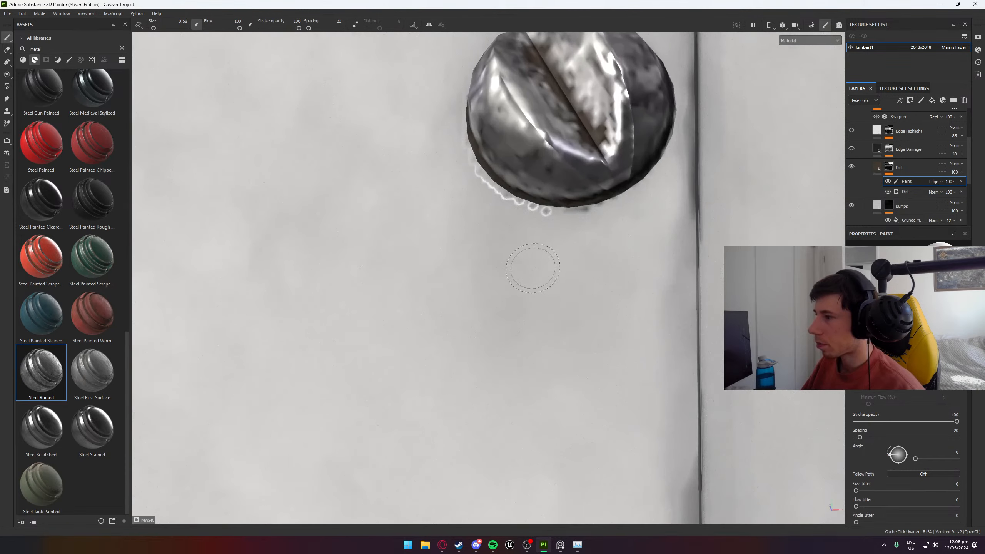
pyautogui.keyDown('alt'); pyautogui.moveTo(534, 268); pyautogui.dragTo(668, 207); pyautogui.keyUp('alt')
pyautogui.keyDown('alt'); pyautogui.moveTo(479, 185); pyautogui.dragTo(105, 324); pyautogui.keyUp('alt')
pyautogui.scroll(-4, 447, 204)
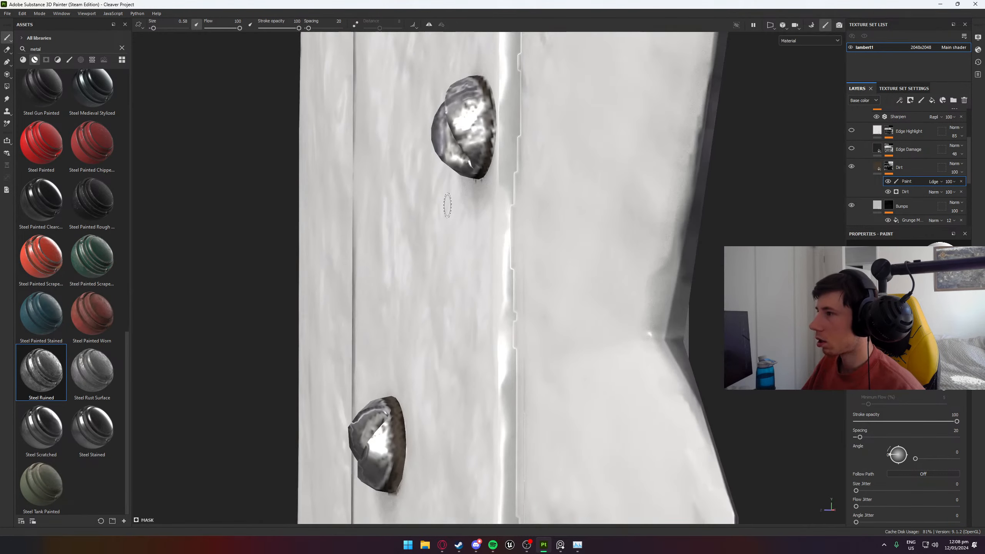
pyautogui.keyDown('alt'); pyautogui.moveTo(448, 206); pyautogui.dragTo(439, 313, button='middle'); pyautogui.keyUp('alt')
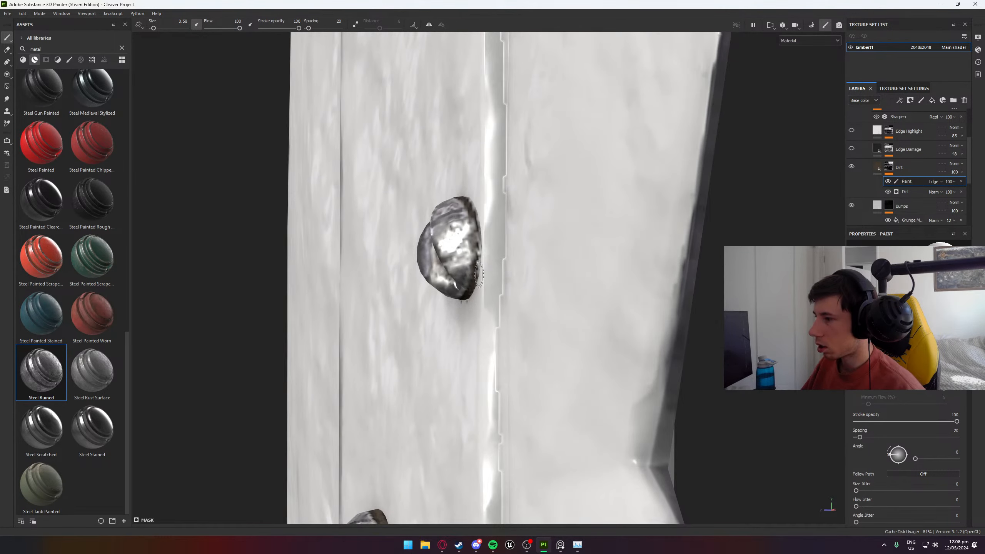
pyautogui.keyDown('alt'); pyautogui.moveTo(486, 229); pyautogui.dragTo(556, 244); pyautogui.keyUp('alt')
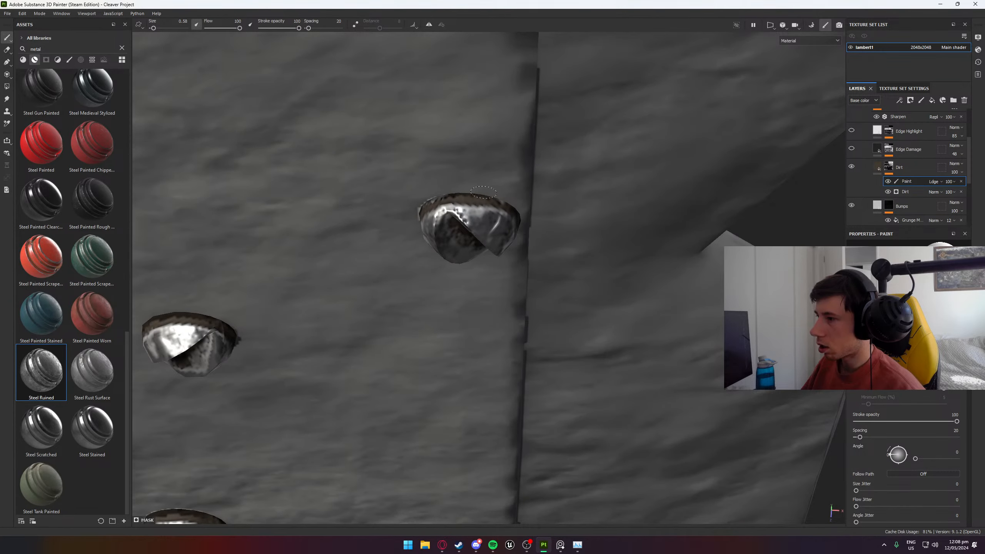
# - Paint dirt around the base of the second screw from the plate's rounded end
pyautogui.scroll(-4, 416, 167)
pyautogui.keyDown('alt'); pyautogui.moveTo(397, 167); pyautogui.dragTo(497, 352, button='middle'); pyautogui.keyUp('alt')
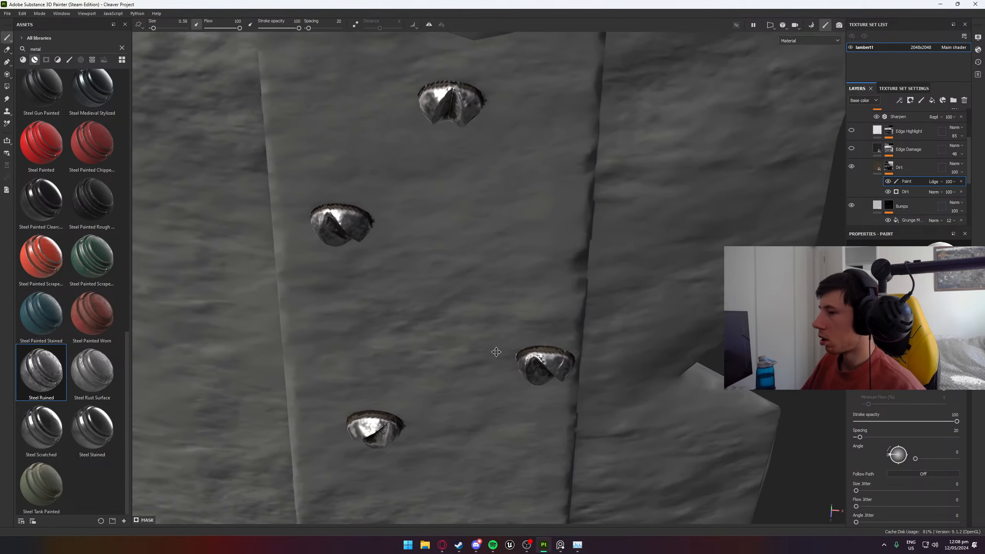
pyautogui.scroll(3, 403, 240)
pyautogui.keyDown('alt'); pyautogui.moveTo(403, 241); pyautogui.dragTo(493, 311, button='middle'); pyautogui.keyUp('alt')
pyautogui.moveTo(485, 295)
pyautogui.keyDown('alt'); pyautogui.mouseDown()
pyautogui.moveTo(322, 236)
pyautogui.moveTo(480, 289)
pyautogui.mouseUp(); pyautogui.keyUp('alt')
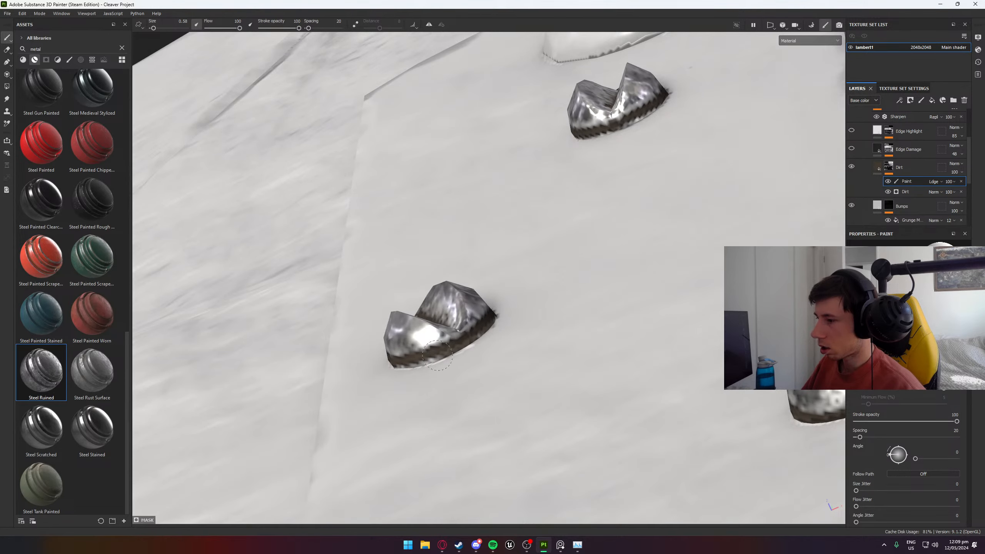
pyautogui.keyDown('alt'); pyautogui.moveTo(452, 368); pyautogui.dragTo(581, 318); pyautogui.keyUp('alt')
# - Paint dirt around the side of the screw just below the large round rivet
pyautogui.keyDown('alt'); pyautogui.moveTo(611, 108); pyautogui.dragTo(468, 373, button='middle'); pyautogui.keyUp('alt')
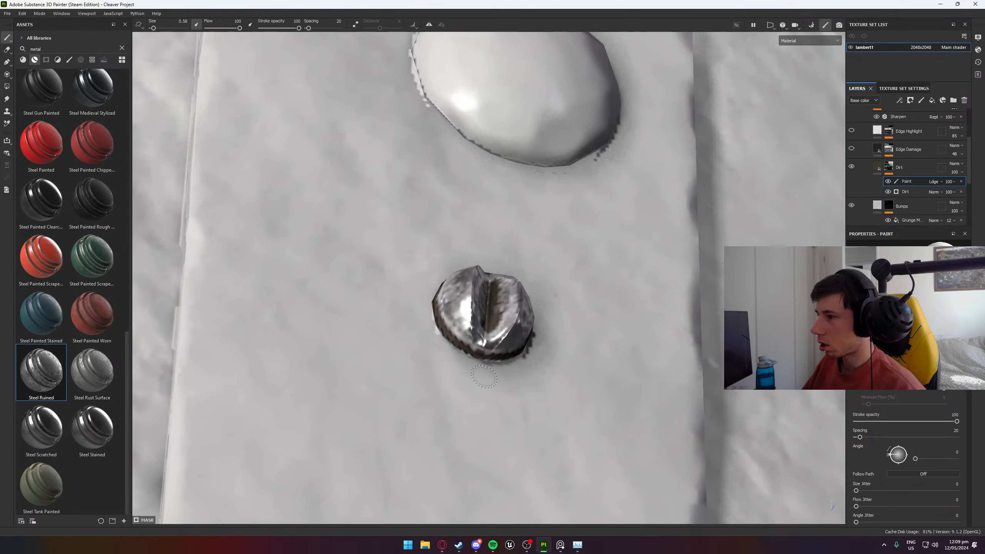
pyautogui.scroll(3, 468, 375)
pyautogui.keyDown('alt'); pyautogui.moveTo(415, 390); pyautogui.dragTo(605, 256); pyautogui.keyUp('alt')
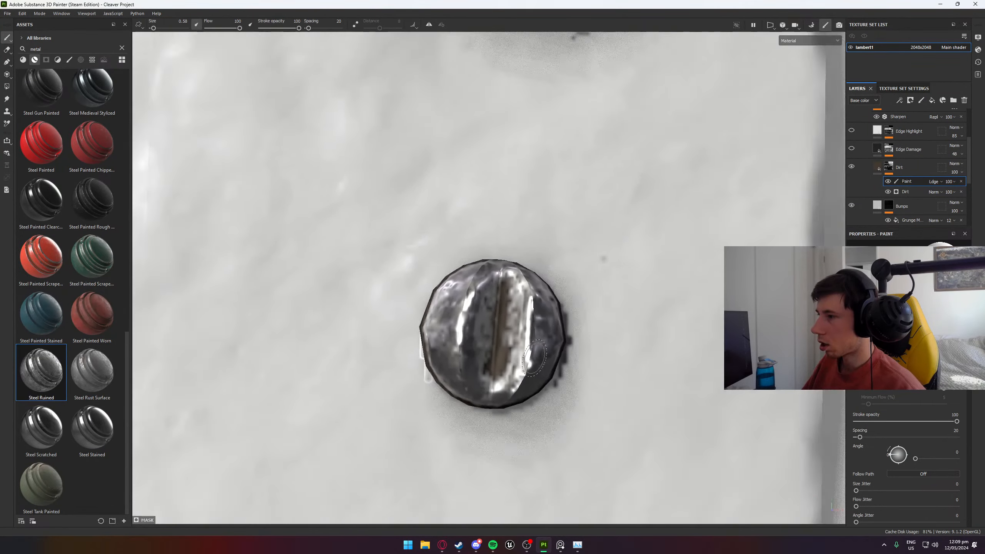
pyautogui.scroll(-5, 534, 310)
pyautogui.keyDown('alt'); pyautogui.moveTo(617, 288); pyautogui.dragTo(588, 173, button='middle'); pyautogui.keyUp('alt')
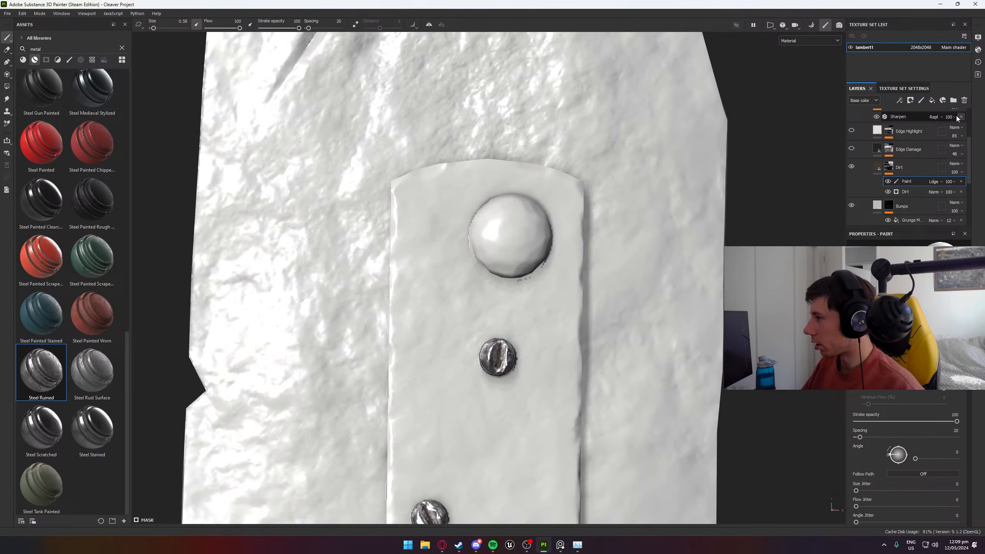
# - Add a fill effect above the paint in the Dirt layer's mask and assign it the BnW Spots 1 texture
pyautogui.rightClick(921, 180)
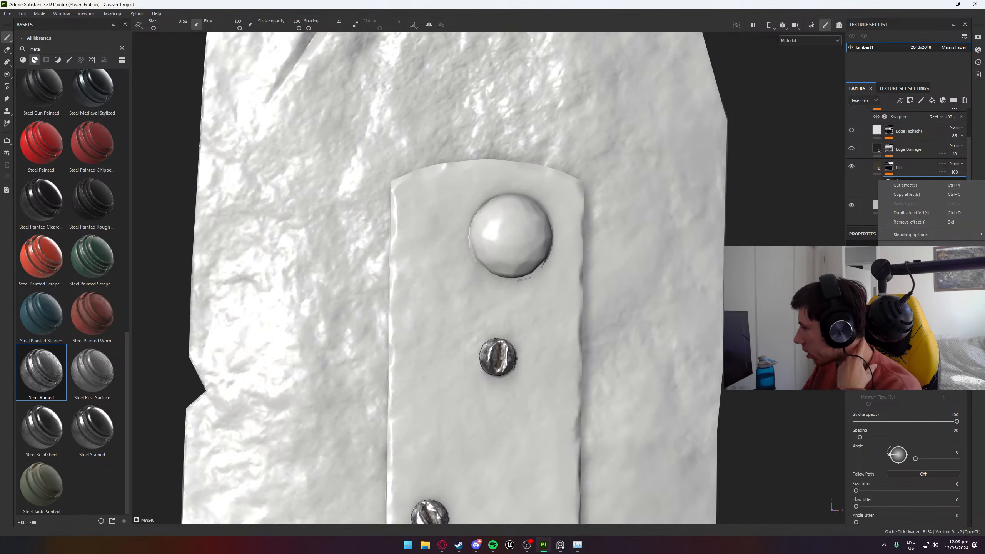
pyautogui.click(912, 266)
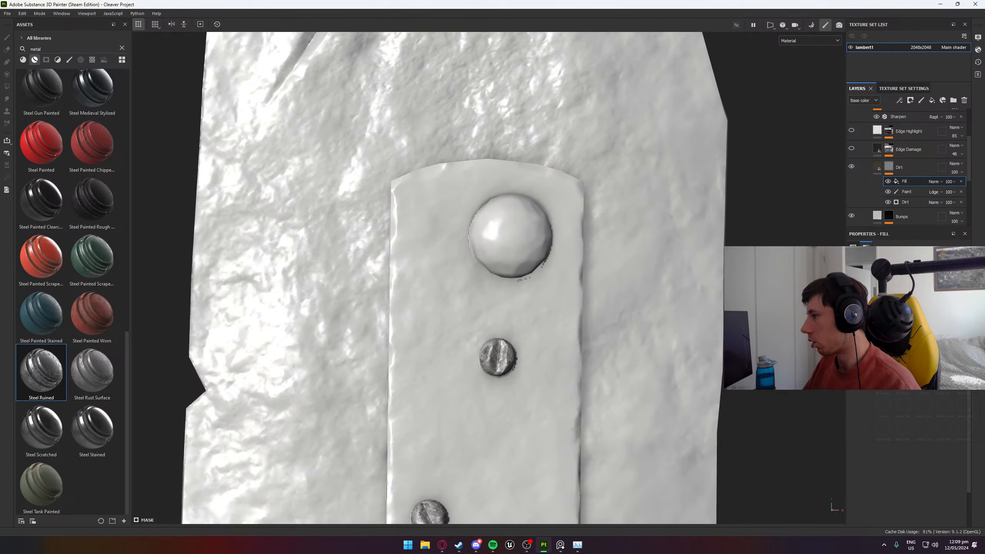
pyautogui.click(929, 367)
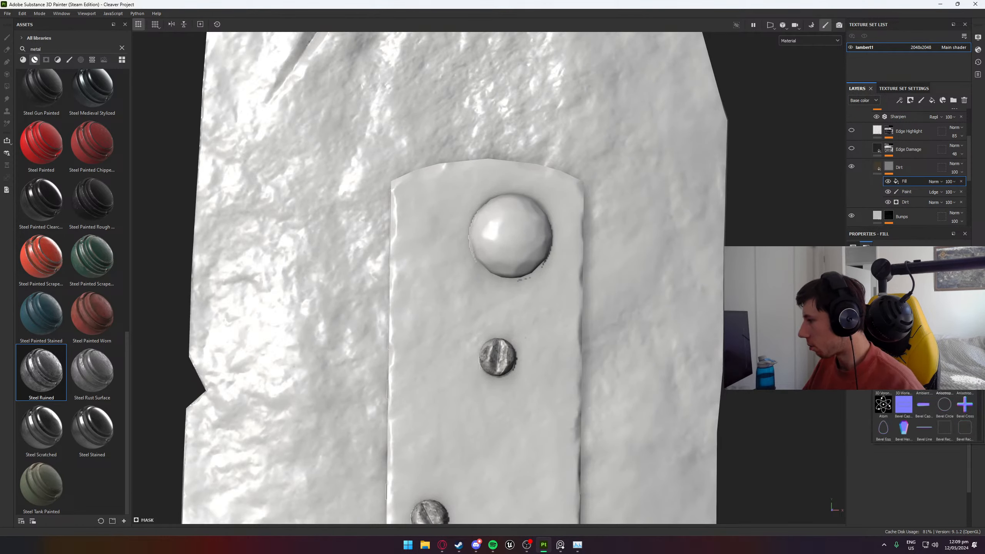
pyautogui.click(945, 382)
# - Set the BnW Spots 1 fill's blending mode to Subtract and its Balance to 0.32
pyautogui.scroll(5, 482, 399)
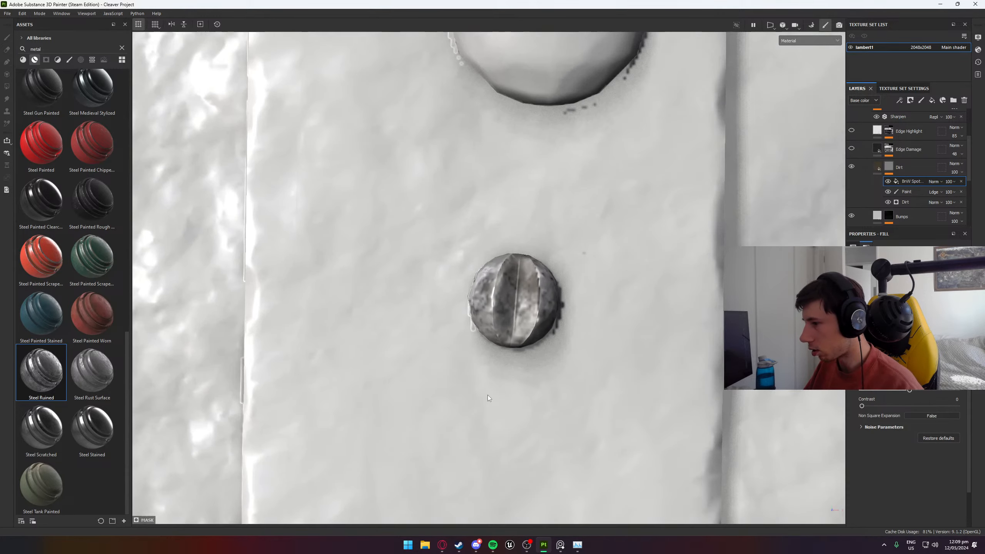
pyautogui.keyDown('alt'); pyautogui.moveTo(488, 398); pyautogui.dragTo(434, 398); pyautogui.keyUp('alt')
pyautogui.click(934, 181)
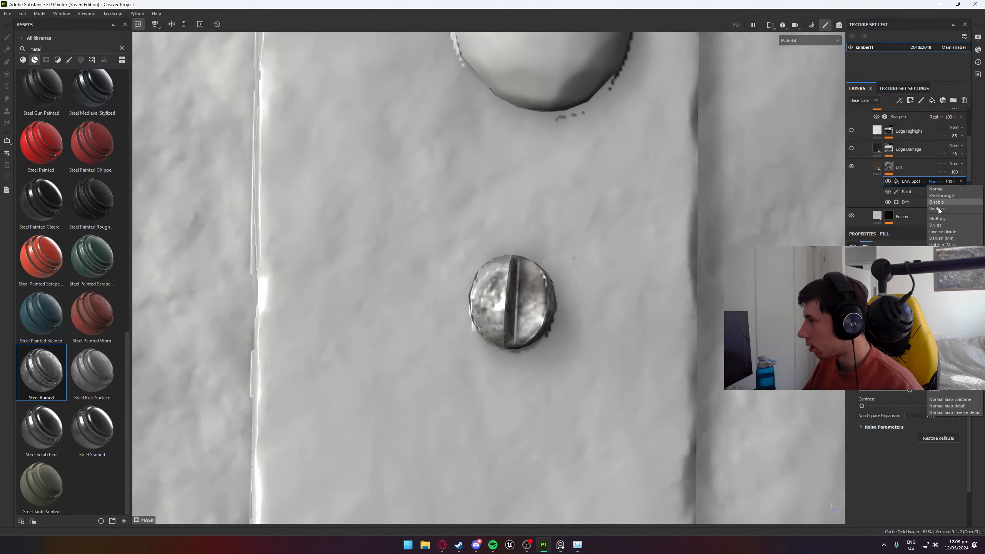
pyautogui.click(941, 257)
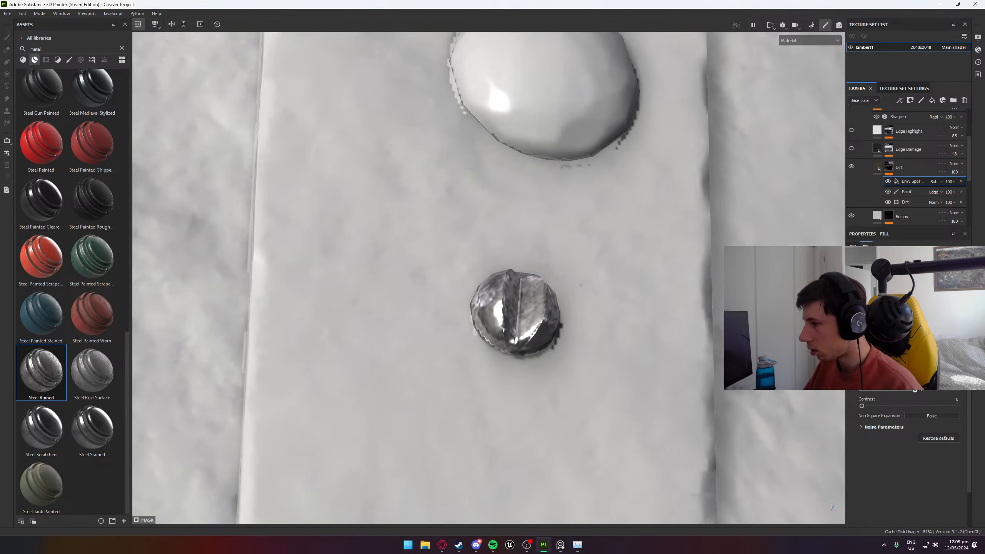
pyautogui.moveTo(918, 389); pyautogui.dragTo(882, 391)
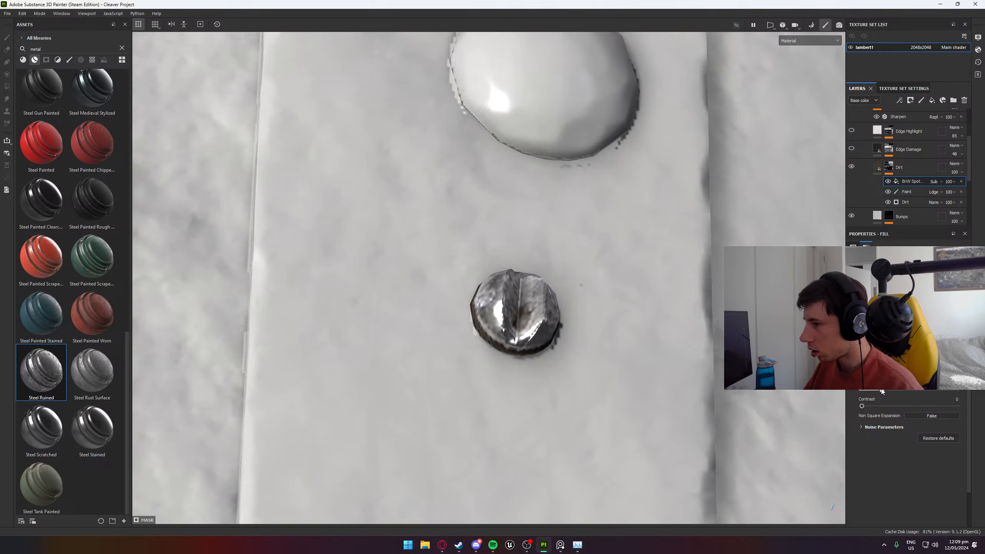
pyautogui.scroll(3, 904, 427)
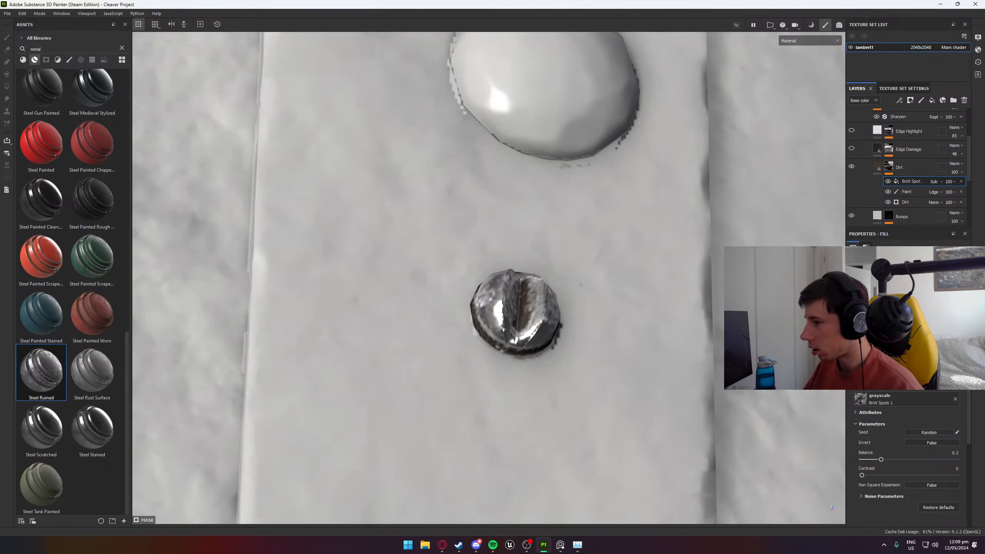
pyautogui.moveTo(887, 459)
pyautogui.mouseDown()
pyautogui.moveTo(910, 457)
pyautogui.moveTo(896, 460)
pyautogui.mouseUp()
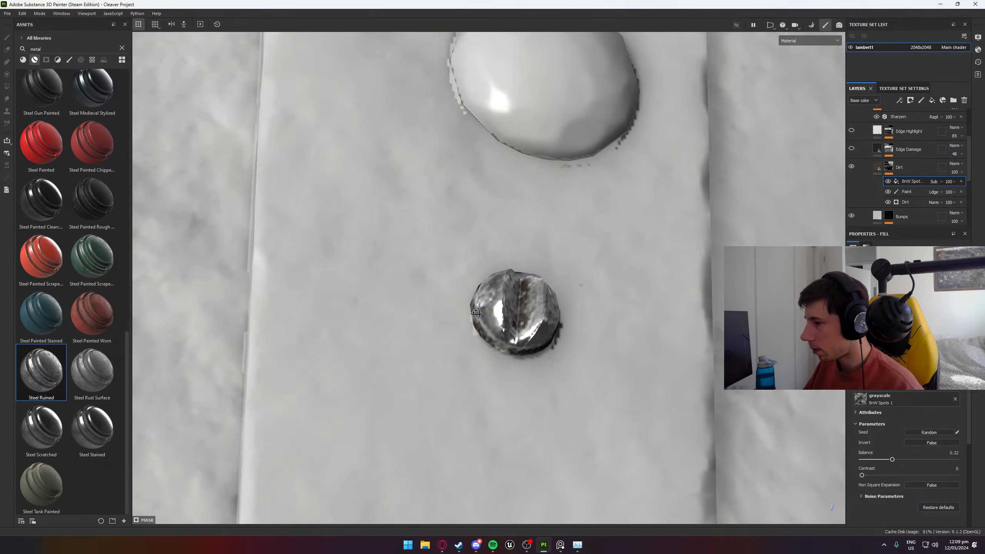
# - Inspect the spotted dirt on the screws along the whole plate from several angles and distances
pyautogui.keyDown('alt'); pyautogui.moveTo(476, 313); pyautogui.dragTo(528, 401); pyautogui.keyUp('alt')
pyautogui.scroll(-5, 499, 406)
pyautogui.keyDown('alt'); pyautogui.moveTo(499, 406); pyautogui.dragTo(448, 181, button='middle'); pyautogui.keyUp('alt')
pyautogui.scroll(4, 510, 348)
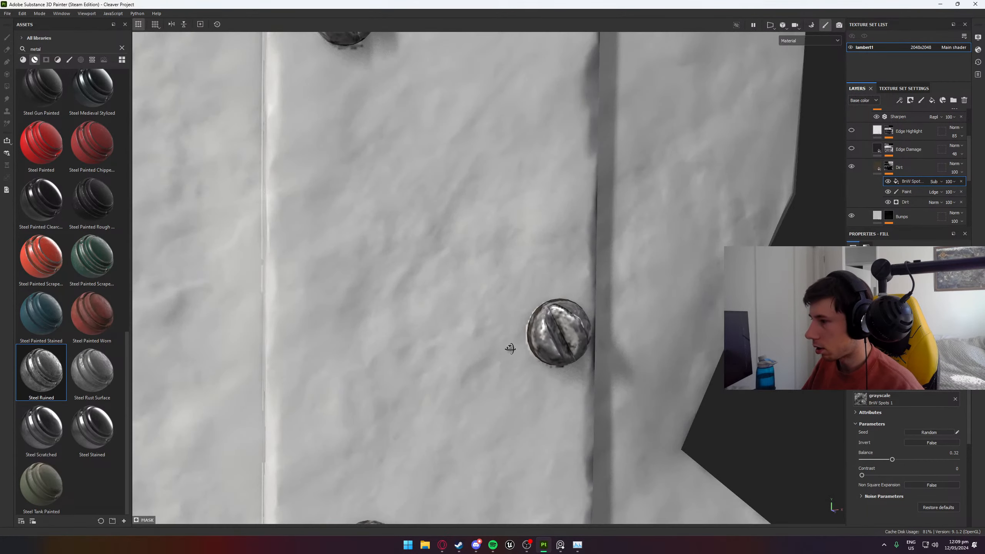
pyautogui.keyDown('alt'); pyautogui.moveTo(511, 349); pyautogui.dragTo(474, 418); pyautogui.keyUp('alt')
pyautogui.scroll(-4, 404, 336)
pyautogui.keyDown('alt'); pyautogui.moveTo(474, 417); pyautogui.dragTo(459, 125, button='middle'); pyautogui.keyUp('alt')
pyautogui.scroll(4, 420, 355)
pyautogui.keyDown('alt'); pyautogui.moveTo(419, 354); pyautogui.dragTo(659, 345); pyautogui.keyUp('alt')
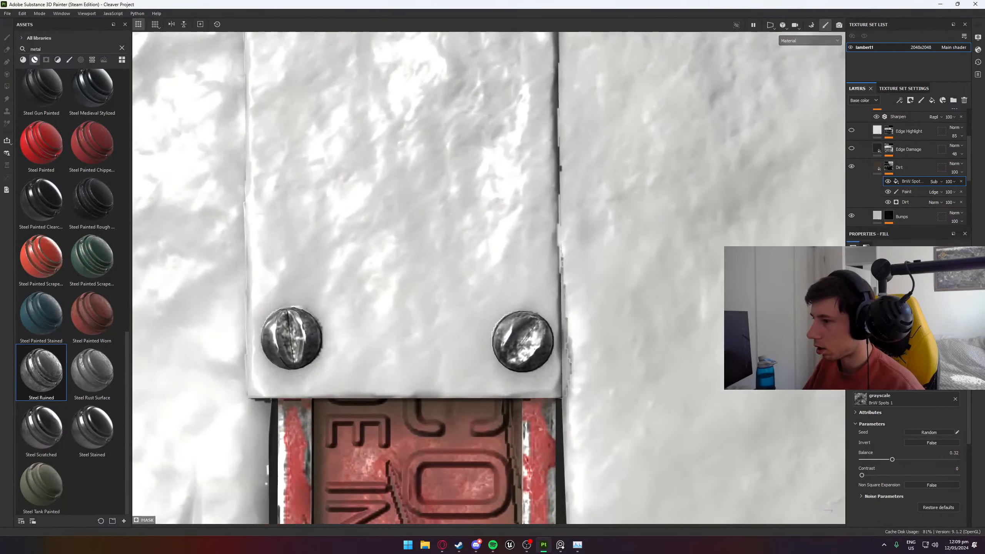
pyautogui.scroll(-4, 536, 314)
pyautogui.keyDown('alt'); pyautogui.moveTo(517, 295); pyautogui.dragTo(402, 178); pyautogui.keyUp('alt')
pyautogui.scroll(-3, 403, 179)
pyautogui.keyDown('alt'); pyautogui.moveTo(402, 179); pyautogui.dragTo(492, 287, button='middle'); pyautogui.keyUp('alt')
pyautogui.scroll(4, 492, 287)
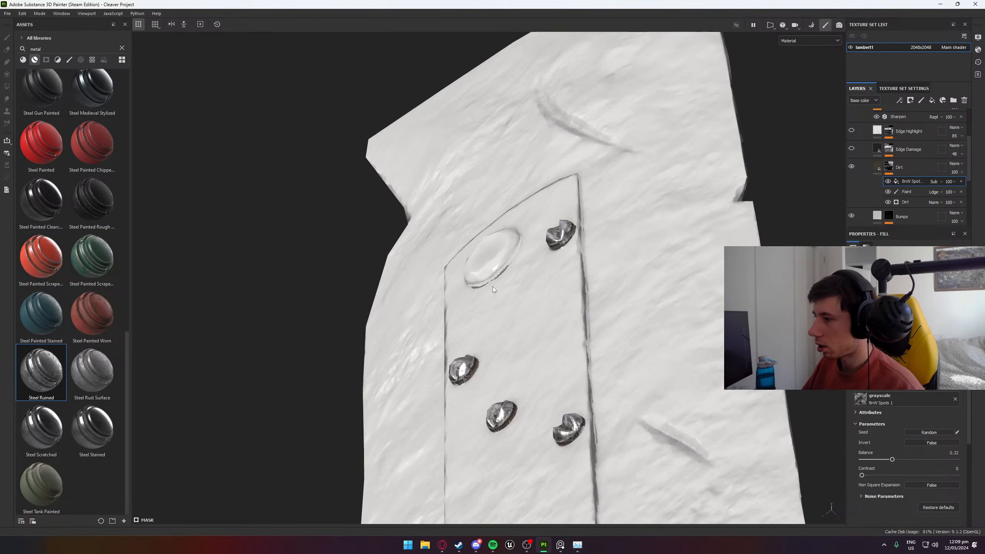
pyautogui.keyDown('alt'); pyautogui.moveTo(492, 287); pyautogui.dragTo(600, 421); pyautogui.keyUp('alt')
pyautogui.scroll(5, 505, 389)
pyautogui.keyDown('alt'); pyautogui.moveTo(504, 390); pyautogui.dragTo(629, 402); pyautogui.keyUp('alt')
pyautogui.scroll(3, 866, 130)
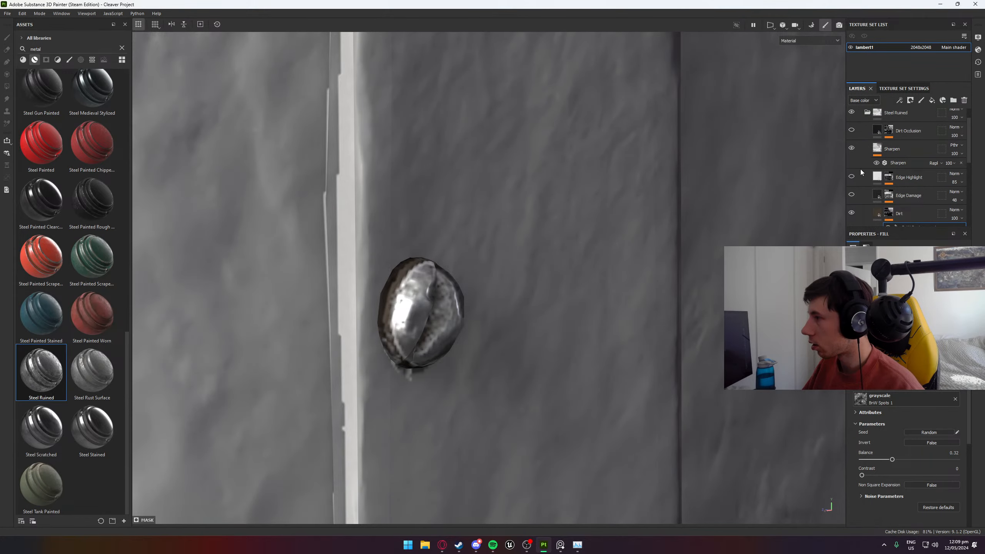
# - Compare the screws with the Sharpen layer hidden and shown
pyautogui.click(851, 147)
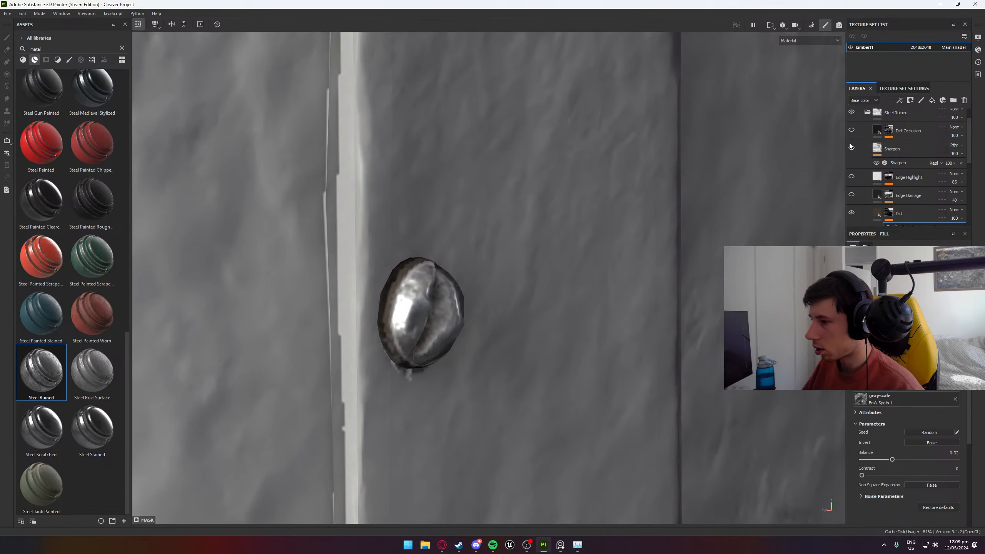
pyautogui.keyDown('alt'); pyautogui.moveTo(585, 318); pyautogui.dragTo(600, 267); pyautogui.keyUp('alt')
pyautogui.scroll(-5, 443, 316)
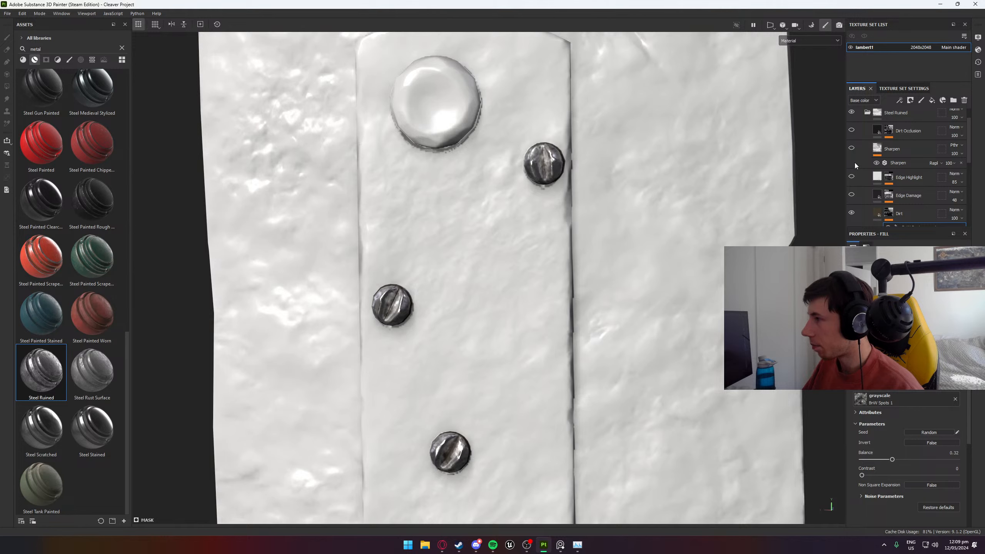
pyautogui.click(851, 148)
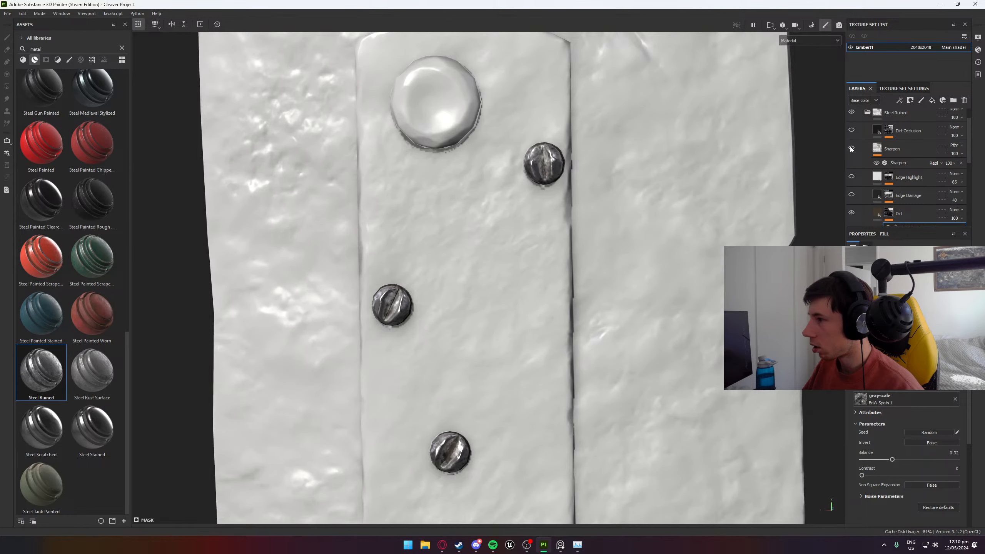
# - Move the Dirt layer above the Sharpen layer in the Steel Ruined folder and check the screw beside the large rivet
pyautogui.click(927, 213)
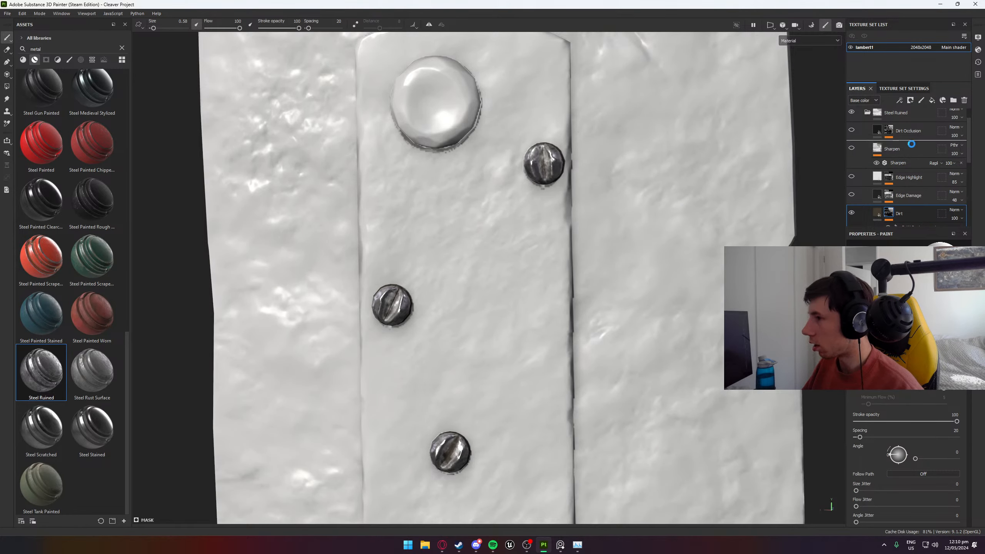
pyautogui.moveTo(911, 144); pyautogui.dragTo(910, 145)
pyautogui.scroll(5, 620, 140)
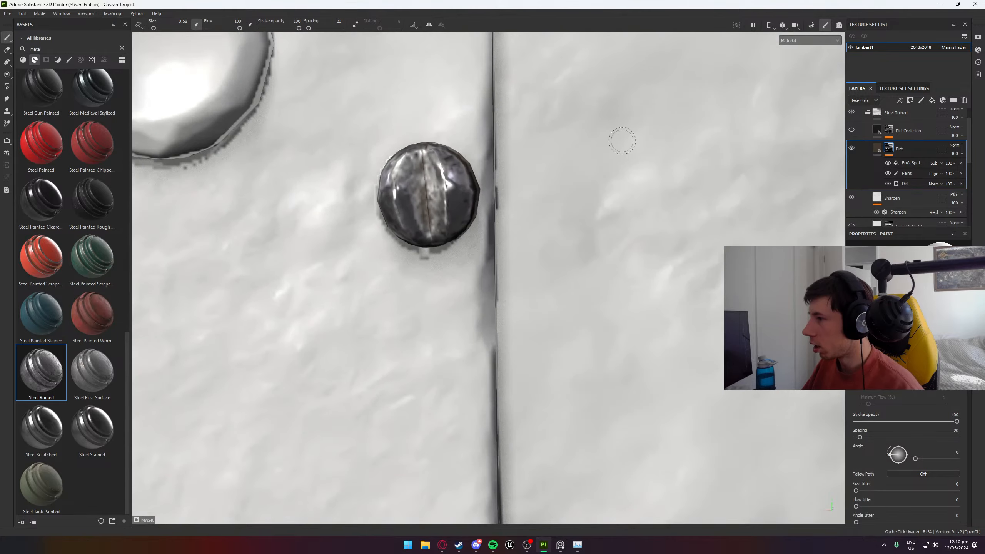
pyautogui.keyDown('alt'); pyautogui.moveTo(475, 169); pyautogui.dragTo(577, 194, button='middle'); pyautogui.keyUp('alt')
pyautogui.moveTo(481, 217)
pyautogui.keyDown('alt'); pyautogui.mouseDown()
pyautogui.moveTo(618, 216)
pyautogui.moveTo(597, 110)
pyautogui.moveTo(396, 62)
pyautogui.moveTo(330, 125)
pyautogui.moveTo(365, 83)
pyautogui.moveTo(603, 268)
pyautogui.moveTo(547, 289)
pyautogui.mouseUp(); pyautogui.keyUp('alt')
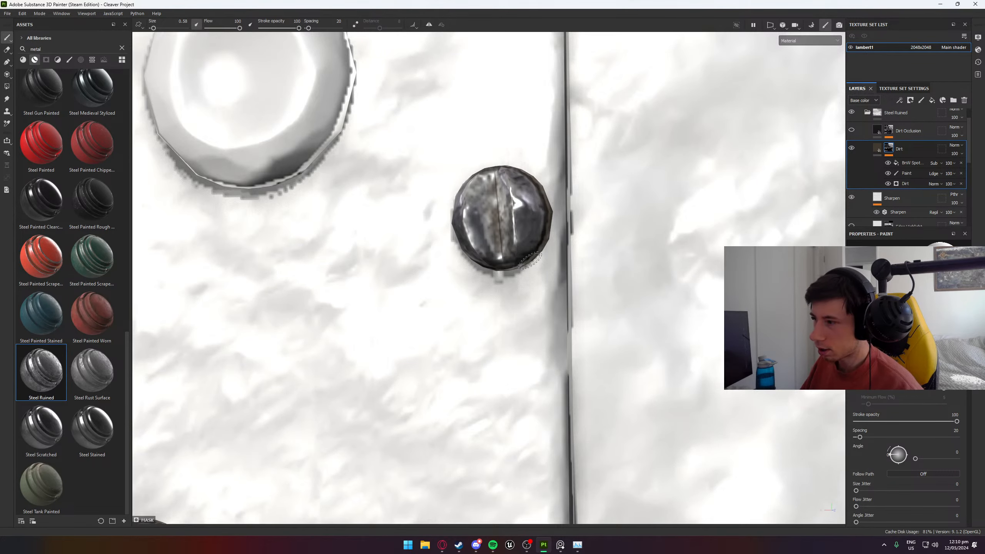
pyautogui.scroll(2, 530, 261)
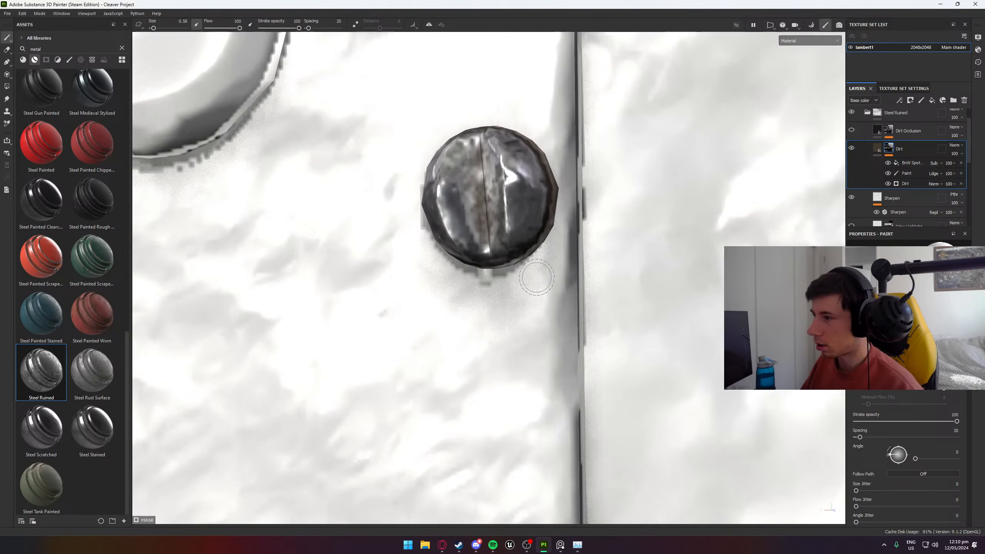
# - Compare the screw's front and side with the Dirt Occlusion layer shown and hidden
pyautogui.click(854, 132)
pyautogui.click(853, 132)
pyautogui.keyDown('alt'); pyautogui.moveTo(585, 232); pyautogui.dragTo(485, 237); pyautogui.keyUp('alt')
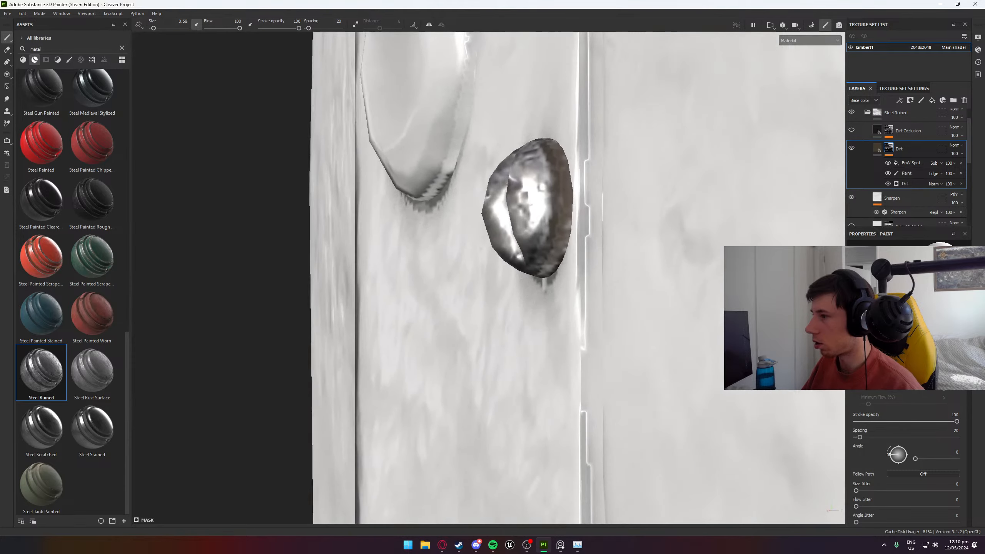
pyautogui.click(851, 132)
pyautogui.click(850, 131)
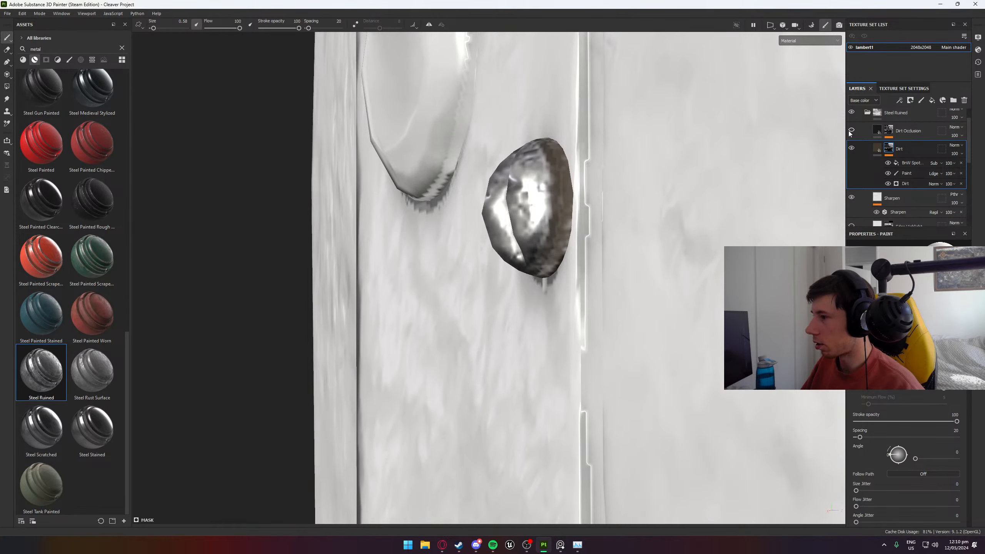
pyautogui.click(849, 132)
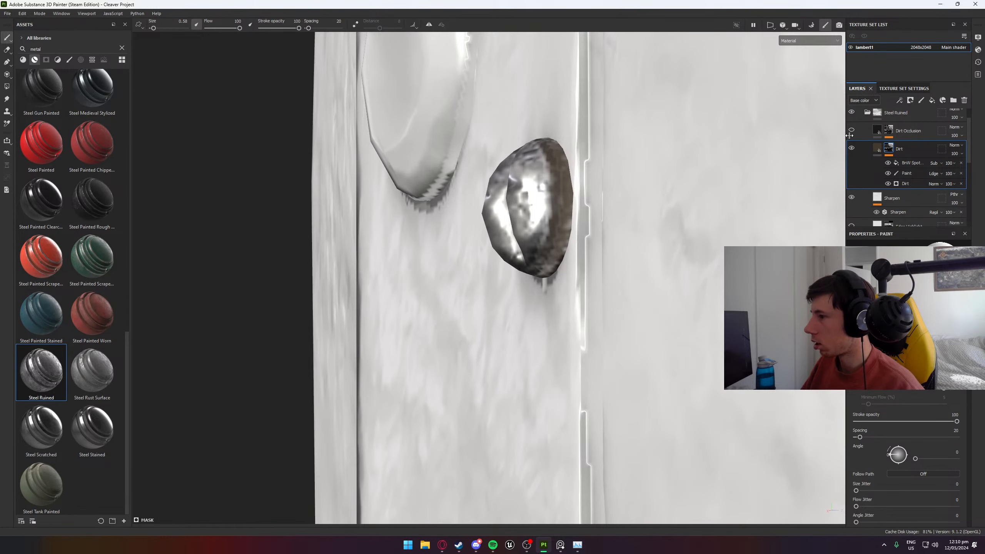
# - Show the Dirt Occlusion layer and open the settings of its Mask Builder generator
pyautogui.scroll(1, 850, 136)
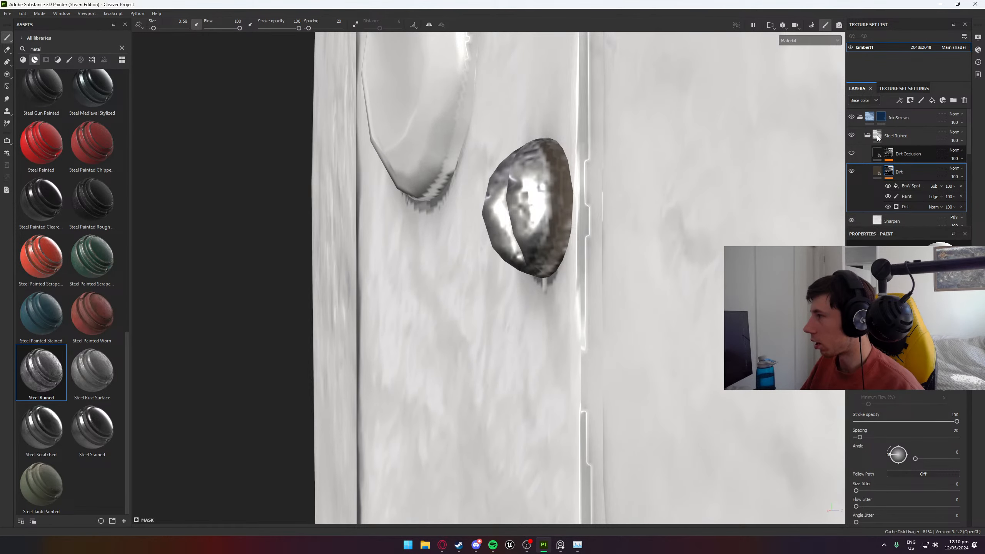
pyautogui.click(901, 156)
pyautogui.click(852, 152)
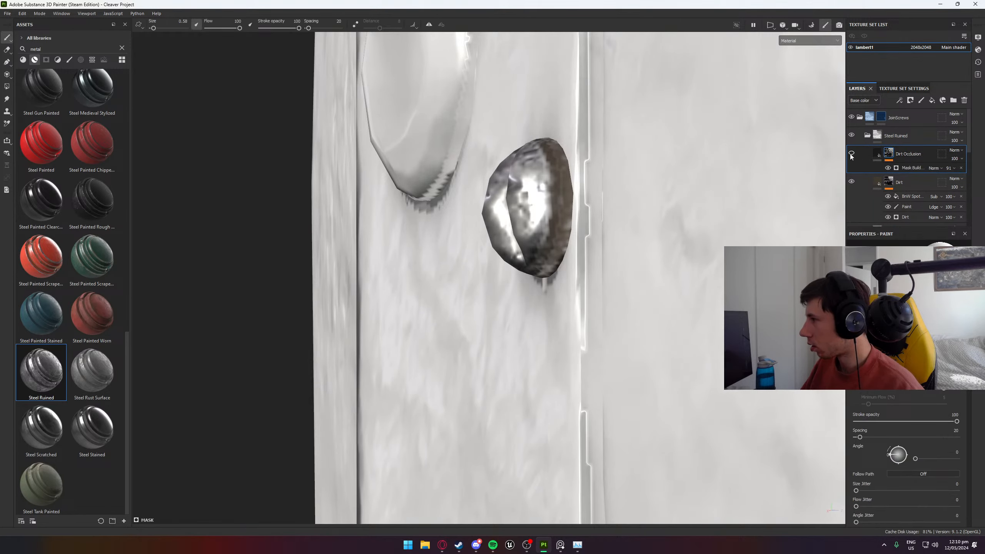
pyautogui.click(907, 168)
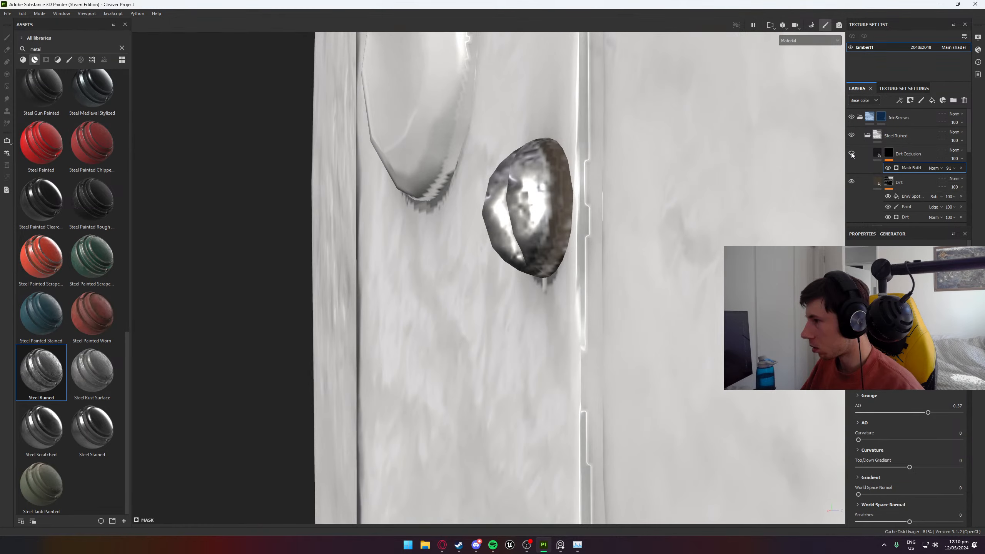
# - Collapse the Steel Ruined folder and examine the screws along the whole plate from close up and from afar
pyautogui.click(867, 136)
pyautogui.scroll(-8, 601, 254)
pyautogui.keyDown('alt'); pyautogui.moveTo(600, 286); pyautogui.dragTo(703, 352); pyautogui.keyUp('alt')
pyautogui.scroll(-4, 644, 348)
pyautogui.keyDown('alt'); pyautogui.moveTo(606, 387); pyautogui.dragTo(556, 120, button='middle'); pyautogui.keyUp('alt')
pyautogui.scroll(6, 597, 293)
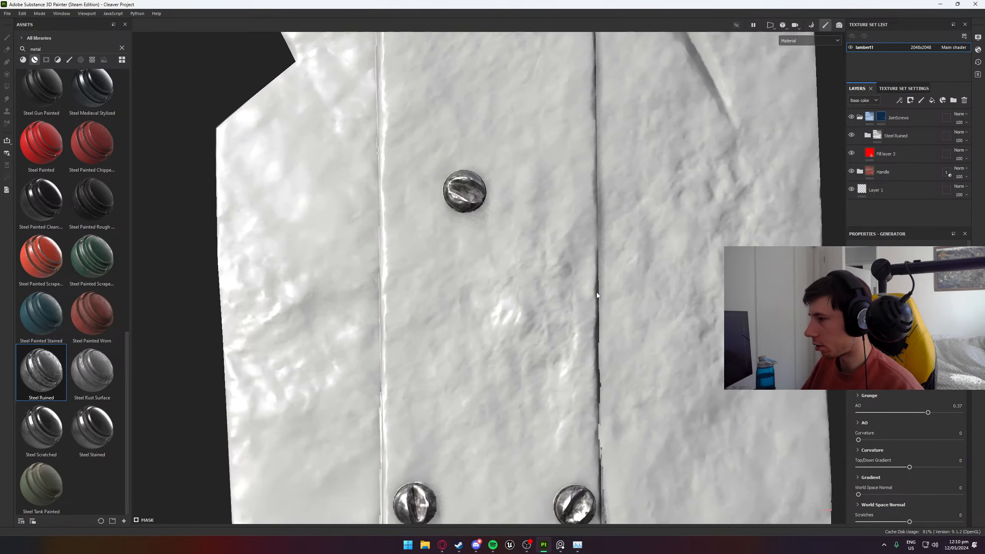
pyautogui.scroll(-4, 594, 257)
pyautogui.scroll(-1, 594, 254)
pyautogui.keyDown('alt'); pyautogui.moveTo(593, 254); pyautogui.dragTo(558, 279); pyautogui.keyUp('alt')
pyautogui.keyDown('alt'); pyautogui.moveTo(559, 279); pyautogui.dragTo(588, 184, button='middle'); pyautogui.keyUp('alt')
pyautogui.scroll(-5, 585, 174)
pyautogui.scroll(6, 580, 170)
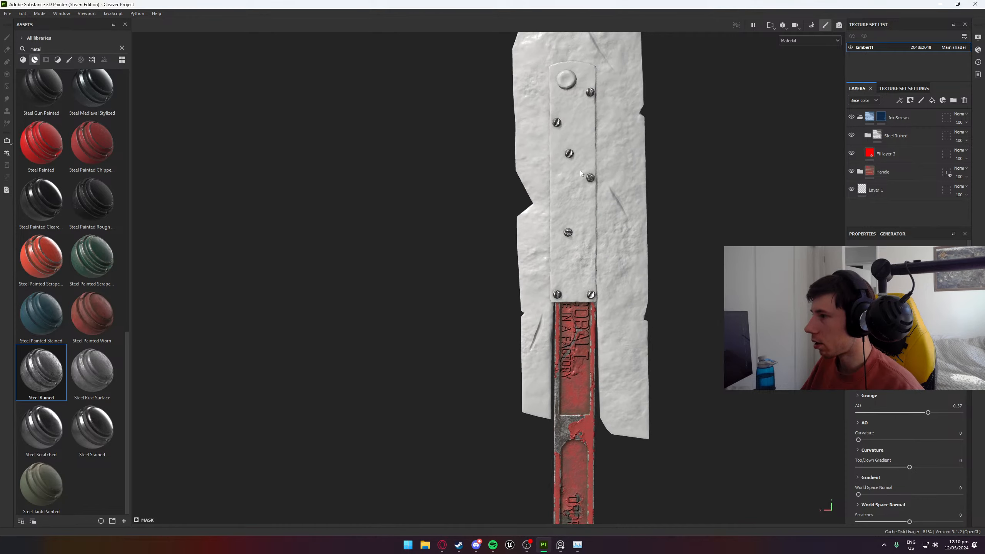
pyautogui.keyDown('alt'); pyautogui.moveTo(578, 146); pyautogui.dragTo(645, 129); pyautogui.keyUp('alt')
pyautogui.click(930, 118)
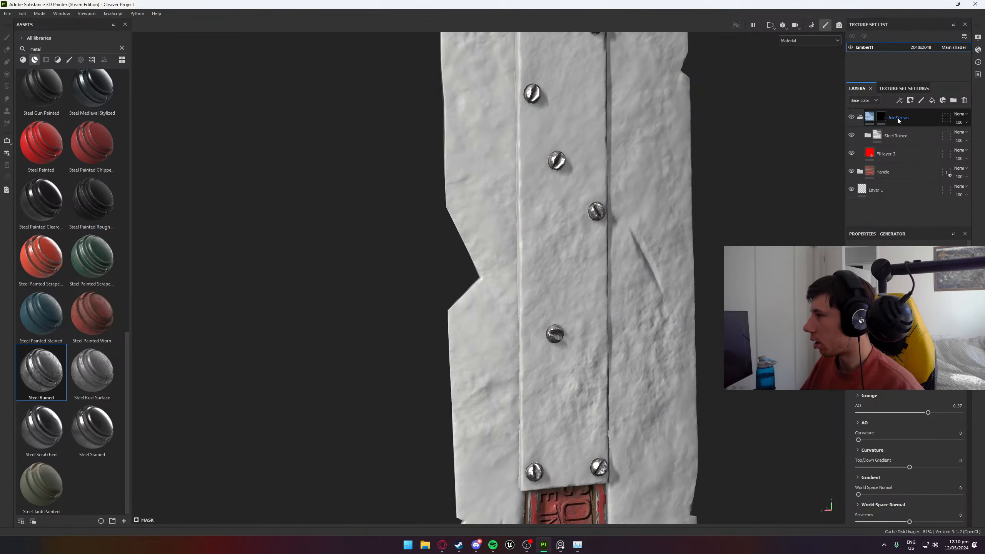
pyautogui.click(933, 101)
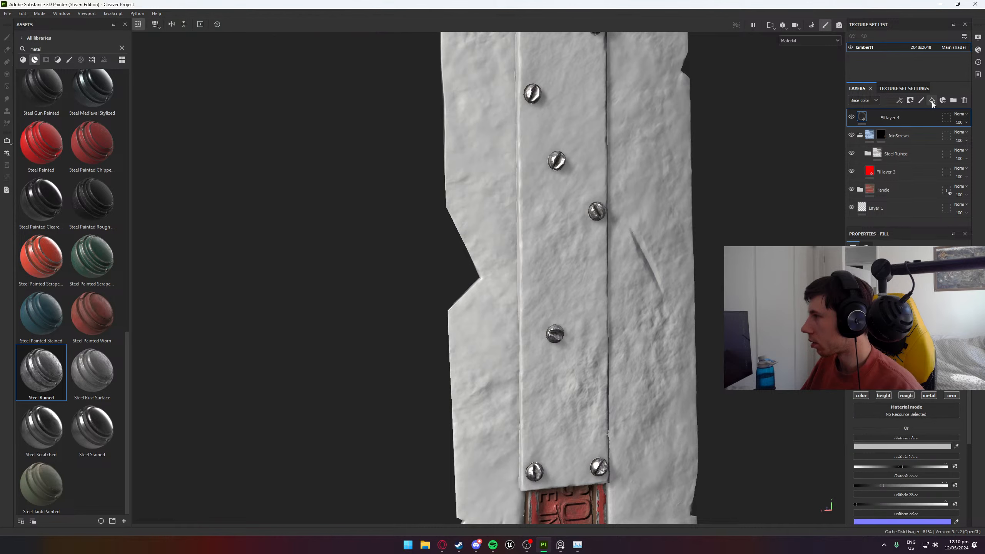
pyautogui.doubleClick(890, 118)
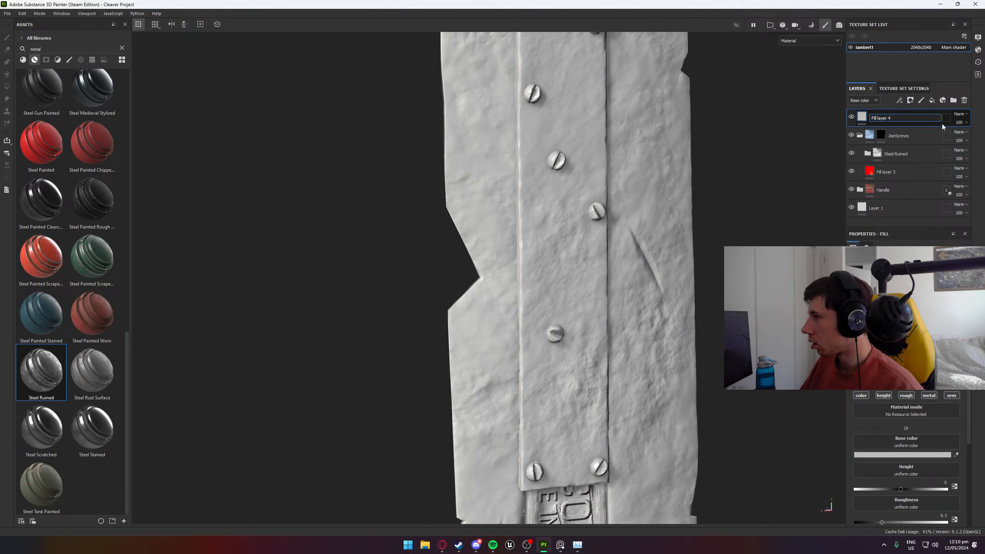
pyautogui.click(852, 119)
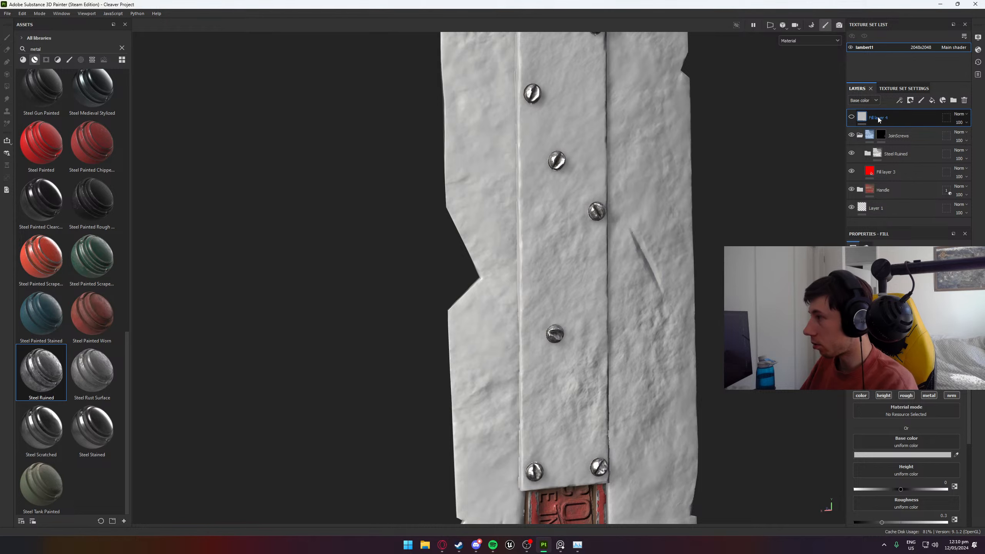
pyautogui.press('Delete')
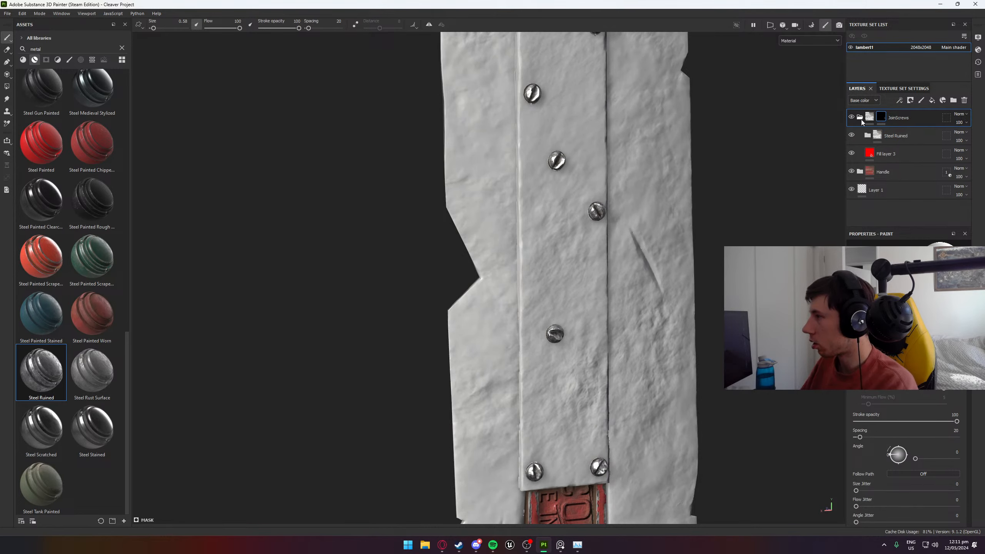
pyautogui.click(932, 100)
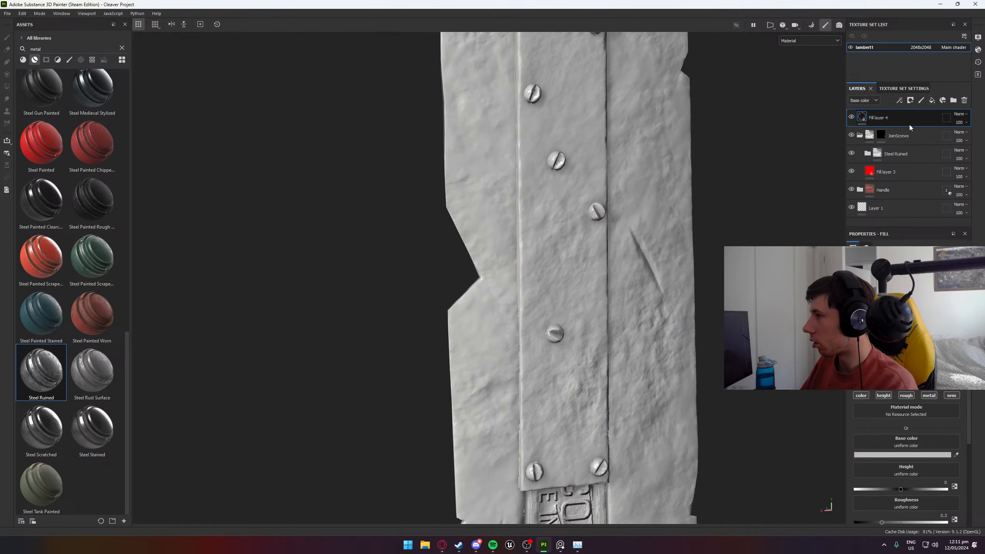
pyautogui.moveTo(894, 123)
pyautogui.mouseDown()
pyautogui.moveTo(904, 148)
pyautogui.moveTo(893, 118)
pyautogui.mouseUp()
pyautogui.press('Delete')
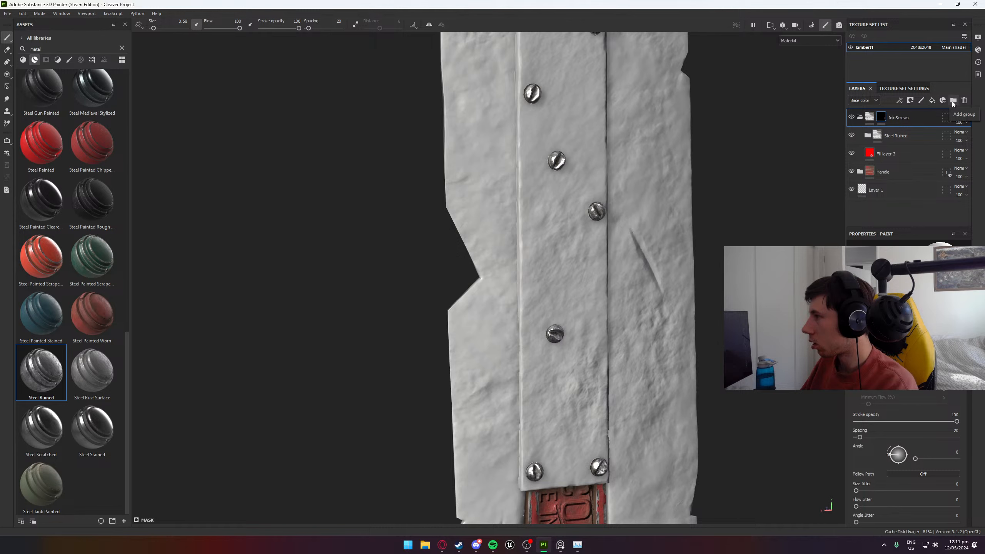
# - Create a new group inside the JoinScrews folder above Steel Ruined and copy the JoinScrews folder's mask
pyautogui.click(953, 100)
pyautogui.moveTo(910, 119); pyautogui.dragTo(917, 145)
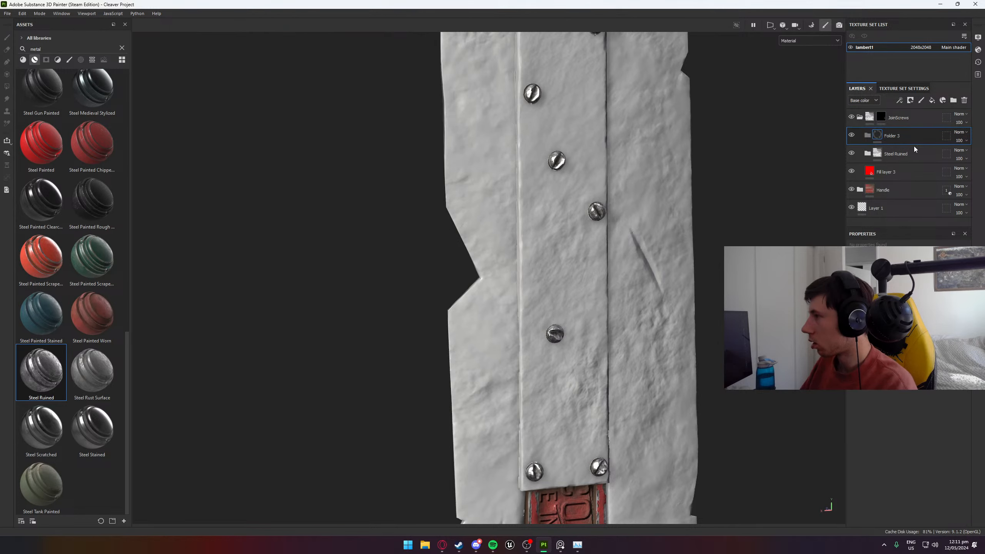
pyautogui.click(882, 117)
pyautogui.rightClick(883, 118)
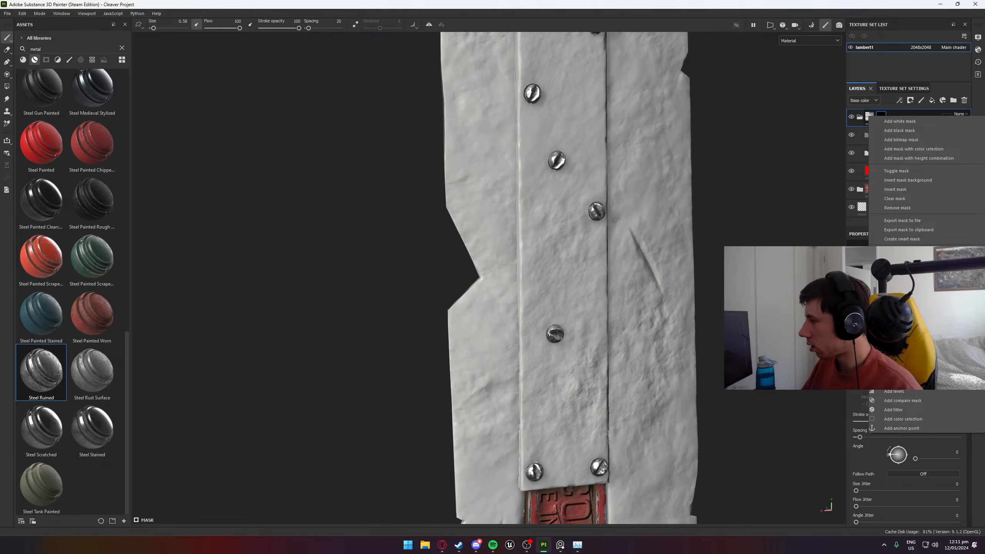
pyautogui.press('Escape')
# - Add a black mask to the Steel Ruined folder and paste the copied screw mask into it
pyautogui.click(915, 152)
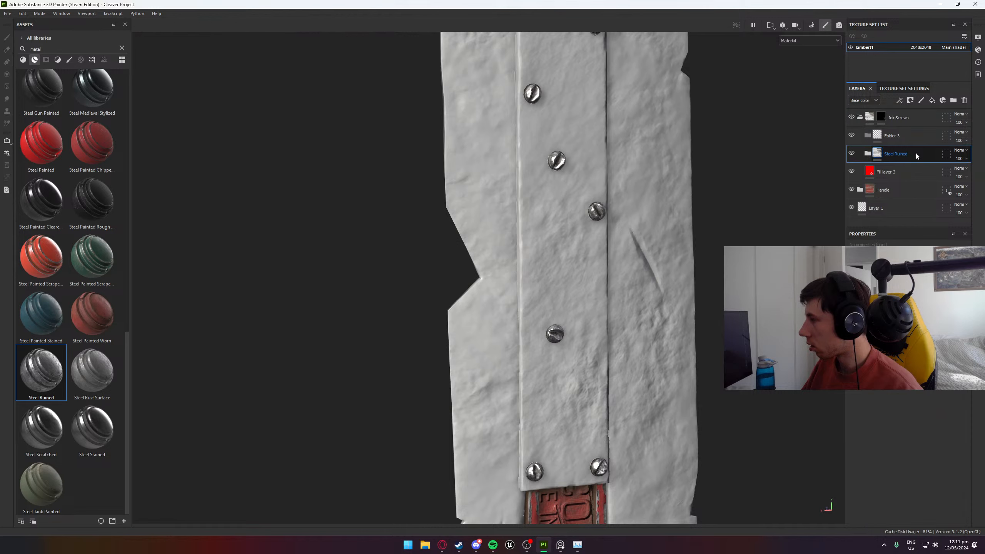
pyautogui.rightClick(917, 154)
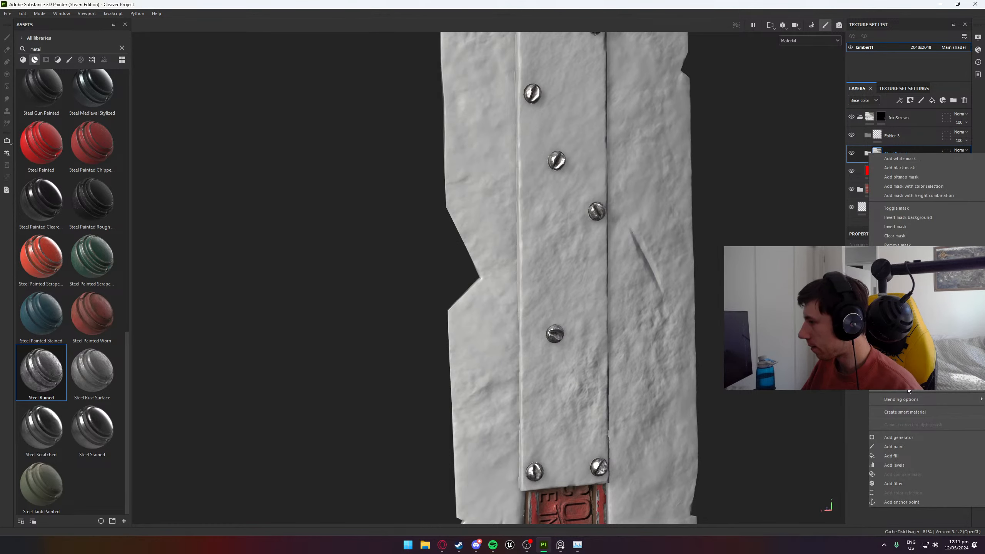
pyautogui.click(908, 169)
pyautogui.rightClick(893, 151)
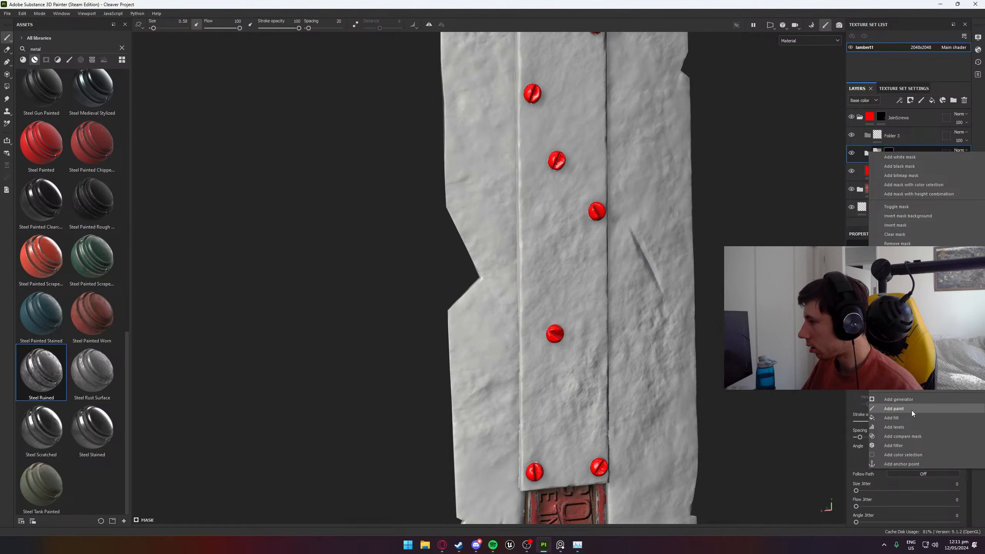
pyautogui.click(901, 276)
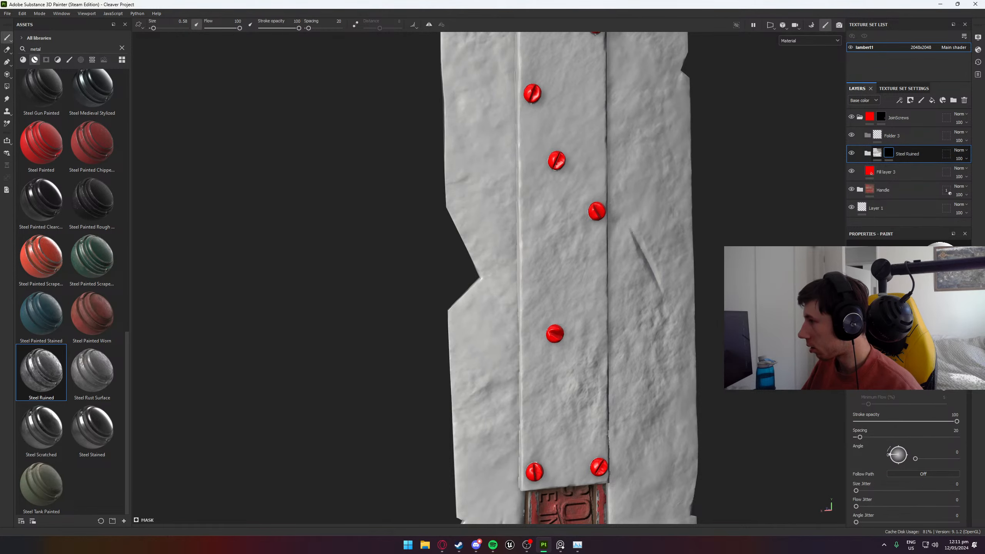
pyautogui.keyDown('alt'); pyautogui.moveTo(669, 210); pyautogui.dragTo(646, 207); pyautogui.keyUp('alt')
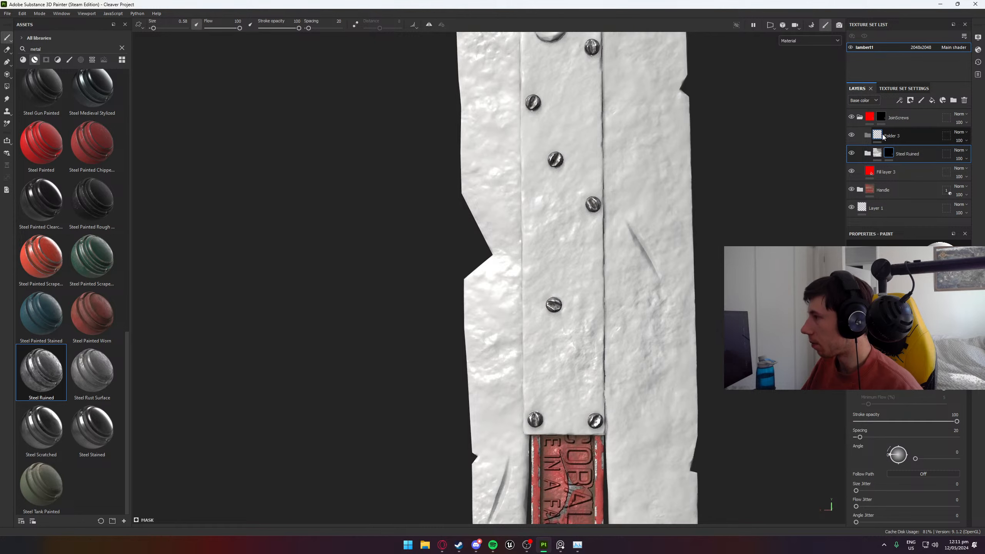
# - Remove the mask from the JoinScrews folder
pyautogui.click(912, 138)
pyautogui.keyDown('alt'); pyautogui.moveTo(687, 191); pyautogui.dragTo(666, 310, button='middle'); pyautogui.keyUp('alt')
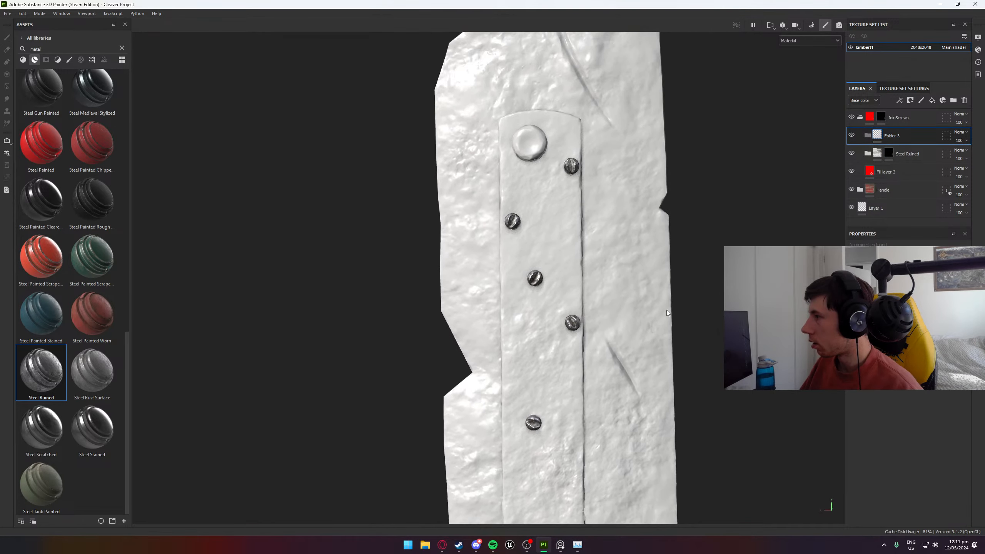
pyautogui.click(908, 120)
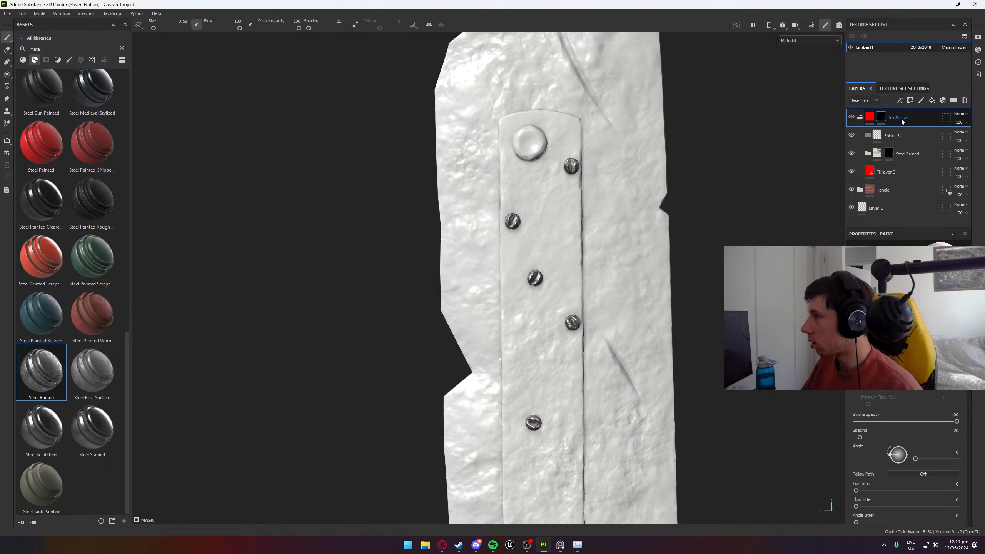
pyautogui.rightClick(881, 121)
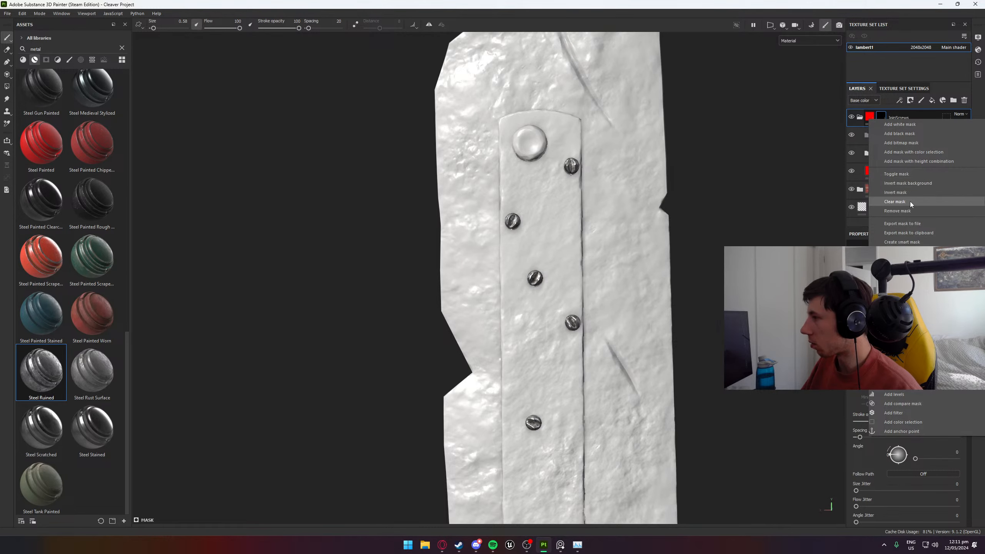
pyautogui.click(910, 209)
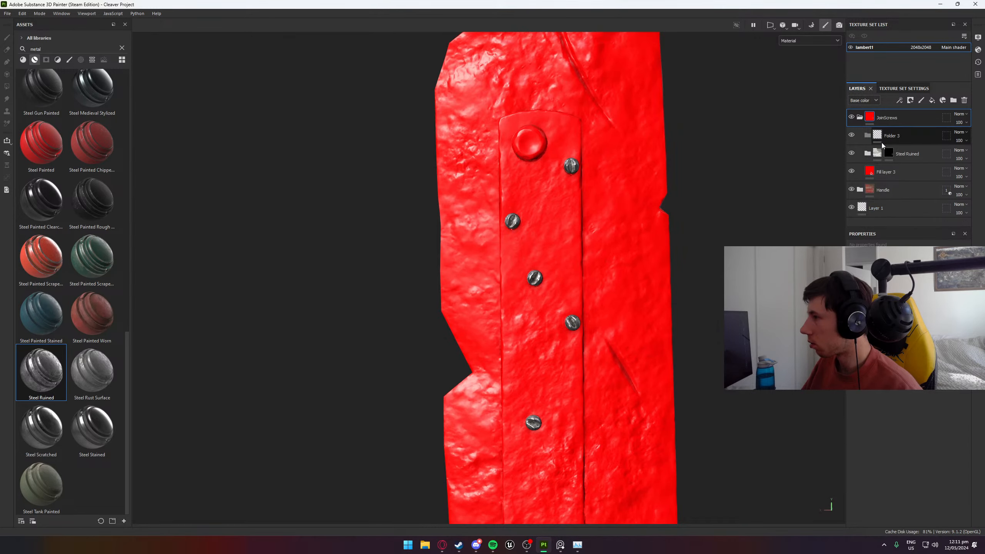
# - Hide and delete the red Fill layer 3 from the JoinScrews folder
pyautogui.click(852, 171)
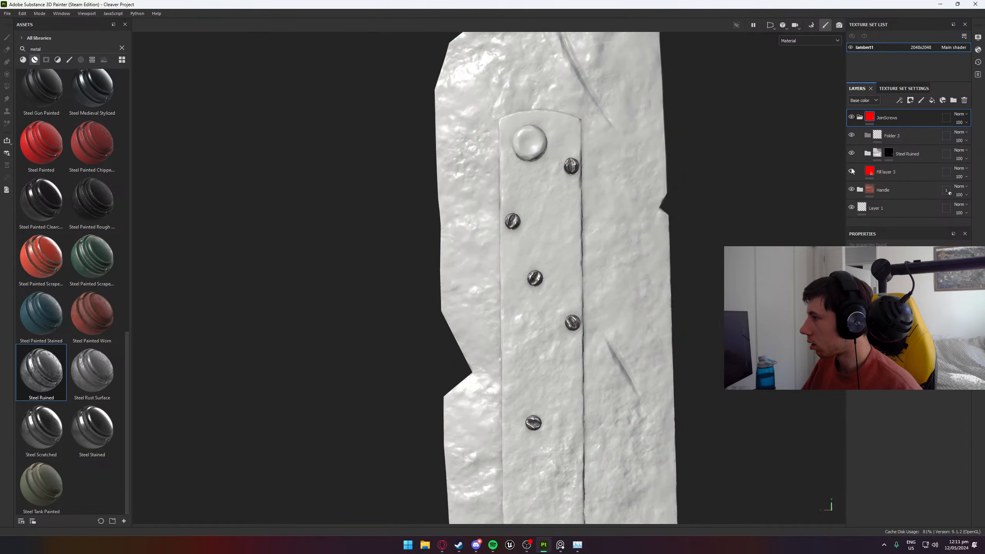
pyautogui.click(893, 171)
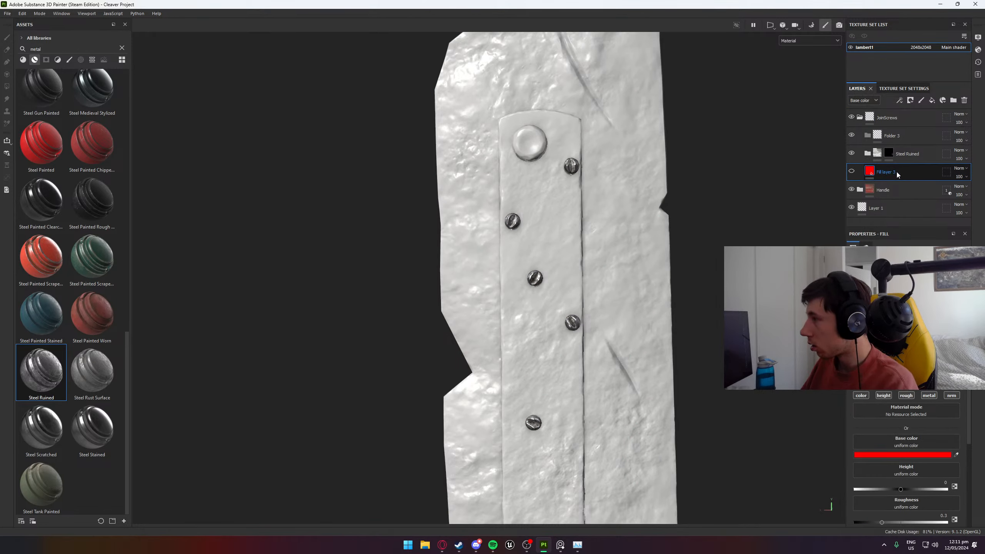
pyautogui.press('Delete')
# - Add a black mask to the empty Folder 3 and rename the folder Large Join
pyautogui.click(902, 139)
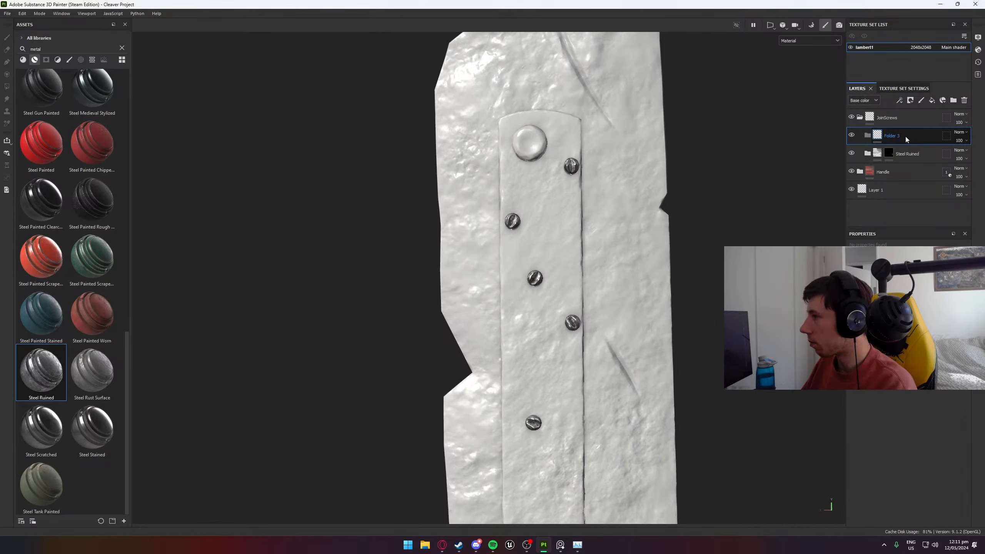
pyautogui.rightClick(906, 140)
pyautogui.click(908, 152)
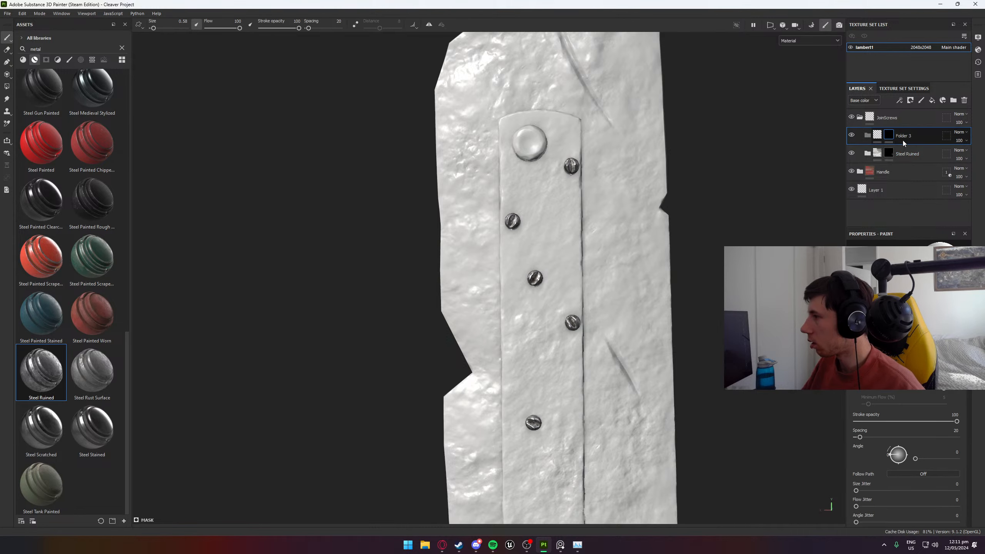
pyautogui.doubleClick(906, 136)
pyautogui.click(891, 135)
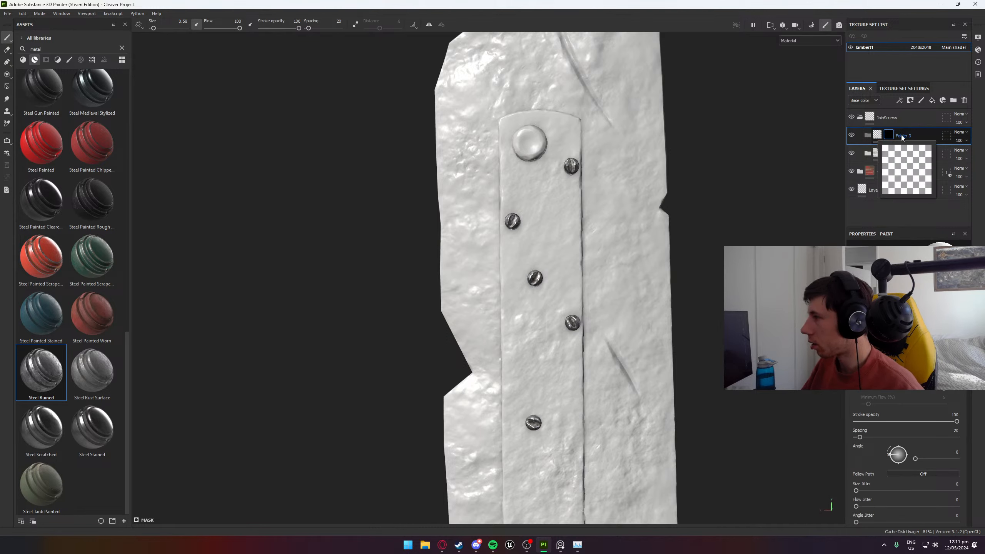
pyautogui.doubleClick(902, 134)
pyautogui.write('Large Join')
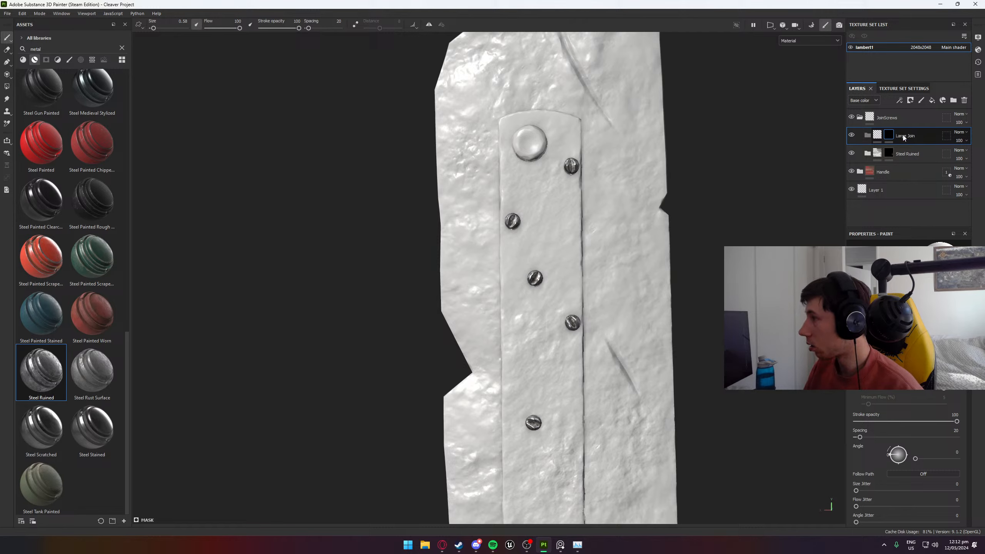
pyautogui.press('Return')
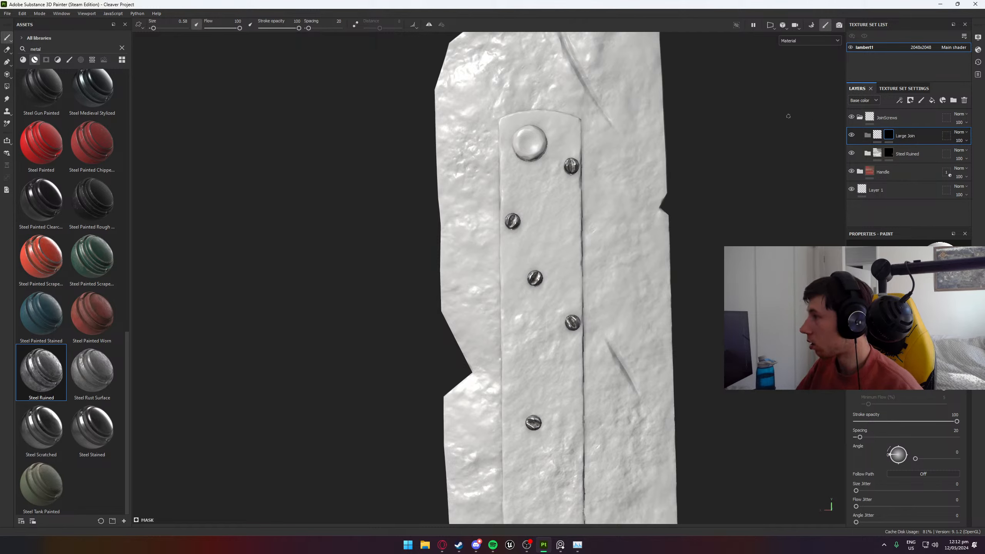
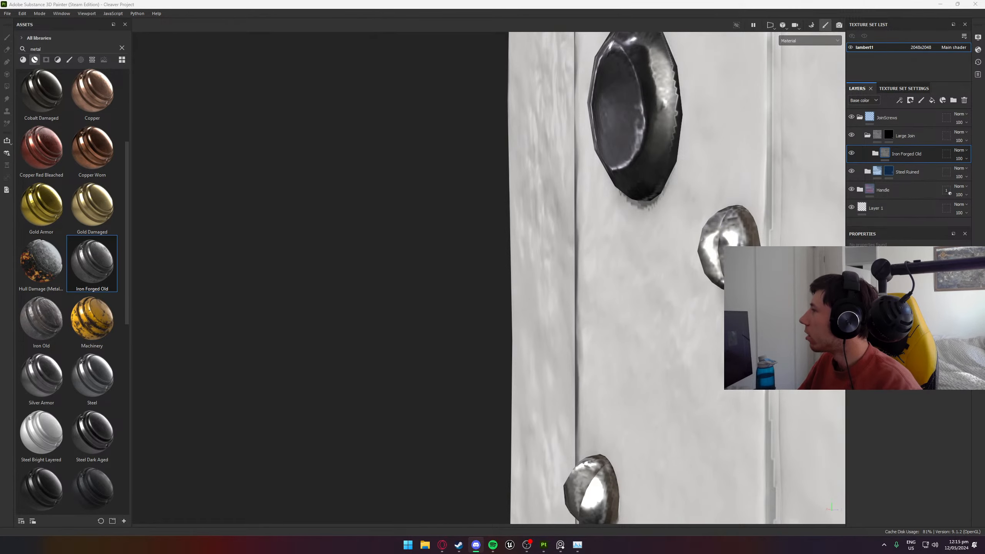
# - Switch to Discord and read the opening of the Deep Mine Issue post, including the enlarged stone deposit image
pyautogui.moveTo(984, 106); pyautogui.dragTo(438, 3)
pyautogui.scroll(10, 450, 248)
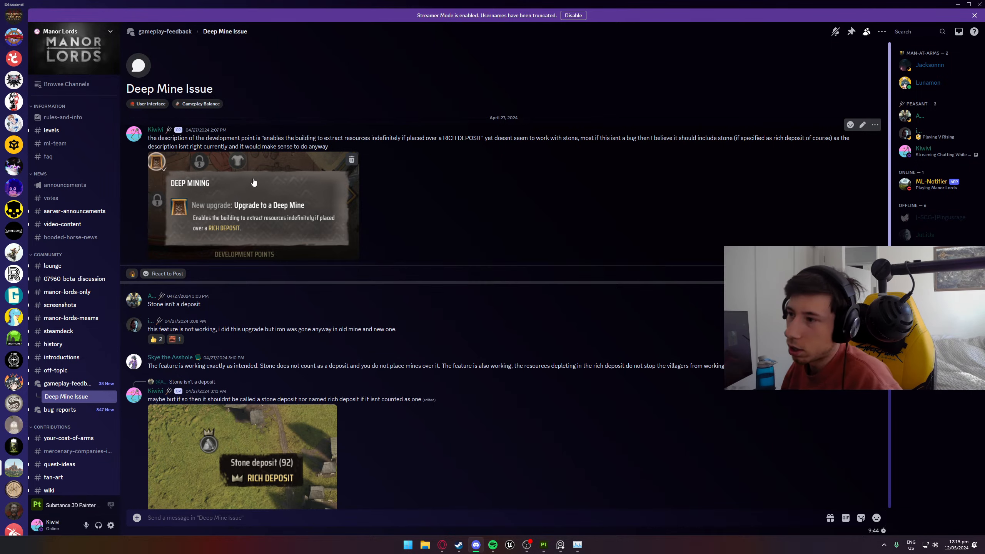
pyautogui.moveTo(261, 138); pyautogui.dragTo(567, 136)
pyautogui.click(362, 137)
pyautogui.click(397, 139)
pyautogui.click(440, 138)
pyautogui.click(490, 134)
pyautogui.click(565, 137)
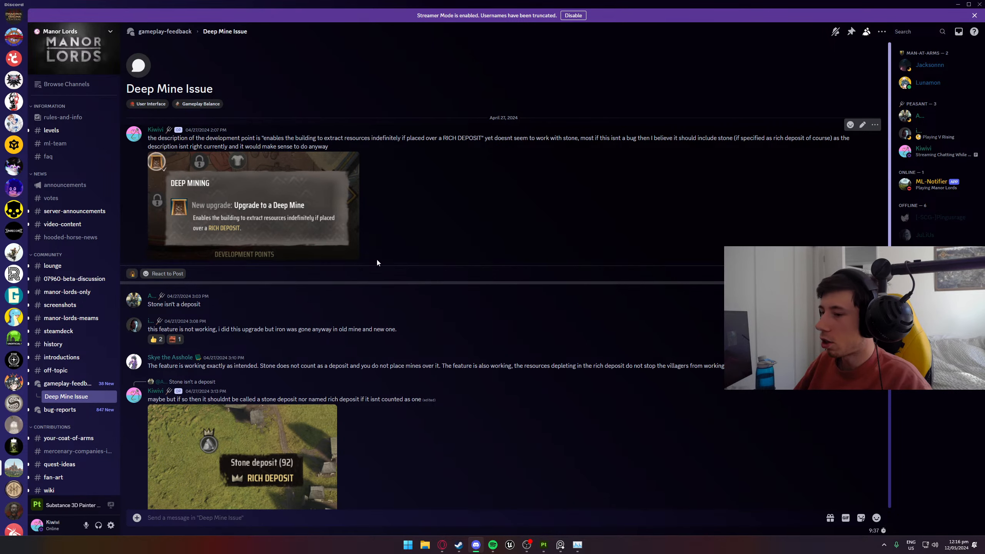
pyautogui.scroll(-3, 377, 263)
pyautogui.click(330, 364)
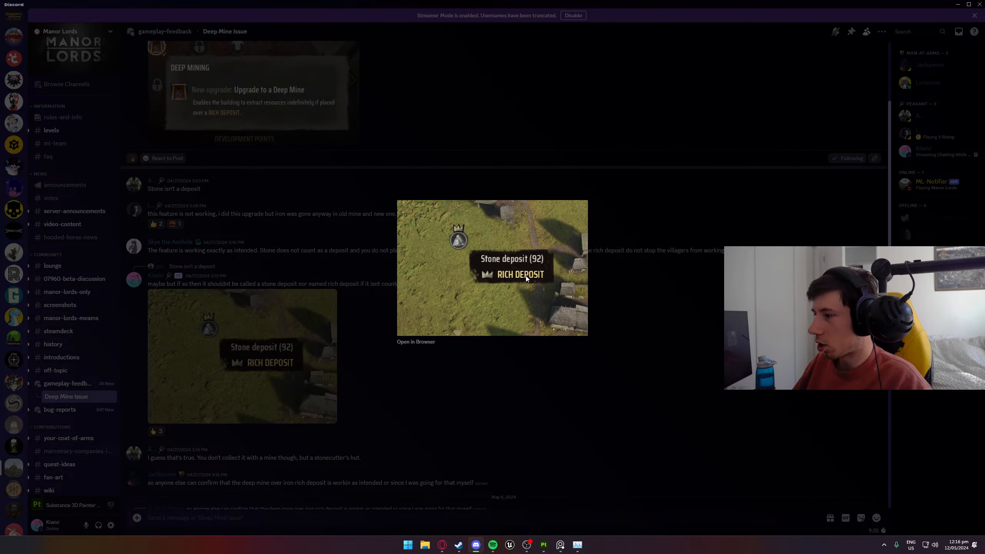
pyautogui.click(543, 371)
pyautogui.scroll(2, 399, 215)
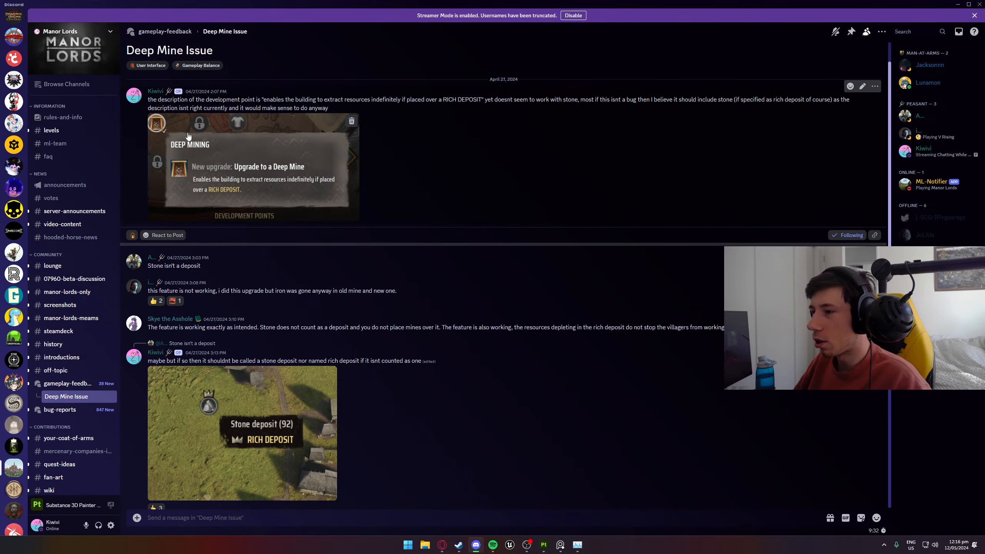
pyautogui.scroll(-10, 248, 194)
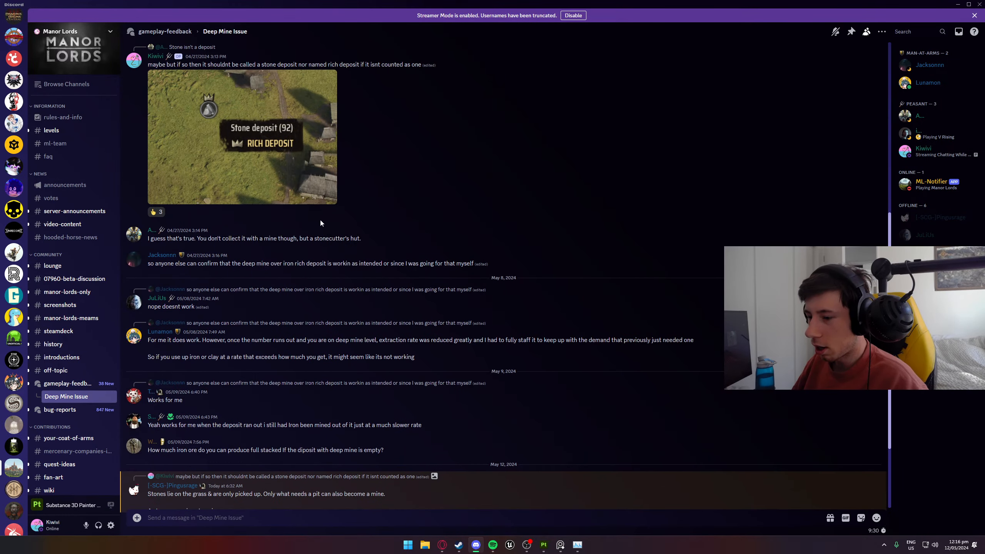
# - Read the newest replies in the Deep Mine Issue thread about stone deposits and the wording of the description
pyautogui.moveTo(167, 457); pyautogui.dragTo(293, 463)
pyautogui.click(224, 457)
pyautogui.click(230, 458)
pyautogui.click(283, 458)
pyautogui.moveTo(230, 458); pyautogui.dragTo(355, 457)
pyautogui.click(263, 457)
pyautogui.click(295, 457)
pyautogui.click(268, 457)
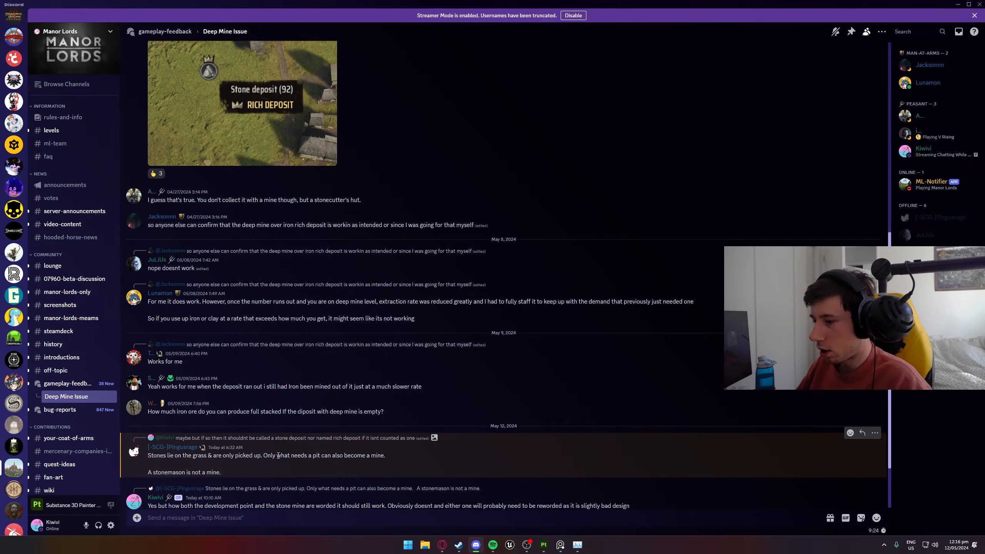
pyautogui.moveTo(268, 458); pyautogui.dragTo(363, 460)
pyautogui.click(285, 457)
pyautogui.click(303, 457)
pyautogui.moveTo(303, 457); pyautogui.dragTo(371, 458)
pyautogui.click(371, 459)
pyautogui.moveTo(192, 472); pyautogui.dragTo(555, 469)
pyautogui.click(264, 470)
pyautogui.click(289, 474)
pyautogui.click(347, 471)
pyautogui.click(511, 471)
pyautogui.click(516, 471)
pyautogui.click(554, 470)
pyautogui.scroll(-1, 469, 456)
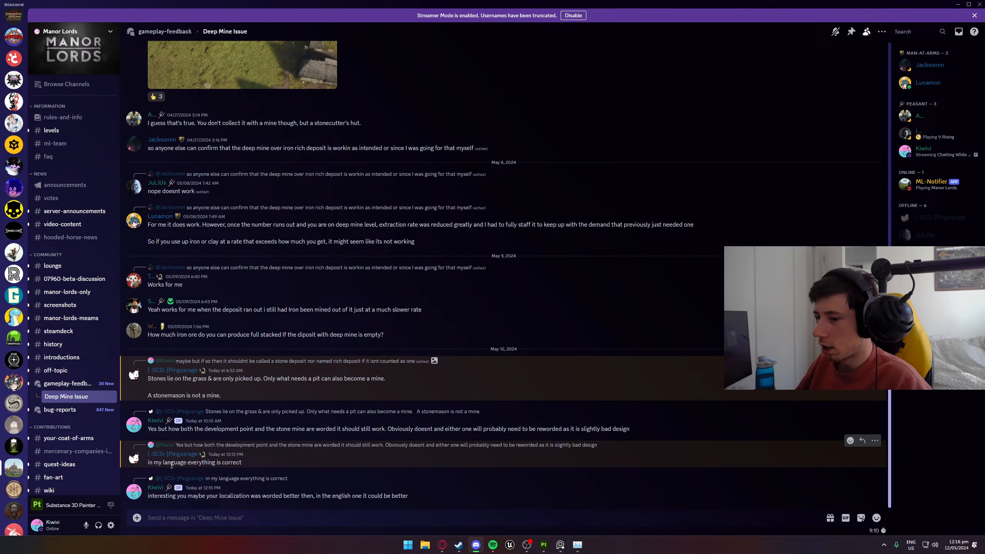
pyautogui.moveTo(153, 463); pyautogui.dragTo(178, 461)
pyautogui.click(215, 463)
pyautogui.click(179, 460)
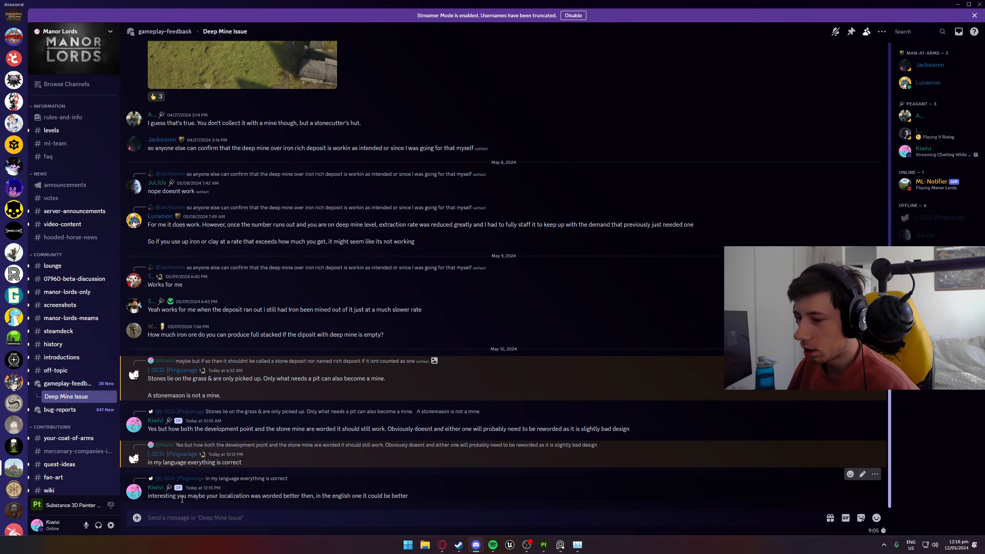
# - Edit the last sent message in the thread, removing the stray word "you" before "maybe", and save it
pyautogui.moveTo(180, 499); pyautogui.dragTo(228, 496)
pyautogui.click(206, 496)
pyautogui.press('Up')
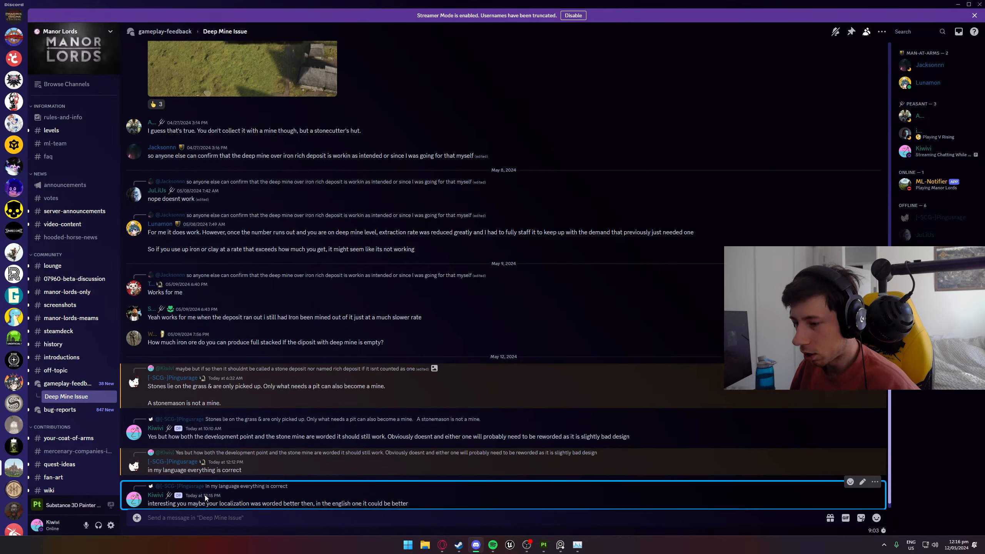
pyautogui.press('Down')
pyautogui.click(206, 494)
pyautogui.rightClick(206, 494)
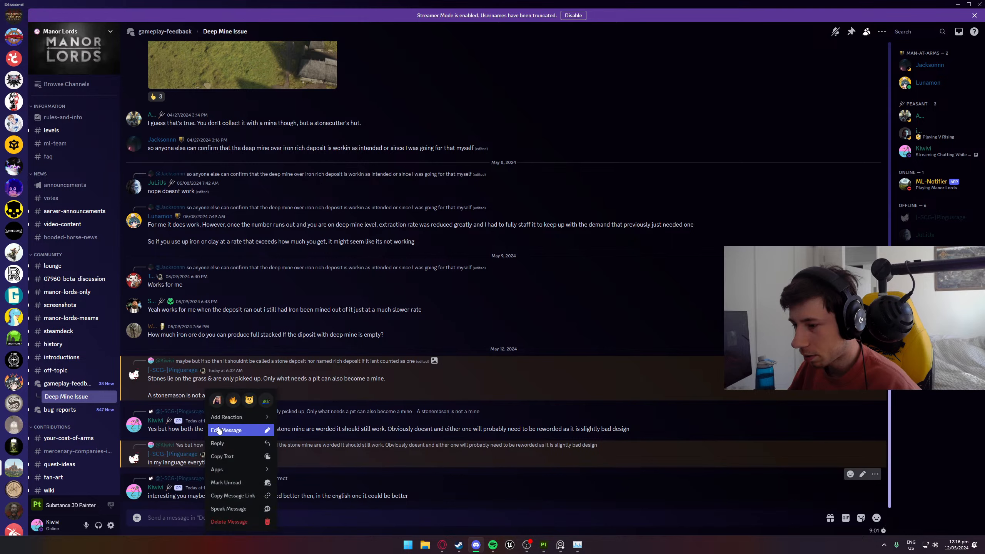
pyautogui.click(233, 431)
pyautogui.press('BackSpace')
pyautogui.press('BackSpace')
pyautogui.press('BackSpace')
pyautogui.press('BackSpace')
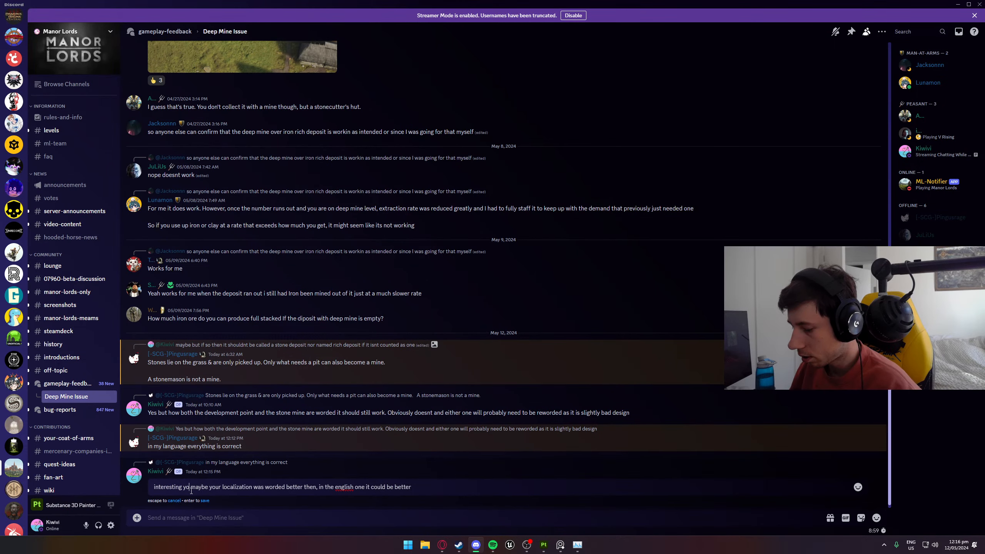
pyautogui.press('Return')
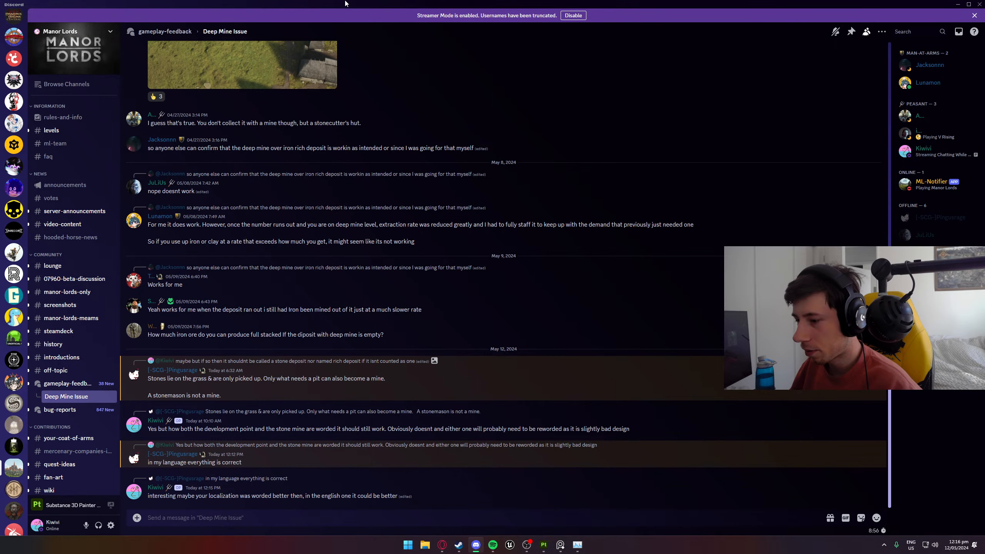
# - Look through the Discord thread once more and return to Substance 3D Painter
pyautogui.moveTo(324, 3); pyautogui.dragTo(984, 4)
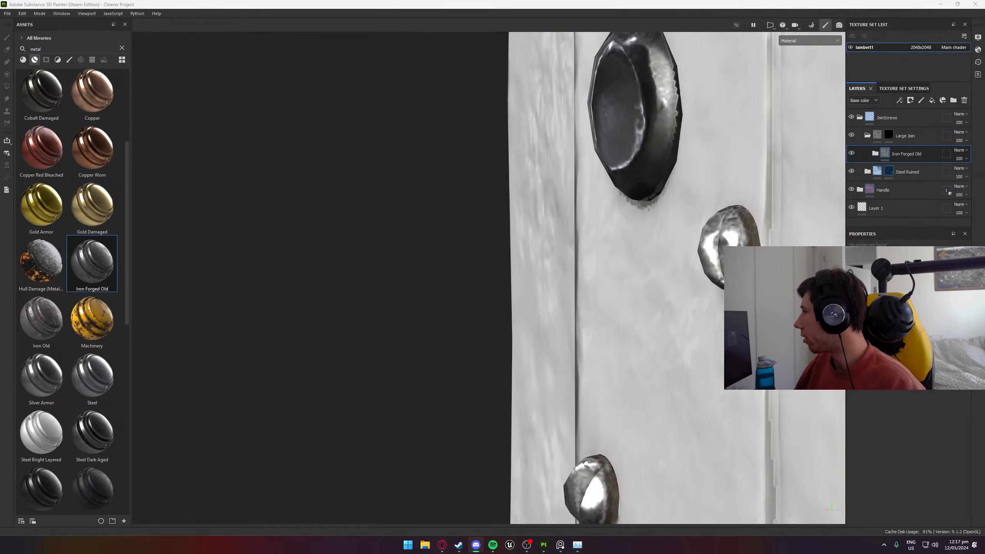
pyautogui.moveTo(984, 303); pyautogui.dragTo(357, 0)
pyautogui.scroll(-8, 362, 293)
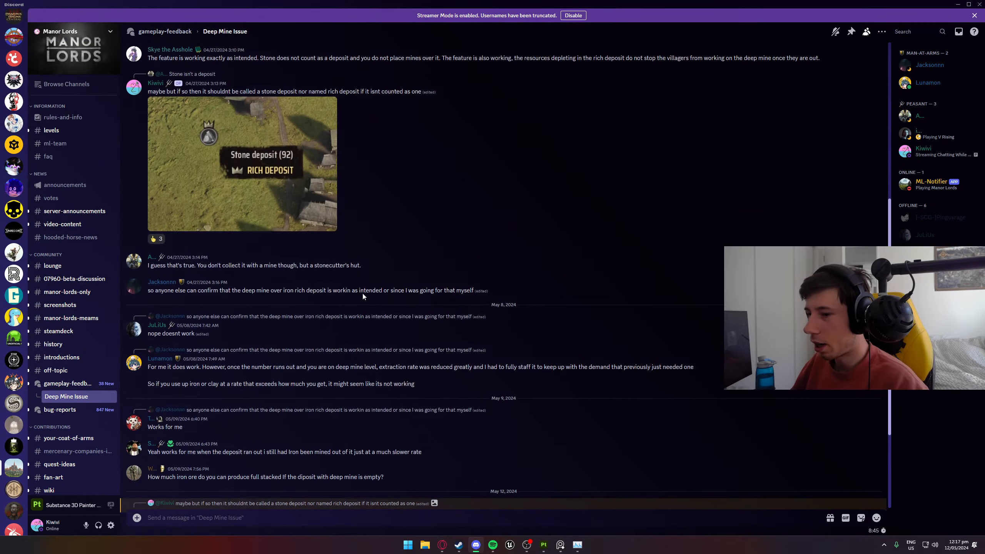
pyautogui.scroll(-4, 363, 293)
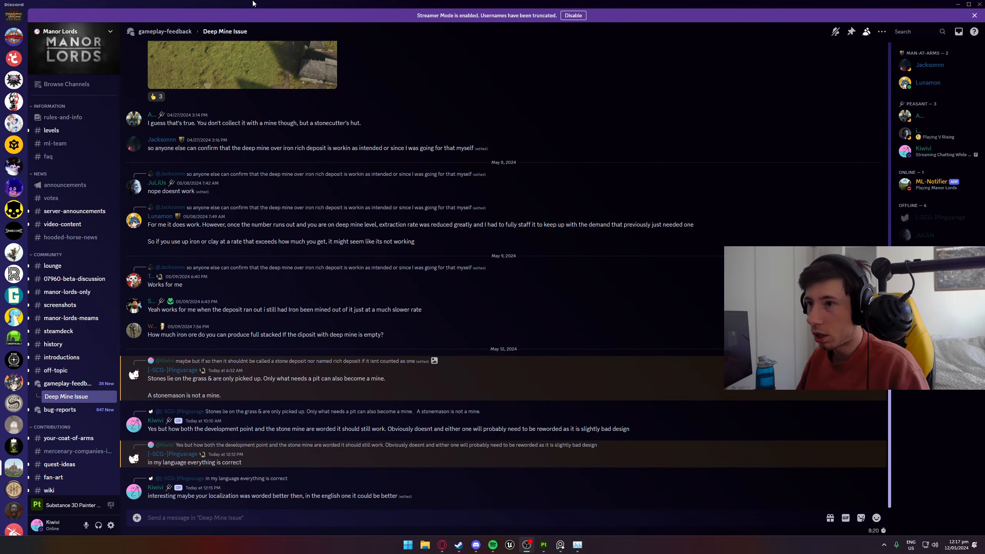
pyautogui.moveTo(223, 5)
pyautogui.mouseDown()
pyautogui.moveTo(274, 7)
pyautogui.moveTo(984, 203)
pyautogui.mouseUp()
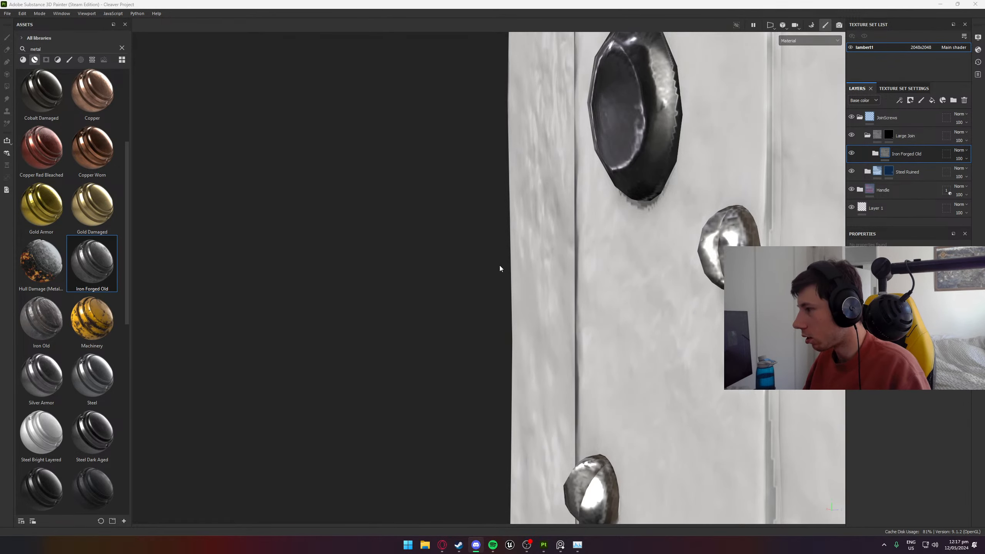
# - Expand the Iron Forged Old folder and hide its Sharpen, Edges, Surface details, Dirt and Stains layers
pyautogui.scroll(-2, 348, 254)
pyautogui.keyDown('alt'); pyautogui.moveTo(408, 221); pyautogui.dragTo(673, 103); pyautogui.keyUp('alt')
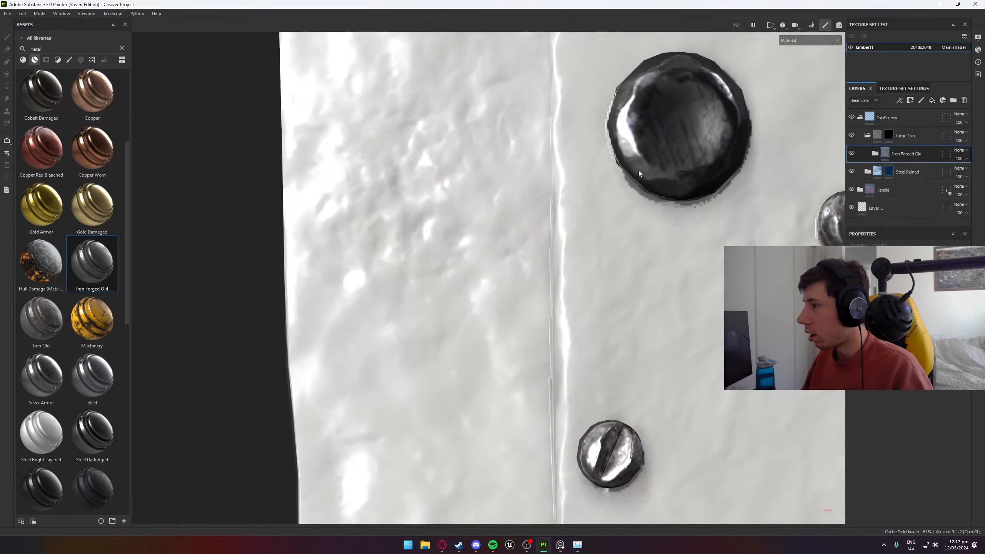
pyautogui.keyDown('alt'); pyautogui.moveTo(683, 99); pyautogui.dragTo(488, 252, button='middle'); pyautogui.keyUp('alt')
pyautogui.scroll(-3, 488, 253)
pyautogui.keyDown('alt'); pyautogui.moveTo(488, 253); pyautogui.dragTo(444, 253); pyautogui.keyUp('alt')
pyautogui.scroll(3, 445, 254)
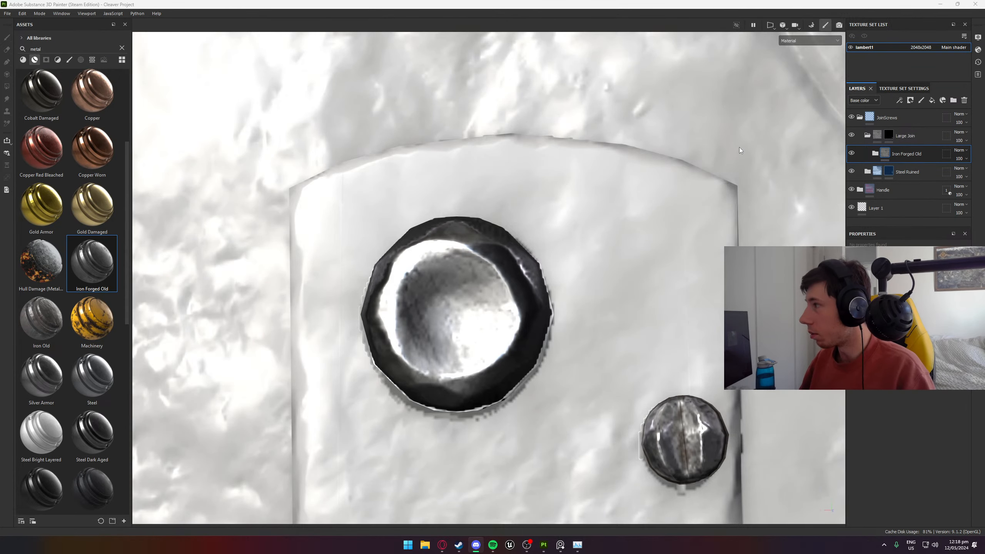
pyautogui.click(867, 159)
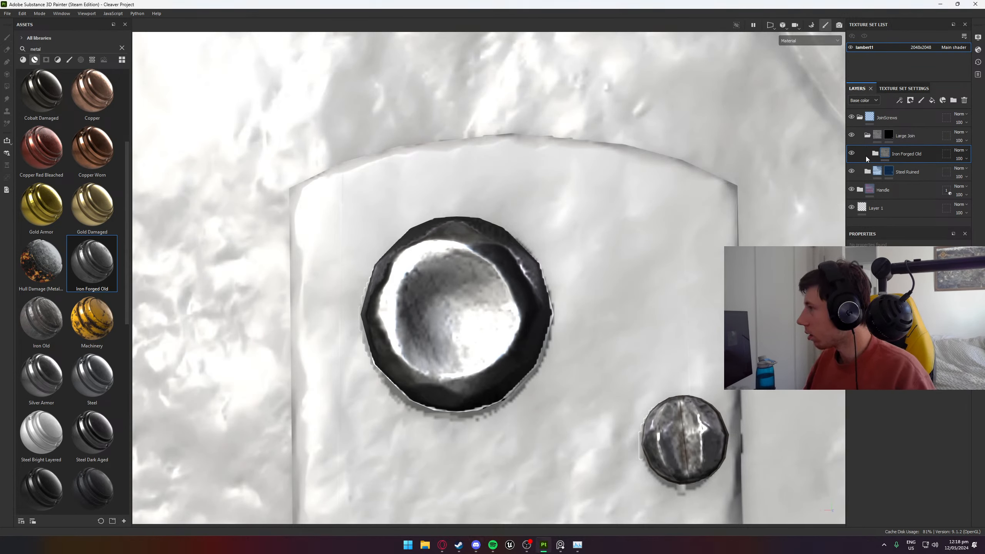
pyautogui.click(875, 155)
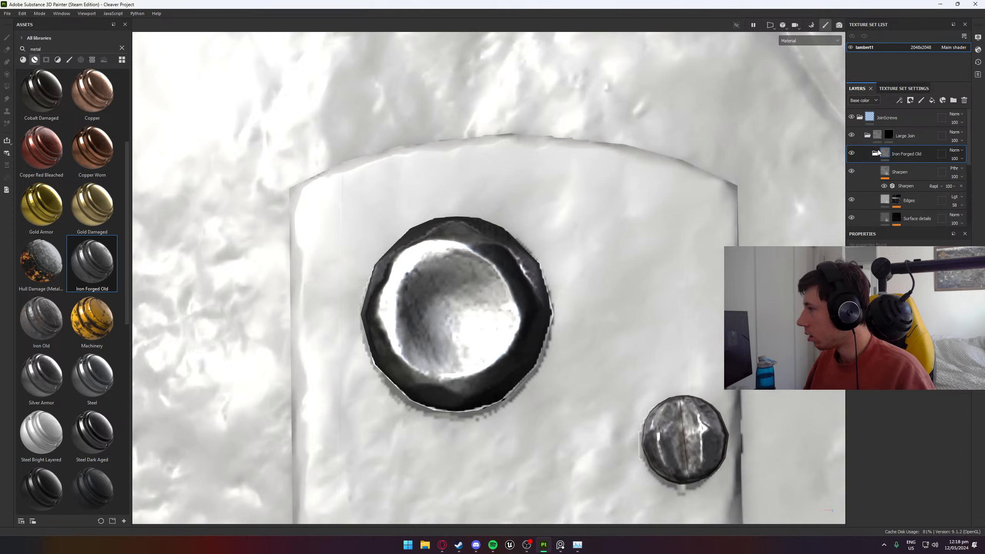
pyautogui.scroll(-2, 878, 172)
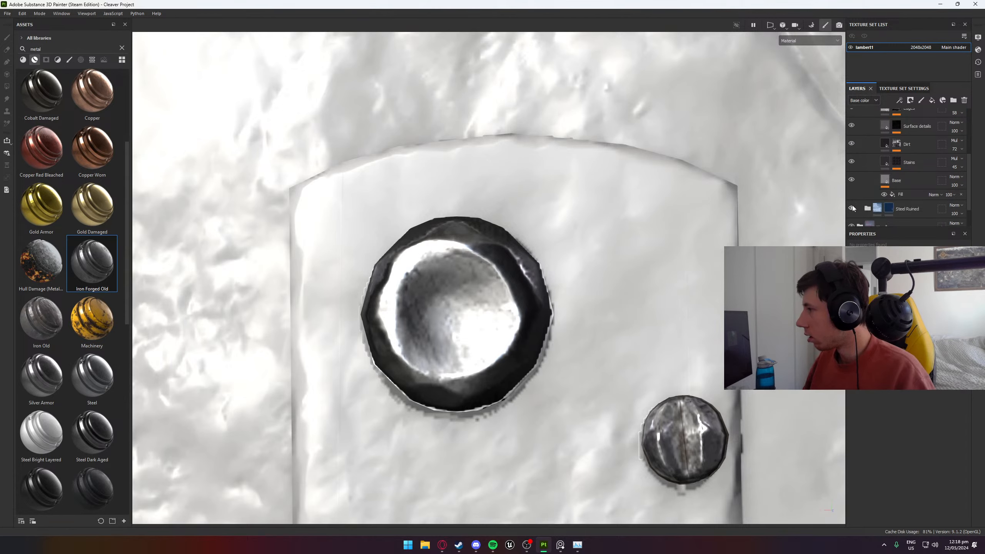
pyautogui.scroll(3, 853, 177)
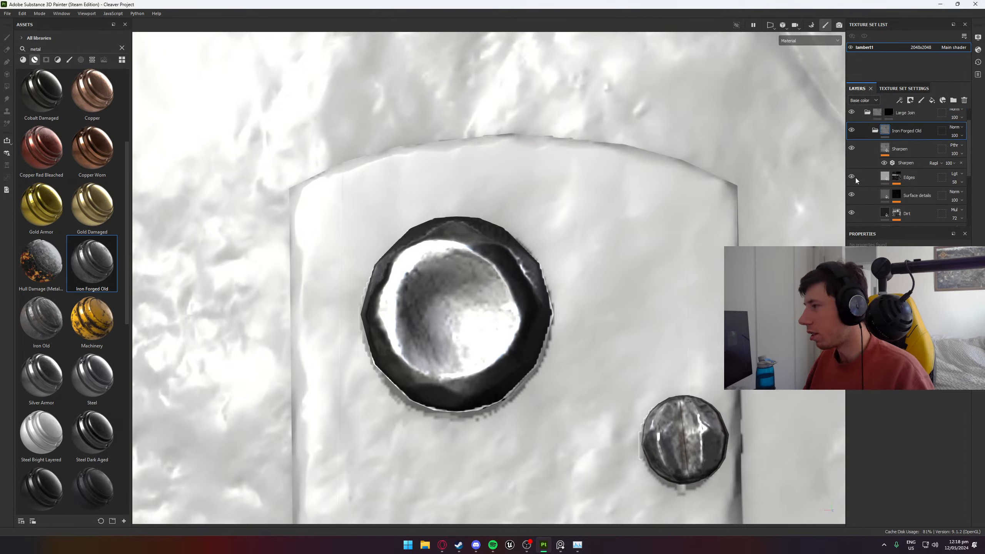
pyautogui.moveTo(852, 148); pyautogui.dragTo(853, 208)
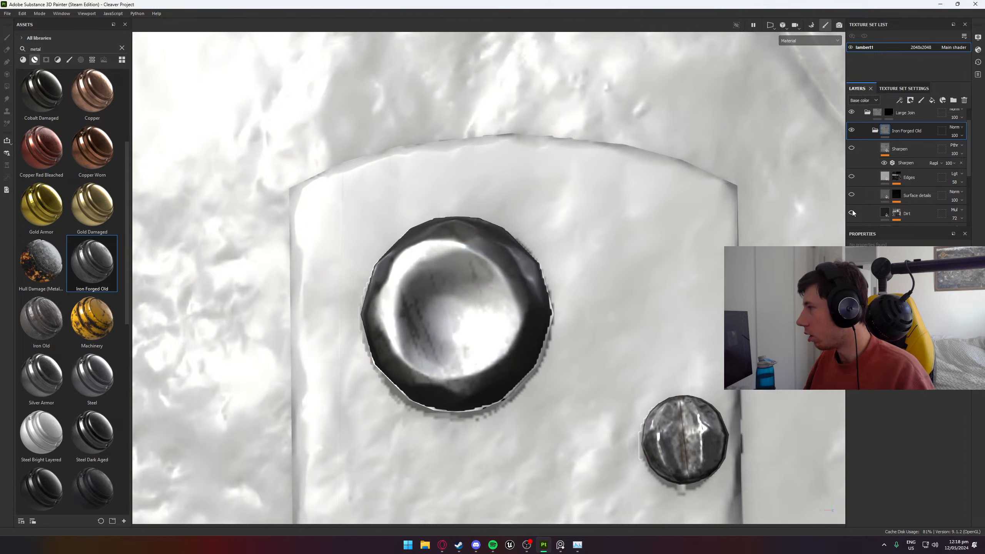
pyautogui.scroll(-2, 868, 187)
pyautogui.scroll(-1, 865, 184)
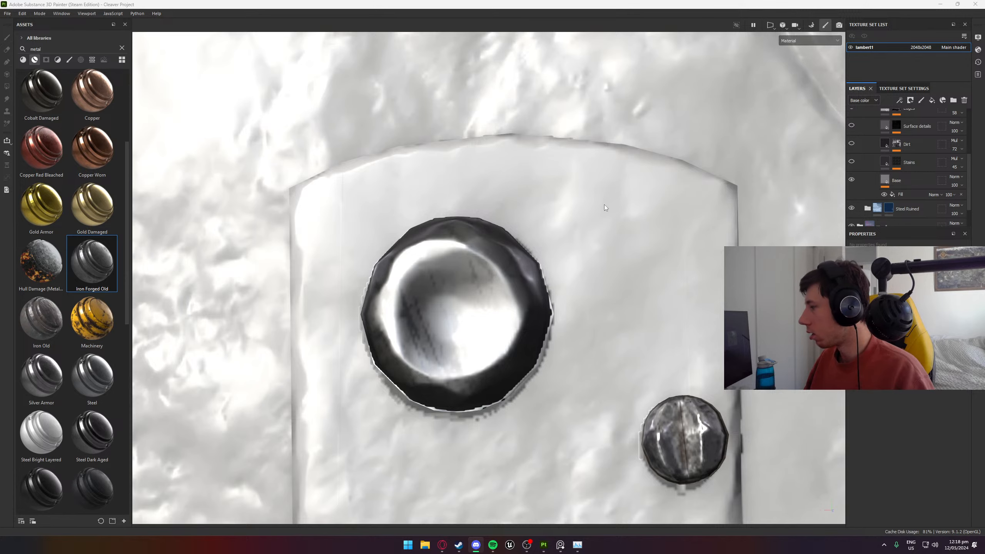
# - Compare the large rivet with the Base layer of Iron Forged Old hidden and shown
pyautogui.scroll(-2, 604, 206)
pyautogui.scroll(2, 519, 269)
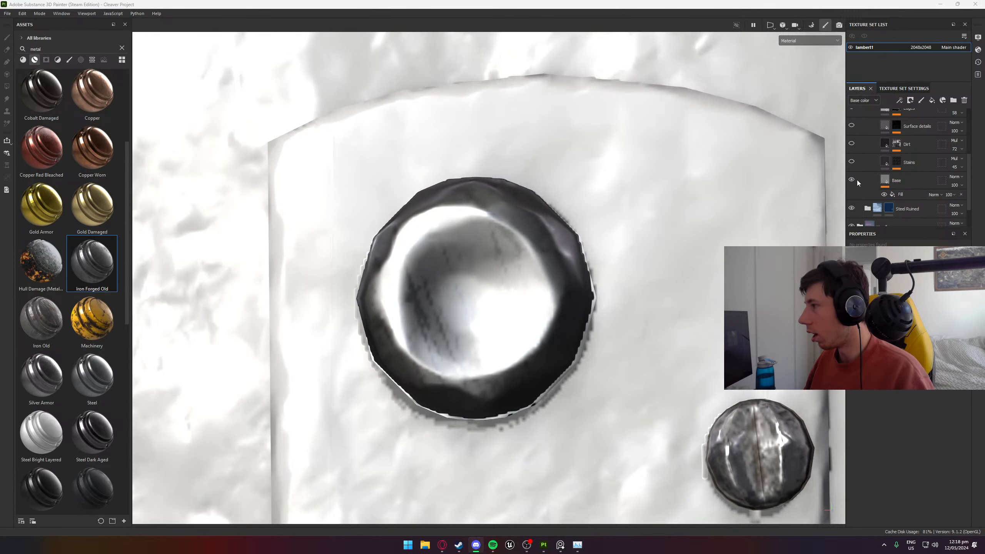
pyautogui.click(904, 194)
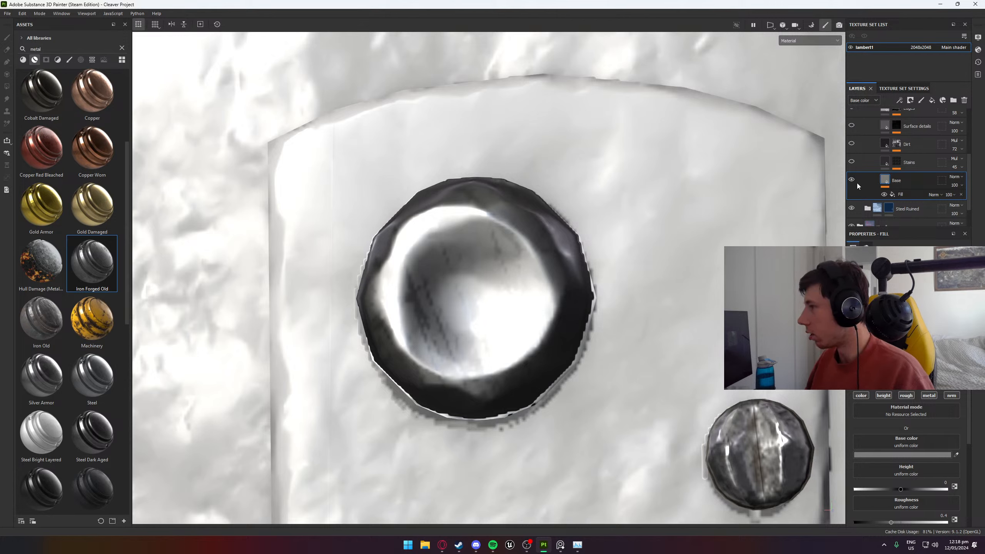
pyautogui.click(854, 180)
pyautogui.click(853, 180)
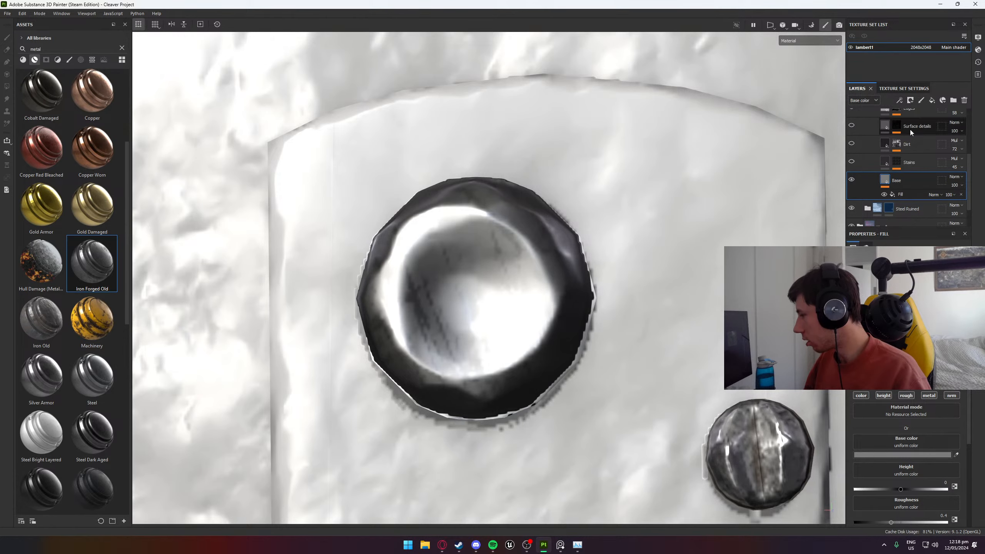
pyautogui.scroll(-2, 515, 238)
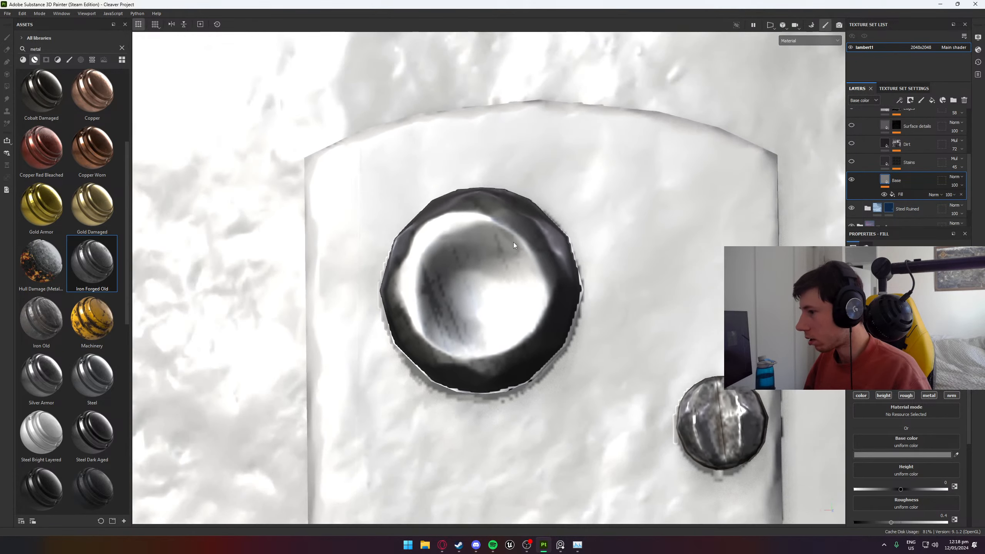
pyautogui.keyDown('alt'); pyautogui.moveTo(495, 255); pyautogui.dragTo(481, 190); pyautogui.keyUp('alt')
pyautogui.keyDown('alt'); pyautogui.moveTo(505, 267); pyautogui.dragTo(509, 258); pyautogui.keyUp('alt')
pyautogui.click(850, 179)
pyautogui.click(851, 180)
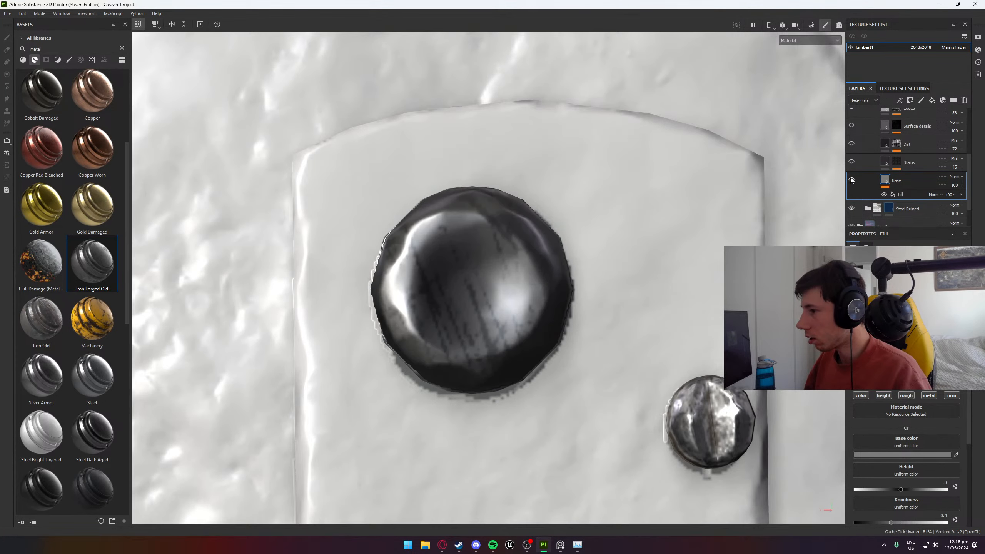
# - Remove the Fill effect from the Base layer and brighten the layer's base color to light grey
pyautogui.click(900, 194)
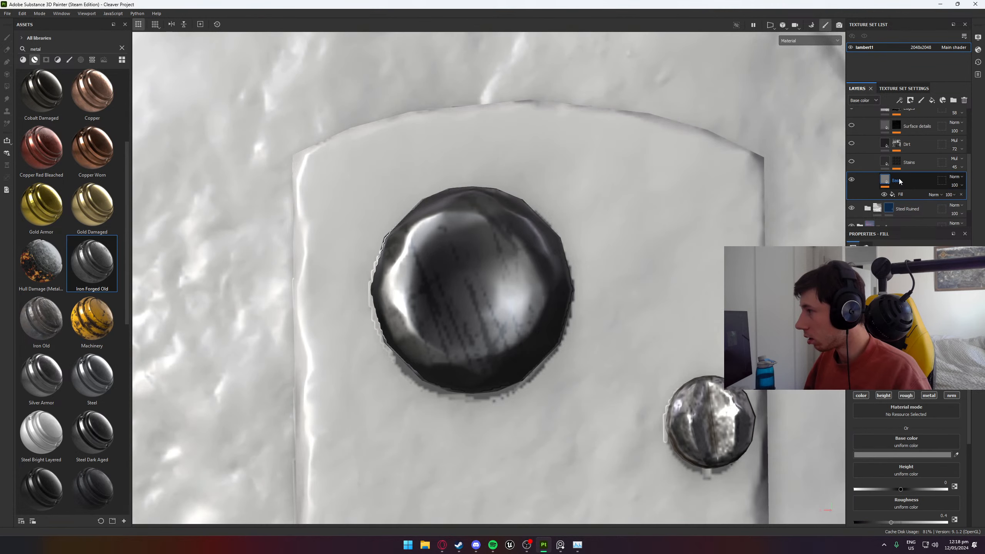
pyautogui.click(961, 195)
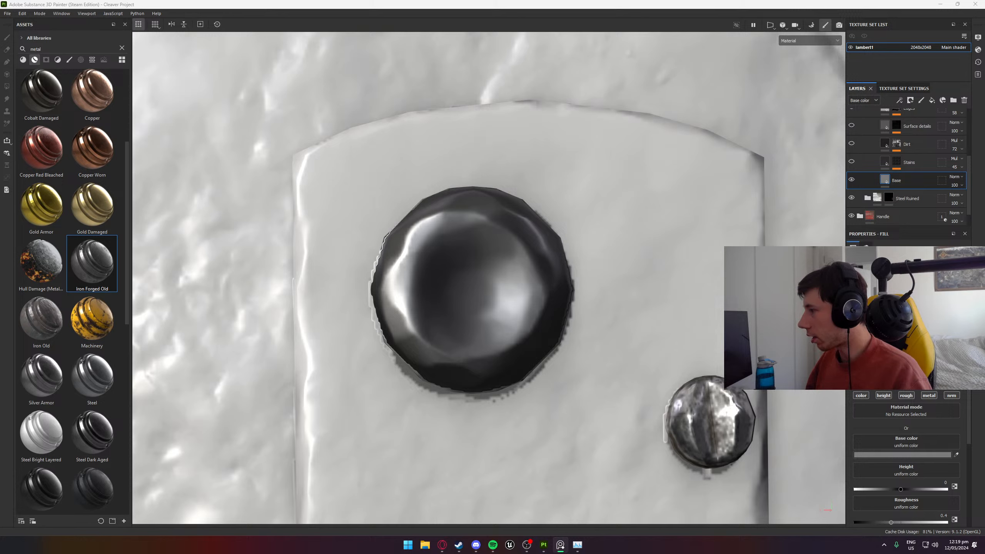
pyautogui.click(912, 455)
pyautogui.moveTo(826, 421); pyautogui.dragTo(850, 421)
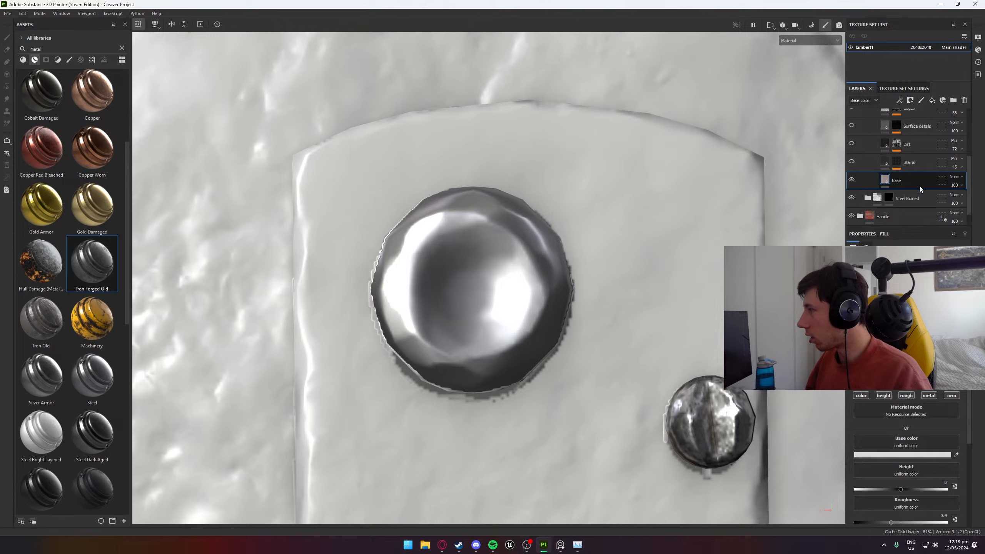
# - Add a fill layer above Base and set its base color to fully saturated bright cyan
pyautogui.click(932, 101)
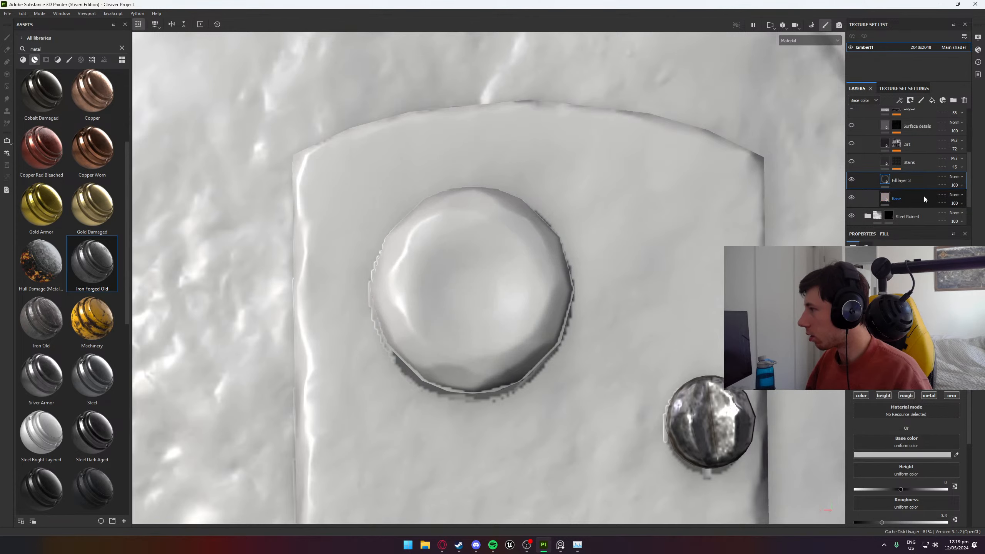
pyautogui.click(900, 455)
pyautogui.click(880, 337)
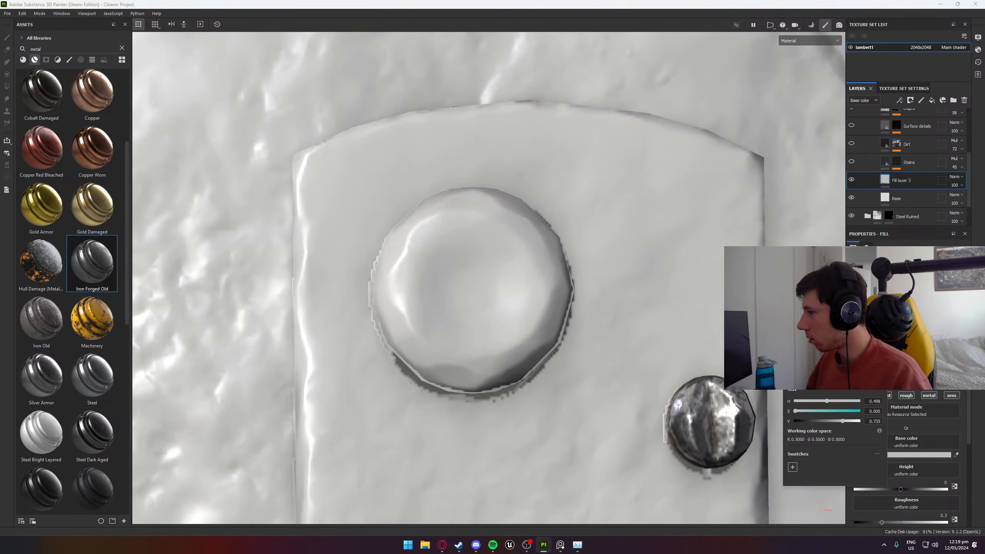
pyautogui.moveTo(851, 317); pyautogui.dragTo(860, 302)
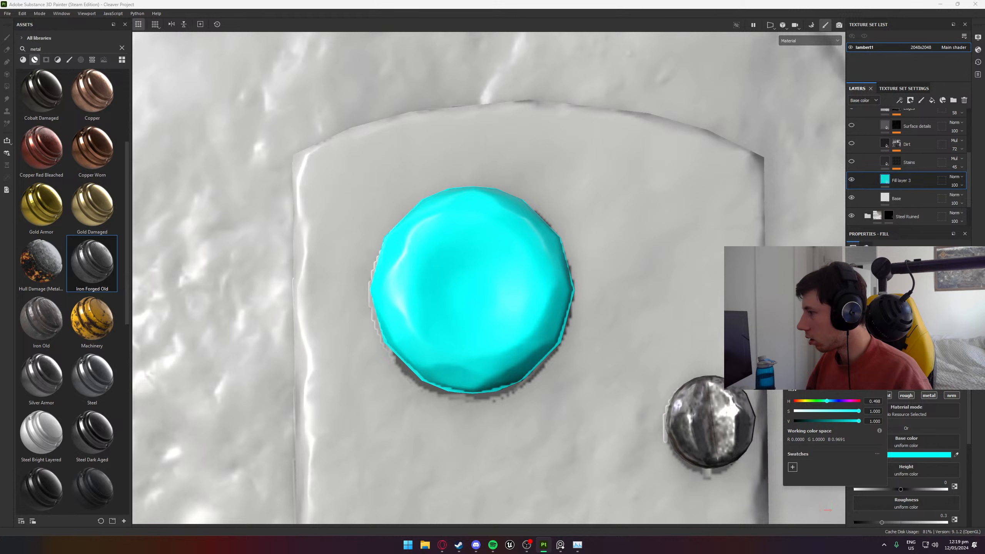
# - Shift the new fill layer's base color hue from cyan to sky blue, at 0.553
pyautogui.moveTo(880, 337); pyautogui.dragTo(879, 341)
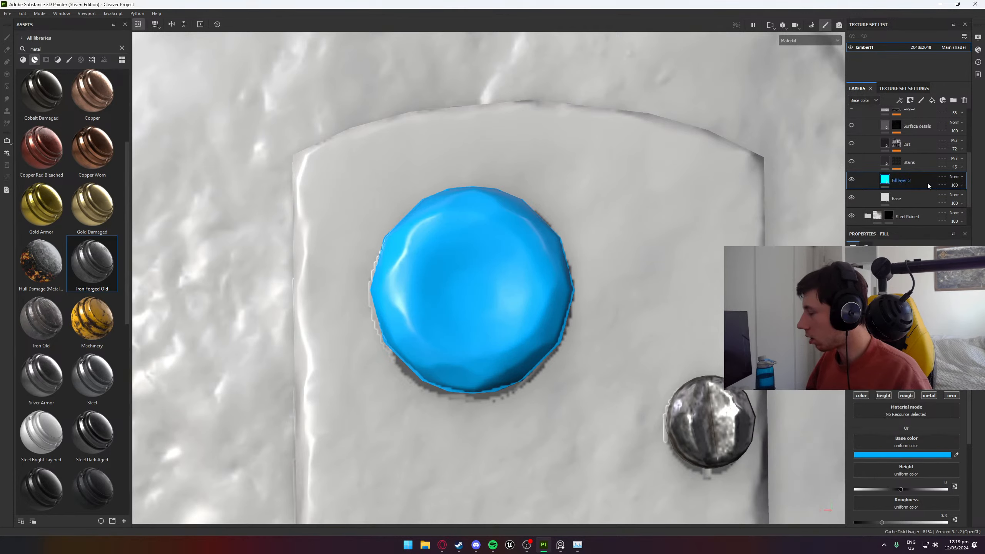
pyautogui.rightClick(908, 185)
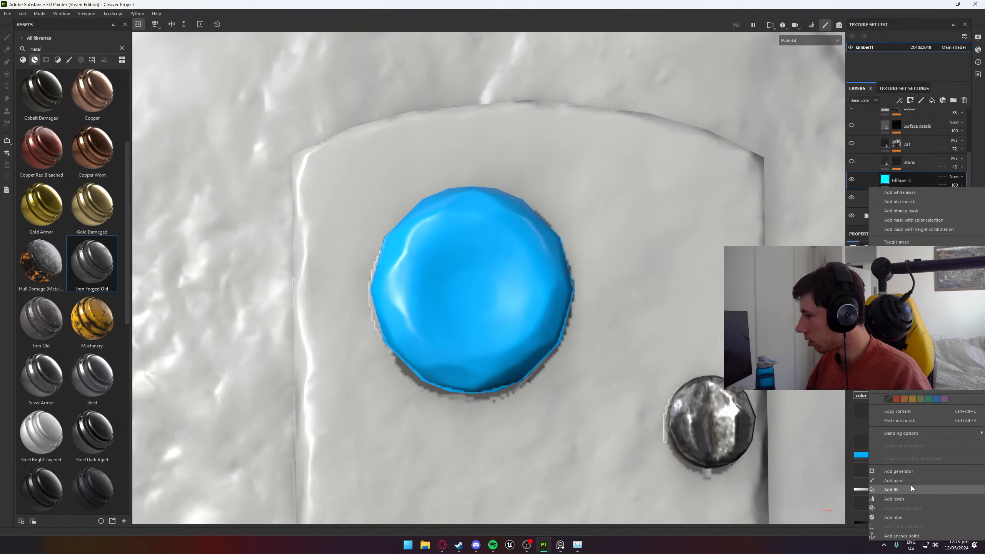
pyautogui.click(909, 473)
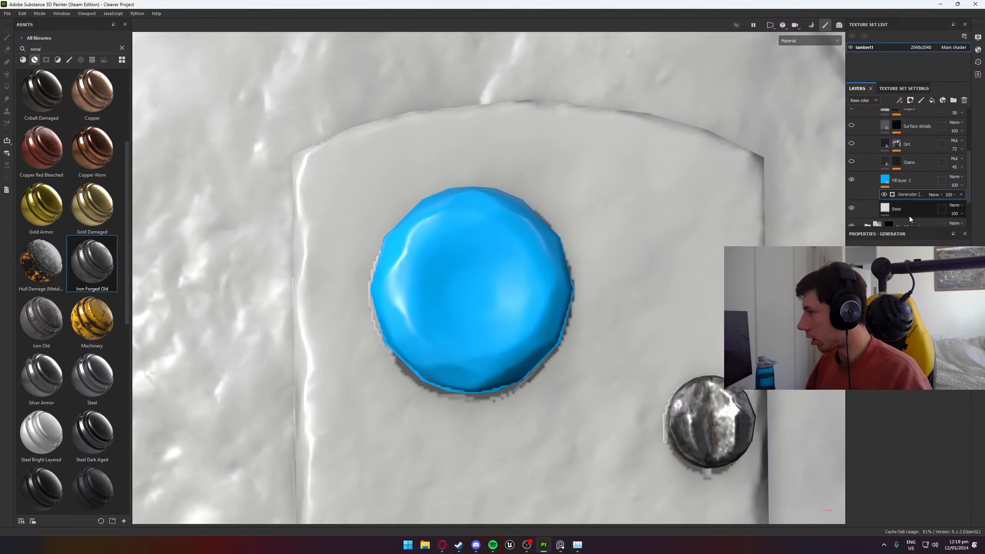
pyautogui.click(962, 195)
pyautogui.rightClick(921, 186)
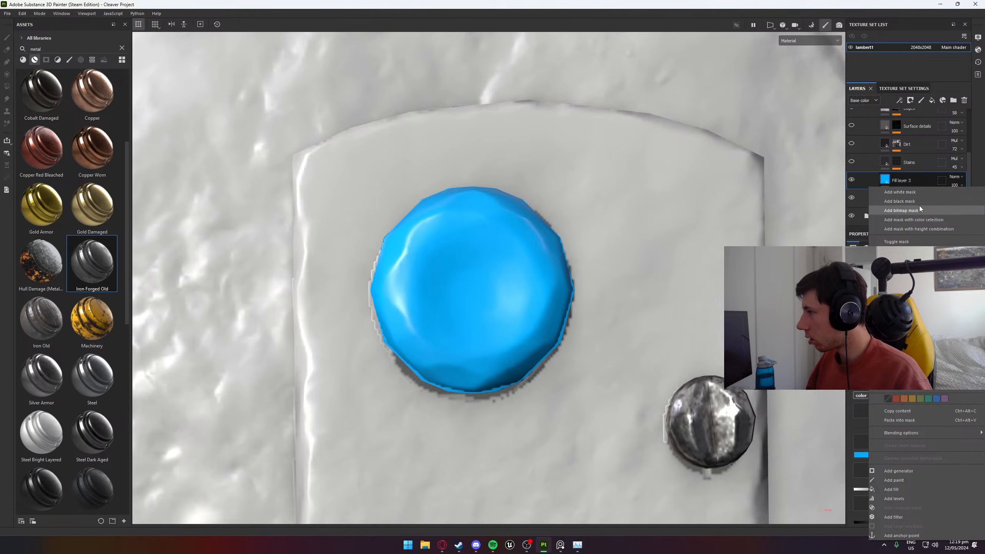
pyautogui.click(919, 207)
pyautogui.click(920, 183)
pyautogui.rightClick(919, 182)
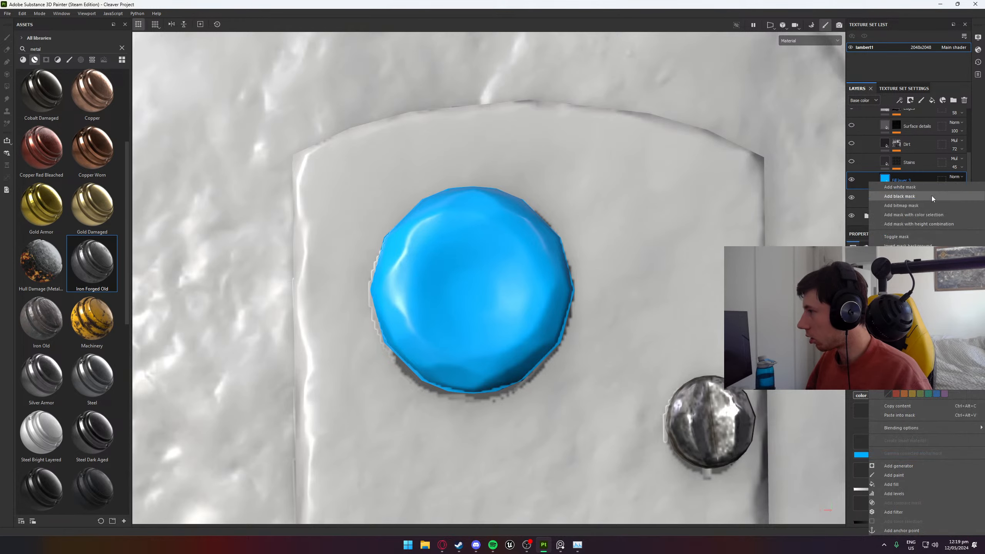
# - Add a black mask to the blue fill layer and give it an Ambient Occlusion generator
pyautogui.click(932, 196)
pyautogui.rightClick(920, 187)
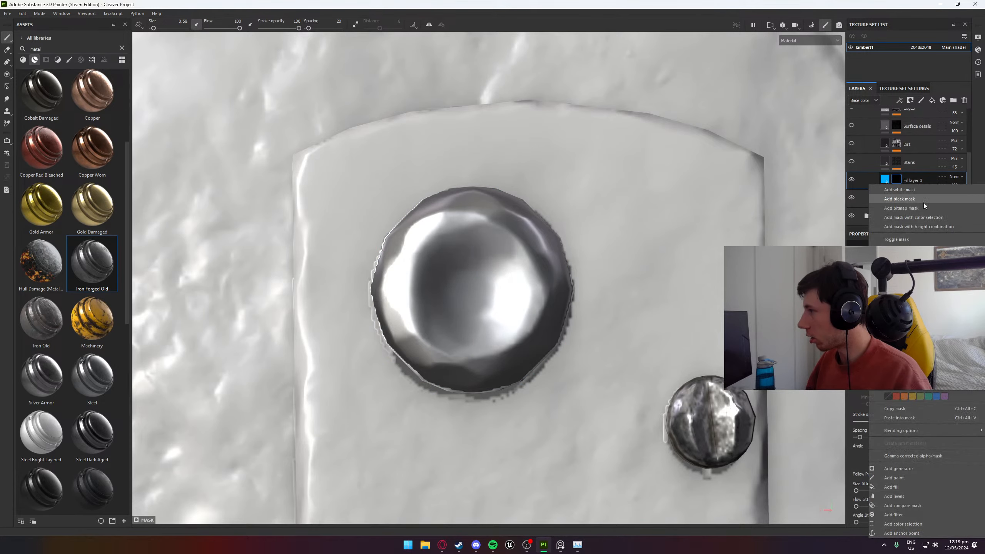
pyautogui.click(914, 468)
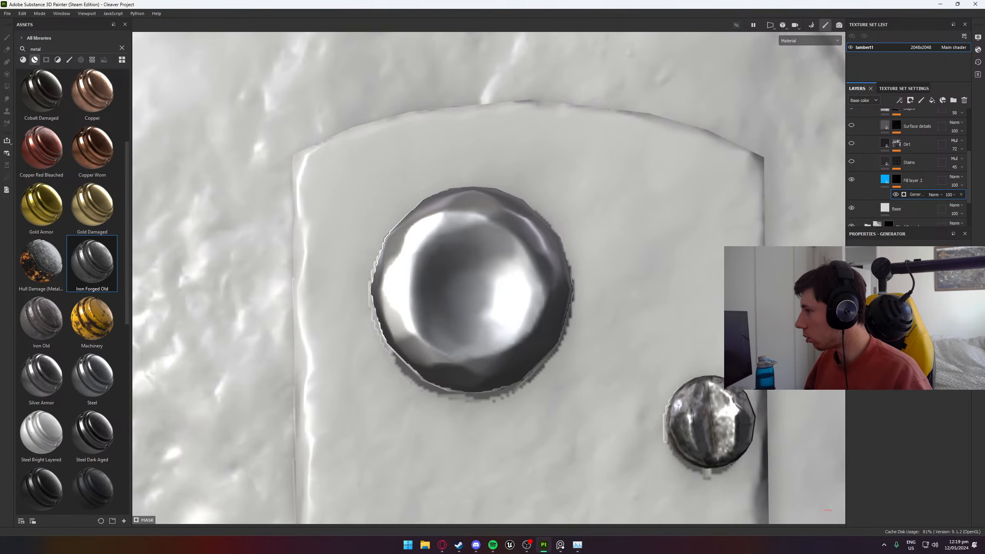
pyautogui.click(873, 295)
pyautogui.scroll(-3, 642, 310)
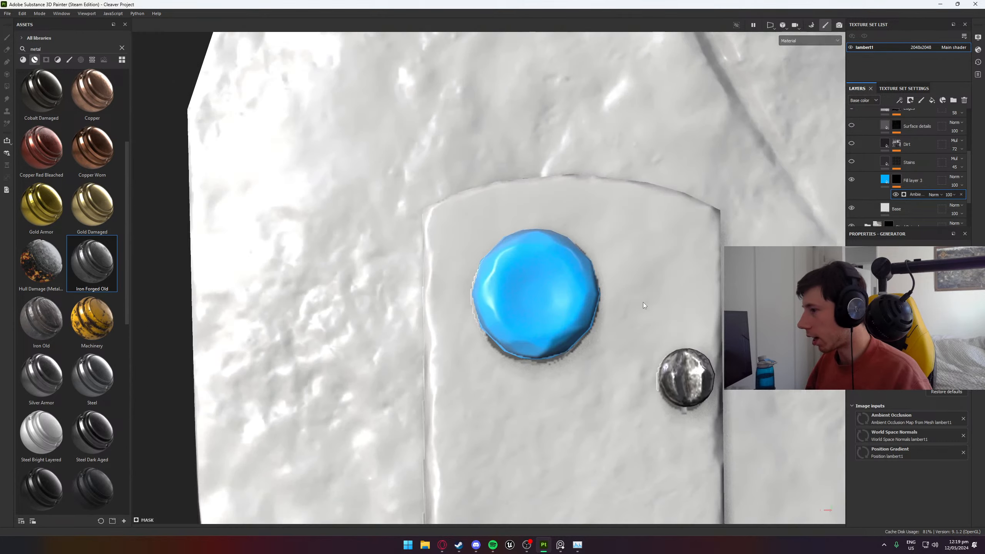
pyautogui.keyDown('alt'); pyautogui.moveTo(642, 310); pyautogui.dragTo(695, 312); pyautogui.keyUp('alt')
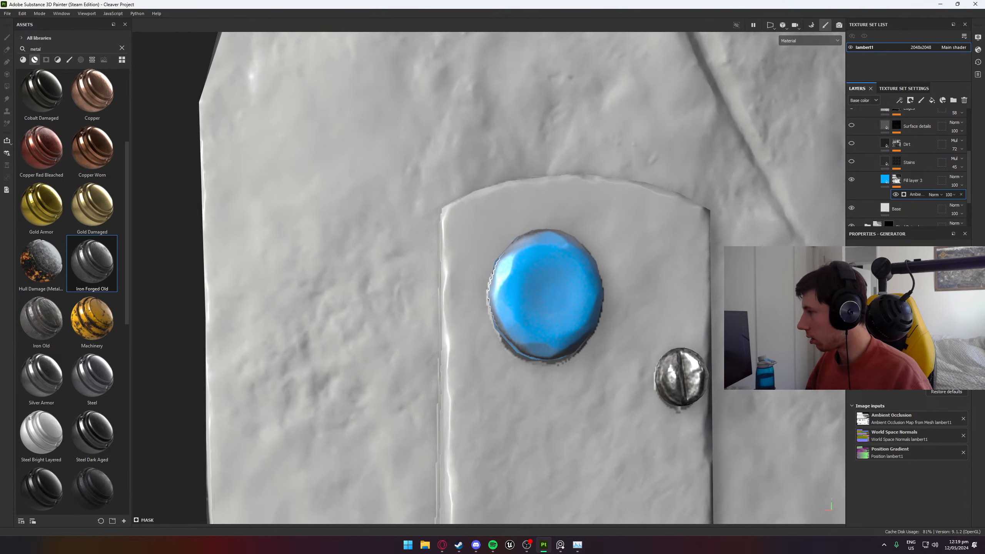
# - Switch the mask generator to Curvature and tune it so the blue covers a ring around the large rivet's center
pyautogui.click(869, 318)
pyautogui.keyDown('alt'); pyautogui.moveTo(667, 332); pyautogui.dragTo(491, 322); pyautogui.keyUp('alt')
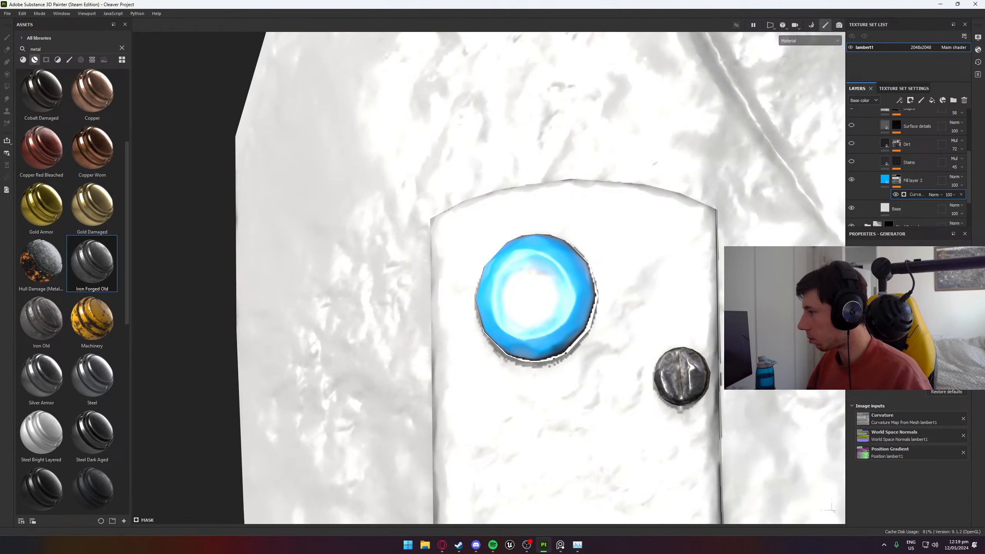
pyautogui.moveTo(912, 310); pyautogui.dragTo(892, 311)
pyautogui.keyDown('alt'); pyautogui.moveTo(582, 311); pyautogui.dragTo(632, 311); pyautogui.keyUp('alt')
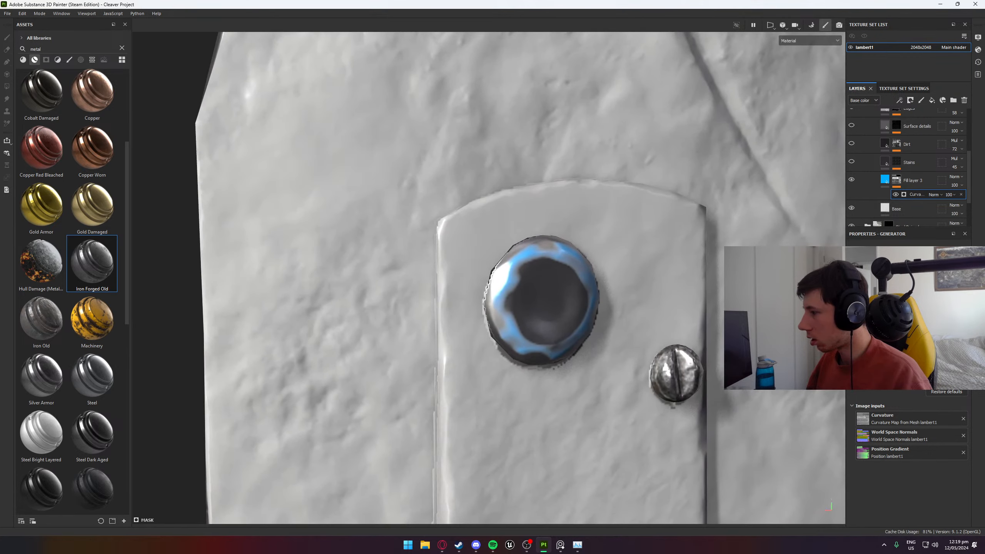
pyautogui.moveTo(892, 310)
pyautogui.mouseDown()
pyautogui.moveTo(910, 310)
pyautogui.moveTo(882, 311)
pyautogui.moveTo(906, 310)
pyautogui.mouseUp()
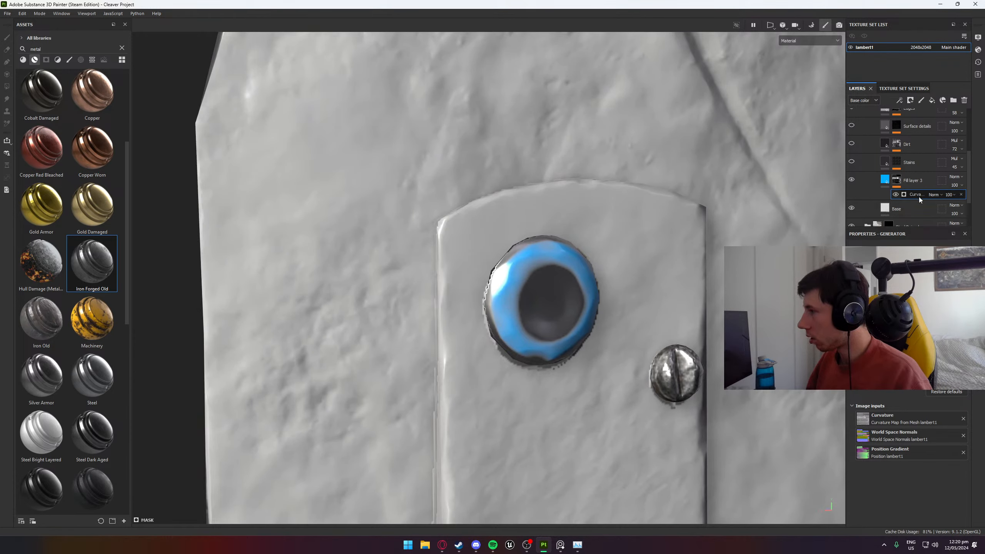
# - Try the Passthrough, Linear dodge and Overlay blending modes on the blue fill layer
pyautogui.click(955, 177)
pyautogui.click(957, 191)
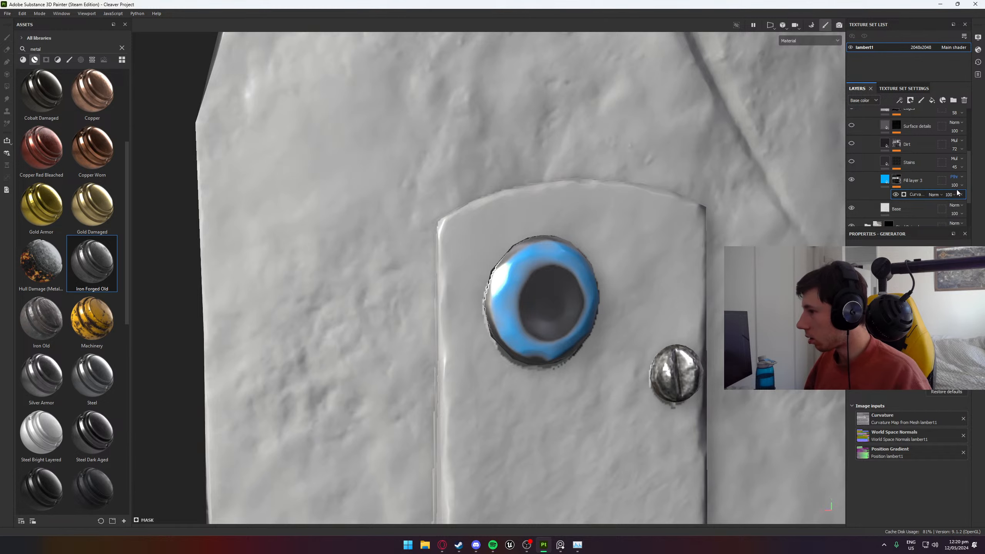
pyautogui.click(955, 176)
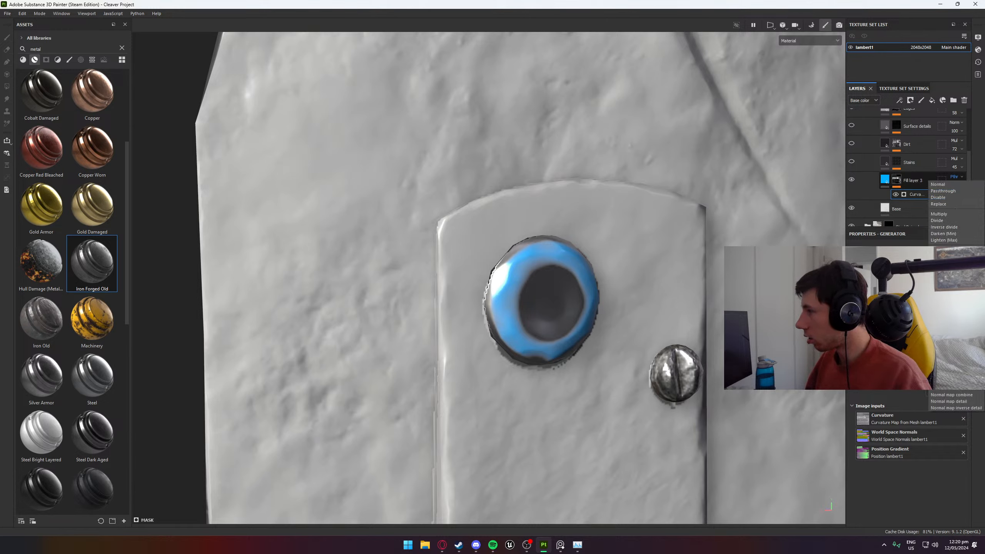
pyautogui.click(944, 246)
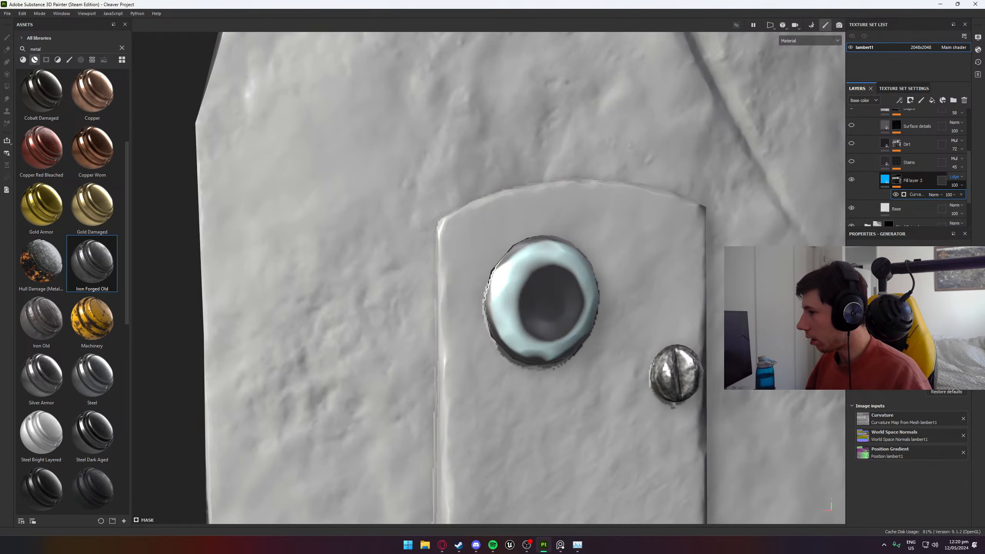
pyautogui.click(955, 179)
pyautogui.click(942, 293)
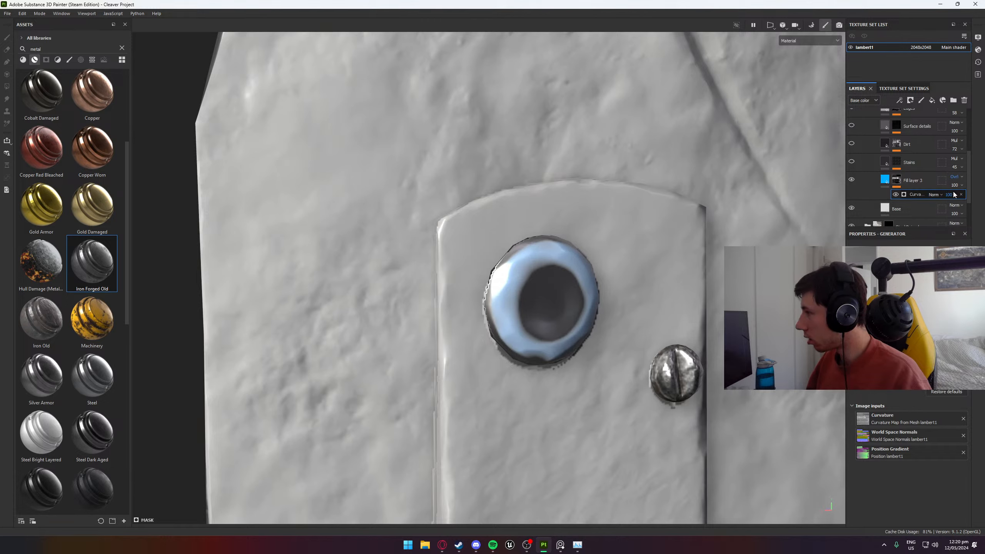
# - Try Screen blending on the fill layer and compare it with Overlay on the large rivet
pyautogui.click(955, 177)
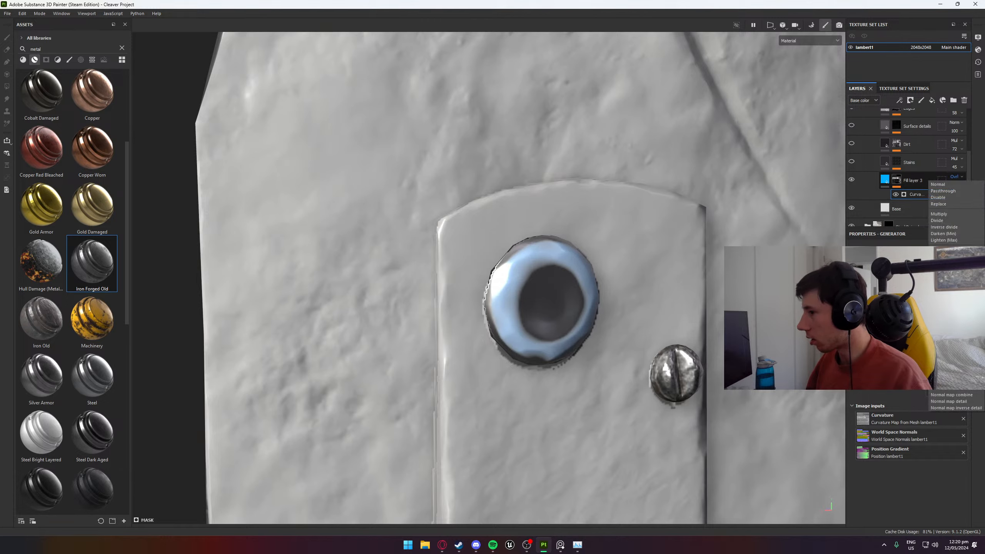
pyautogui.click(947, 299)
pyautogui.click(956, 177)
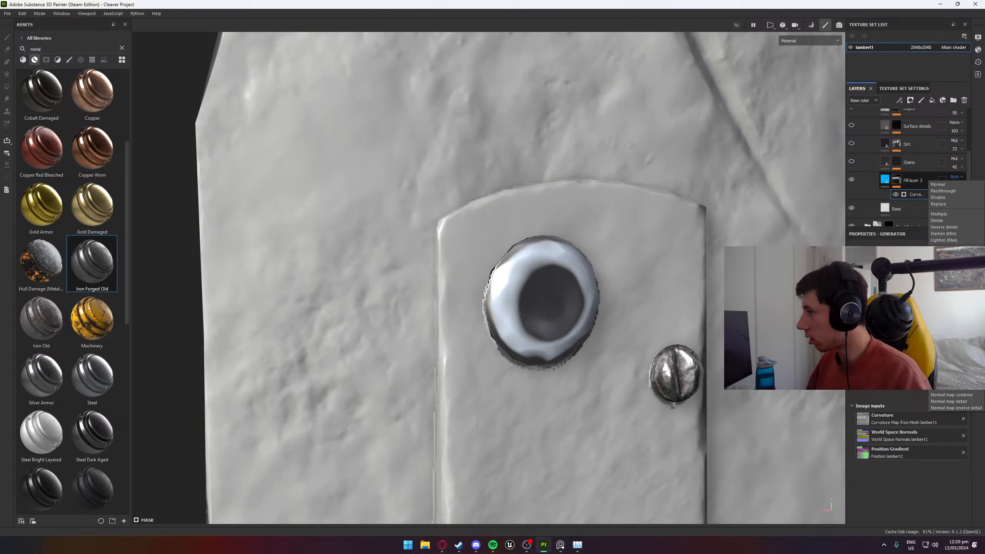
pyautogui.click(947, 292)
pyautogui.scroll(4, 566, 297)
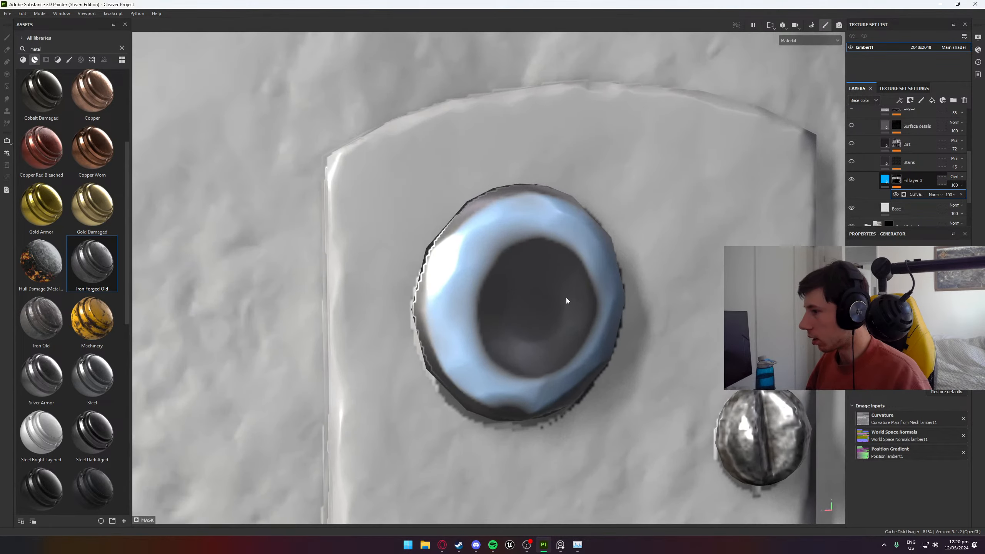
pyautogui.moveTo(566, 297)
pyautogui.keyDown('alt'); pyautogui.mouseDown()
pyautogui.moveTo(682, 308)
pyautogui.moveTo(579, 292)
pyautogui.mouseUp(); pyautogui.keyUp('alt')
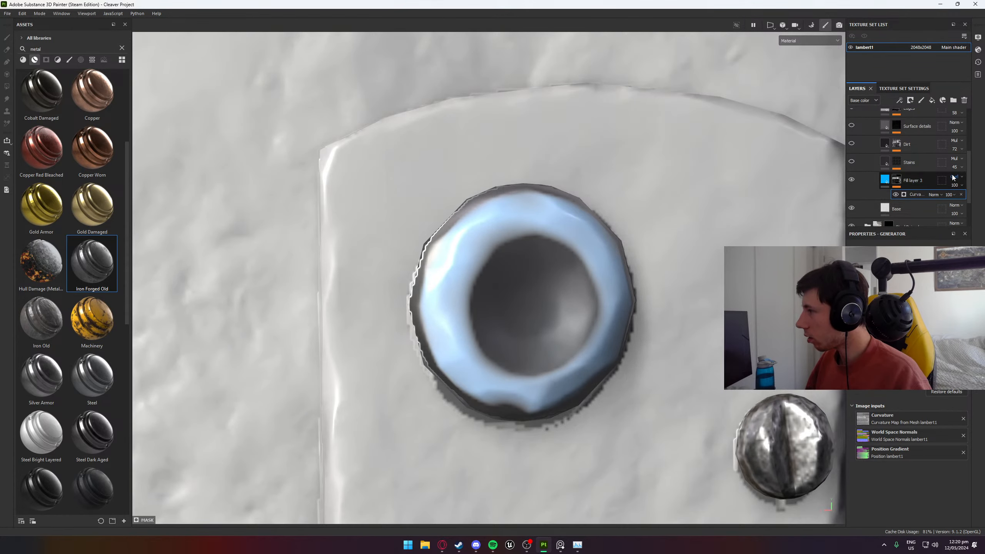
# - Shift the fill layer's base color hue from sky blue to a deeper blue
pyautogui.click(889, 184)
pyautogui.click(914, 454)
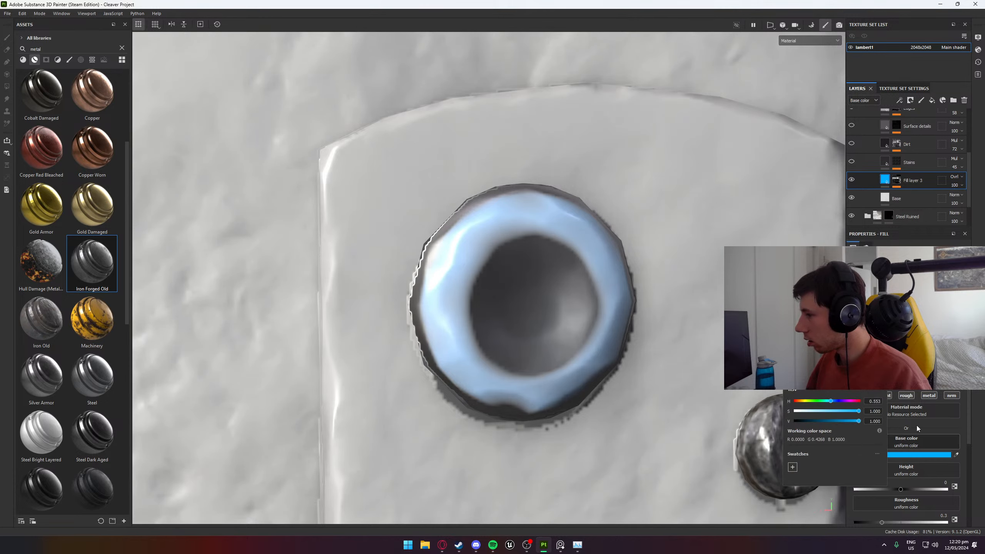
pyautogui.moveTo(831, 401); pyautogui.dragTo(833, 401)
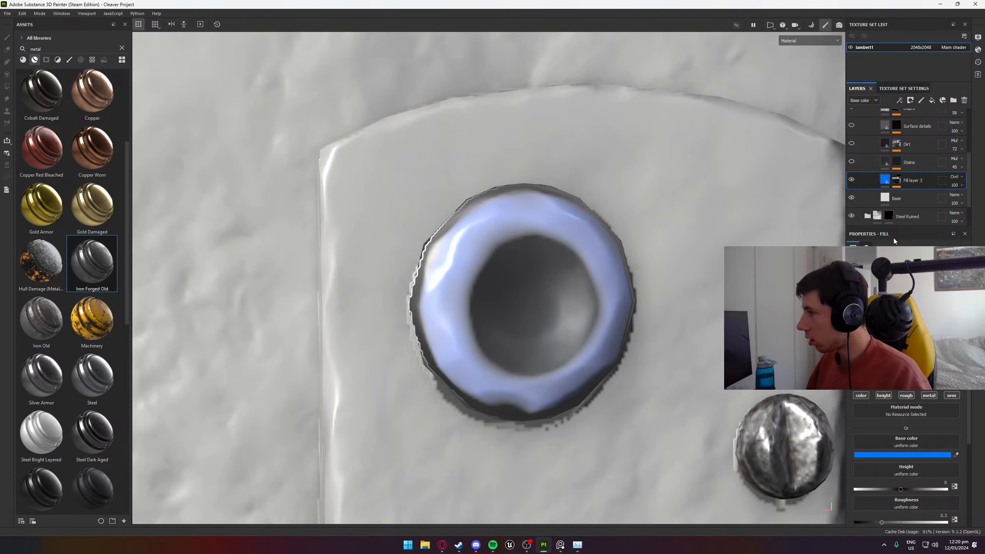
# - Try out different opacities on the Overlay-blended fill layer and return its opacity to 100
pyautogui.click(956, 177)
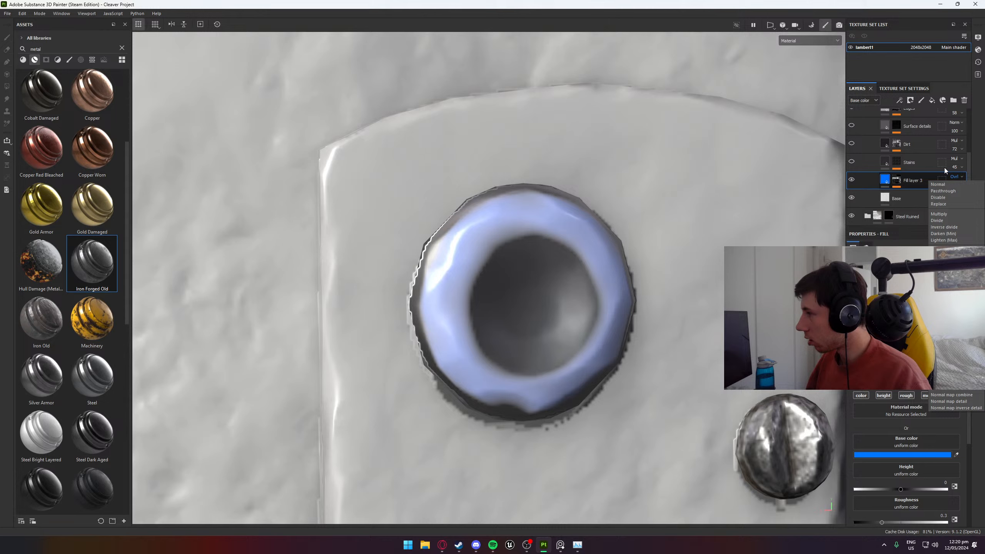
pyautogui.click(928, 176)
pyautogui.click(959, 185)
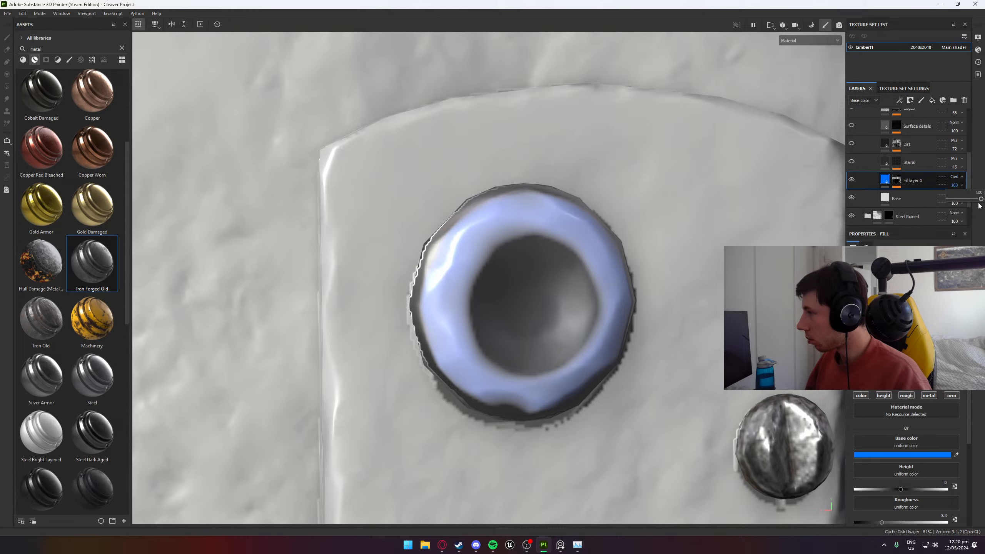
pyautogui.moveTo(979, 205)
pyautogui.mouseDown()
pyautogui.moveTo(945, 203)
pyautogui.moveTo(982, 201)
pyautogui.moveTo(951, 202)
pyautogui.moveTo(981, 201)
pyautogui.moveTo(954, 203)
pyautogui.moveTo(952, 222)
pyautogui.moveTo(975, 222)
pyautogui.mouseUp()
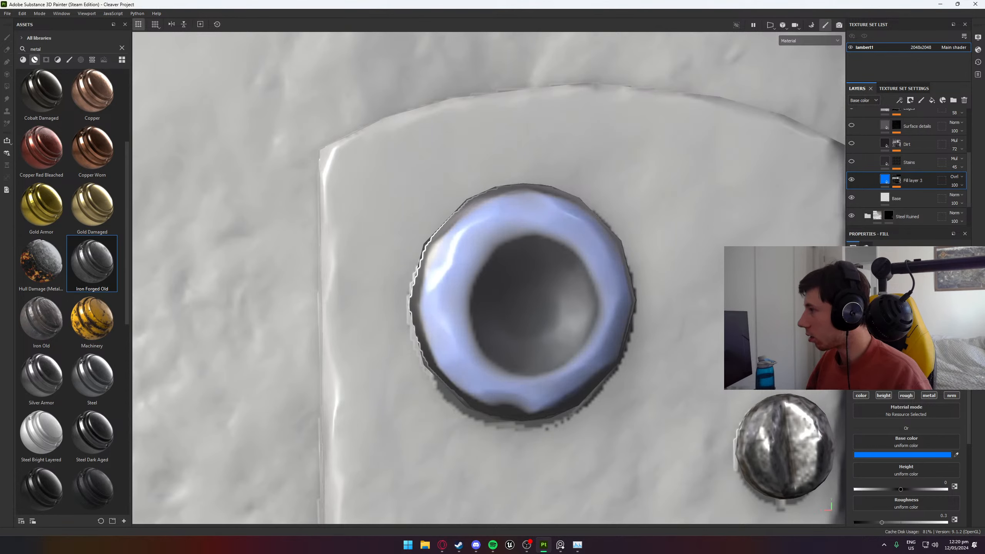
# - Try Linear dodge blending on the blue fill layer, testing its opacity and viewing the rivet from a low angle
pyautogui.click(956, 176)
pyautogui.click(946, 250)
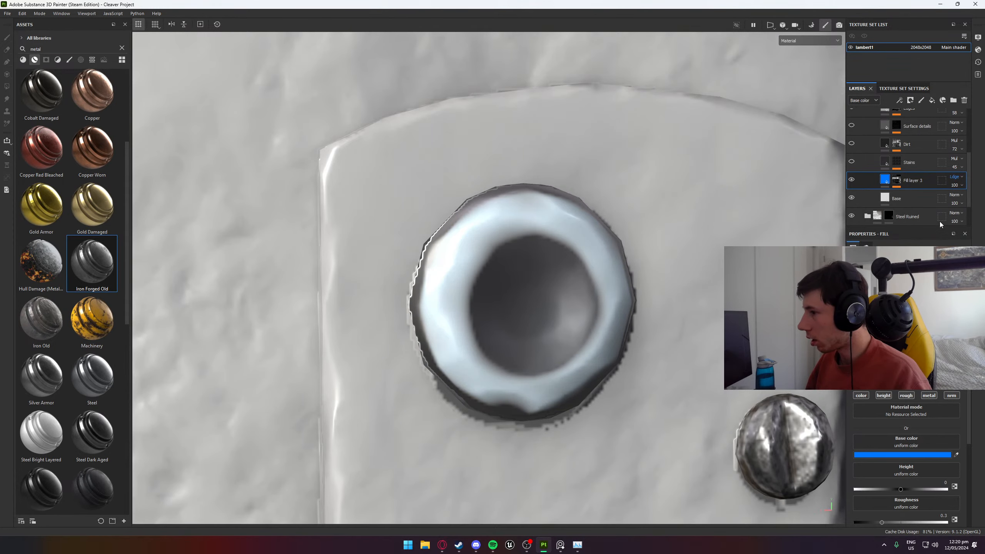
pyautogui.click(959, 186)
pyautogui.moveTo(977, 199)
pyautogui.mouseDown()
pyautogui.moveTo(932, 206)
pyautogui.moveTo(981, 199)
pyautogui.mouseUp()
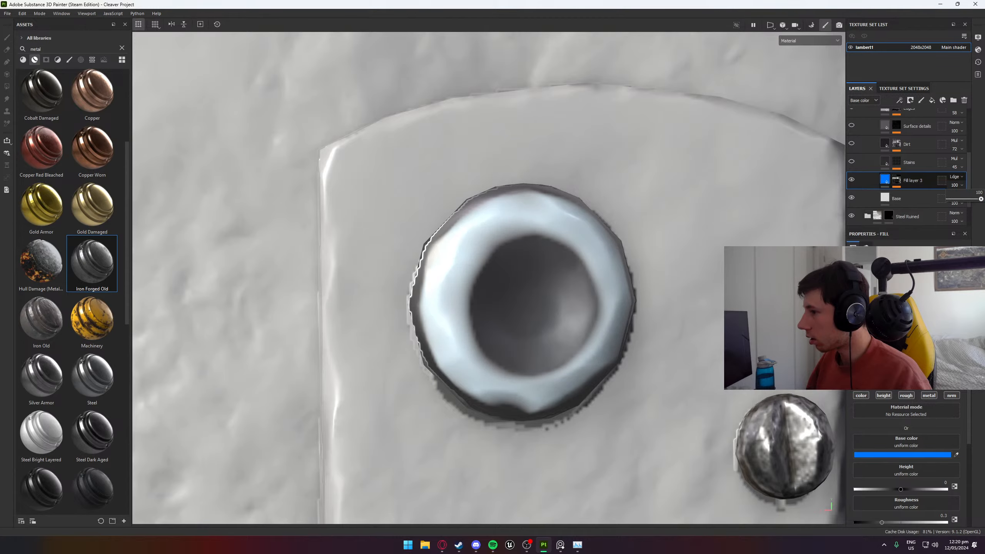
pyautogui.click(956, 177)
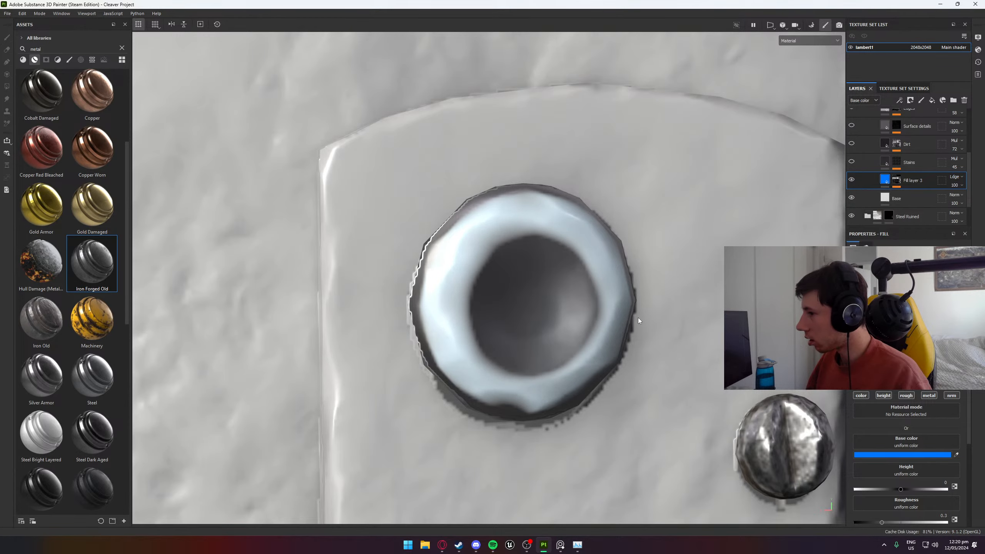
pyautogui.keyDown('alt'); pyautogui.moveTo(718, 237); pyautogui.dragTo(599, 153); pyautogui.keyUp('alt')
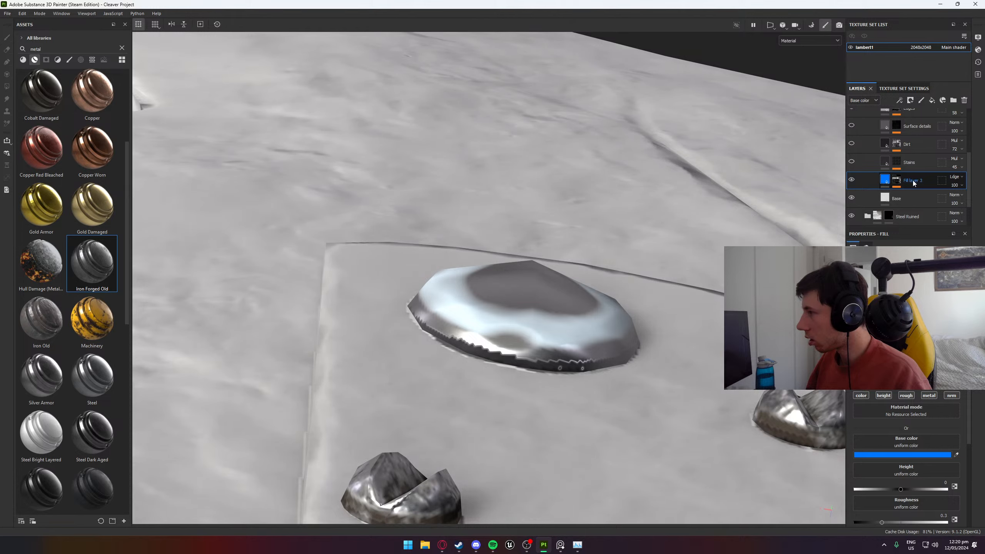
pyautogui.click(964, 186)
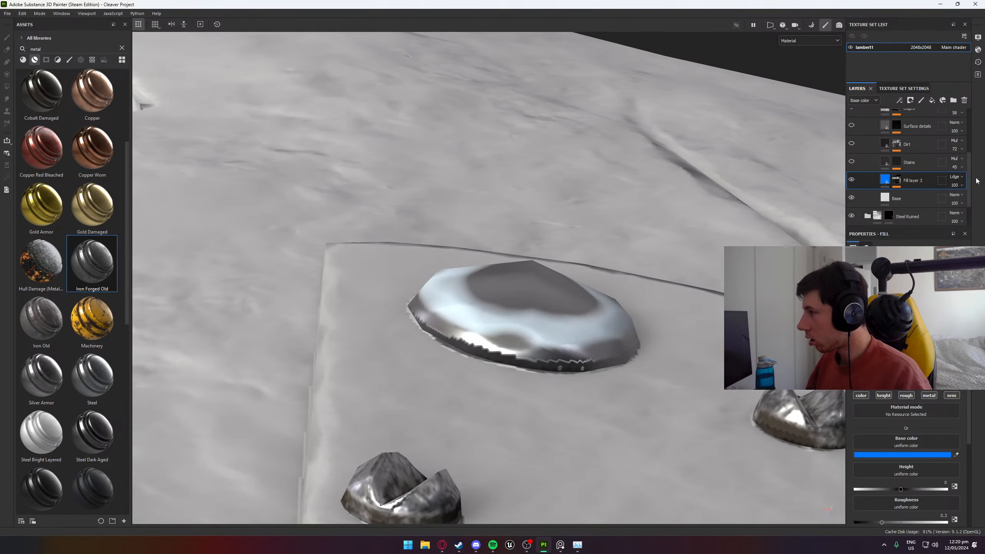
# - Try Subtract blending on the fill layer, test its opacity, and restore the blending mode to Normal
pyautogui.click(960, 177)
pyautogui.click(946, 253)
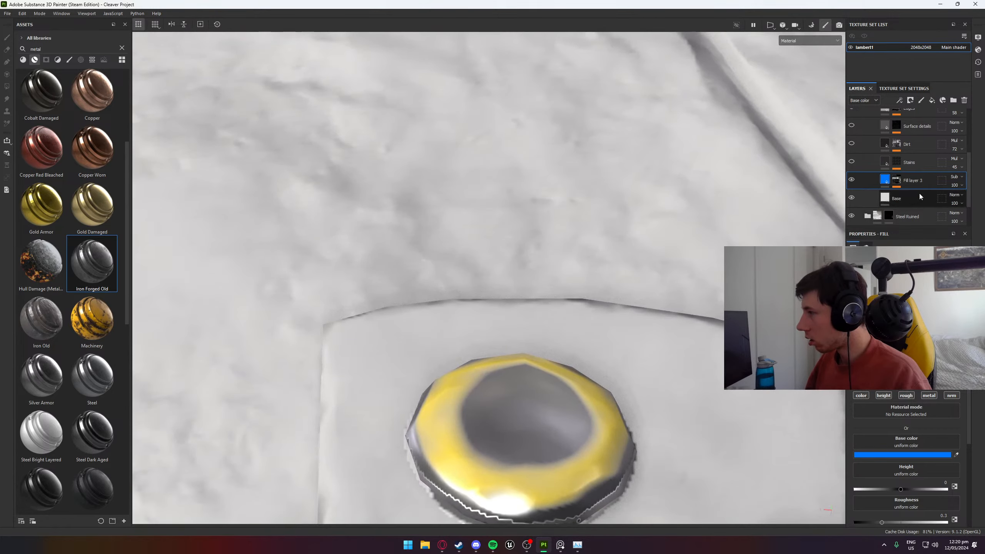
pyautogui.click(964, 186)
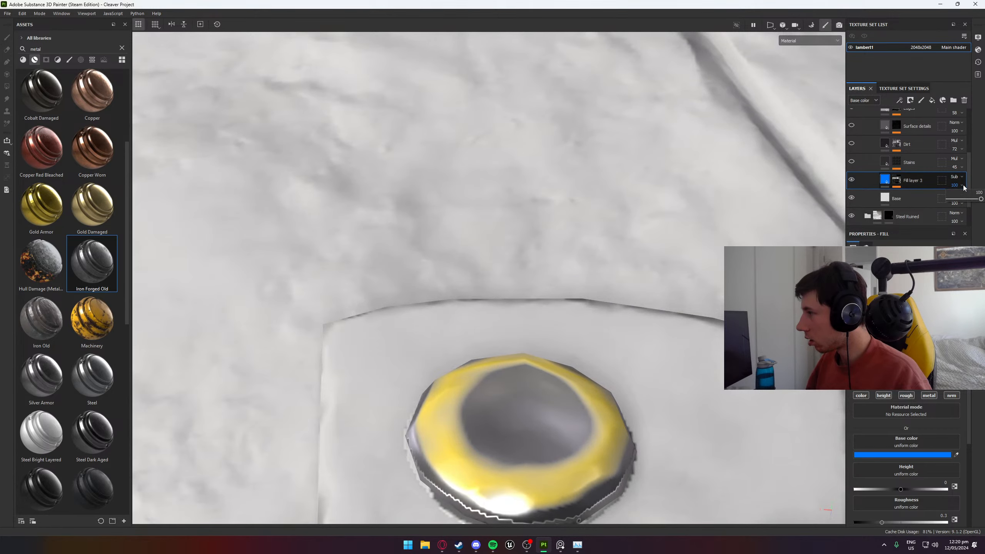
pyautogui.moveTo(978, 199)
pyautogui.mouseDown()
pyautogui.moveTo(925, 201)
pyautogui.moveTo(983, 198)
pyautogui.mouseUp()
pyautogui.click(960, 178)
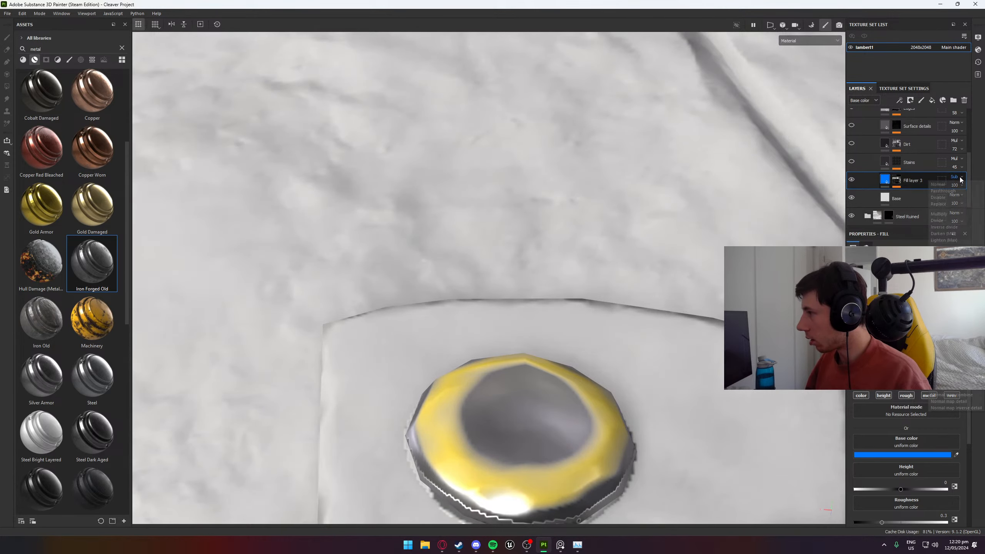
pyautogui.click(950, 185)
# - Set the curvature generator in the blue fill layer's mask to Screen blending with 40 opacity
pyautogui.click(897, 181)
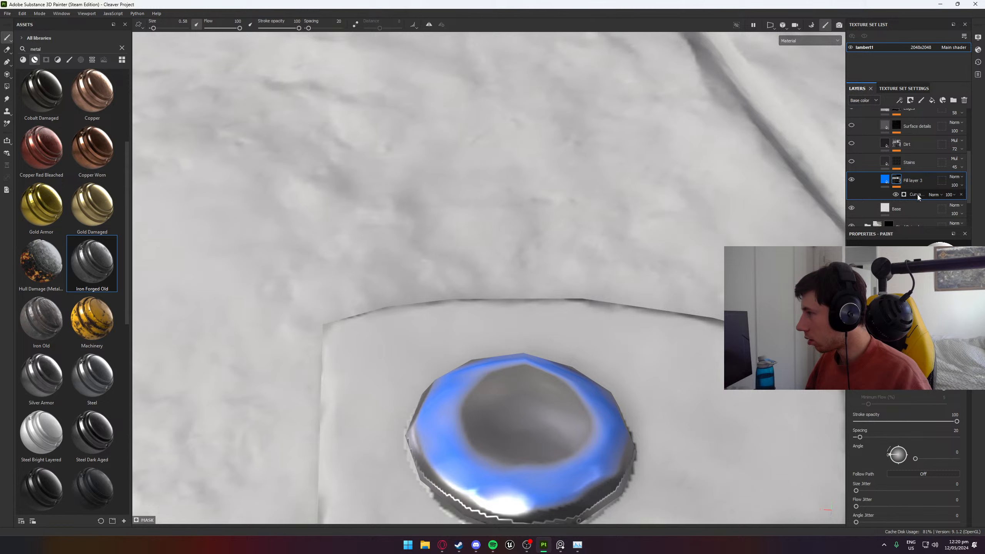
pyautogui.click(935, 195)
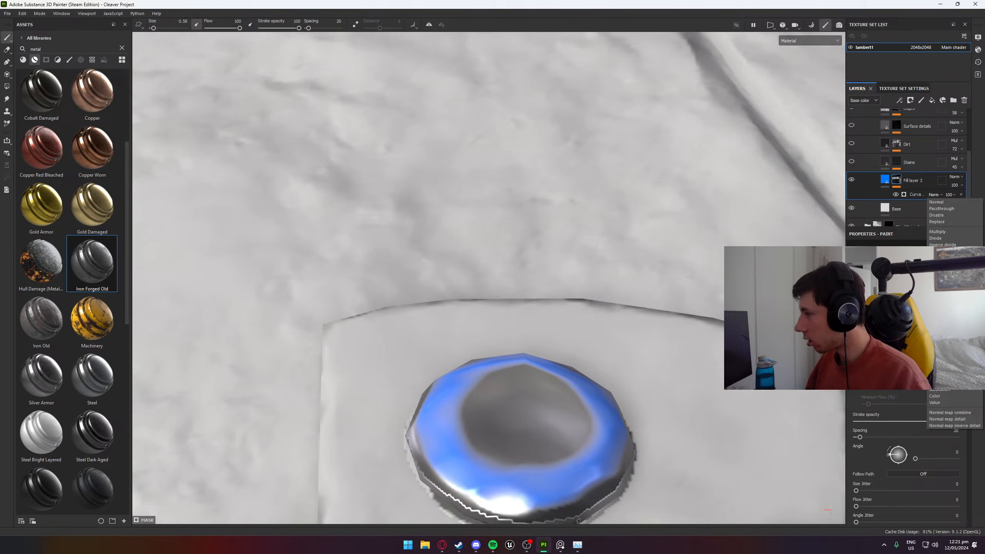
pyautogui.click(943, 314)
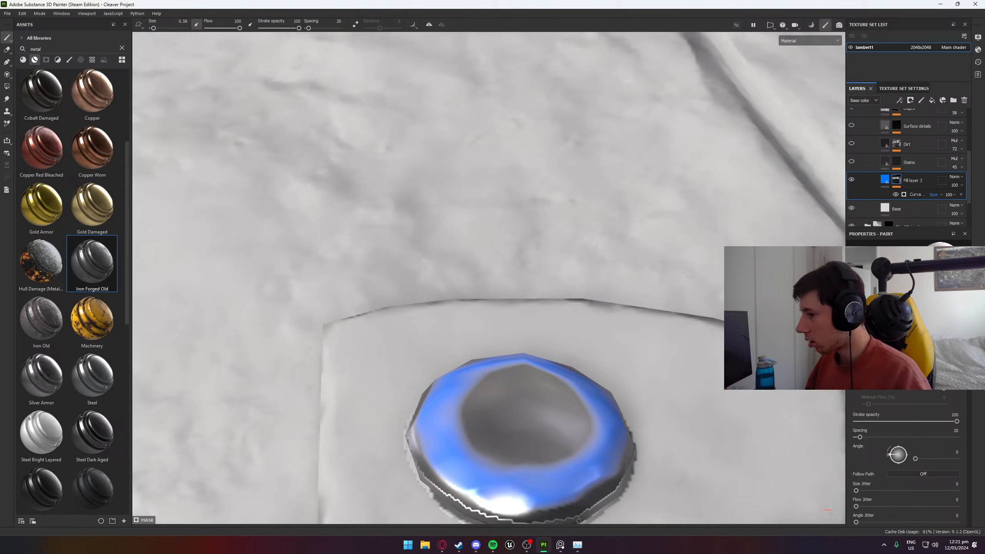
pyautogui.click(953, 196)
pyautogui.moveTo(979, 209); pyautogui.dragTo(960, 224)
pyautogui.keyDown('alt'); pyautogui.moveTo(624, 264); pyautogui.dragTo(586, 425); pyautogui.keyUp('alt')
pyautogui.keyDown('alt'); pyautogui.moveTo(585, 424); pyautogui.dragTo(593, 124, button='middle'); pyautogui.keyUp('alt')
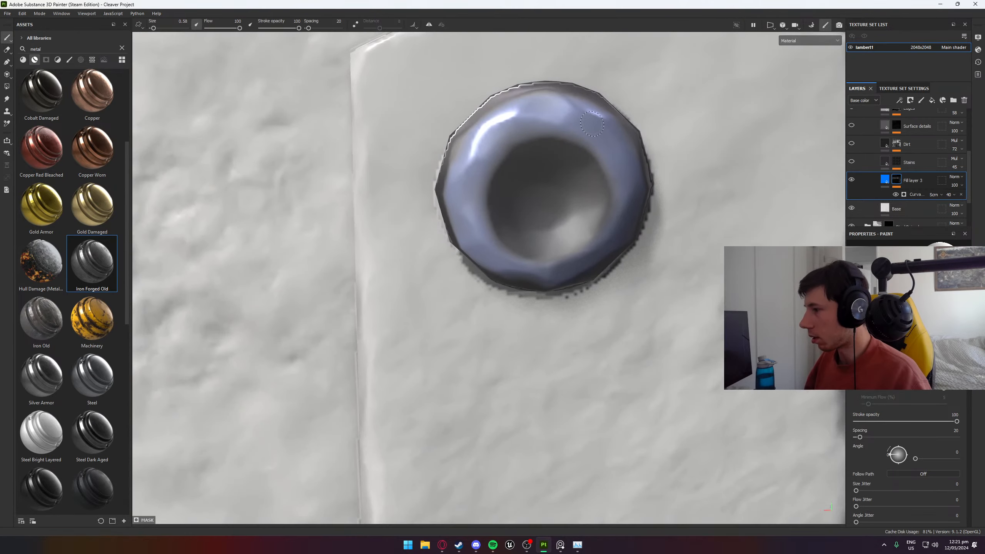
pyautogui.keyDown('alt'); pyautogui.moveTo(592, 124); pyautogui.dragTo(621, 107); pyautogui.keyUp('alt')
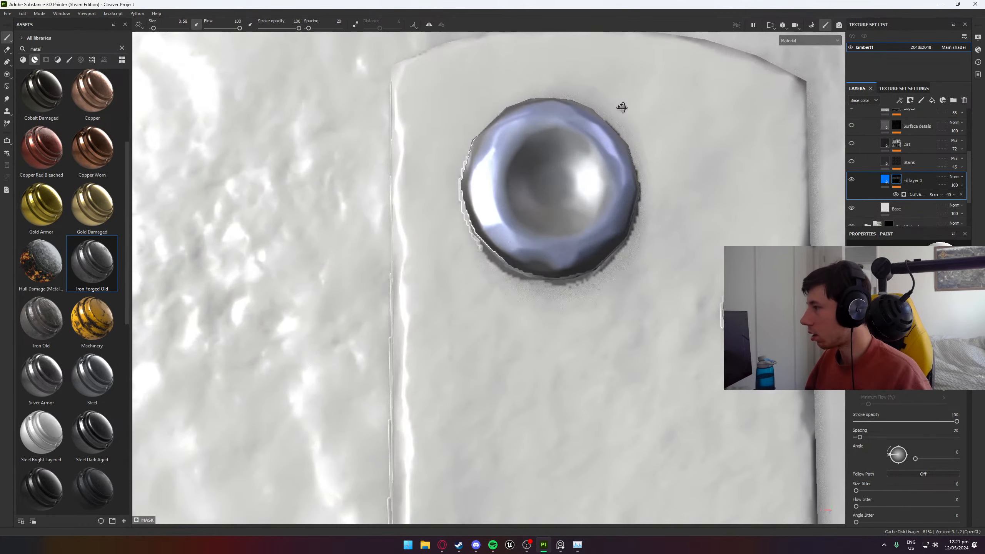
# - Shift the blue fill layer's base color to a lighter cyan-blue with a hue of 0.543
pyautogui.click(886, 180)
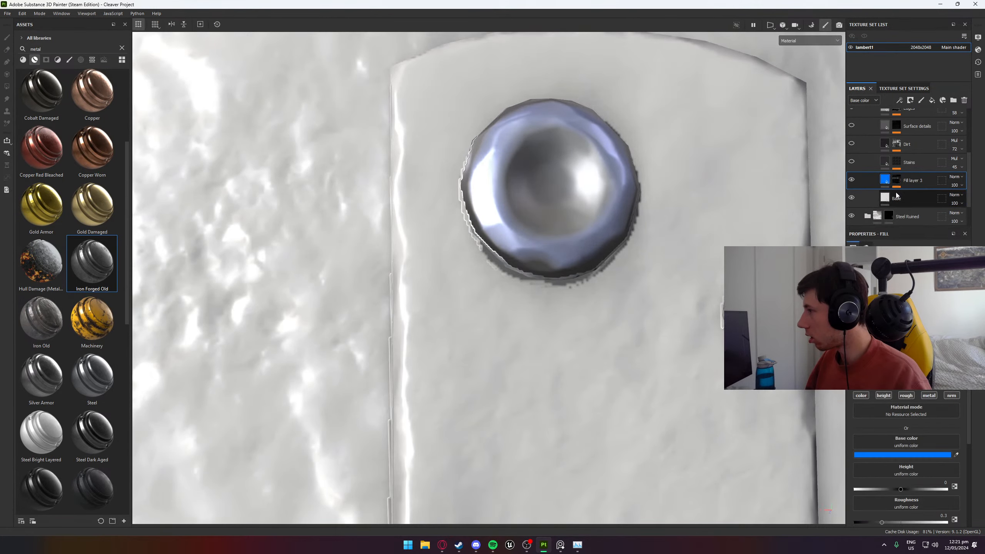
pyautogui.click(910, 455)
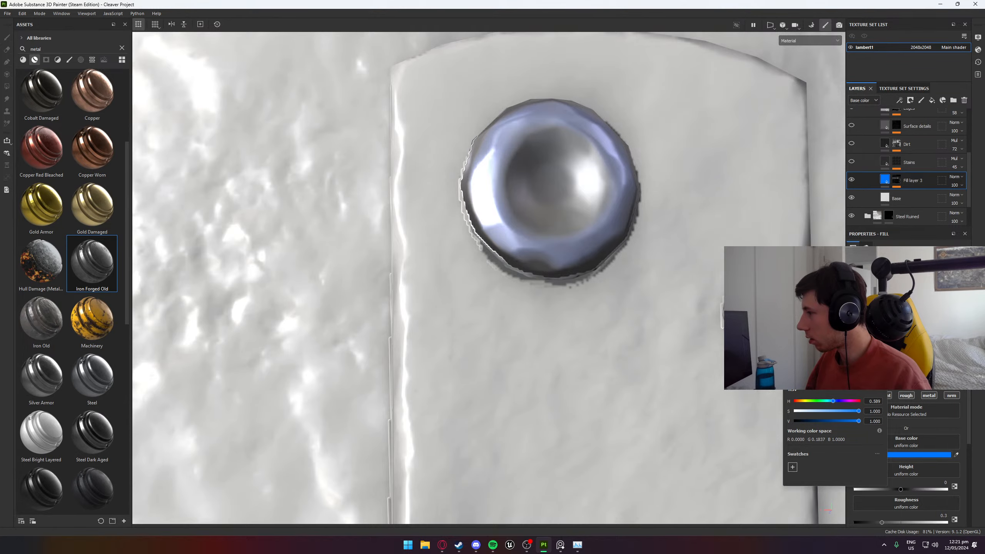
pyautogui.moveTo(833, 401); pyautogui.dragTo(829, 401)
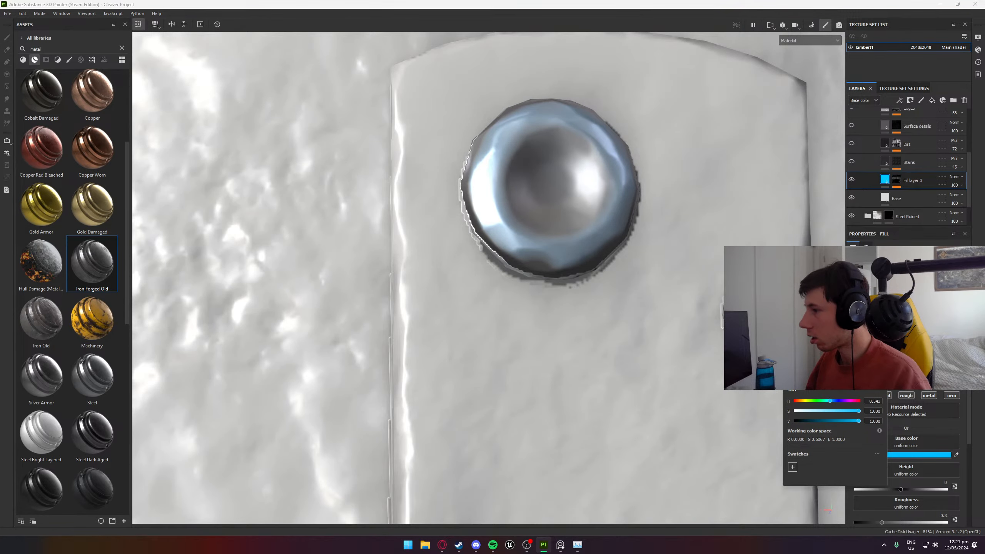
pyautogui.scroll(-3, 646, 277)
pyautogui.keyDown('alt'); pyautogui.moveTo(665, 283); pyautogui.dragTo(683, 301); pyautogui.keyUp('alt')
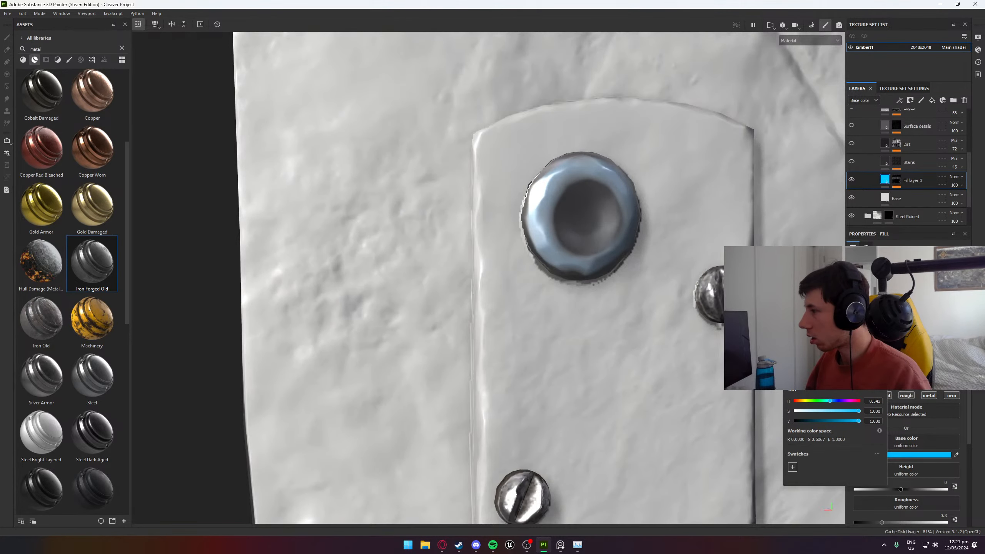
pyautogui.click(881, 282)
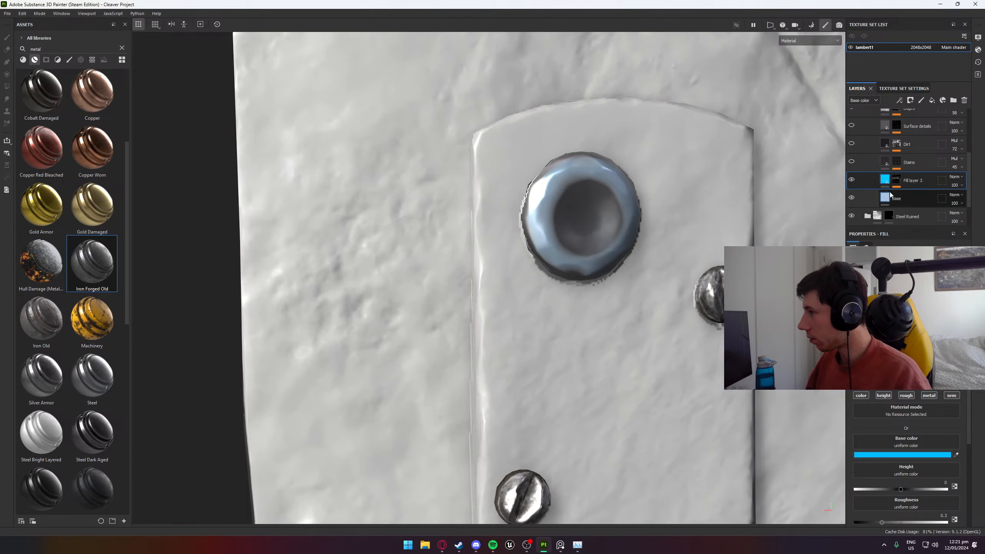
# - Add a fill effect above the curvature generator in the layer's mask, using the BnW Spots 2 procedural texture as its grayscale
pyautogui.click(896, 180)
pyautogui.moveTo(652, 264)
pyautogui.keyDown('alt'); pyautogui.mouseDown()
pyautogui.moveTo(675, 261)
pyautogui.moveTo(663, 243)
pyautogui.mouseUp(); pyautogui.keyUp('alt')
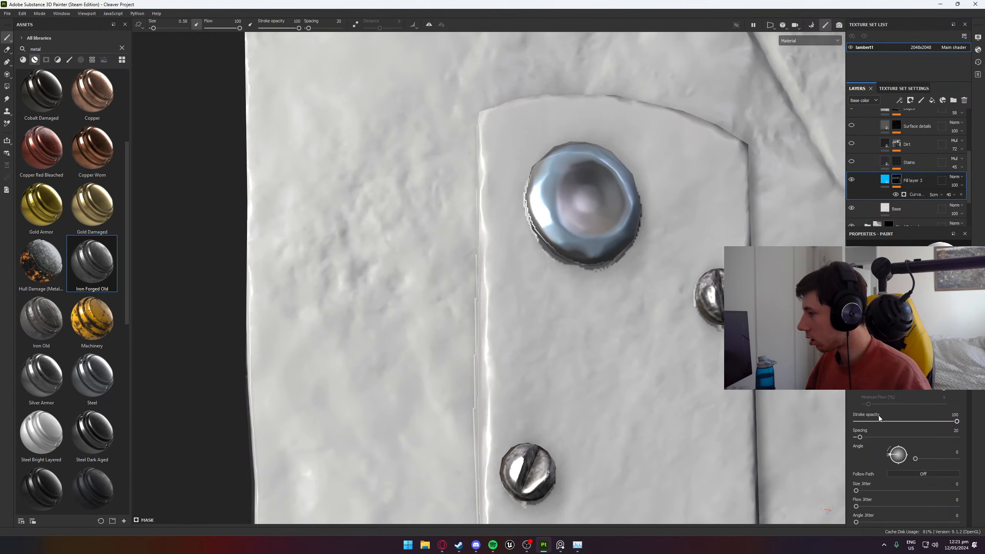
pyautogui.scroll(-4, 881, 412)
pyautogui.rightClick(923, 193)
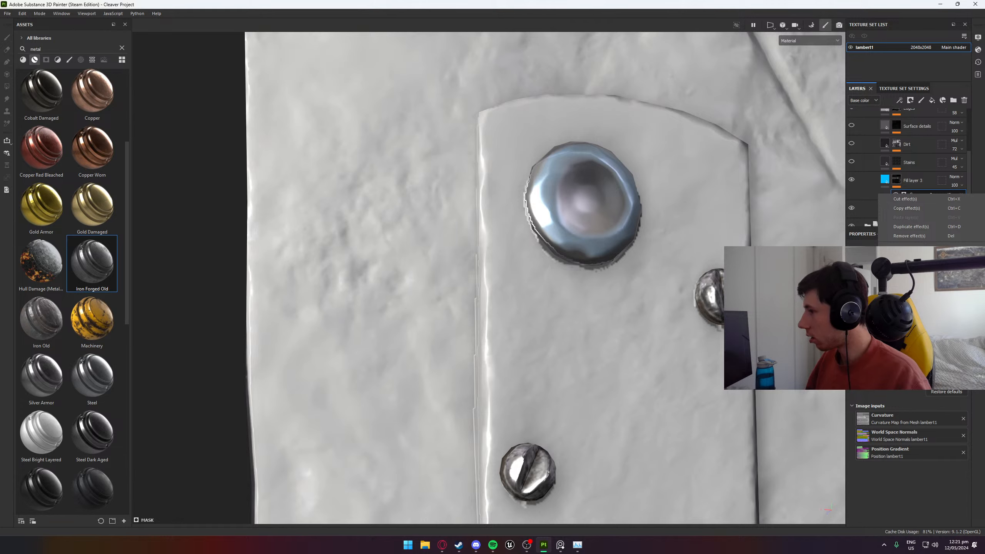
pyautogui.click(916, 268)
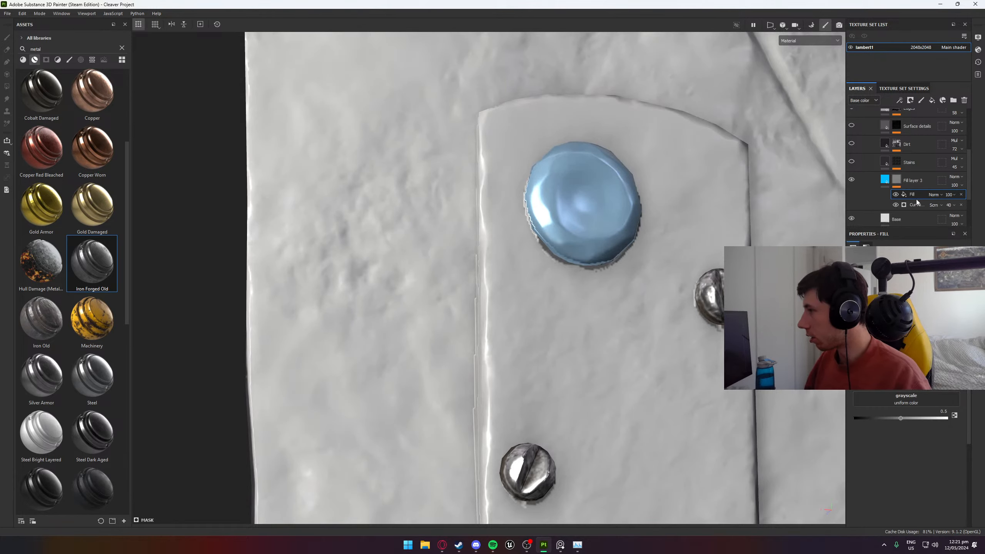
pyautogui.click(918, 403)
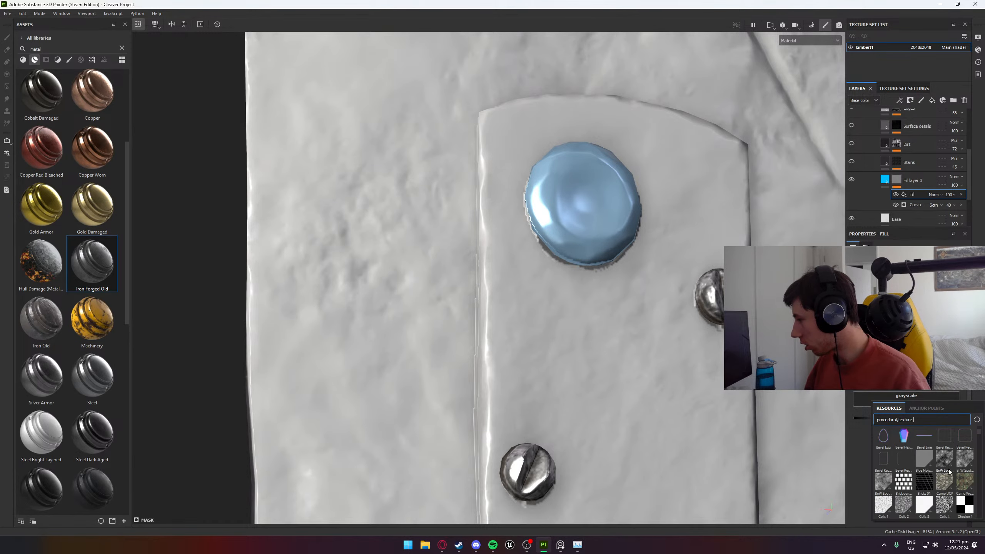
pyautogui.click(963, 465)
pyautogui.keyDown('alt'); pyautogui.moveTo(787, 202); pyautogui.dragTo(772, 235); pyautogui.keyUp('alt')
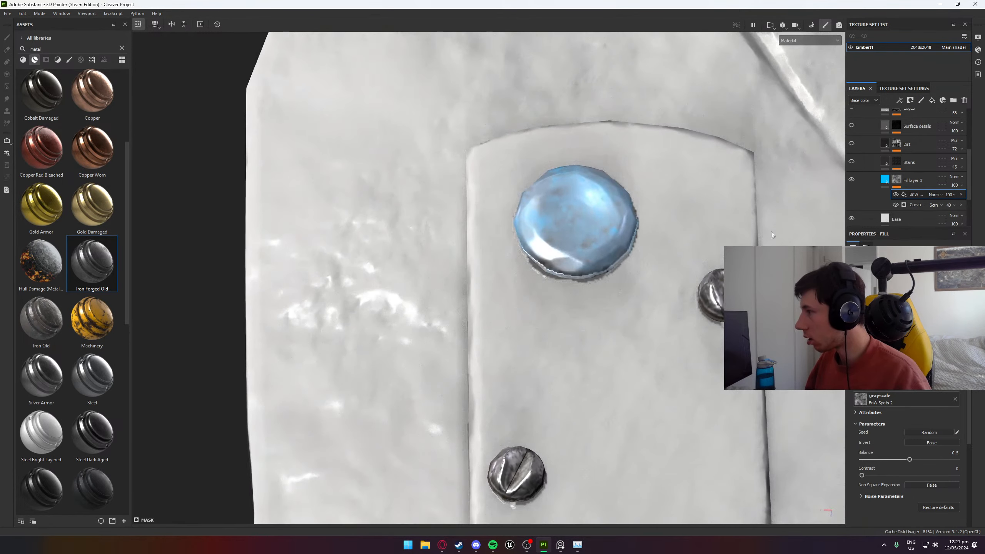
# - Set the BnW Spots 2 mask fill to Subtract blending and its balance to 0.31, keeping contrast at 0
pyautogui.click(941, 195)
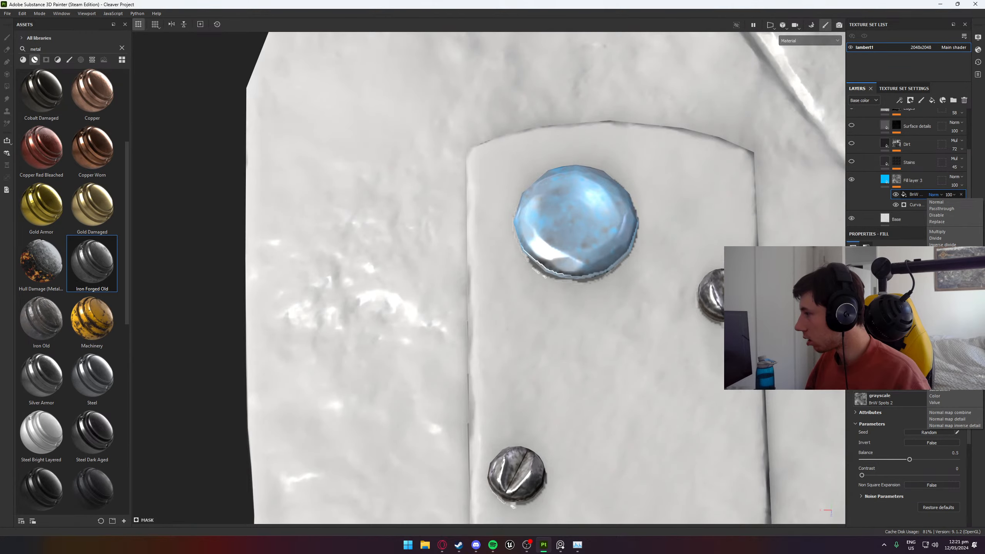
pyautogui.click(939, 274)
pyautogui.keyDown('alt'); pyautogui.moveTo(691, 276); pyautogui.dragTo(727, 228); pyautogui.keyUp('alt')
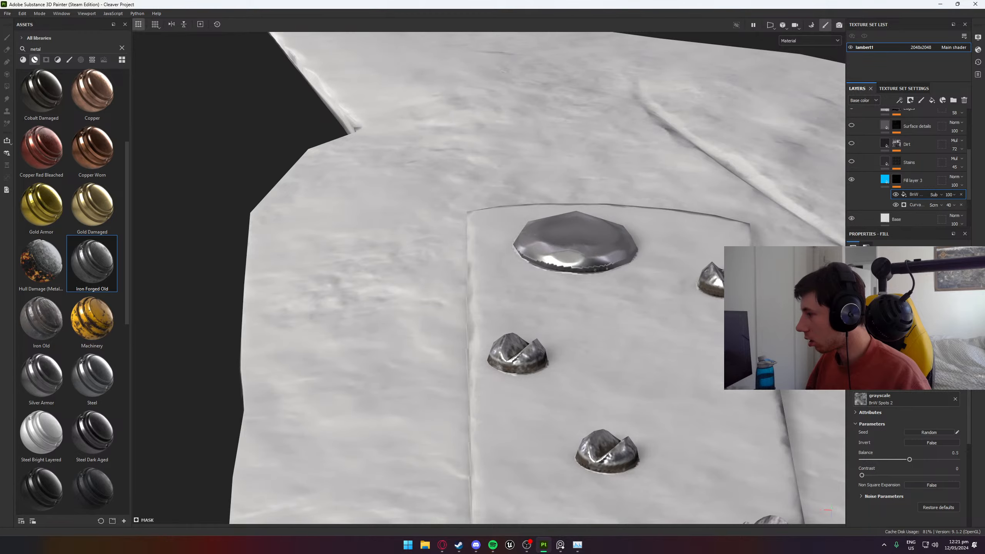
pyautogui.moveTo(909, 459); pyautogui.dragTo(885, 450)
pyautogui.keyDown('alt'); pyautogui.moveTo(677, 285); pyautogui.dragTo(798, 416); pyautogui.keyUp('alt')
pyautogui.moveTo(862, 475); pyautogui.dragTo(910, 476)
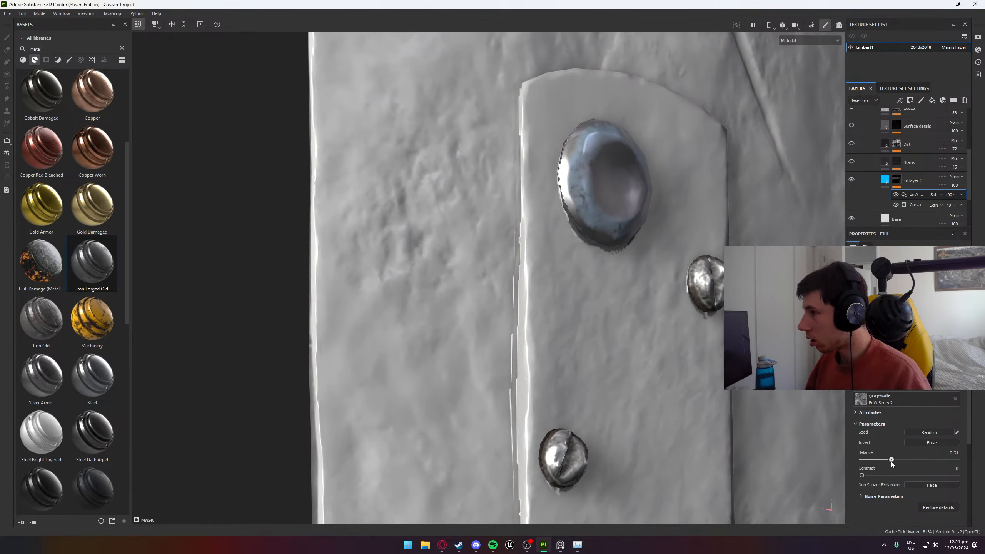
# - Examine the mottled blue tint on the large rivet from several angles and on both sides of the cleaver
pyautogui.keyDown('alt'); pyautogui.moveTo(659, 368); pyautogui.dragTo(501, 232); pyautogui.keyUp('alt')
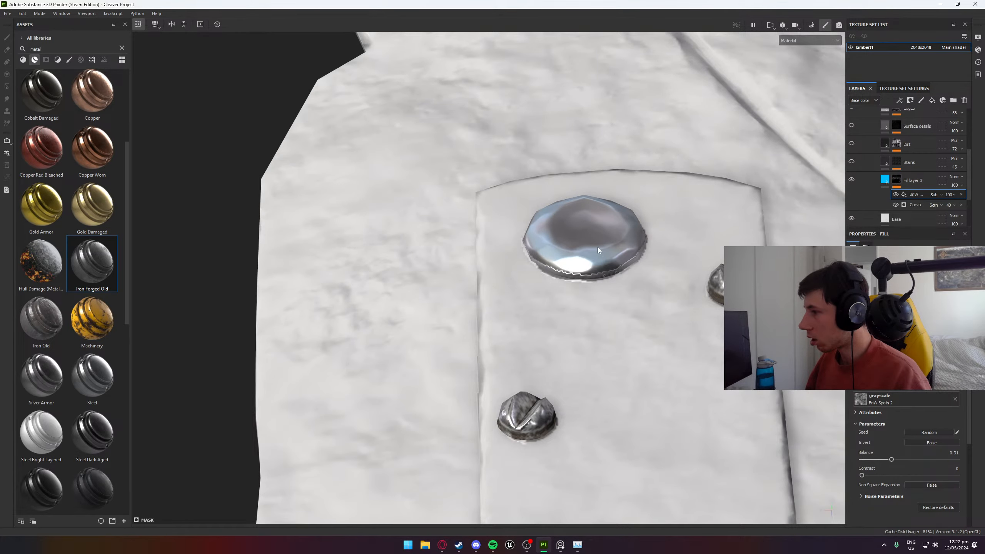
pyautogui.keyDown('alt'); pyautogui.moveTo(597, 247); pyautogui.dragTo(504, 349); pyautogui.keyUp('alt')
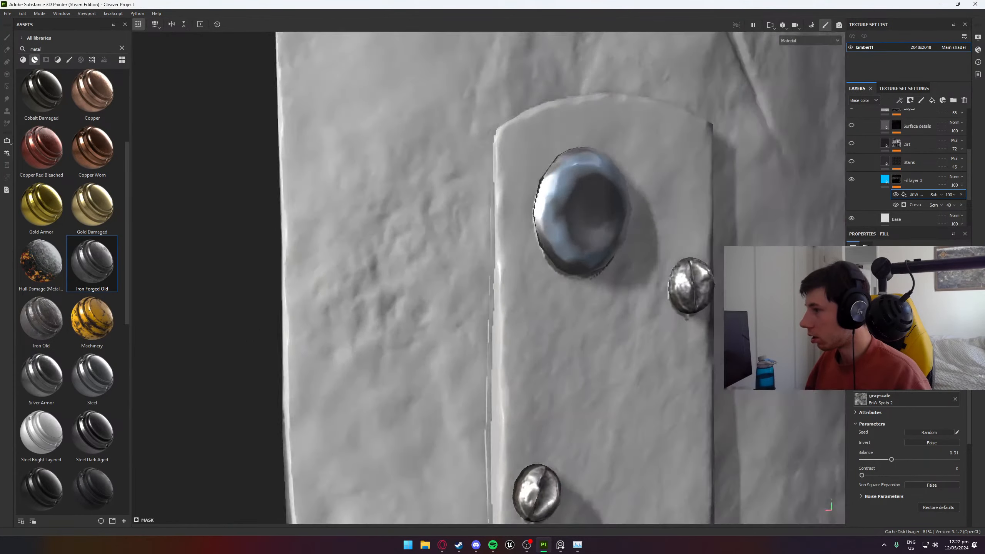
pyautogui.keyDown('alt'); pyautogui.moveTo(733, 377); pyautogui.dragTo(374, 287); pyautogui.keyUp('alt')
pyautogui.scroll(-5, 390, 281)
pyautogui.scroll(5, 479, 275)
pyautogui.keyDown('alt'); pyautogui.moveTo(375, 287); pyautogui.dragTo(560, 283, button='middle'); pyautogui.keyUp('alt')
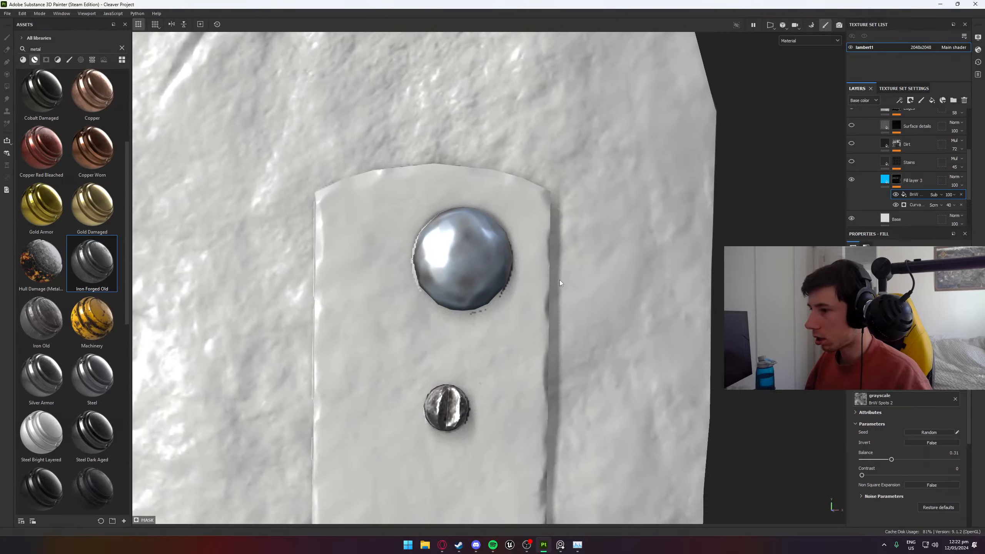
pyautogui.scroll(5, 480, 270)
pyautogui.keyDown('alt'); pyautogui.moveTo(479, 270); pyautogui.dragTo(497, 181); pyautogui.keyUp('alt')
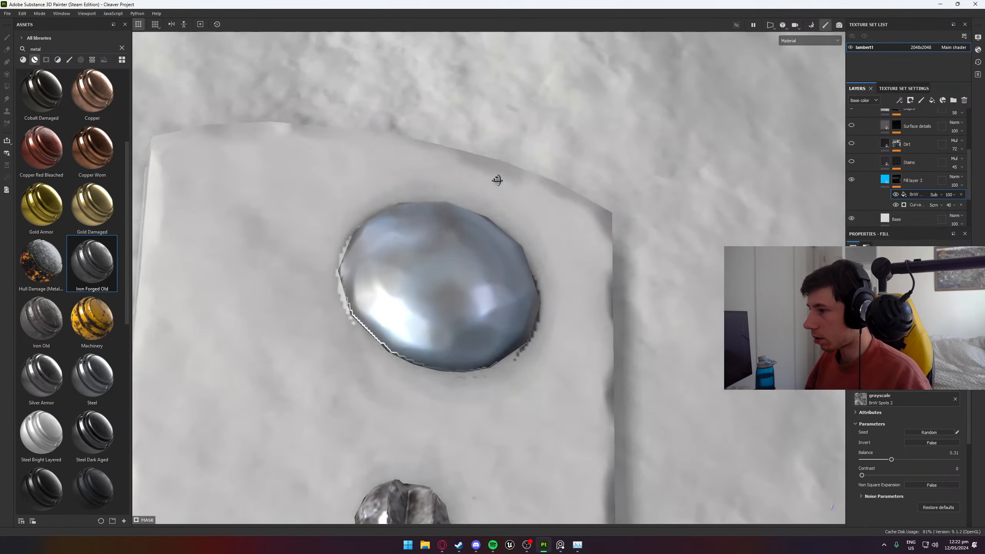
# - Soften the fill layer's base color to saturation 0.558 and value 0.930, checking the tint on both sides of the cleaver
pyautogui.click(888, 179)
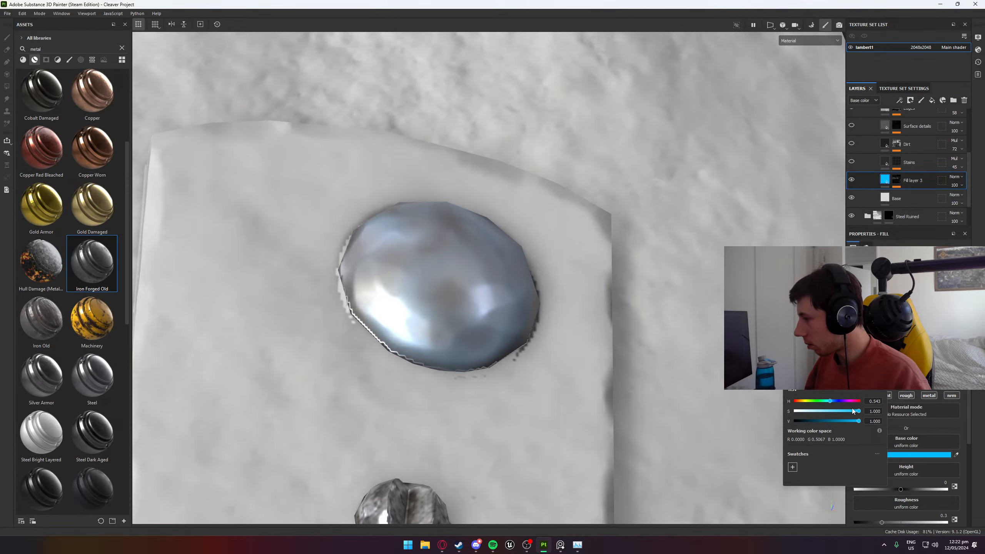
pyautogui.moveTo(853, 411)
pyautogui.mouseDown()
pyautogui.moveTo(815, 414)
pyautogui.moveTo(855, 427)
pyautogui.mouseUp()
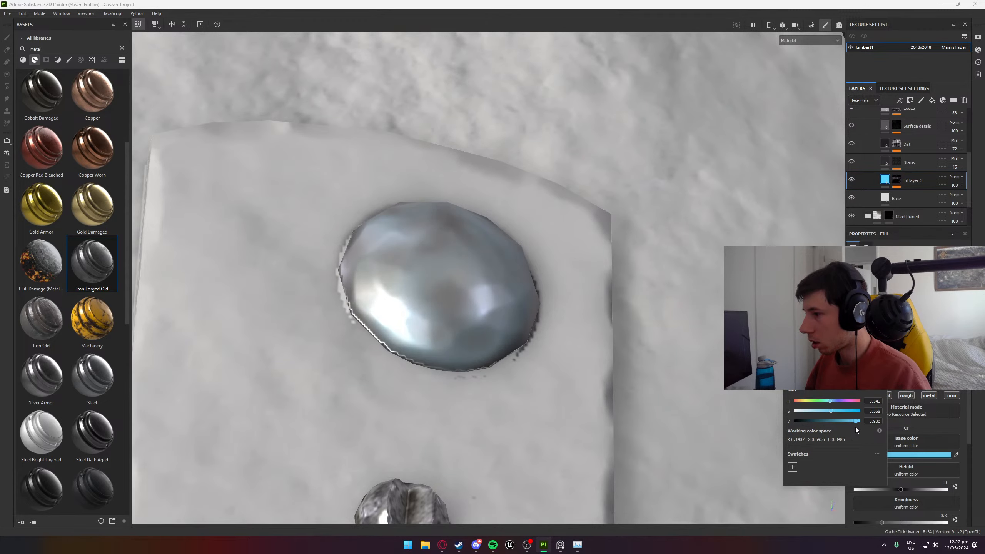
pyautogui.keyDown('alt'); pyautogui.moveTo(458, 299); pyautogui.dragTo(231, 381); pyautogui.keyUp('alt')
pyautogui.scroll(-5, 428, 332)
pyautogui.keyDown('alt'); pyautogui.moveTo(428, 332); pyautogui.dragTo(233, 156); pyautogui.keyUp('alt')
pyautogui.scroll(5, 431, 281)
pyautogui.scroll(4, 255, 218)
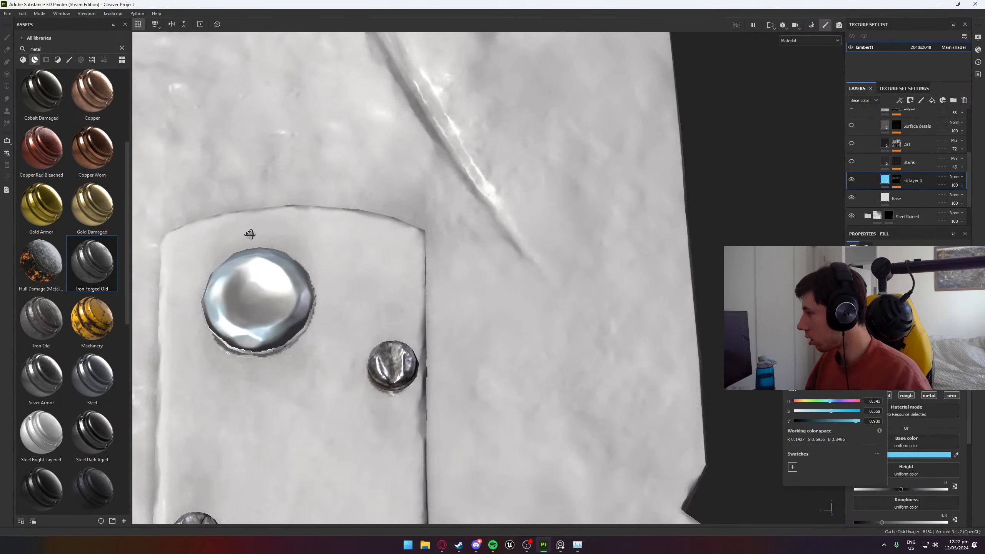
pyautogui.keyDown('alt'); pyautogui.moveTo(250, 235); pyautogui.dragTo(239, 311); pyautogui.keyUp('alt')
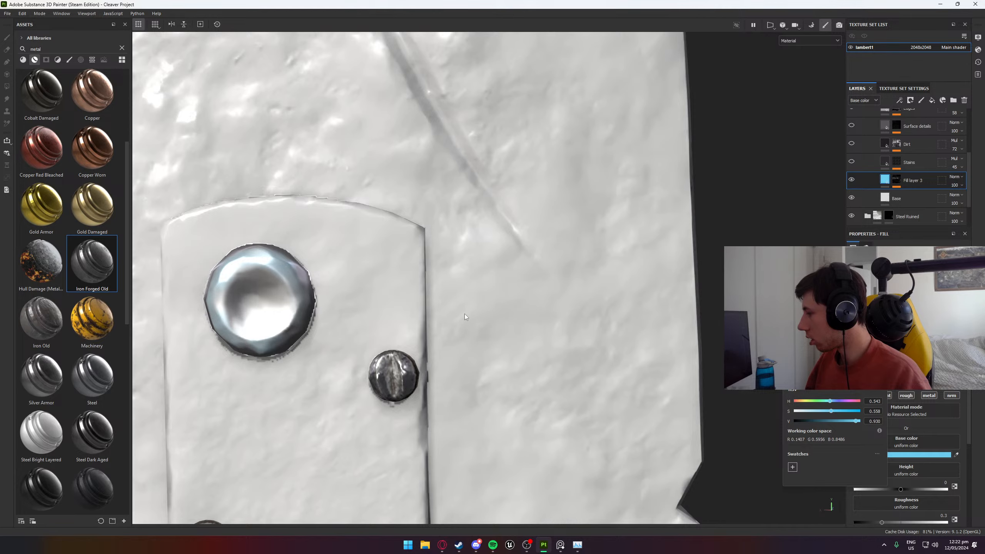
pyautogui.scroll(-3, 467, 321)
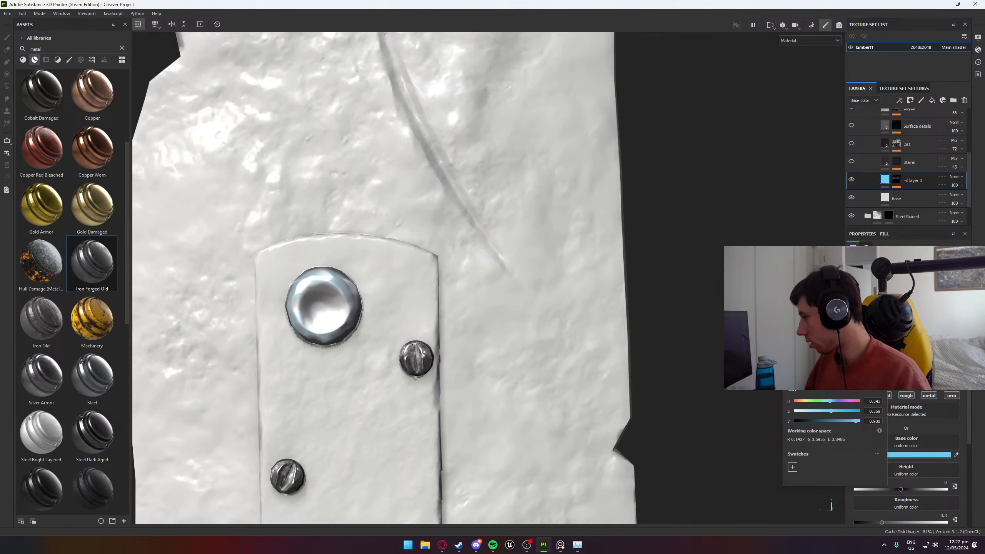
pyautogui.scroll(-8, 411, 345)
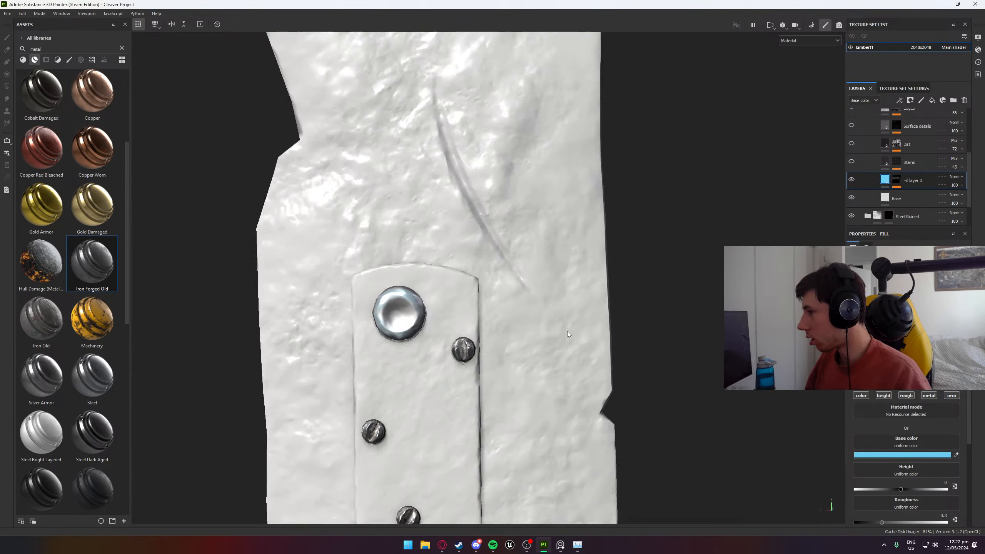
# - Examine the softened tint across the whole blade and up close on the large rivet
pyautogui.keyDown('alt'); pyautogui.moveTo(733, 330); pyautogui.dragTo(791, 329); pyautogui.keyUp('alt')
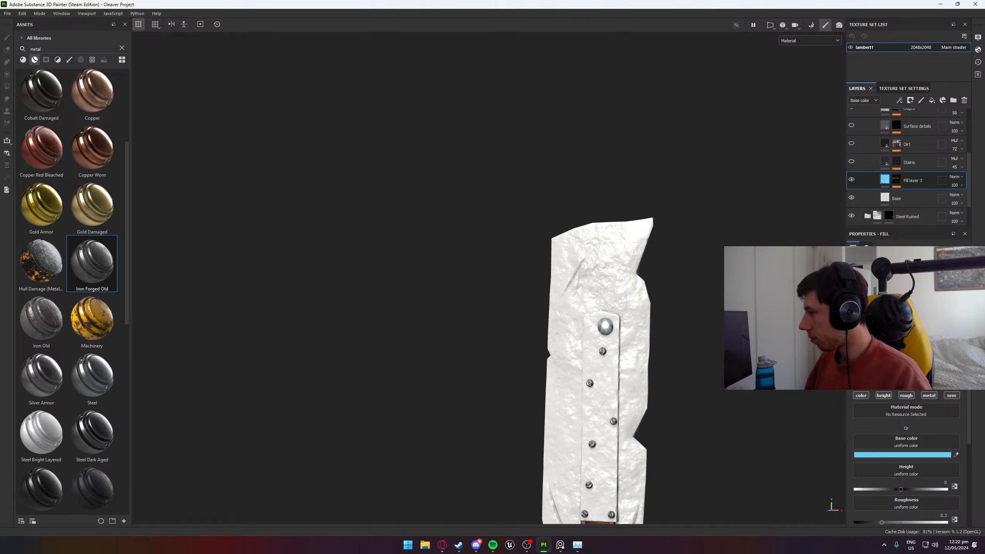
pyautogui.keyDown('alt'); pyautogui.moveTo(708, 318); pyautogui.dragTo(568, 260, button='middle'); pyautogui.keyUp('alt')
pyautogui.moveTo(568, 261)
pyautogui.keyDown('alt'); pyautogui.mouseDown()
pyautogui.moveTo(521, 253)
pyautogui.moveTo(632, 246)
pyautogui.mouseUp(); pyautogui.keyUp('alt')
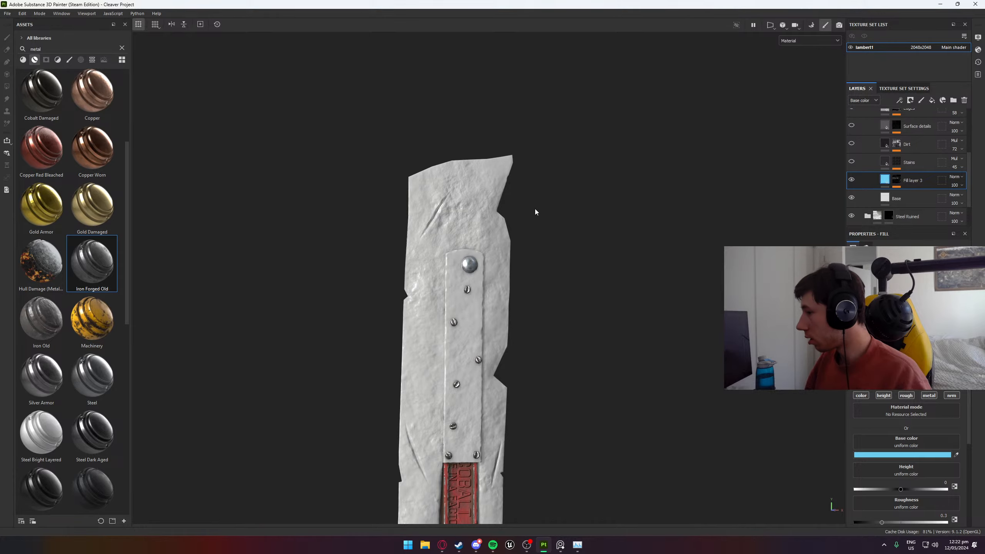
pyautogui.scroll(6, 458, 224)
pyautogui.keyDown('alt'); pyautogui.moveTo(455, 223); pyautogui.dragTo(484, 219); pyautogui.keyUp('alt')
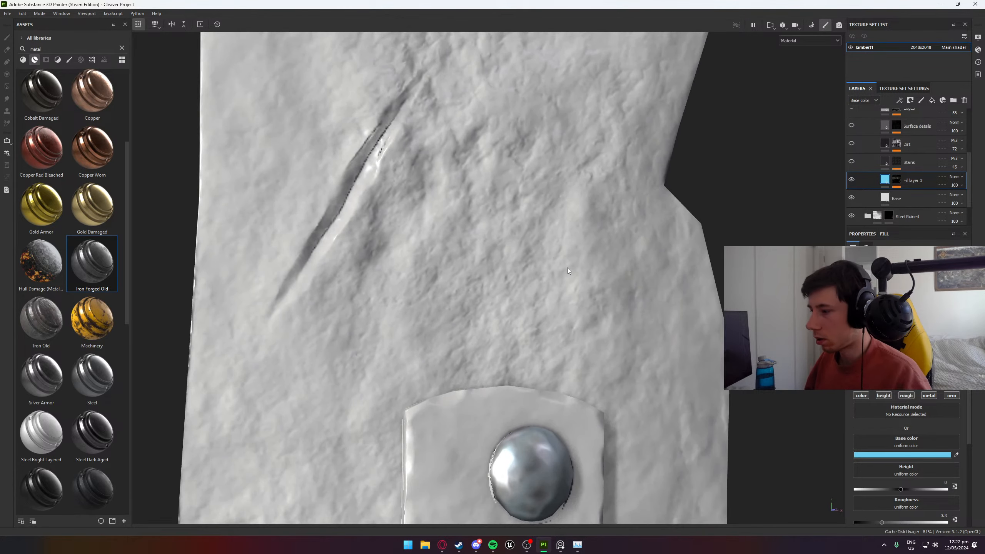
pyautogui.keyDown('alt'); pyautogui.moveTo(484, 219); pyautogui.dragTo(471, 68, button='middle'); pyautogui.keyUp('alt')
pyautogui.scroll(3, 554, 251)
pyautogui.keyDown('alt'); pyautogui.moveTo(554, 251); pyautogui.dragTo(578, 267); pyautogui.keyUp('alt')
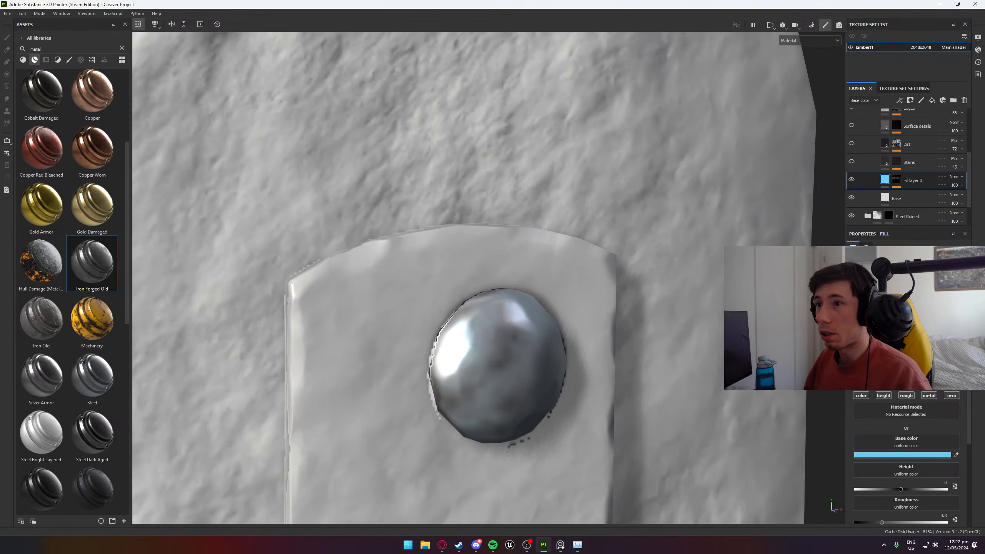
# - Save the cleaver project
pyautogui.click(7, 13)
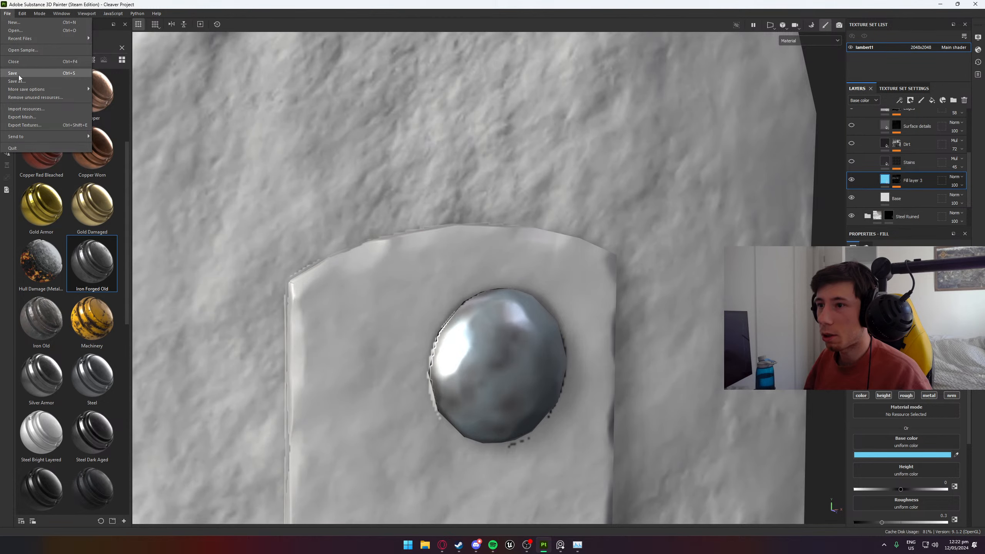
pyautogui.click(39, 82)
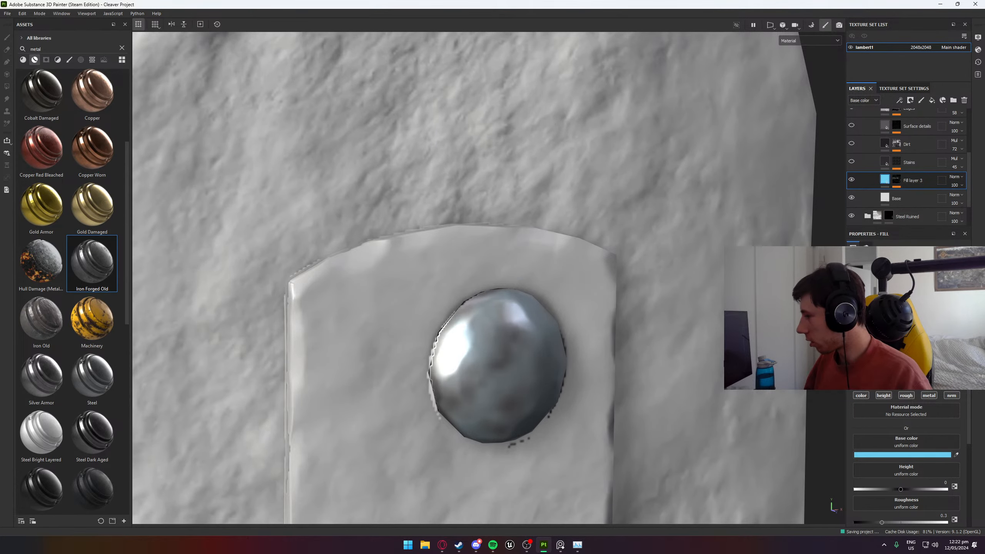
pyautogui.scroll(-5, 695, 279)
pyautogui.keyDown('alt'); pyautogui.moveTo(501, 312); pyautogui.dragTo(466, 275); pyautogui.keyUp('alt')
pyautogui.scroll(4, 466, 275)
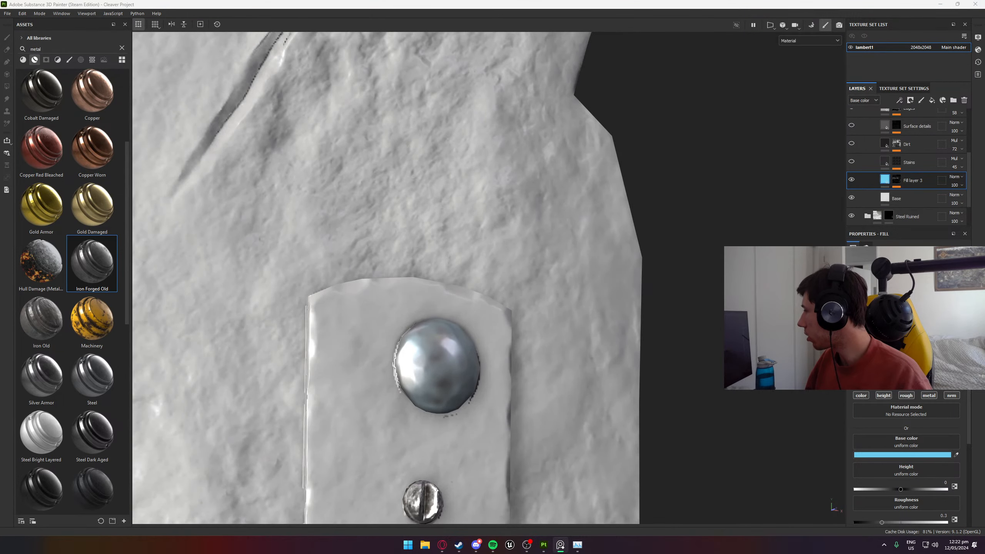
# - Examine the rivets along the join plate and browse the metal smart materials in the library
pyautogui.moveTo(629, 330)
pyautogui.keyDown('alt'); pyautogui.mouseDown()
pyautogui.moveTo(513, 293)
pyautogui.moveTo(609, 375)
pyautogui.moveTo(464, 347)
pyautogui.mouseUp(); pyautogui.keyUp('alt')
pyautogui.keyDown('alt'); pyautogui.moveTo(479, 351); pyautogui.dragTo(511, 93, button='middle'); pyautogui.keyUp('alt')
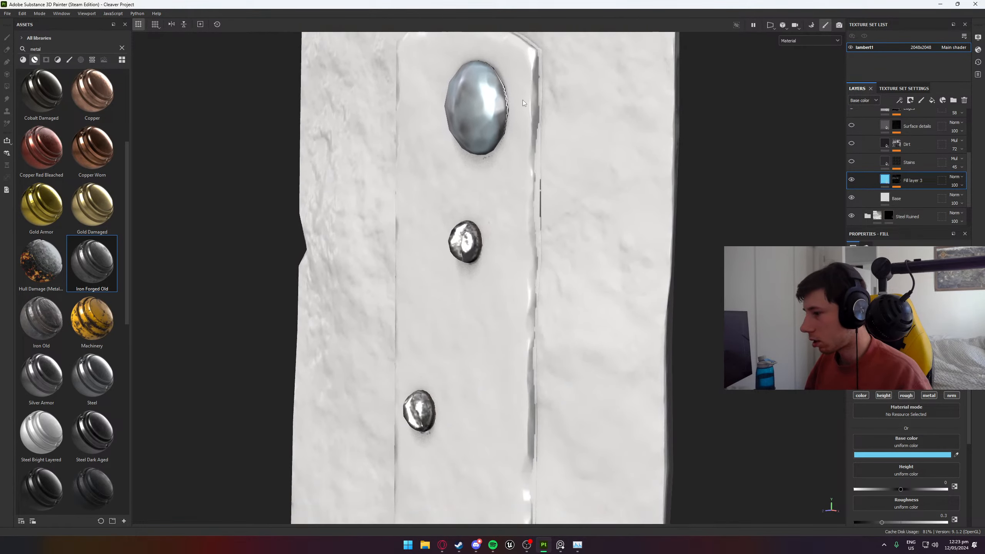
pyautogui.keyDown('alt'); pyautogui.moveTo(512, 93); pyautogui.dragTo(515, 231, button='right'); pyautogui.keyUp('alt')
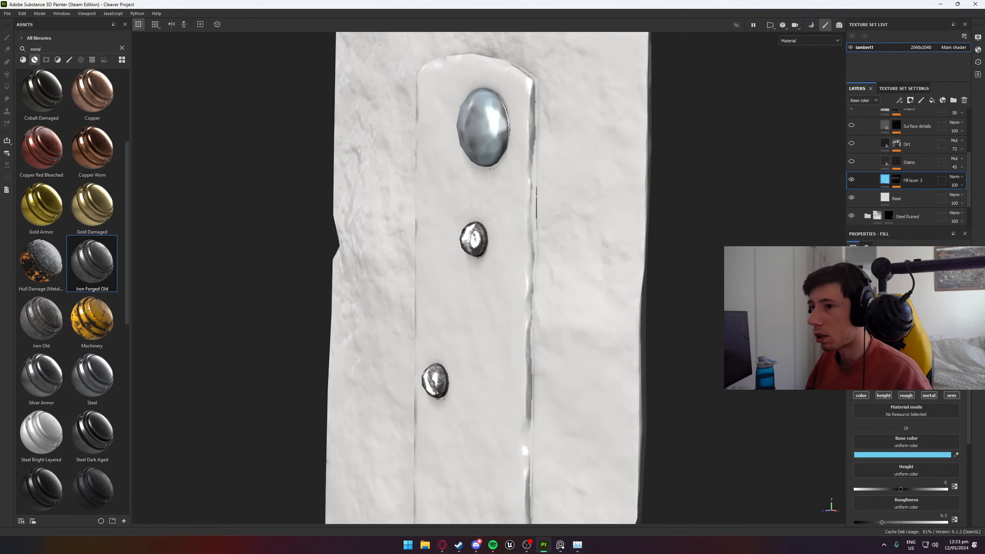
pyautogui.scroll(3, 62, 187)
pyautogui.scroll(-5, 91, 287)
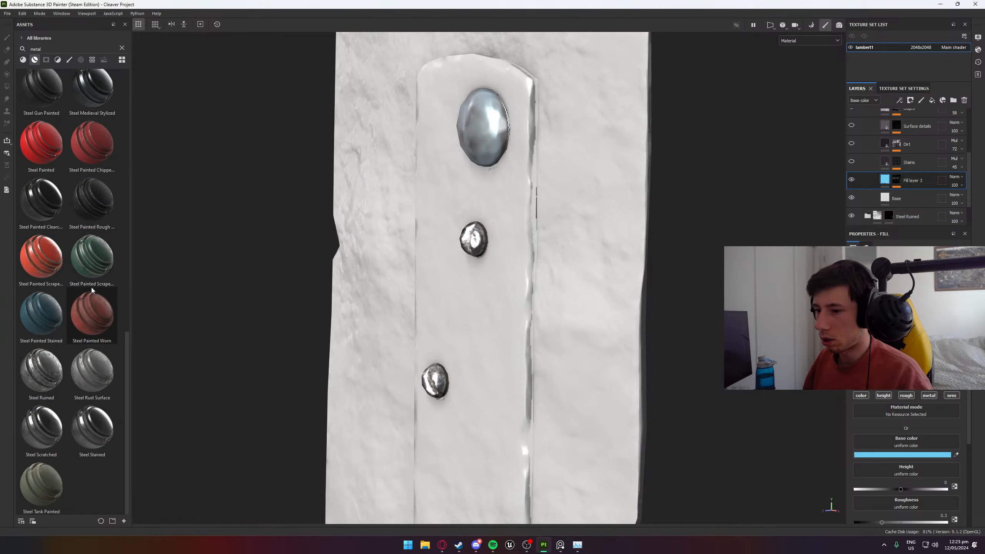
pyautogui.scroll(-5, 88, 287)
pyautogui.scroll(7, 88, 287)
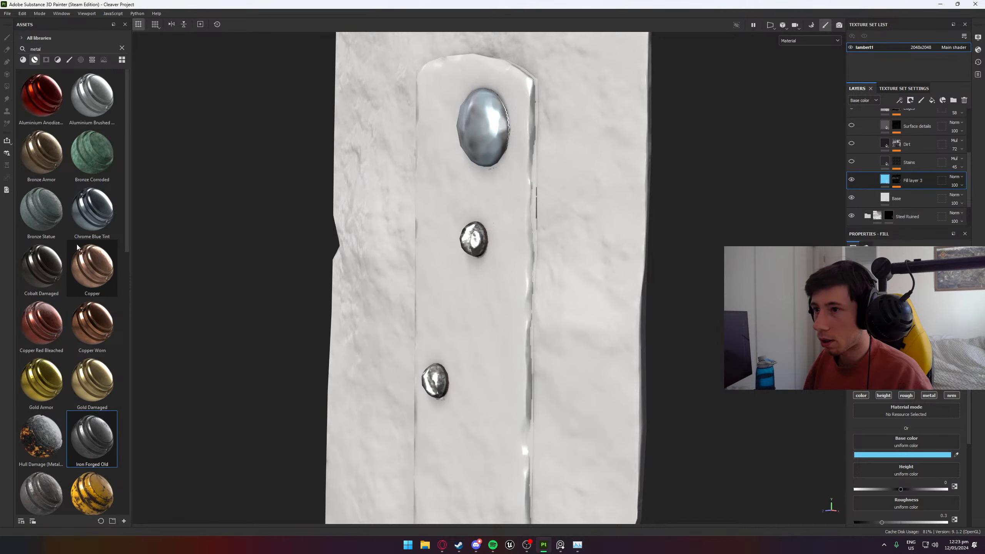
# - Apply the regular Metal Rust material to the whole cleaver as a layer above the JoinScrews folder
pyautogui.click(22, 60)
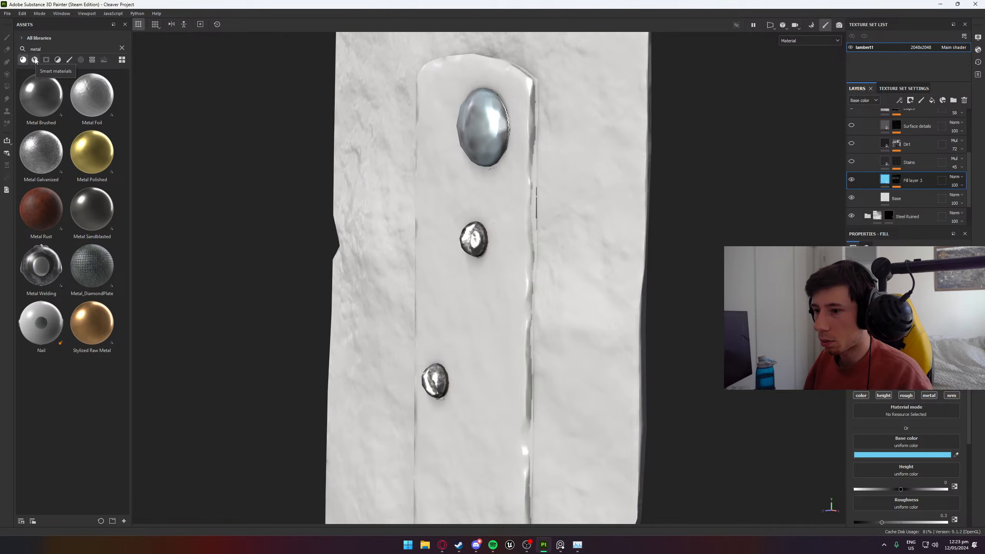
pyautogui.moveTo(41, 209); pyautogui.dragTo(476, 325)
pyautogui.scroll(-3, 473, 303)
pyautogui.scroll(2, 603, 326)
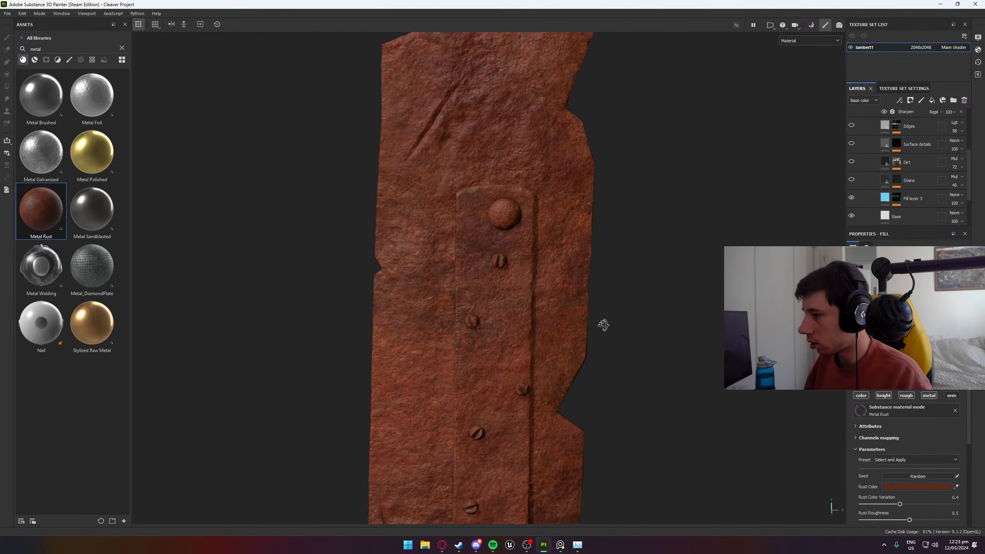
pyautogui.scroll(-1, 899, 190)
pyautogui.scroll(5, 899, 194)
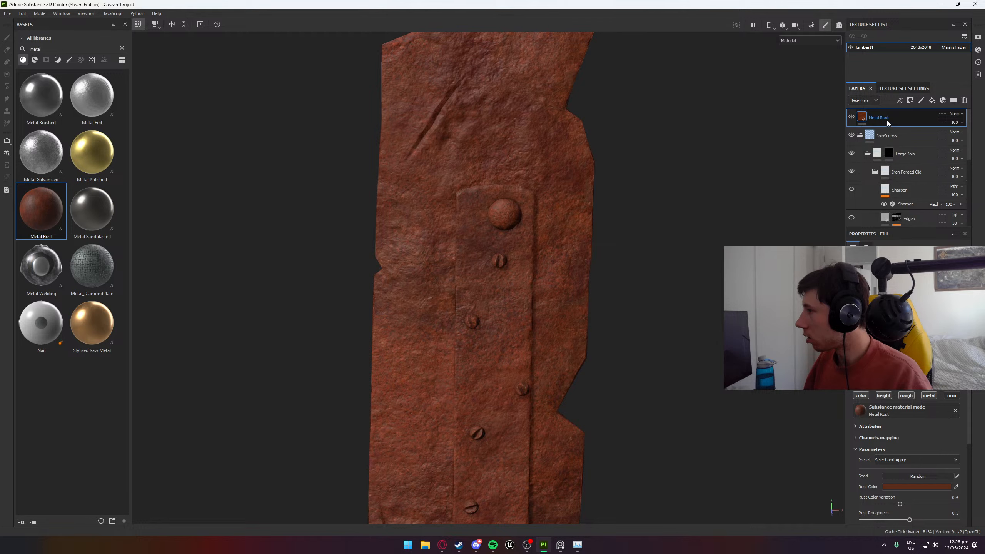
# - Set the Metal Rust layer's rust color variation to 0.74, rust roughness to 0.57 and grain intensity to 0.21
pyautogui.scroll(-1, 901, 471)
pyautogui.scroll(-1, 912, 470)
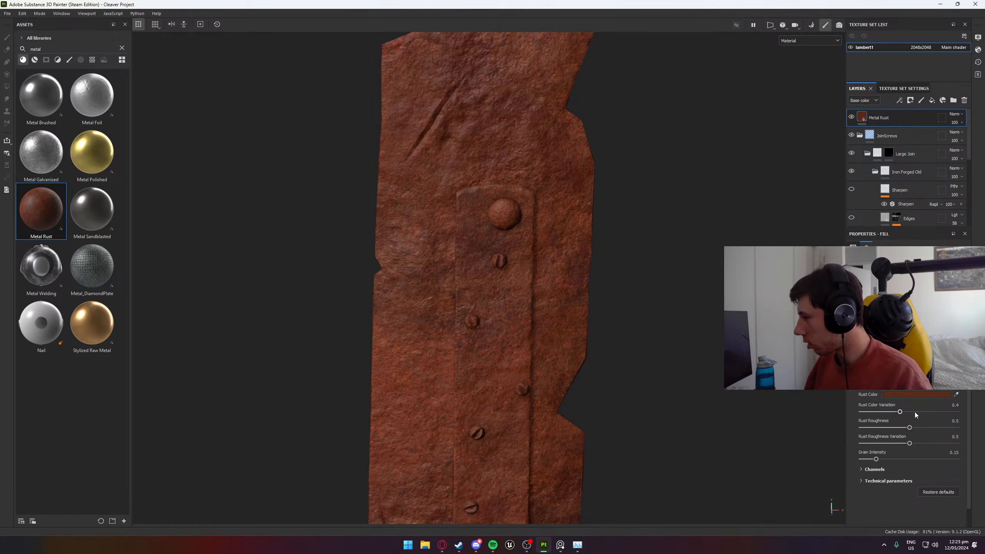
pyautogui.moveTo(900, 412)
pyautogui.mouseDown()
pyautogui.moveTo(861, 413)
pyautogui.moveTo(933, 414)
pyautogui.moveTo(909, 450)
pyautogui.moveTo(936, 458)
pyautogui.moveTo(885, 469)
pyautogui.moveTo(909, 451)
pyautogui.moveTo(882, 459)
pyautogui.mouseUp()
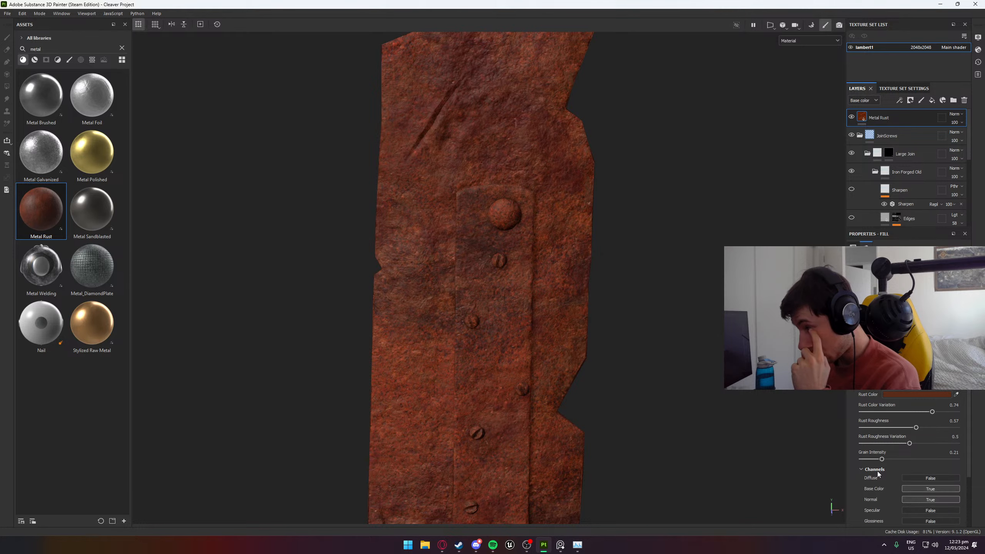
pyautogui.scroll(-5, 597, 414)
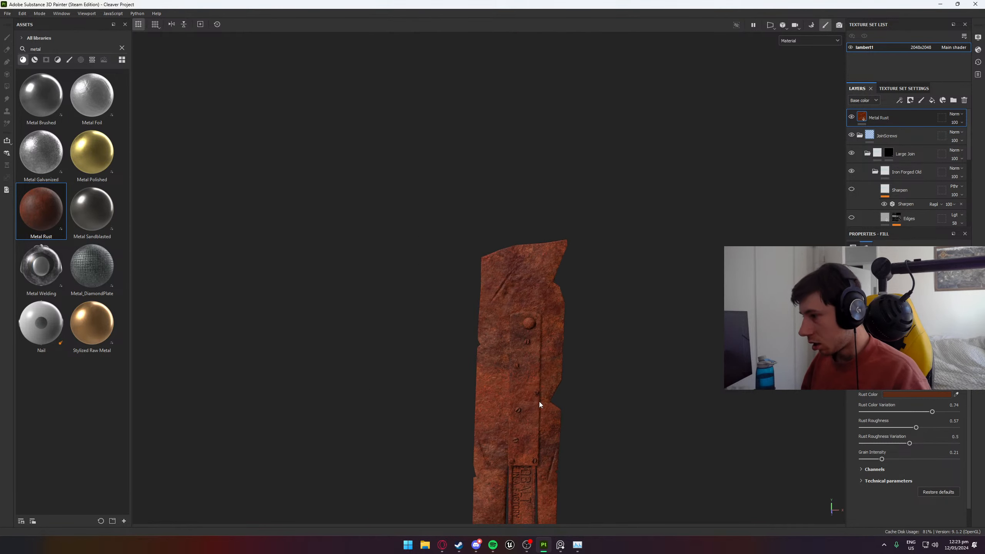
# - Inspect the rust across the blade and handle, and delete the Metal Rust layer
pyautogui.scroll(5, 445, 359)
pyautogui.keyDown('alt'); pyautogui.moveTo(446, 359); pyautogui.dragTo(535, 306); pyautogui.keyUp('alt')
pyautogui.click(52, 227)
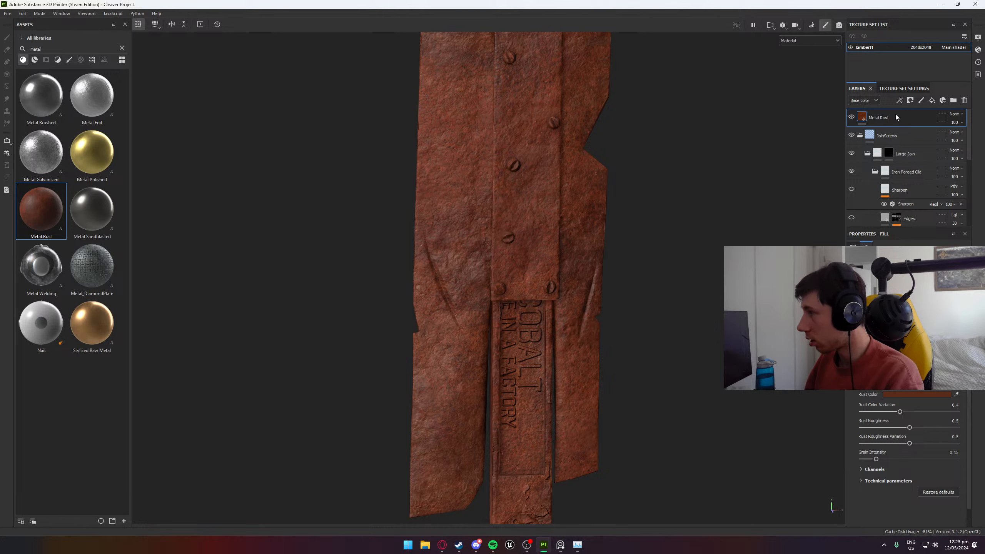
pyautogui.press('Delete')
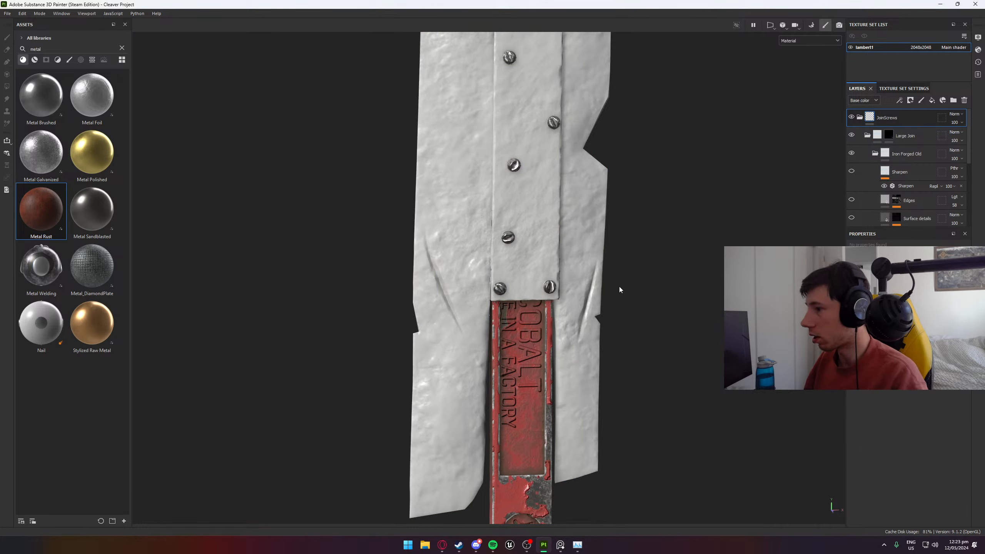
# - Create a new folder above JoinScrews in the layer stack and open its name for editing
pyautogui.click(953, 100)
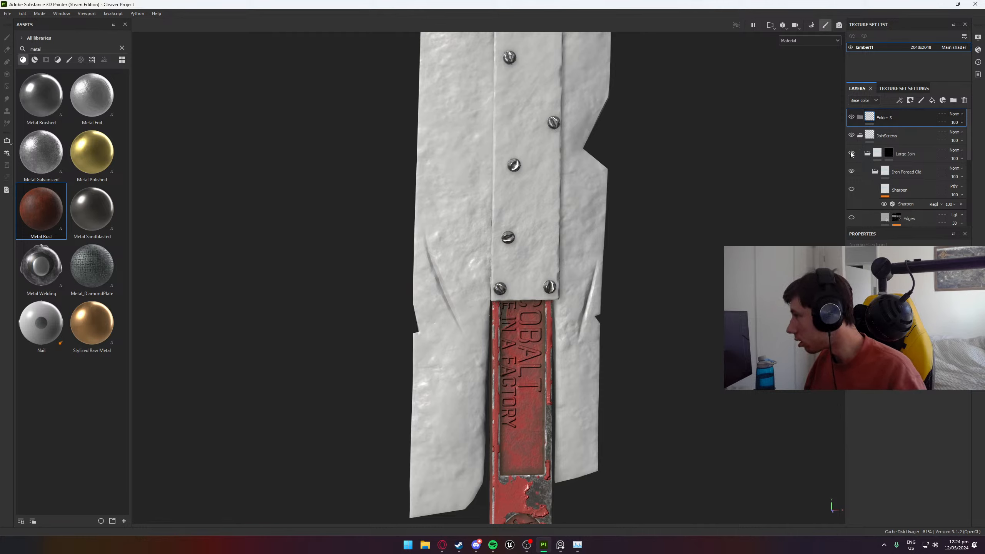
pyautogui.doubleClick(887, 118)
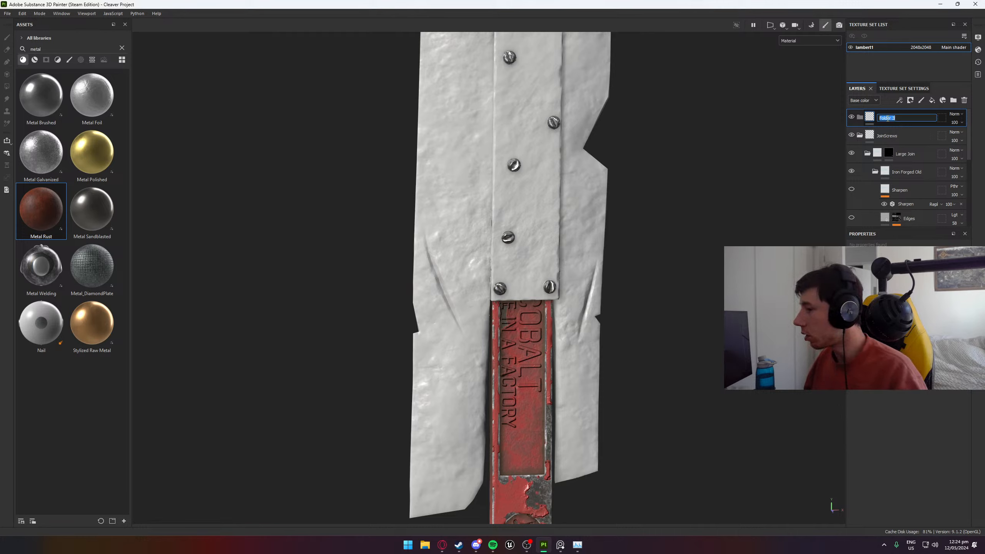
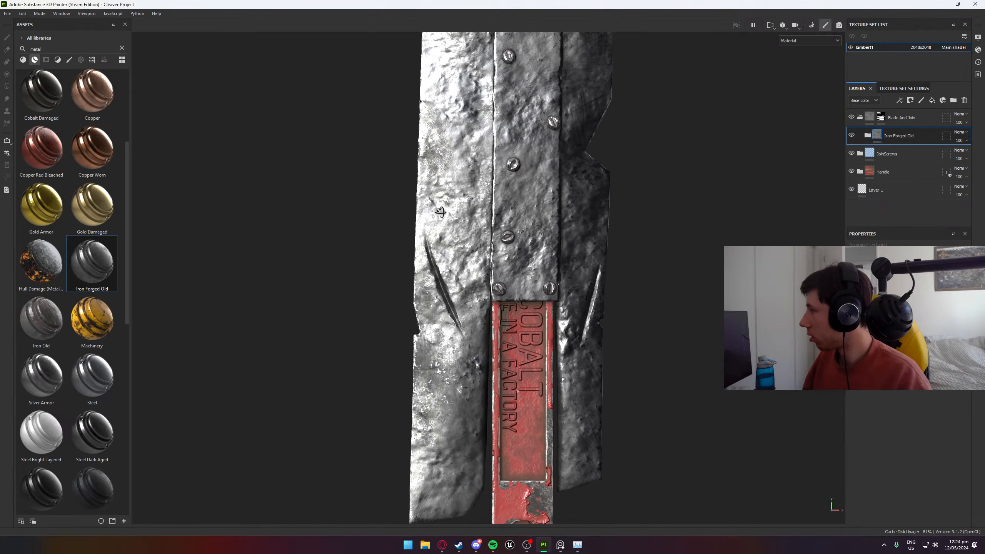
# - Undo the Iron Forged Old material in the Blade And Join folder, try Iron Old there instead, and undo that as well
pyautogui.hotkey('ctrl', 'z')
pyautogui.moveTo(41, 327); pyautogui.dragTo(925, 126)
pyautogui.keyDown('alt'); pyautogui.moveTo(698, 264); pyautogui.dragTo(410, 216); pyautogui.keyUp('alt')
pyautogui.hotkey('ctrl', 'z')
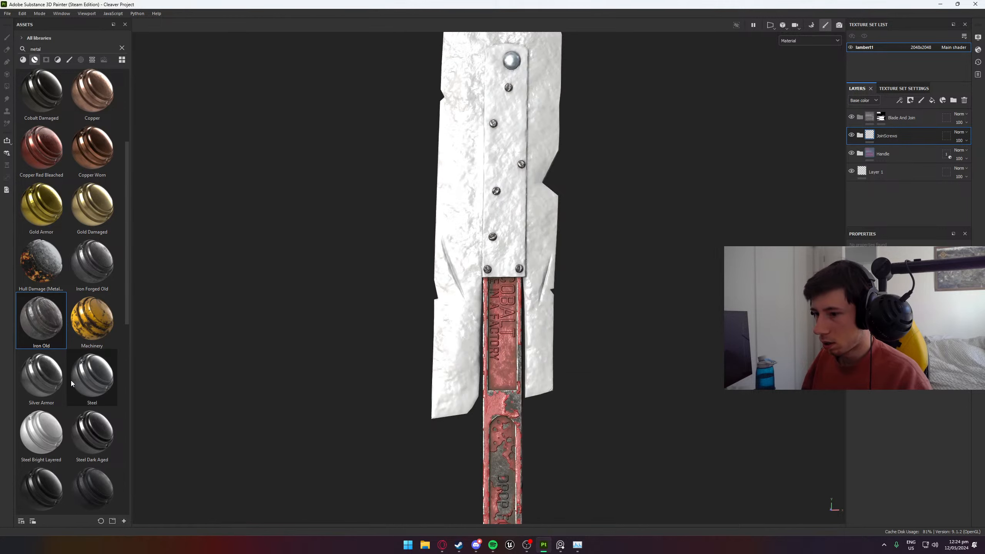
# - Try the Silver Armor and Steel Dark Aged smart materials in the Blade And Join folder, undoing each one
pyautogui.moveTo(38, 387); pyautogui.dragTo(905, 123)
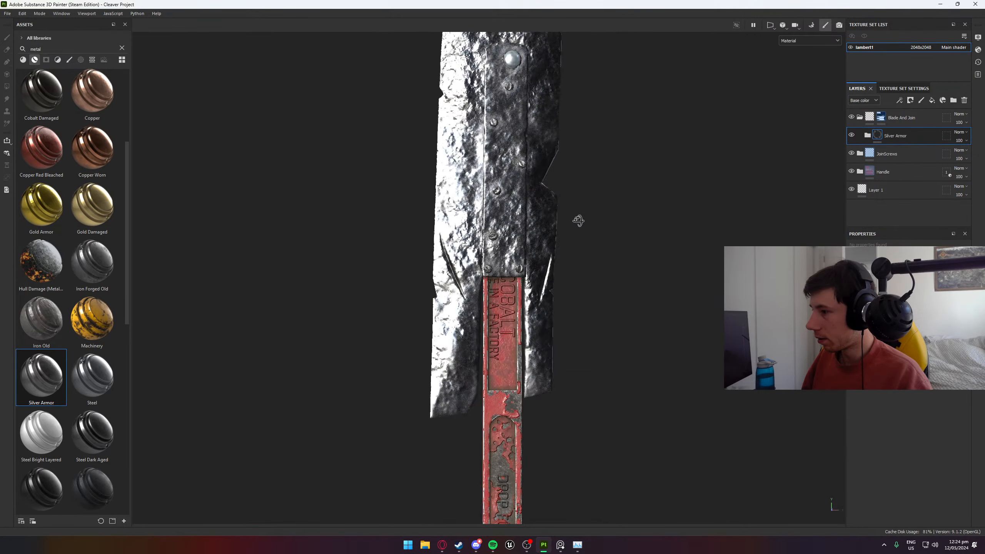
pyautogui.hotkey('ctrl', 'z')
pyautogui.scroll(-6, 68, 339)
pyautogui.scroll(3, 99, 333)
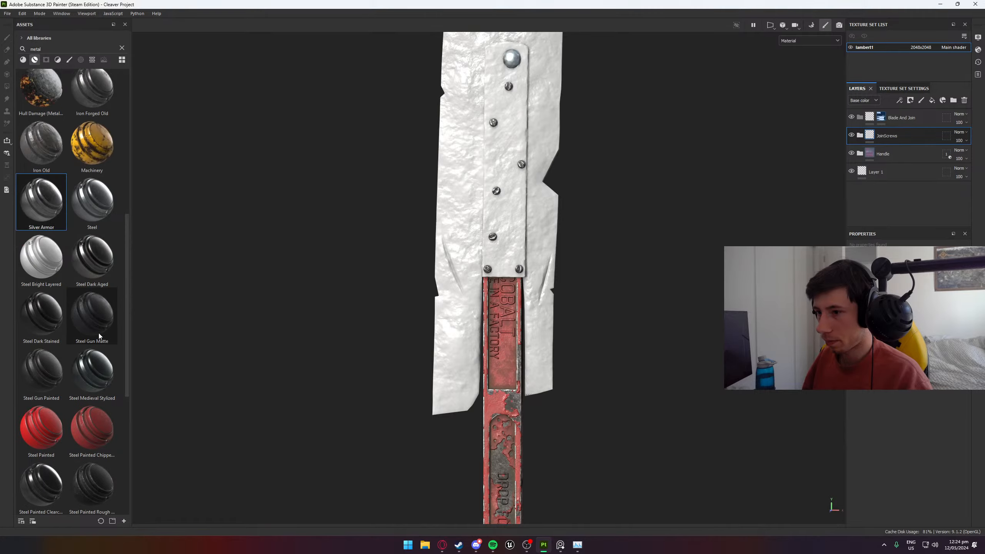
pyautogui.moveTo(92, 267); pyautogui.dragTo(837, 153)
pyautogui.keyDown('alt'); pyautogui.moveTo(588, 198); pyautogui.dragTo(640, 328); pyautogui.keyUp('alt')
pyautogui.hotkey('ctrl', 'z')
# - Try the Steel Ruined and Steel Rust Surface smart materials in the Blade And Join folder, undoing each one
pyautogui.scroll(-3, 71, 427)
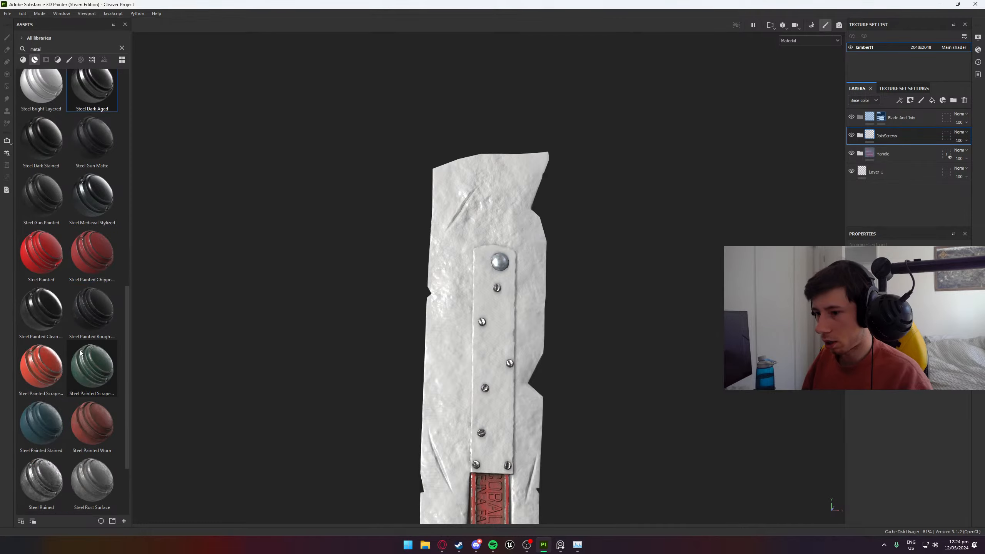
pyautogui.moveTo(43, 481); pyautogui.dragTo(903, 119)
pyautogui.keyDown('alt'); pyautogui.moveTo(579, 282); pyautogui.dragTo(440, 377); pyautogui.keyUp('alt')
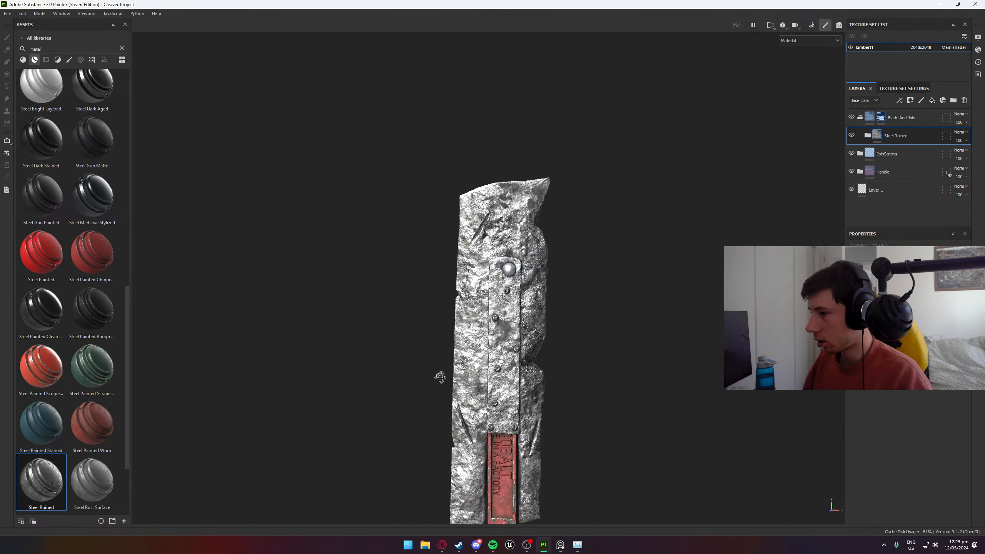
pyautogui.hotkey('ctrl', 'z')
pyautogui.moveTo(92, 481); pyautogui.dragTo(904, 117)
pyautogui.scroll(3, 631, 368)
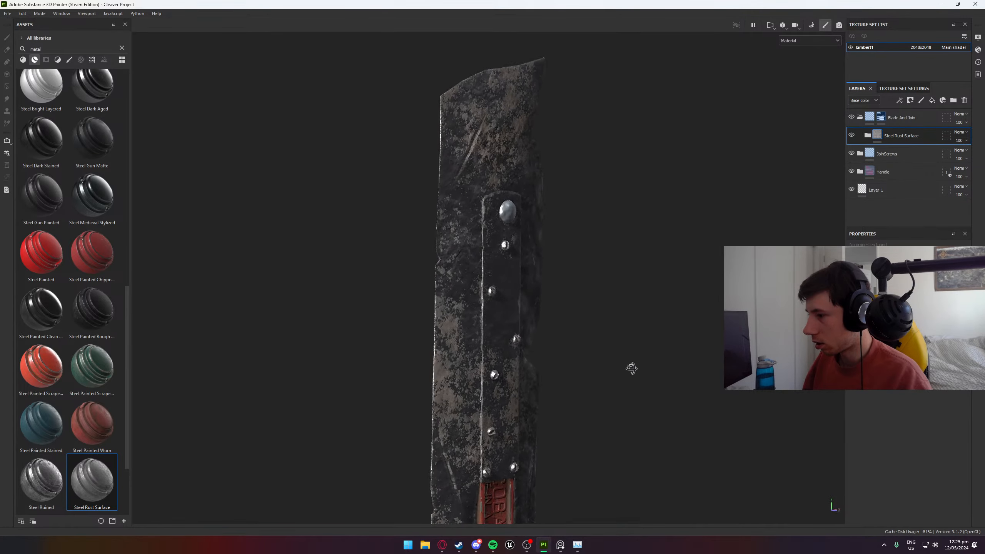
pyautogui.hotkey('ctrl', 'z')
# - Apply the Steel Ruined smart material inside the Blade And Join folder and add the regular Metal Rust material above it
pyautogui.moveTo(42, 481); pyautogui.dragTo(903, 117)
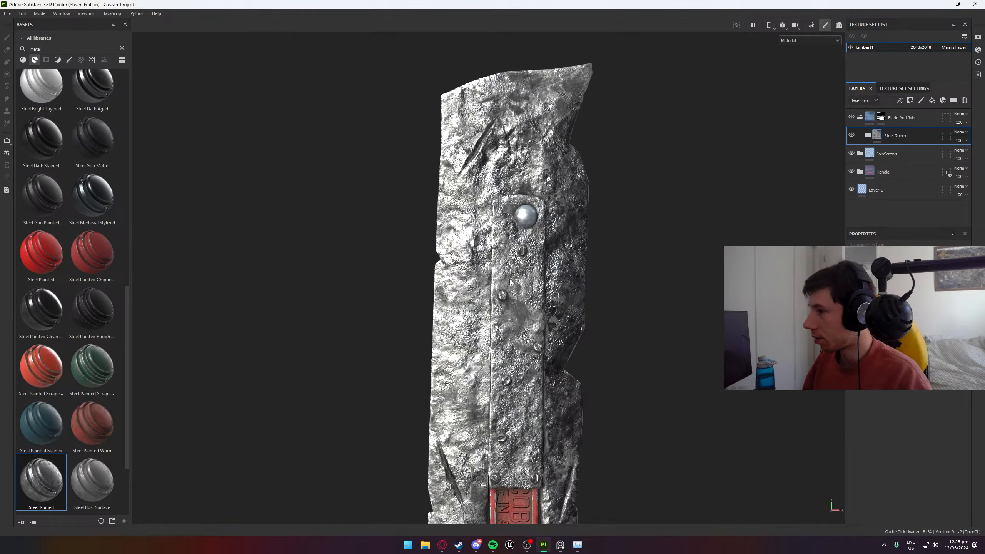
pyautogui.scroll(3, 466, 277)
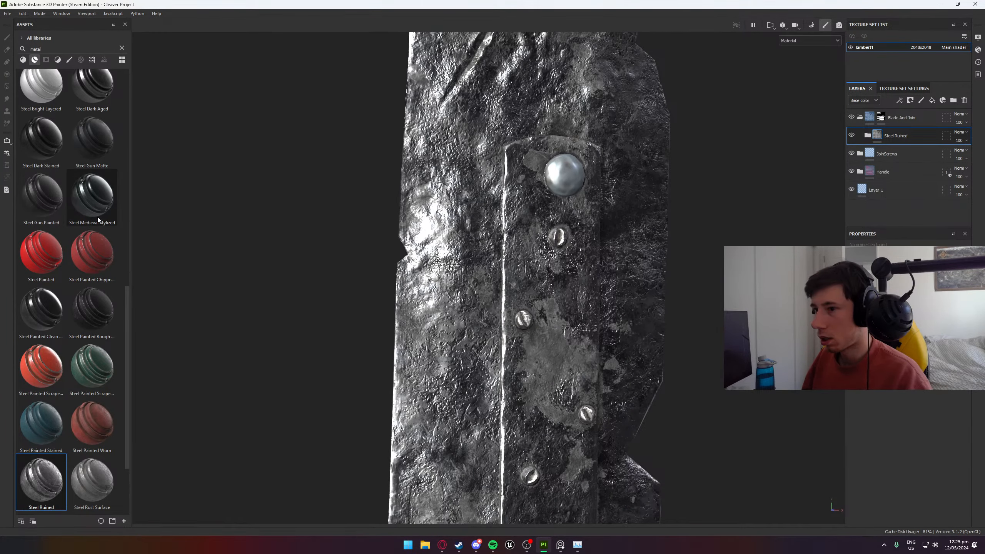
pyautogui.click(22, 59)
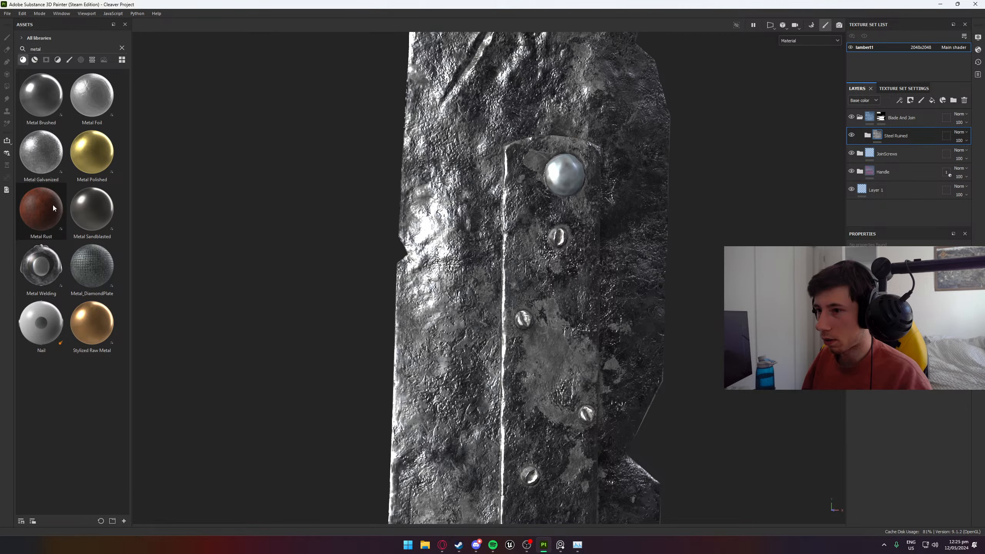
pyautogui.moveTo(49, 213); pyautogui.dragTo(905, 122)
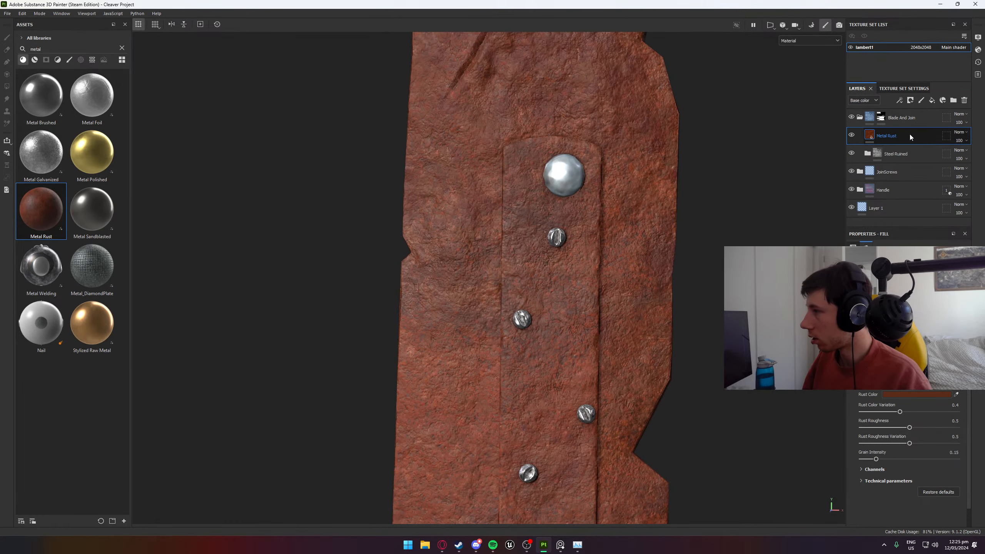
# - Try a Curvature generator directly on the Metal Rust layer's content and remove it
pyautogui.rightClick(915, 136)
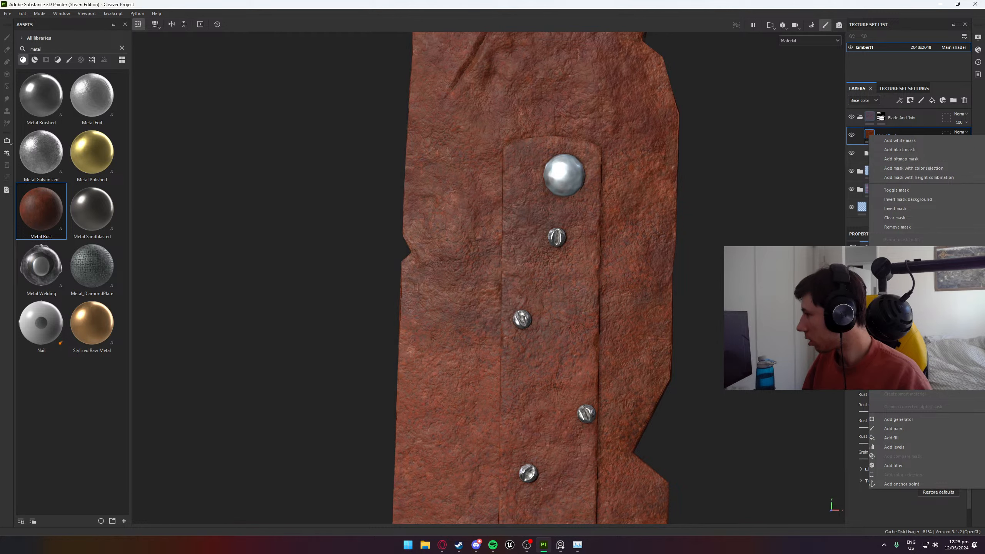
pyautogui.click(899, 419)
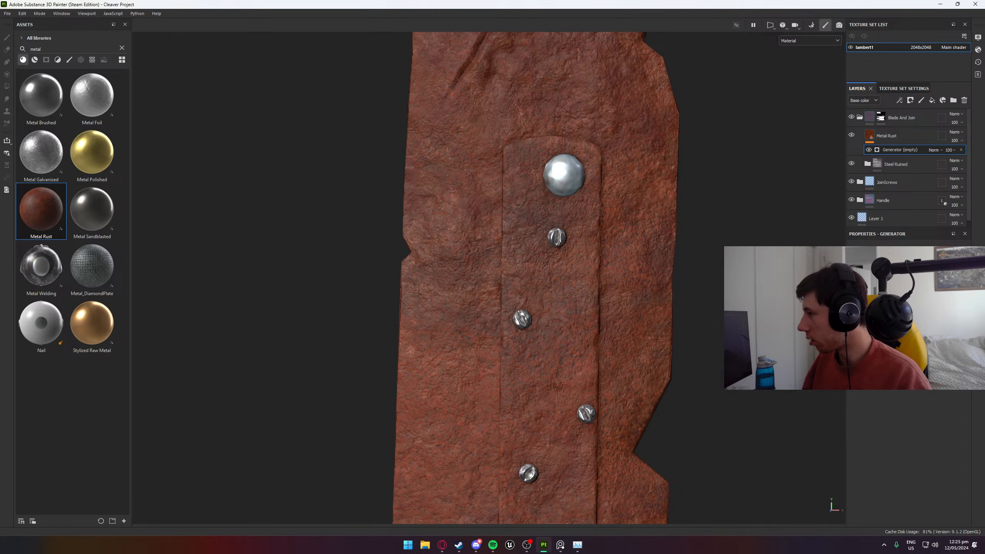
pyautogui.click(920, 299)
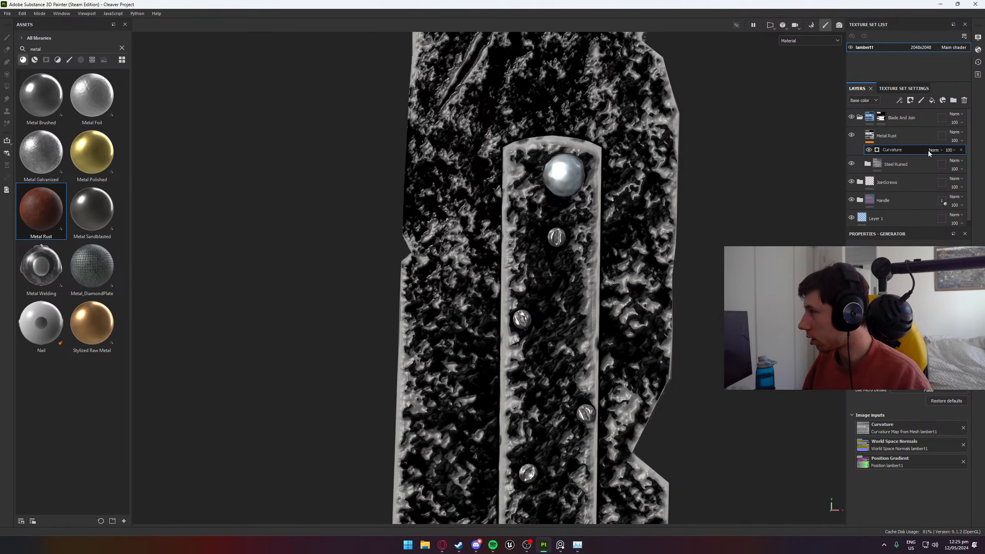
pyautogui.click(962, 150)
# - Add a black mask to the Metal Rust layer and drive it with a Curvature generator
pyautogui.rightClick(912, 141)
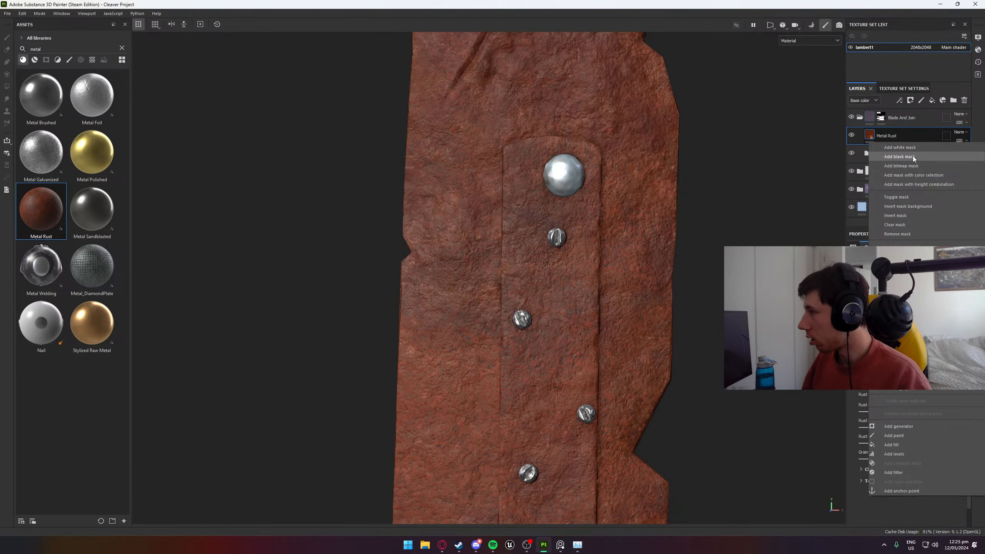
pyautogui.click(913, 156)
pyautogui.rightClick(912, 131)
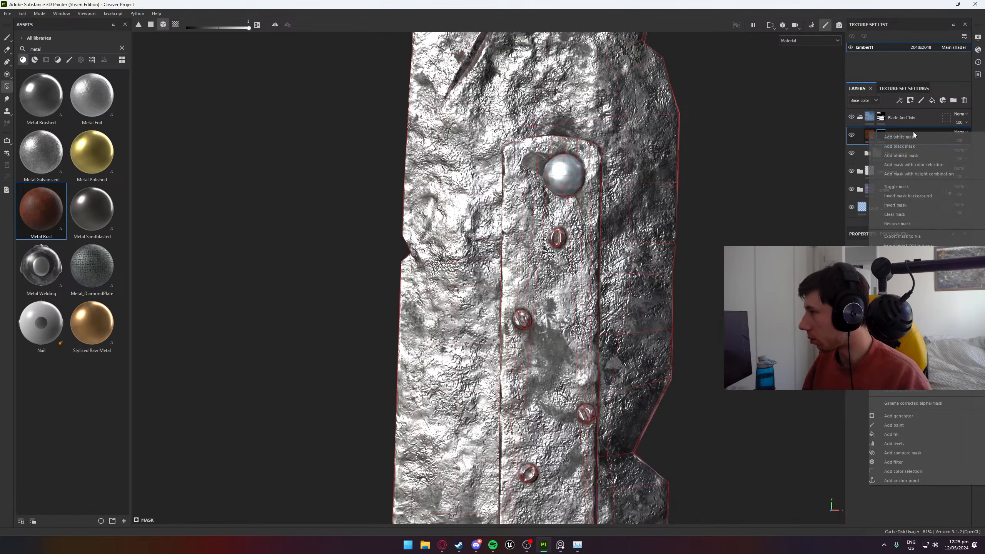
pyautogui.click(899, 416)
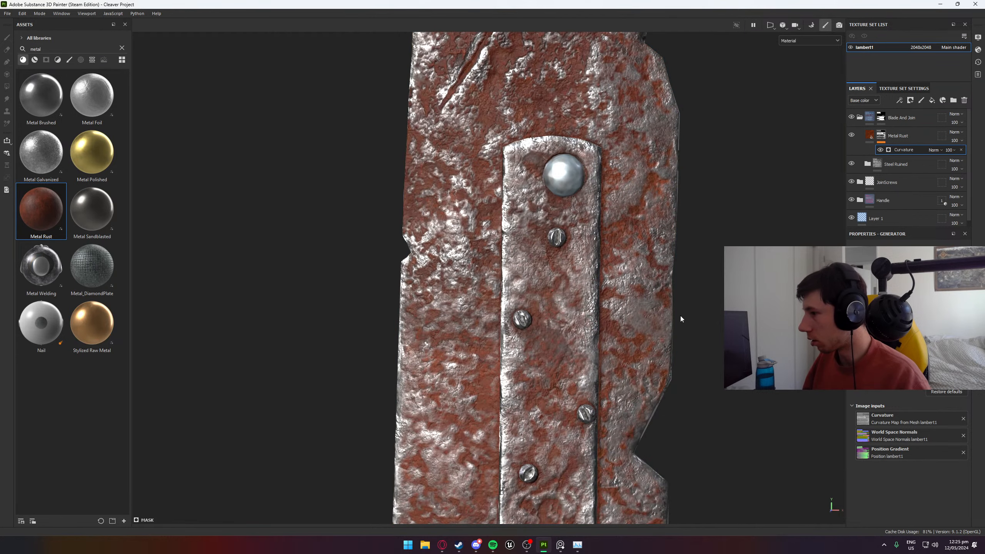
# - Examine the curvature-masked rust across the blade, its edges and scratches, and the riveted join plate
pyautogui.scroll(-5, 680, 316)
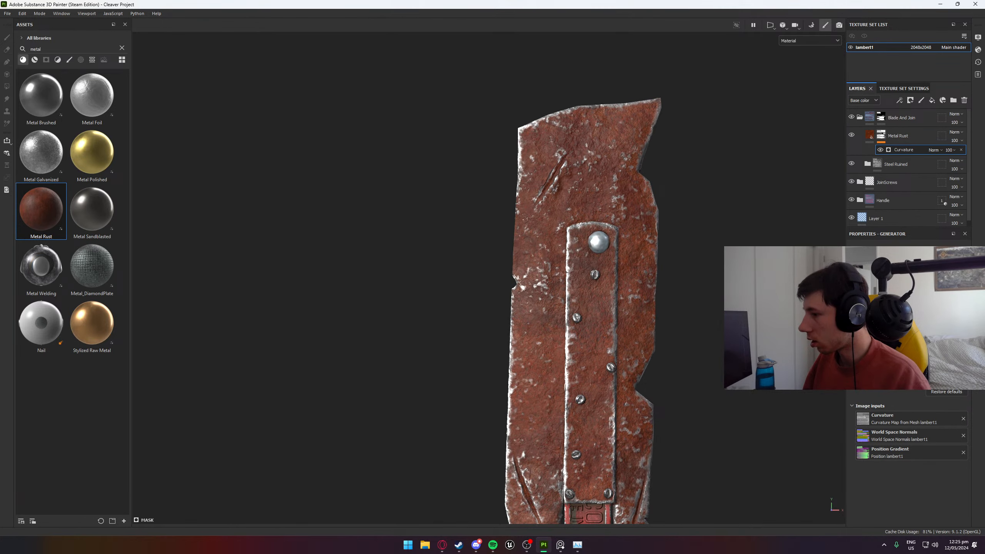
pyautogui.scroll(-5, 671, 309)
pyautogui.keyDown('alt'); pyautogui.moveTo(671, 309); pyautogui.dragTo(625, 311); pyautogui.keyUp('alt')
pyautogui.scroll(5, 630, 313)
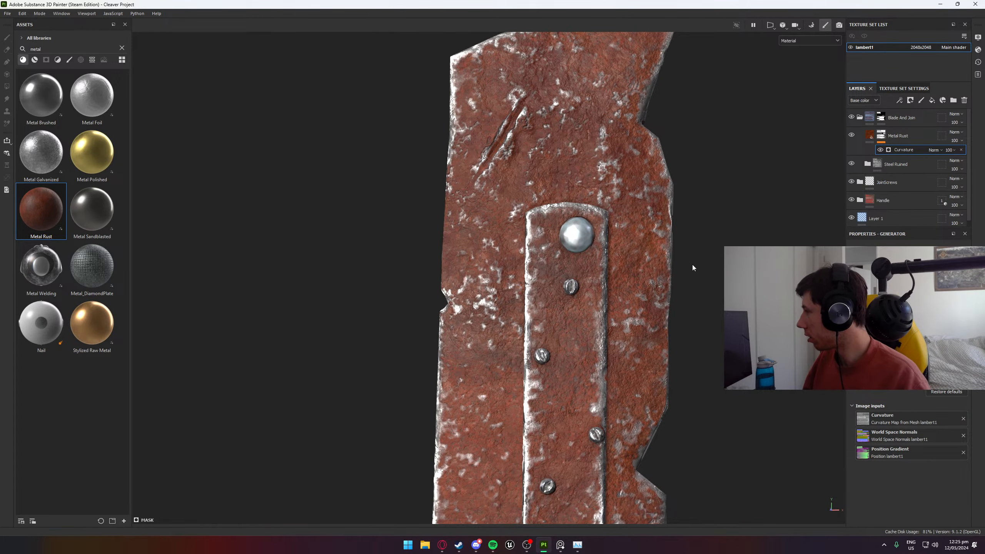
pyautogui.scroll(-5, 583, 289)
pyautogui.keyDown('alt'); pyautogui.moveTo(583, 288); pyautogui.dragTo(657, 305); pyautogui.keyUp('alt')
pyautogui.scroll(3, 619, 223)
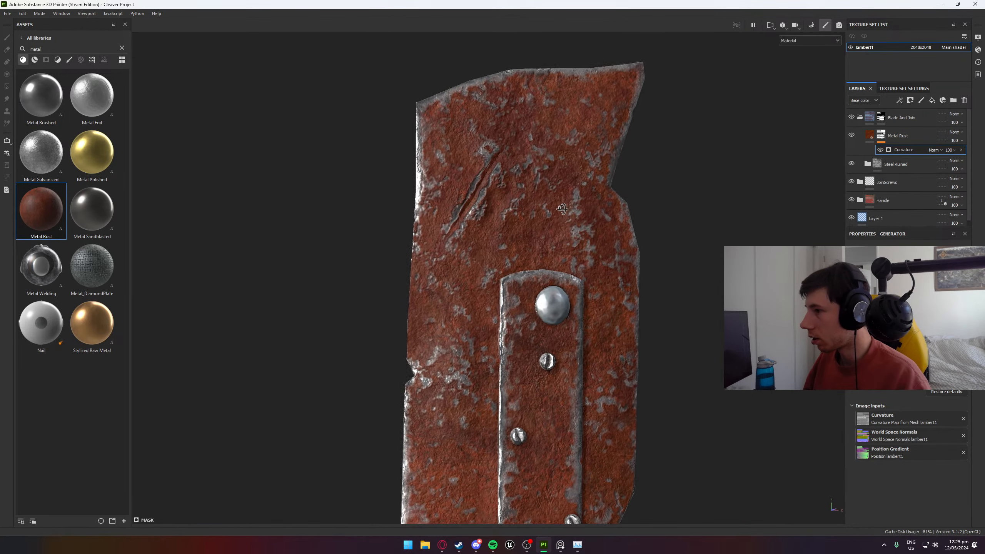
pyautogui.moveTo(619, 224)
pyautogui.keyDown('alt'); pyautogui.mouseDown()
pyautogui.moveTo(521, 172)
pyautogui.moveTo(541, 226)
pyautogui.moveTo(427, 307)
pyautogui.moveTo(391, 235)
pyautogui.moveTo(595, 203)
pyautogui.moveTo(629, 218)
pyautogui.mouseUp(); pyautogui.keyUp('alt')
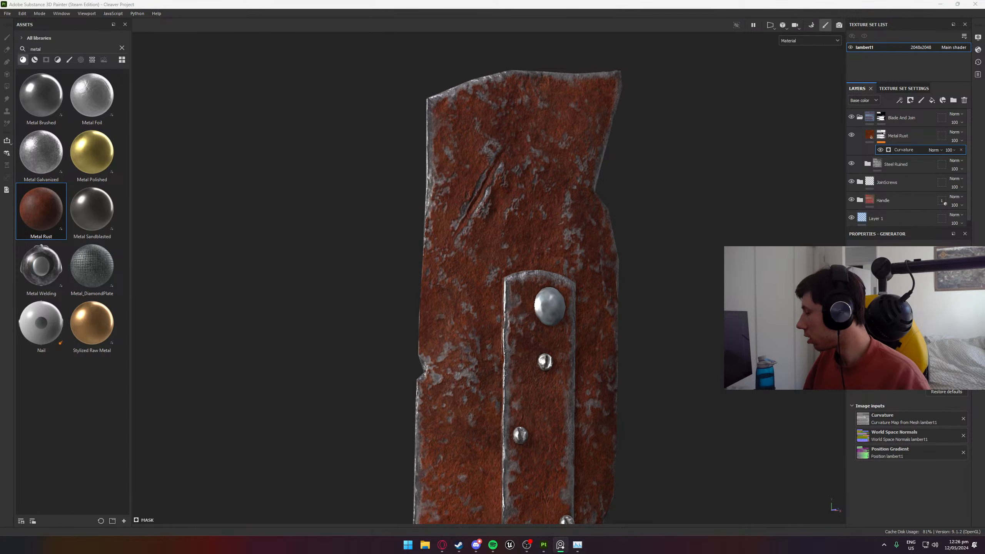
pyautogui.scroll(-5, 558, 315)
pyautogui.keyDown('alt'); pyautogui.moveTo(651, 349); pyautogui.dragTo(648, 157, button='middle'); pyautogui.keyUp('alt')
pyautogui.scroll(5, 492, 349)
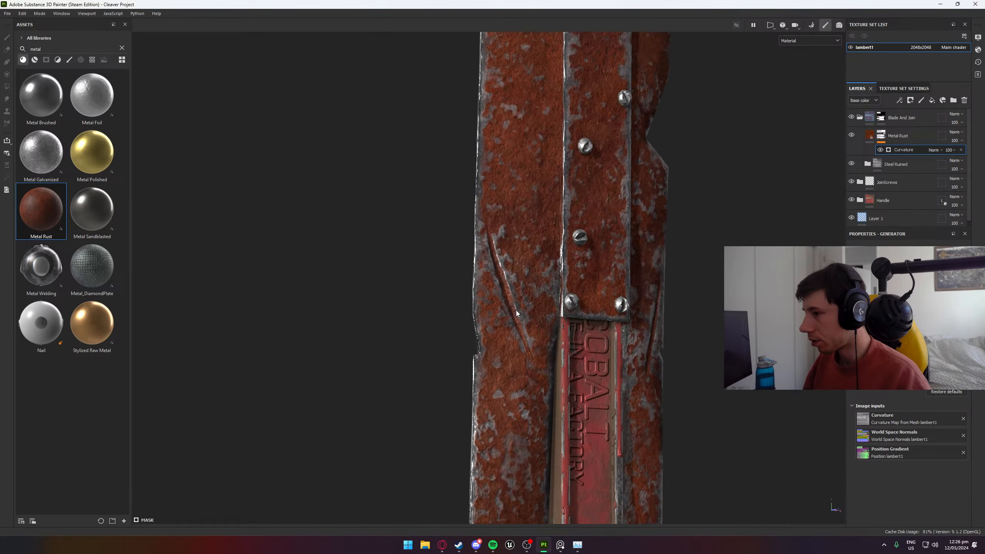
pyautogui.moveTo(516, 310)
pyautogui.keyDown('alt'); pyautogui.mouseDown()
pyautogui.moveTo(449, 267)
pyautogui.moveTo(305, 275)
pyautogui.moveTo(324, 259)
pyautogui.moveTo(363, 266)
pyautogui.moveTo(384, 278)
pyautogui.moveTo(423, 335)
pyautogui.moveTo(508, 311)
pyautogui.mouseUp(); pyautogui.keyUp('alt')
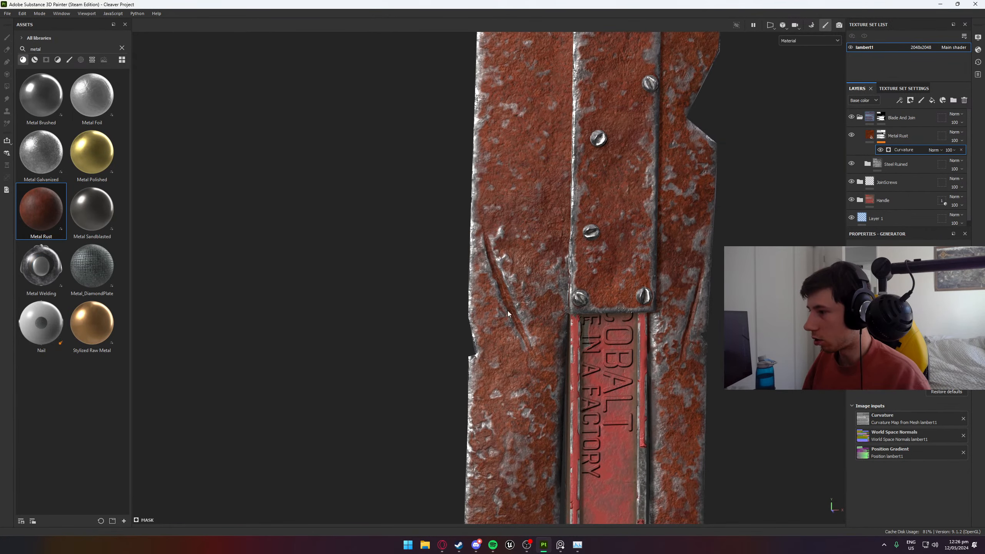
# - Add a paint effect above the Curvature generator in the Metal Rust mask and set its blending mode to Subtract
pyautogui.click(913, 140)
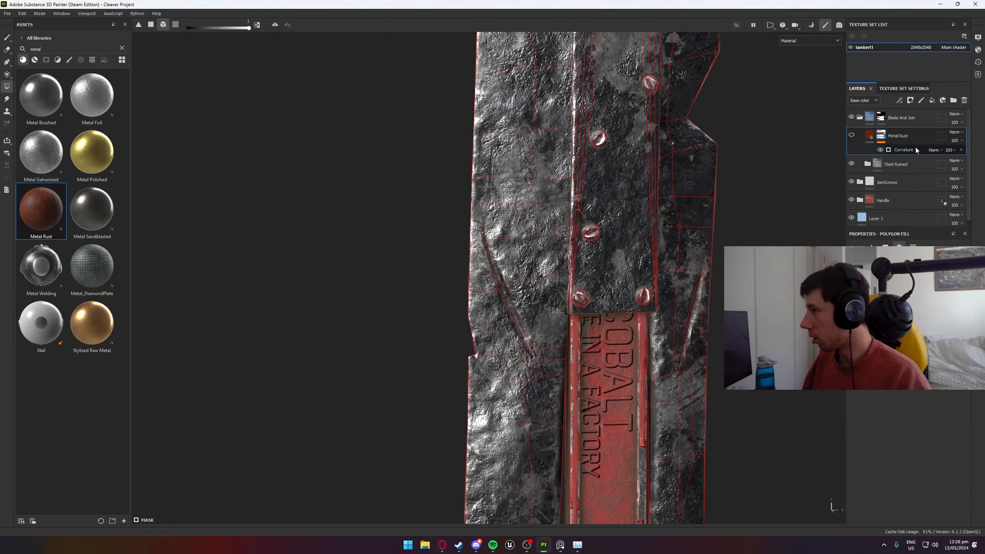
pyautogui.click(907, 151)
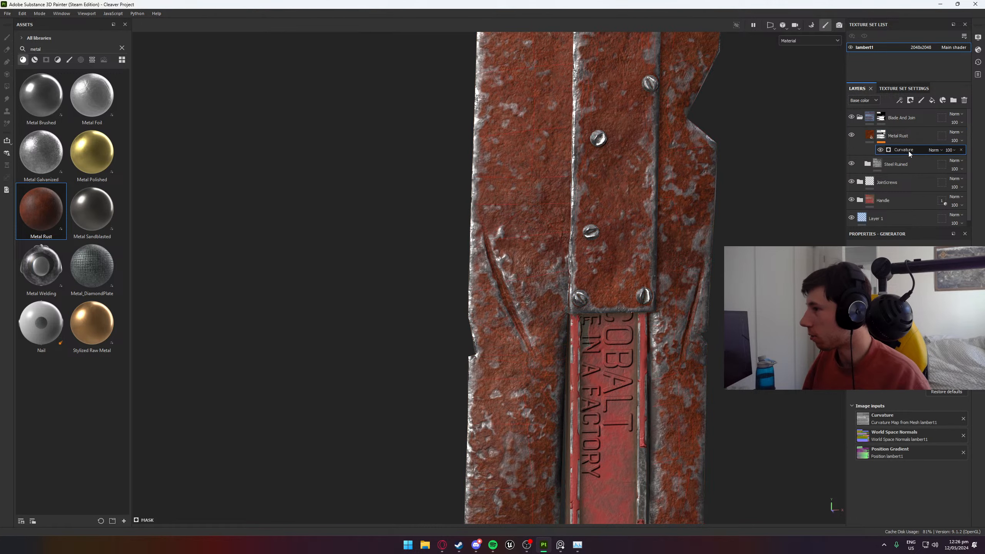
pyautogui.rightClick(908, 151)
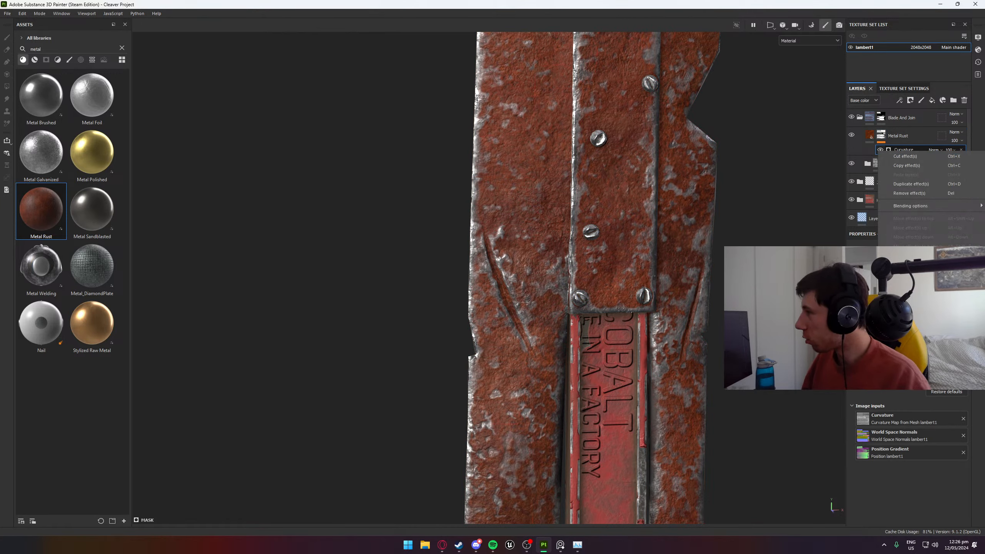
pyautogui.click(905, 269)
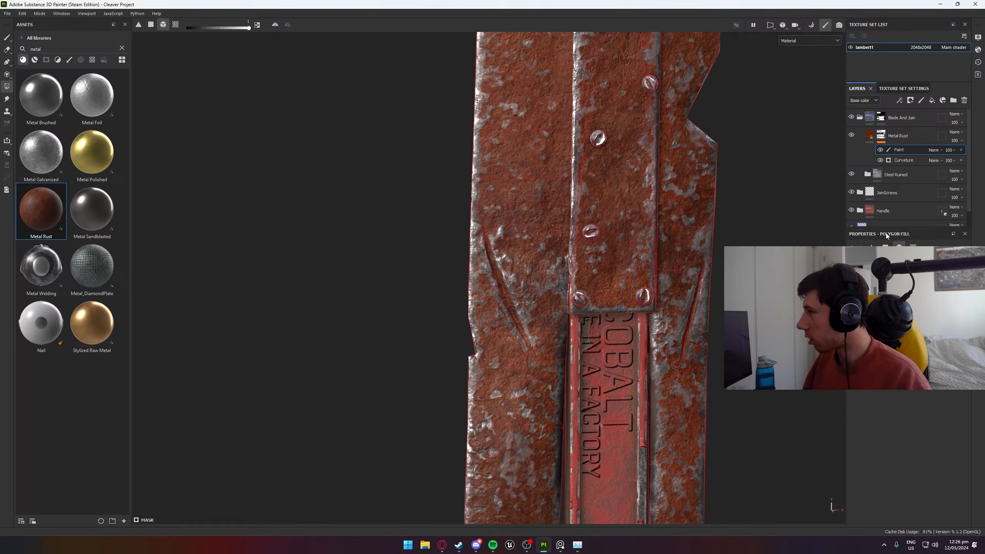
pyautogui.click(934, 149)
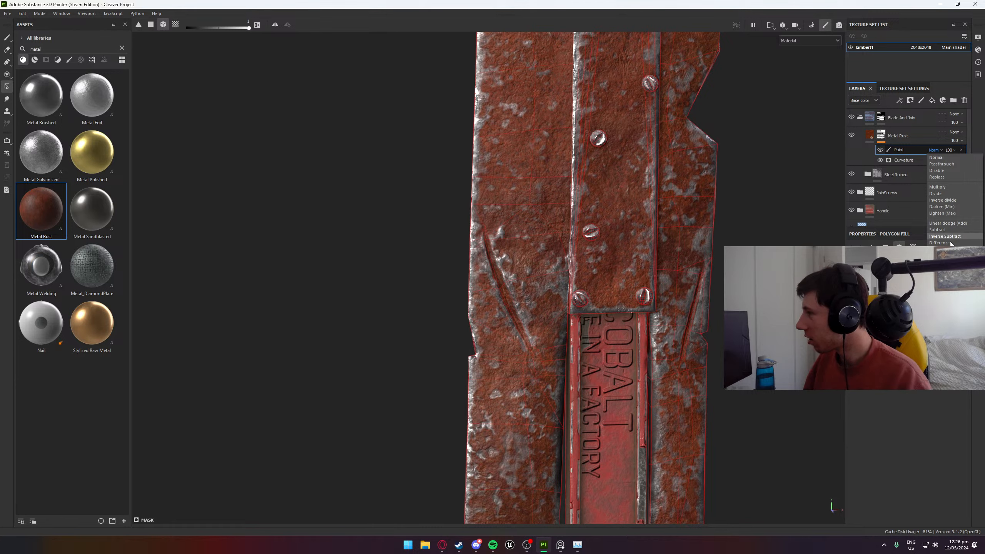
pyautogui.click(949, 229)
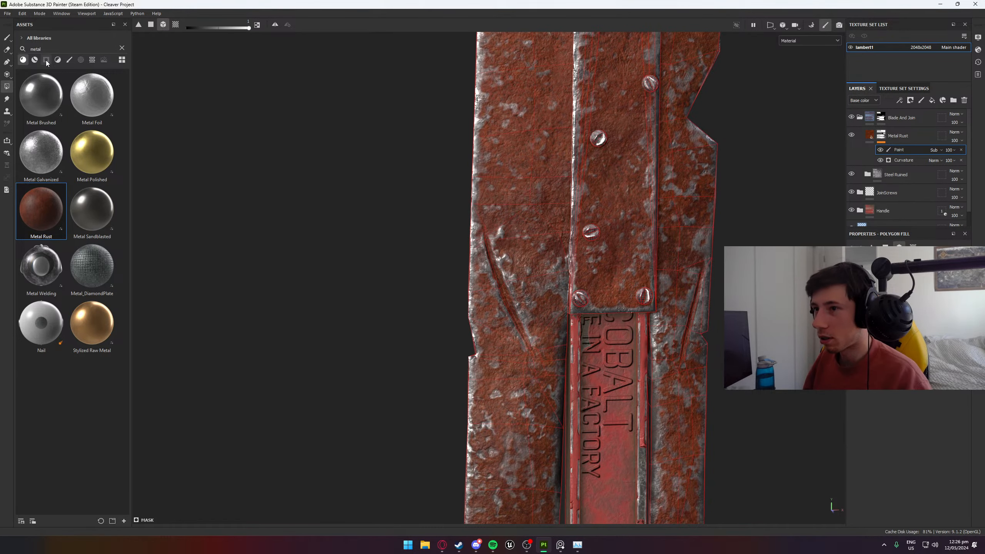
# - Paint the rust out of the scratches beside the lower end of the join plate, enlarging the brush to size 1.34
pyautogui.press('1')
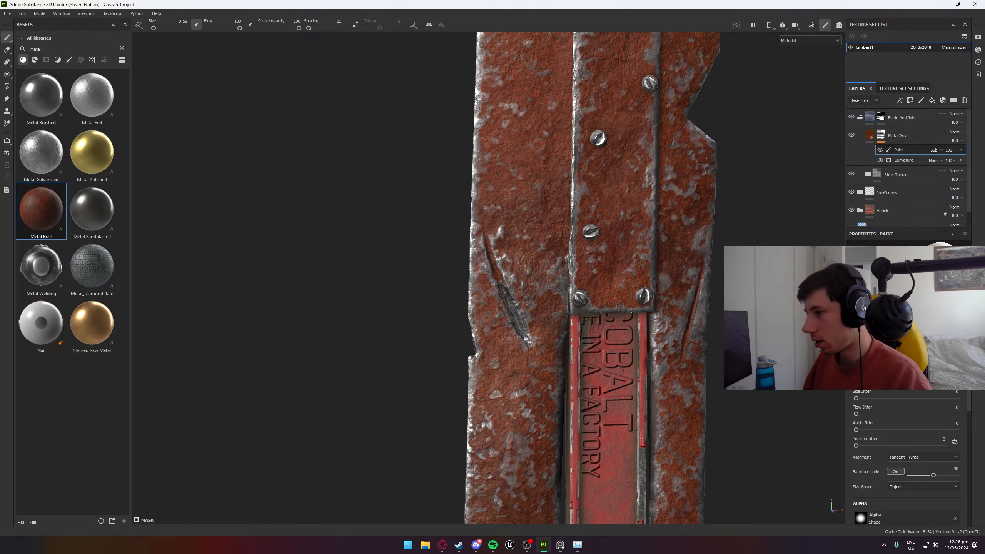
pyautogui.press(']')
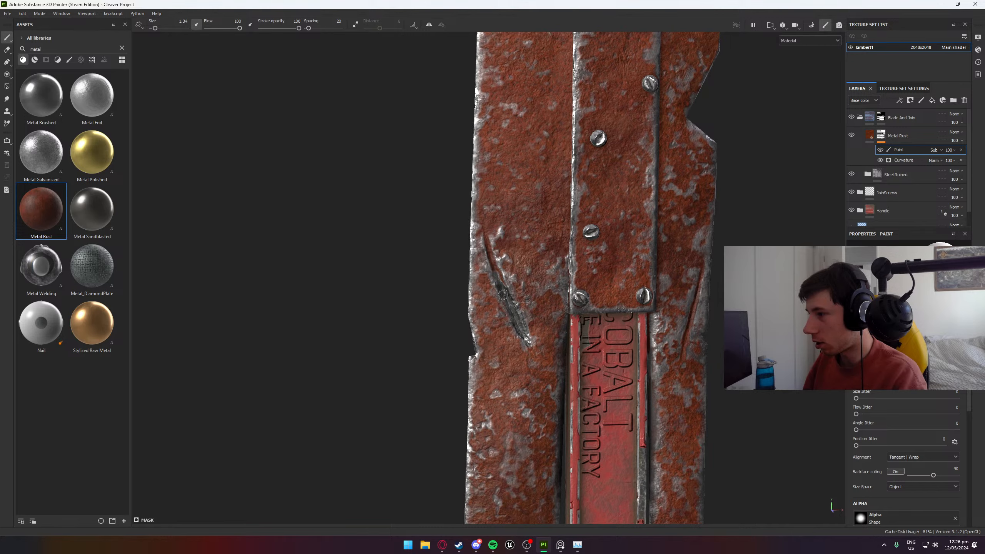
pyautogui.moveTo(503, 295); pyautogui.dragTo(494, 265)
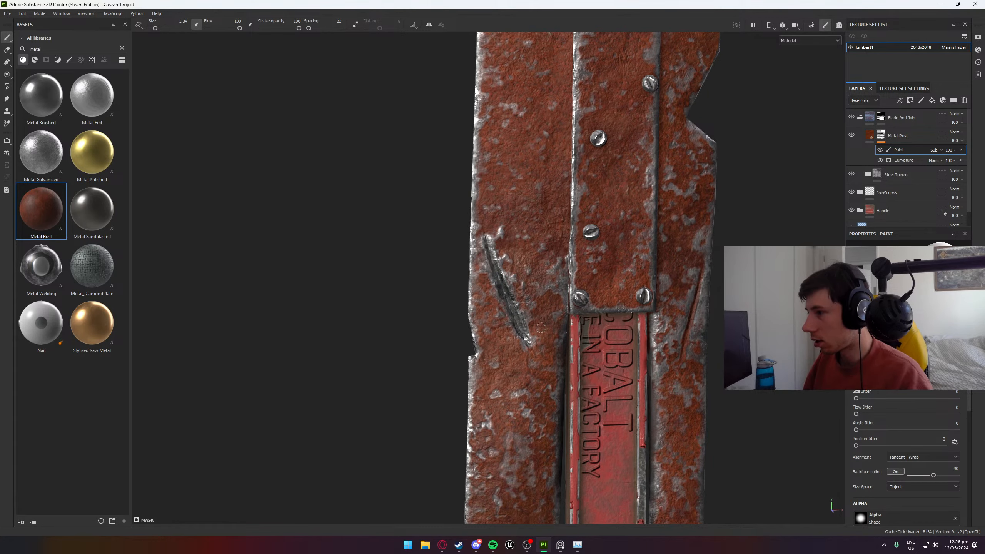
pyautogui.moveTo(541, 328)
pyautogui.keyDown('alt'); pyautogui.mouseDown()
pyautogui.moveTo(682, 345)
pyautogui.moveTo(694, 367)
pyautogui.mouseUp(); pyautogui.keyUp('alt')
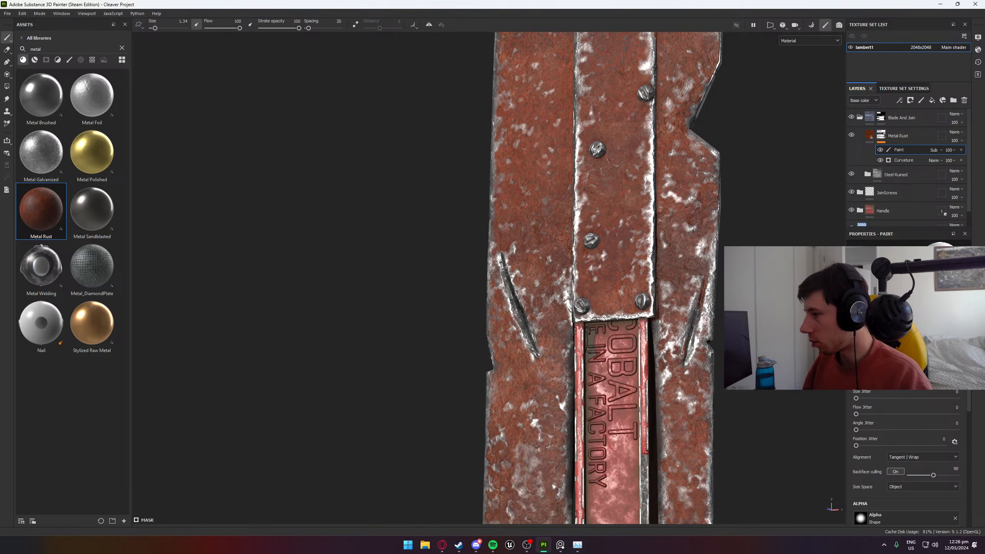
pyautogui.moveTo(707, 341)
pyautogui.keyDown('alt'); pyautogui.mouseDown()
pyautogui.moveTo(720, 337)
pyautogui.moveTo(748, 233)
pyautogui.mouseUp(); pyautogui.keyUp('alt')
# - Paint the rust out of the diagonal scratch near the blade's tip, above the large rivet
pyautogui.keyDown('alt'); pyautogui.moveTo(748, 234); pyautogui.dragTo(756, 499, button='middle'); pyautogui.keyUp('alt')
pyautogui.scroll(4, 563, 240)
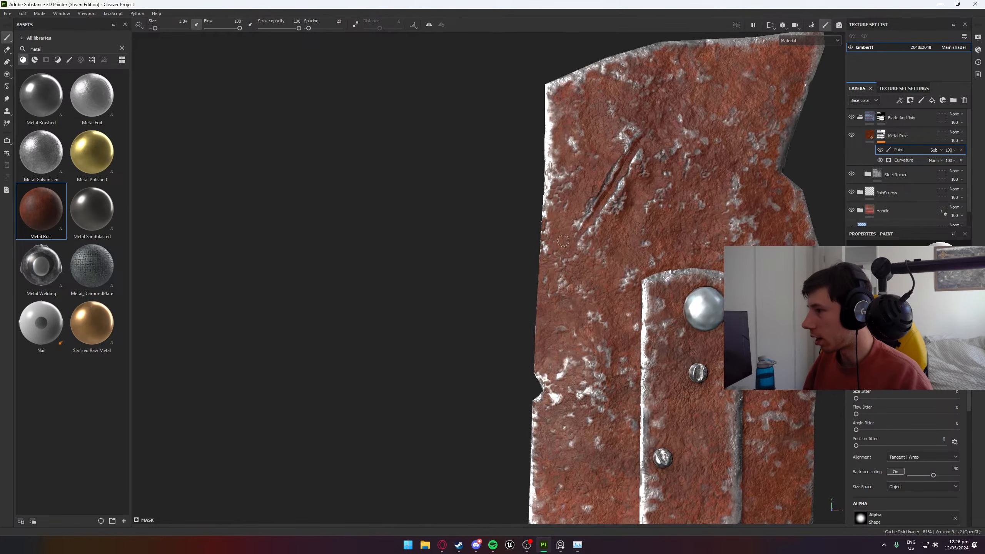
pyautogui.moveTo(585, 231); pyautogui.dragTo(605, 196)
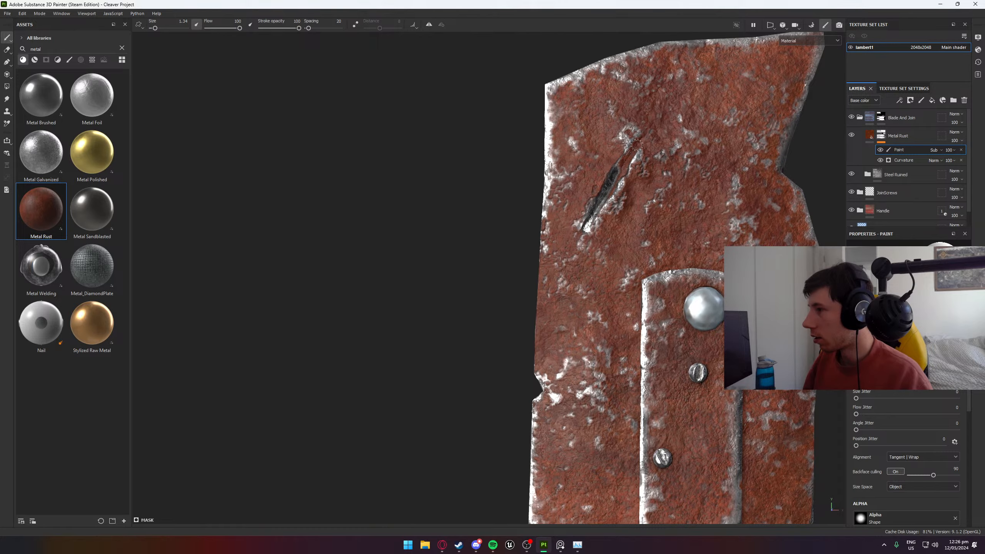
pyautogui.moveTo(637, 145); pyautogui.dragTo(631, 178)
# - Paint the rust out of the long curved scratch near the tip on the other side of the blade
pyautogui.keyDown('alt'); pyautogui.moveTo(650, 222); pyautogui.dragTo(912, 204); pyautogui.keyUp('alt')
pyautogui.keyDown('alt'); pyautogui.moveTo(559, 248); pyautogui.dragTo(664, 256); pyautogui.keyUp('alt')
pyautogui.scroll(5, 659, 252)
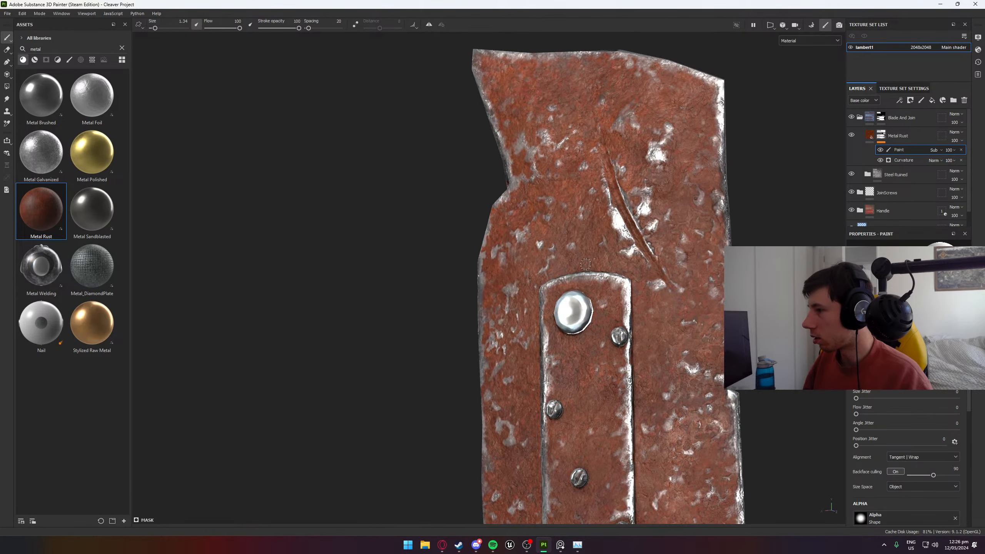
pyautogui.moveTo(577, 178)
pyautogui.mouseDown()
pyautogui.moveTo(599, 268)
pyautogui.moveTo(670, 392)
pyautogui.mouseUp()
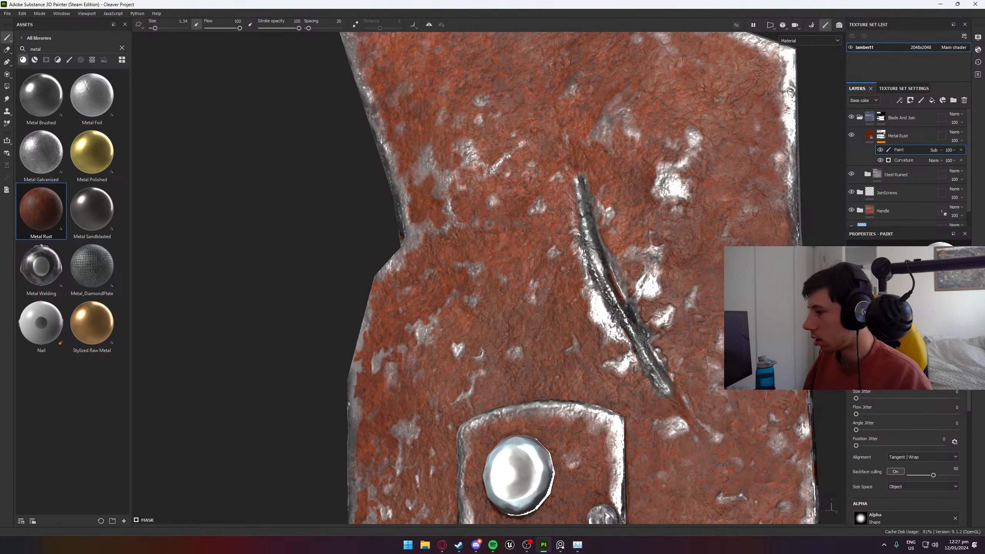
# - Paint the rust out of the short diagonal scratch halfway down the blade, beside the join plate
pyautogui.scroll(-4, 626, 345)
pyautogui.keyDown('alt'); pyautogui.moveTo(632, 404); pyautogui.dragTo(556, 122, button='middle'); pyautogui.keyUp('alt')
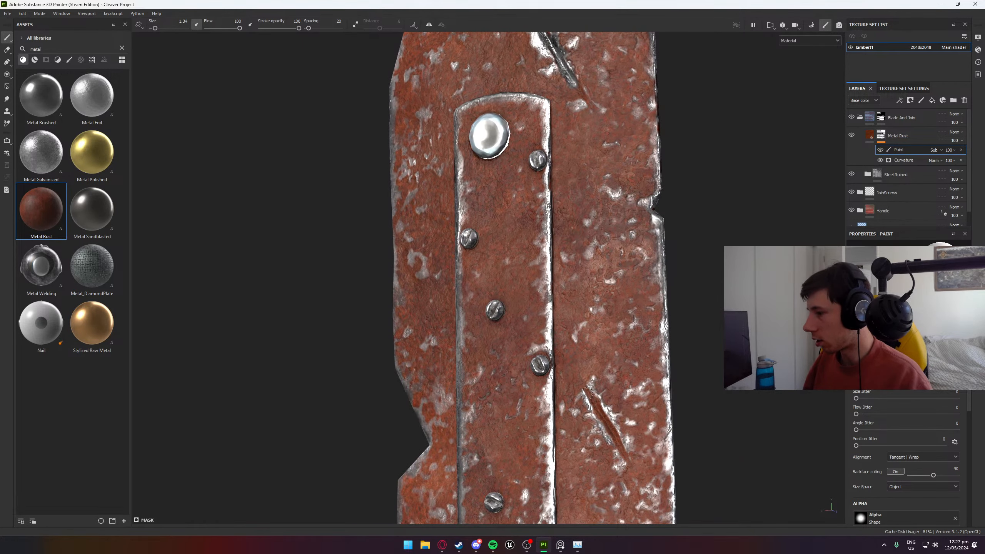
pyautogui.moveTo(586, 394); pyautogui.dragTo(624, 446)
pyautogui.keyDown('alt'); pyautogui.moveTo(612, 462); pyautogui.dragTo(565, 215, button='middle'); pyautogui.keyUp('alt')
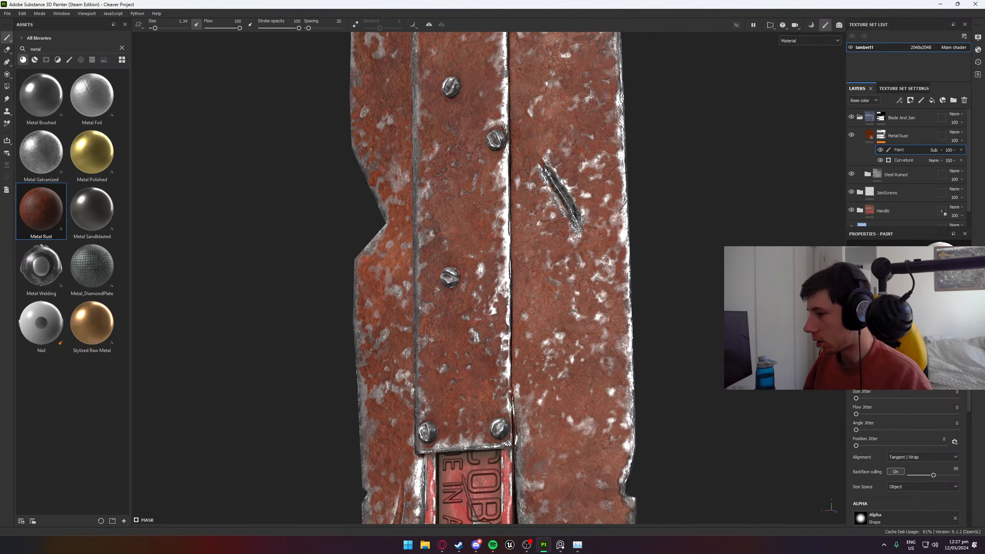
# - Paint the rust out of the scratch beside the lettered part of the handle, refining it with brush size 0.32
pyautogui.keyDown('alt'); pyautogui.moveTo(541, 386); pyautogui.dragTo(555, 186, button='middle'); pyautogui.keyUp('alt')
pyautogui.moveTo(422, 290)
pyautogui.mouseDown()
pyautogui.moveTo(413, 358)
pyautogui.moveTo(504, 372)
pyautogui.moveTo(512, 388)
pyautogui.mouseUp()
pyautogui.keyDown('alt'); pyautogui.moveTo(555, 414); pyautogui.dragTo(558, 136, button='middle'); pyautogui.keyUp('alt')
pyautogui.keyDown('alt'); pyautogui.moveTo(554, 220); pyautogui.dragTo(581, 359, button='middle'); pyautogui.keyUp('alt')
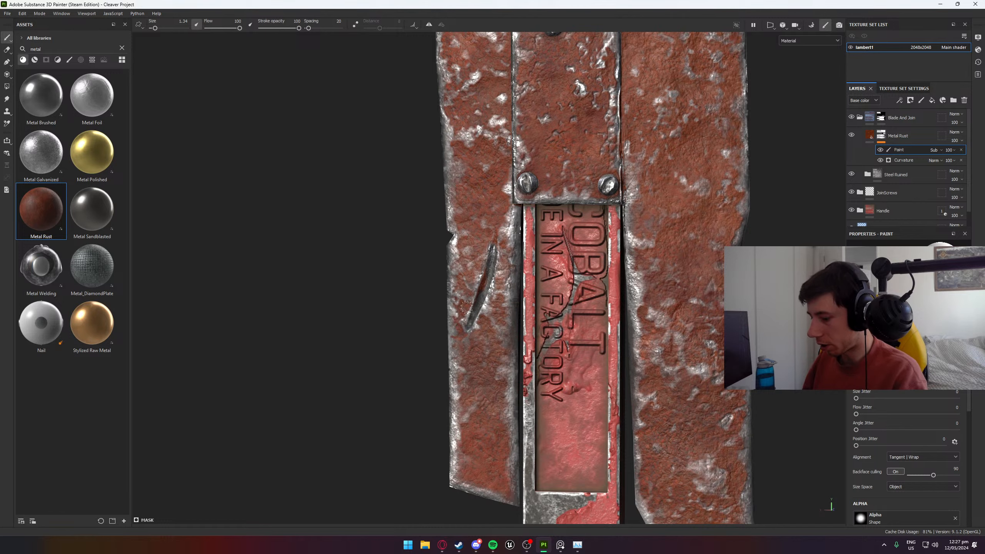
pyautogui.scroll(5, 470, 333)
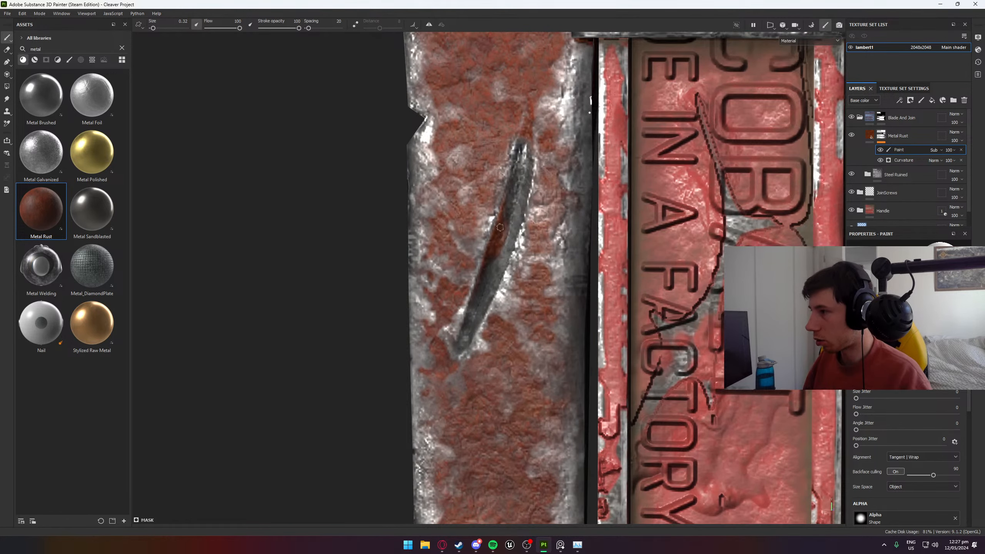
# - Try to paint the rust out of the upper end of the mid-blade scratch with the small brush
pyautogui.scroll(-8, 500, 227)
pyautogui.scroll(2, 611, 174)
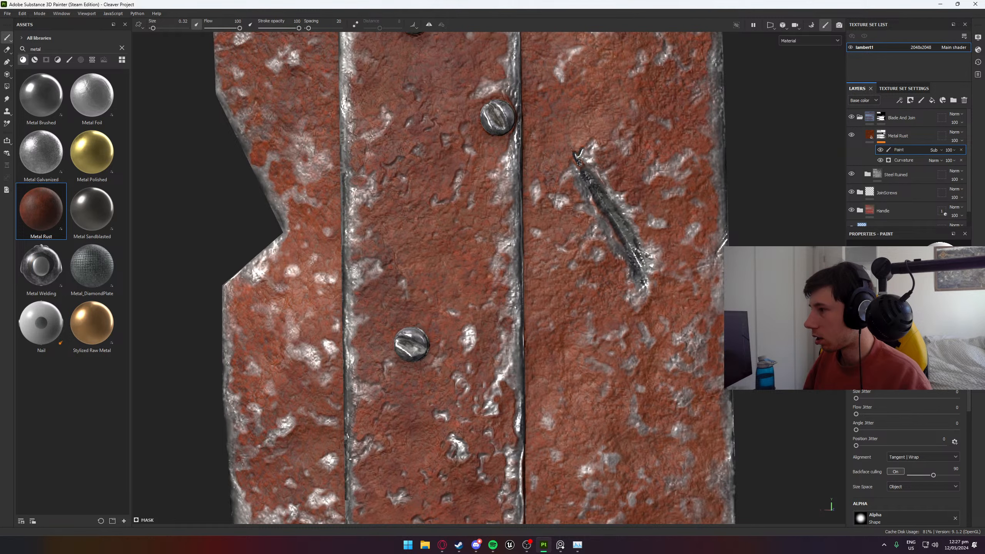
pyautogui.scroll(2, 618, 187)
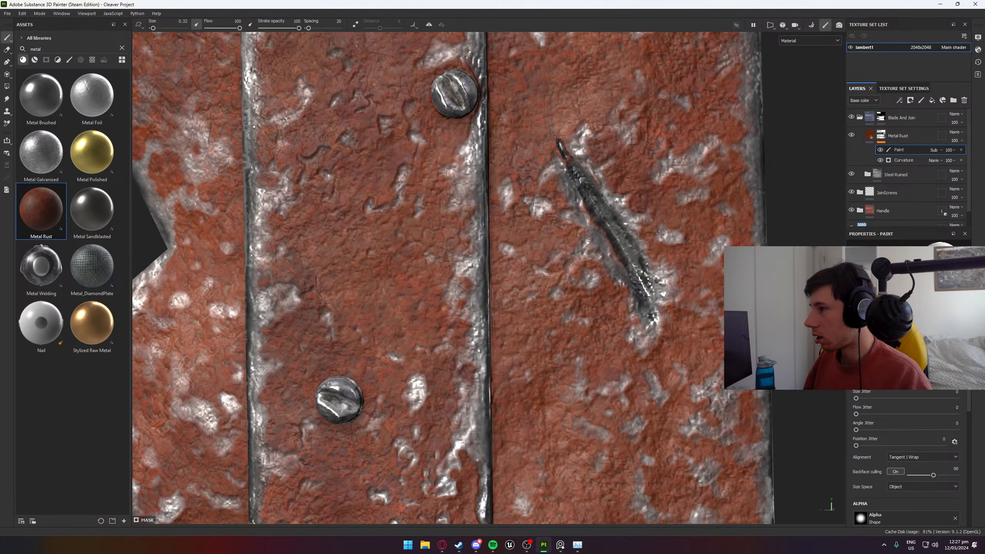
# - Browse the brush alphas and assign a Dirt Brush alpha to the paint brush
pyautogui.scroll(-5, 896, 415)
pyautogui.click(898, 442)
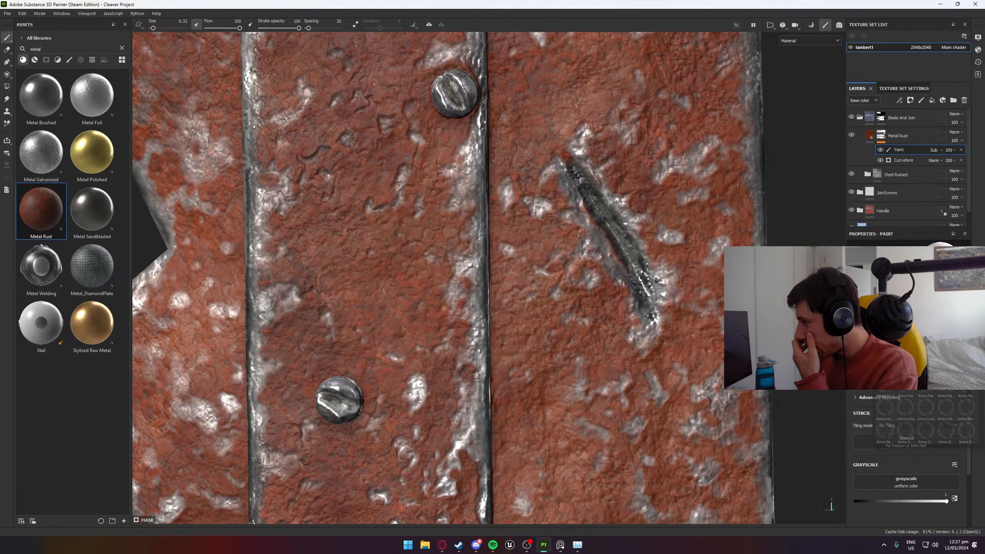
pyautogui.write('rec')
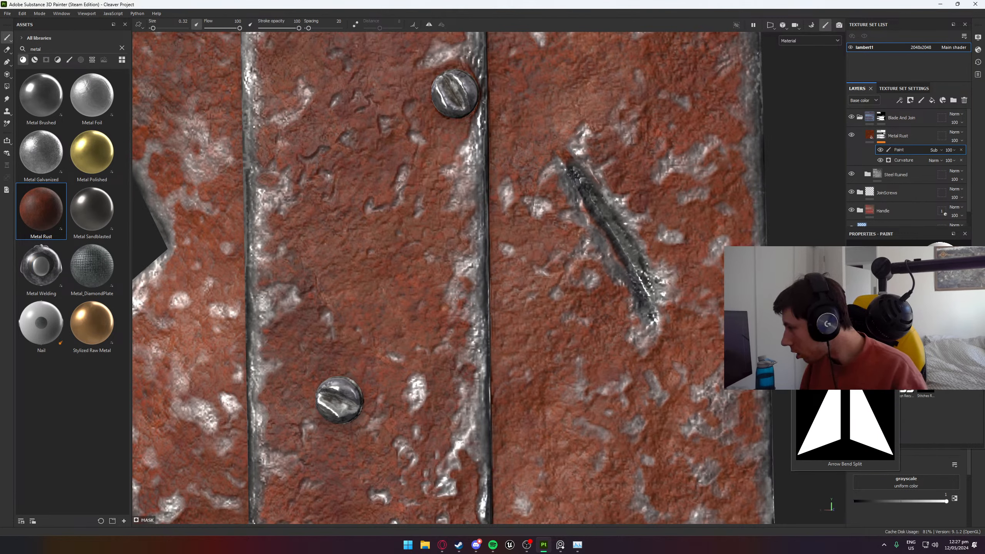
pyautogui.moveTo(910, 365)
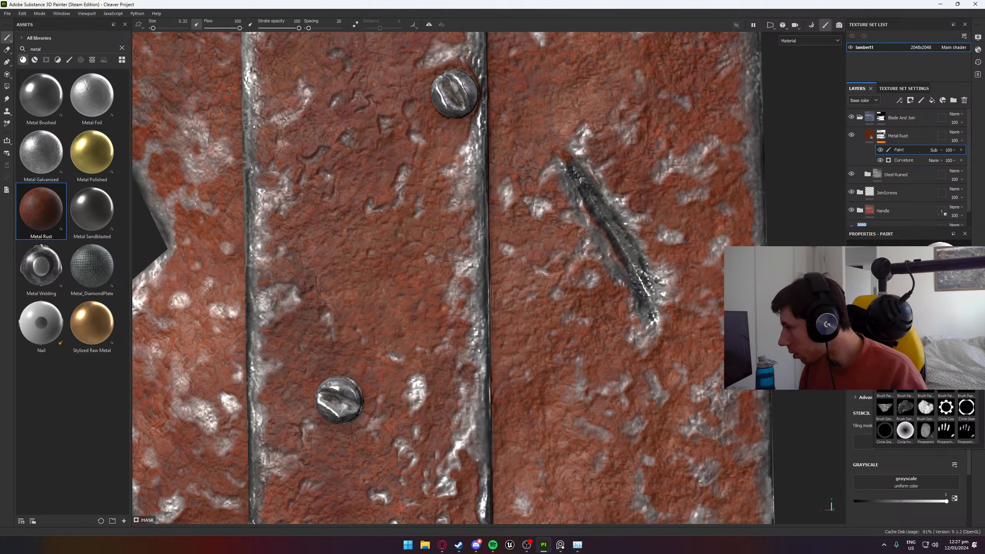
pyautogui.scroll(-5, 927, 417)
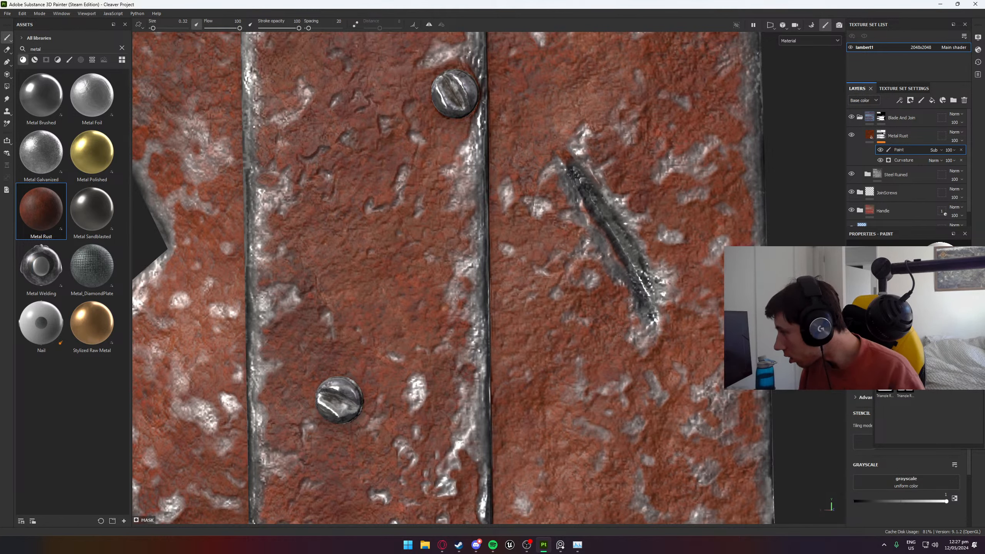
pyautogui.scroll(5, 927, 417)
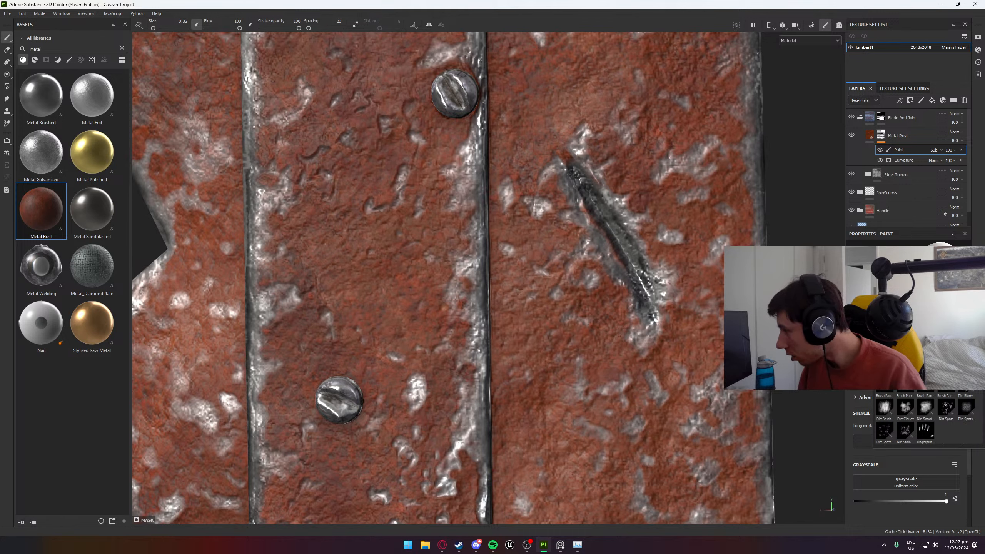
pyautogui.click(884, 413)
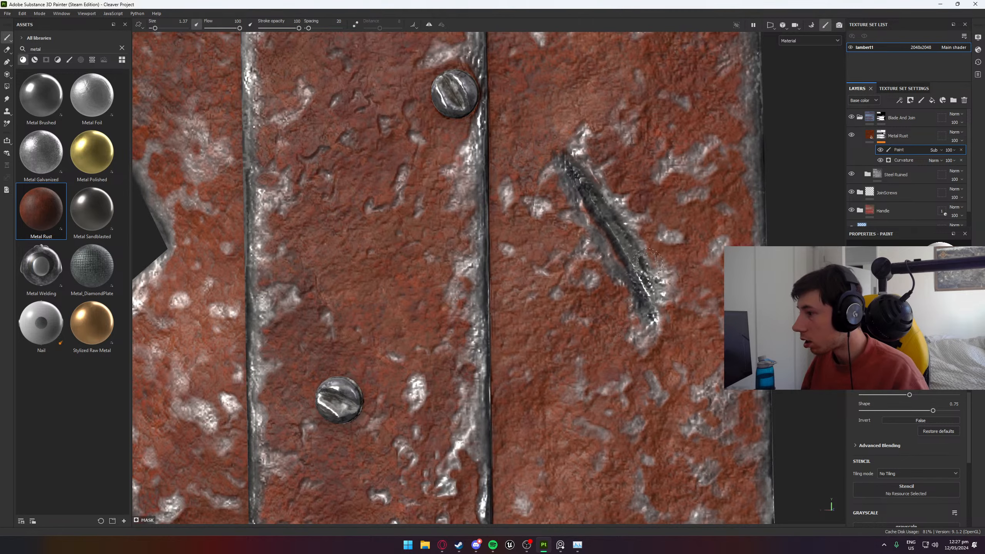
# - Try dabbing rust away at the lower end of the curved scratch near the tip with brush size 3.14, then undo the dabs
pyautogui.scroll(-5, 659, 309)
pyautogui.keyDown('alt'); pyautogui.moveTo(617, 241); pyautogui.dragTo(708, 486, button='middle'); pyautogui.keyUp('alt')
pyautogui.keyDown('alt'); pyautogui.moveTo(680, 86); pyautogui.dragTo(590, 265, button='middle'); pyautogui.keyUp('alt')
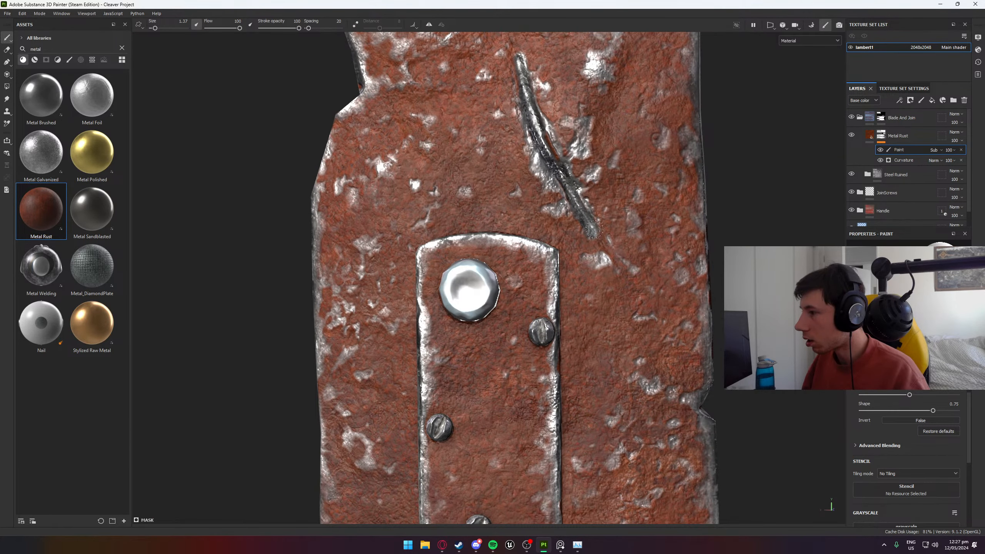
pyautogui.scroll(-2, 884, 449)
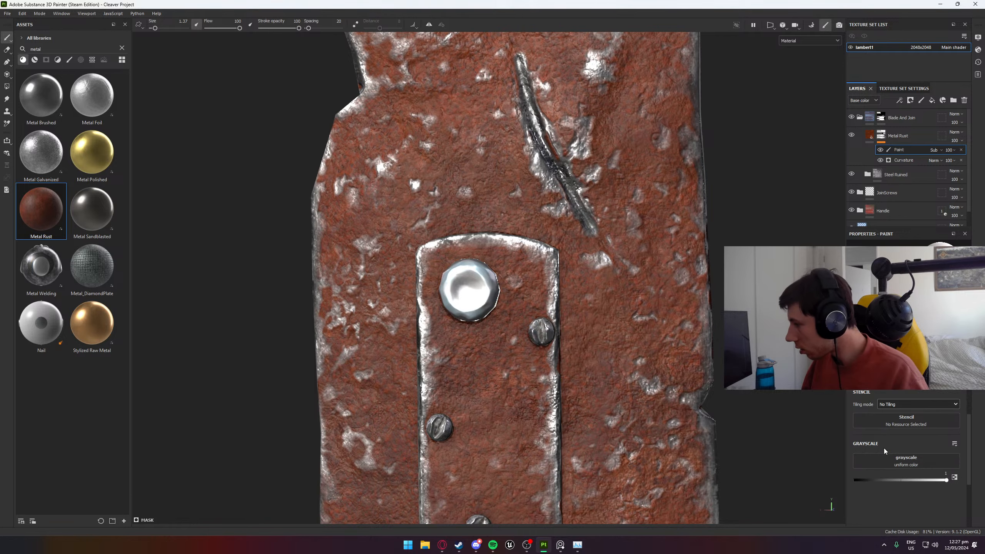
pyautogui.scroll(1, 910, 391)
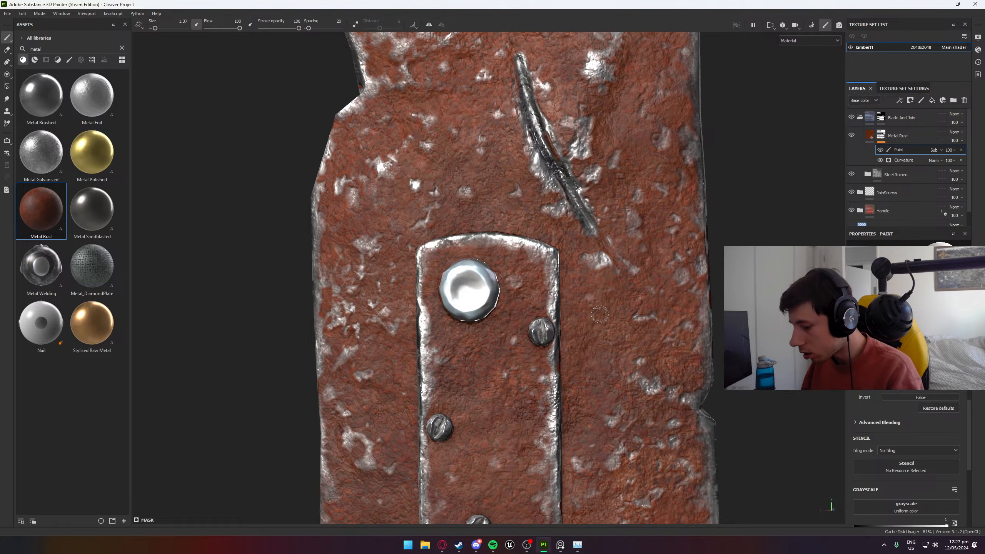
pyautogui.keyDown('ctrl'); pyautogui.moveTo(600, 315); pyautogui.dragTo(620, 315, button='right'); pyautogui.keyUp('ctrl')
pyautogui.click(597, 241)
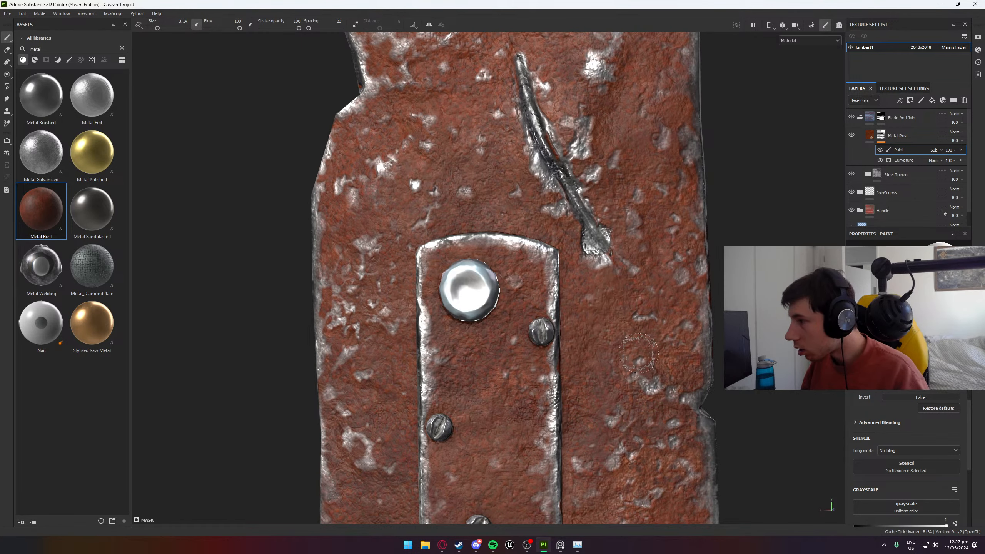
pyautogui.hotkey('ctrl', 'z')
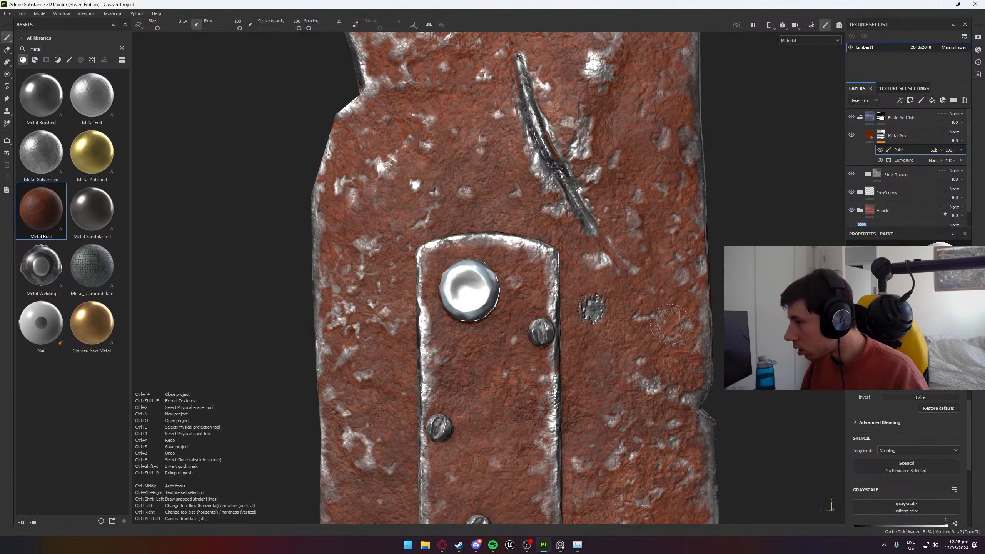
pyautogui.hotkey('ctrl', 'z')
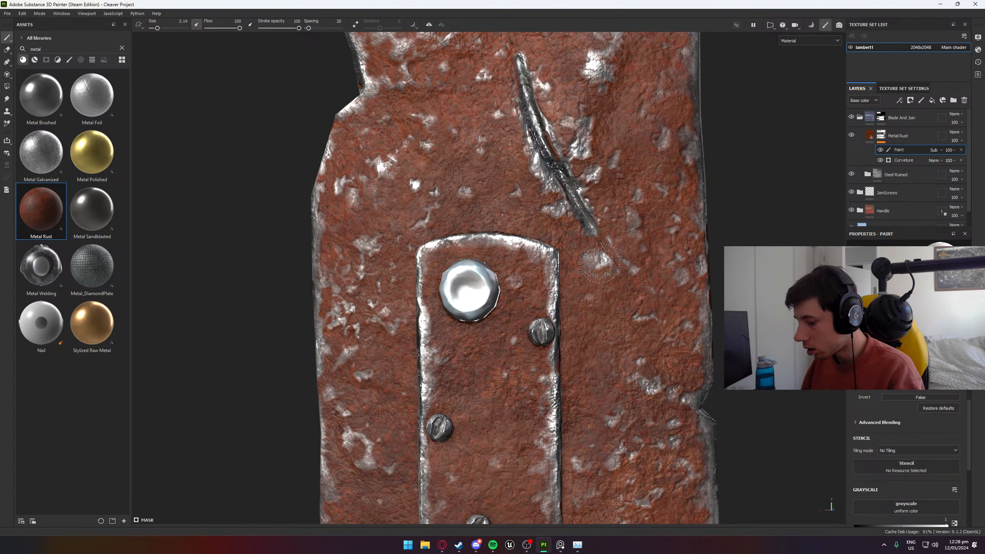
# - Reduce the brush size to 1.88 and roughen the lower end of the curved scratch near the blade's tip
pyautogui.press('[')
pyautogui.moveTo(579, 269)
pyautogui.keyDown('alt'); pyautogui.mouseDown()
pyautogui.moveTo(597, 260)
pyautogui.moveTo(585, 242)
pyautogui.mouseUp(); pyautogui.keyUp('alt')
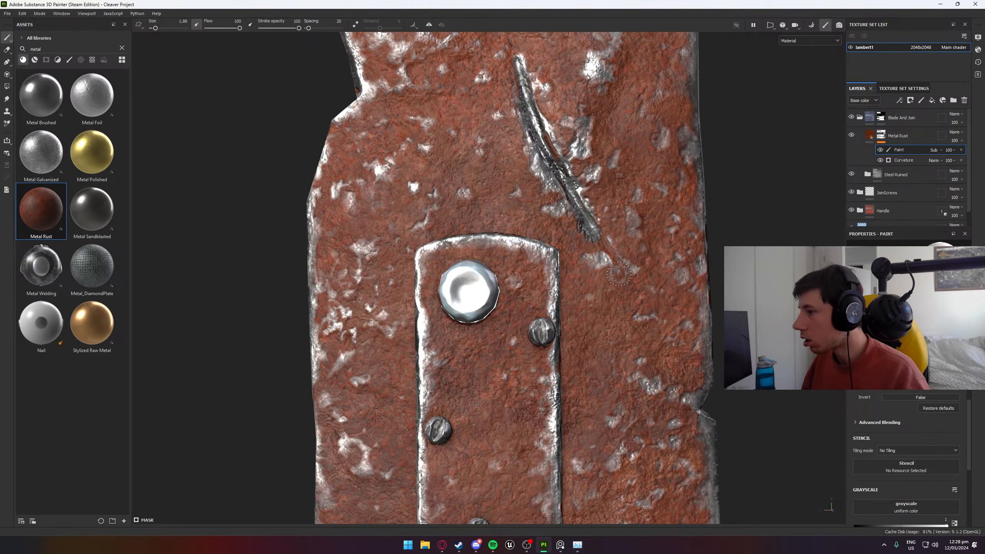
pyautogui.moveTo(609, 275)
pyautogui.keyDown('alt'); pyautogui.mouseDown()
pyautogui.moveTo(632, 270)
pyautogui.moveTo(578, 242)
pyautogui.moveTo(605, 269)
pyautogui.mouseUp(); pyautogui.keyUp('alt')
pyautogui.keyDown('alt'); pyautogui.moveTo(540, 90); pyautogui.dragTo(600, 253, button='middle'); pyautogui.keyUp('alt')
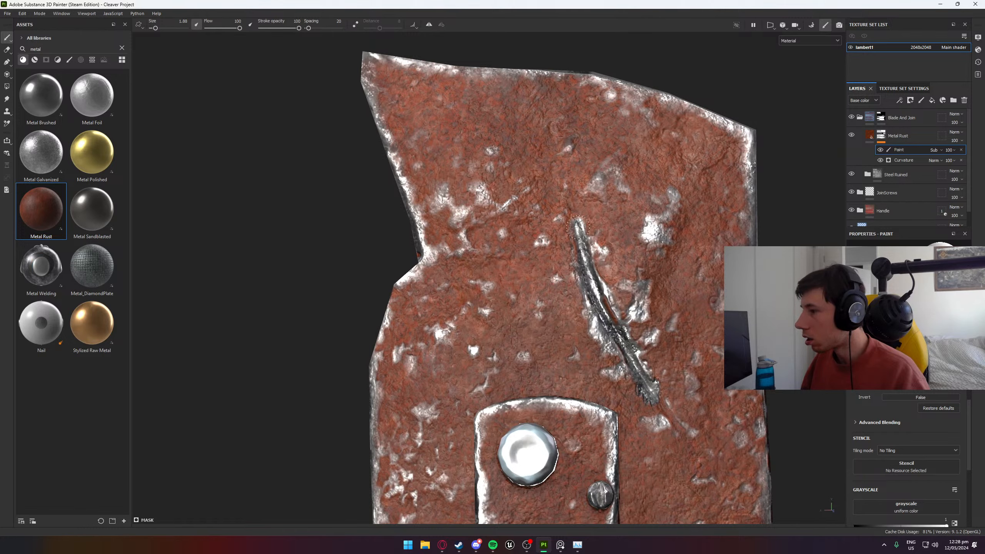
# - Examine the rust and bare-metal scratches on both sides of the blade, up close and from a distance
pyautogui.moveTo(612, 319)
pyautogui.keyDown('alt'); pyautogui.mouseDown()
pyautogui.moveTo(622, 304)
pyautogui.moveTo(530, 214)
pyautogui.moveTo(538, 214)
pyautogui.mouseUp(); pyautogui.keyUp('alt')
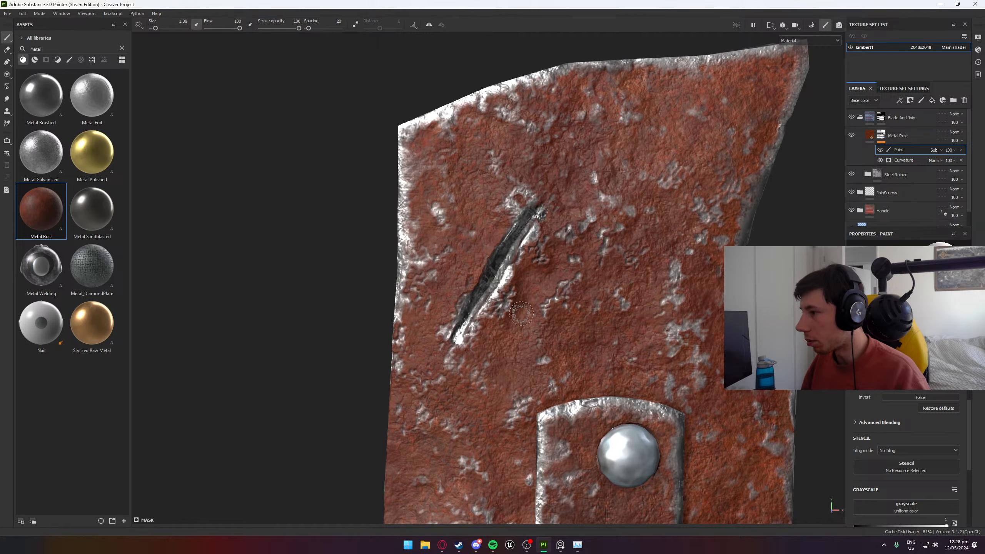
pyautogui.keyDown('alt'); pyautogui.moveTo(529, 307); pyautogui.dragTo(497, 348); pyautogui.keyUp('alt')
pyautogui.keyDown('alt'); pyautogui.moveTo(555, 366); pyautogui.dragTo(503, 423); pyautogui.keyUp('alt')
pyautogui.scroll(-4, 504, 422)
pyautogui.keyDown('alt'); pyautogui.moveTo(615, 436); pyautogui.dragTo(539, 124, button='middle'); pyautogui.keyUp('alt')
pyautogui.keyDown('alt'); pyautogui.moveTo(515, 409); pyautogui.dragTo(540, 110, button='middle'); pyautogui.keyUp('alt')
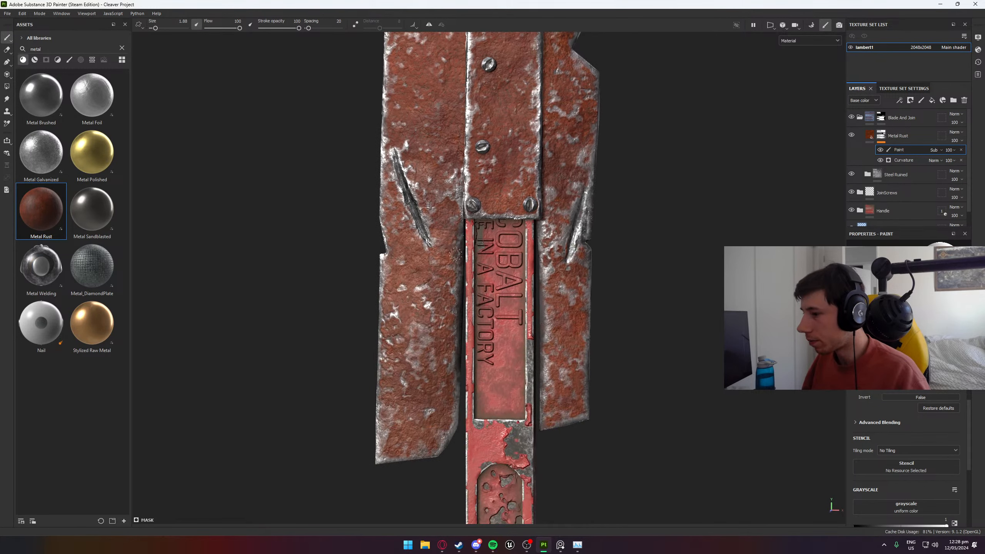
pyautogui.scroll(4, 411, 244)
pyautogui.scroll(-8, 663, 262)
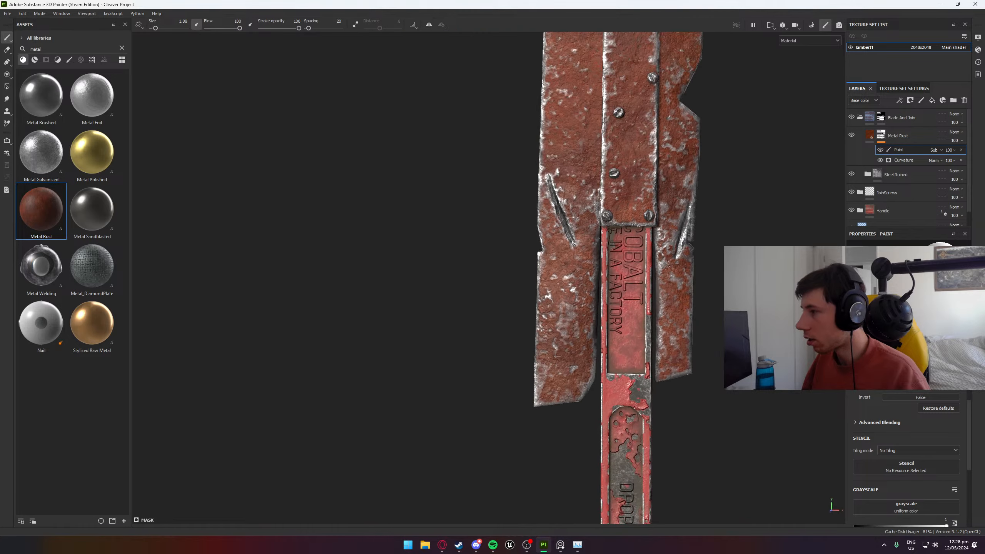
pyautogui.keyDown('alt'); pyautogui.moveTo(663, 264); pyautogui.dragTo(501, 270); pyautogui.keyUp('alt')
pyautogui.keyDown('alt'); pyautogui.moveTo(625, 246); pyautogui.dragTo(398, 253, button='middle'); pyautogui.keyUp('alt')
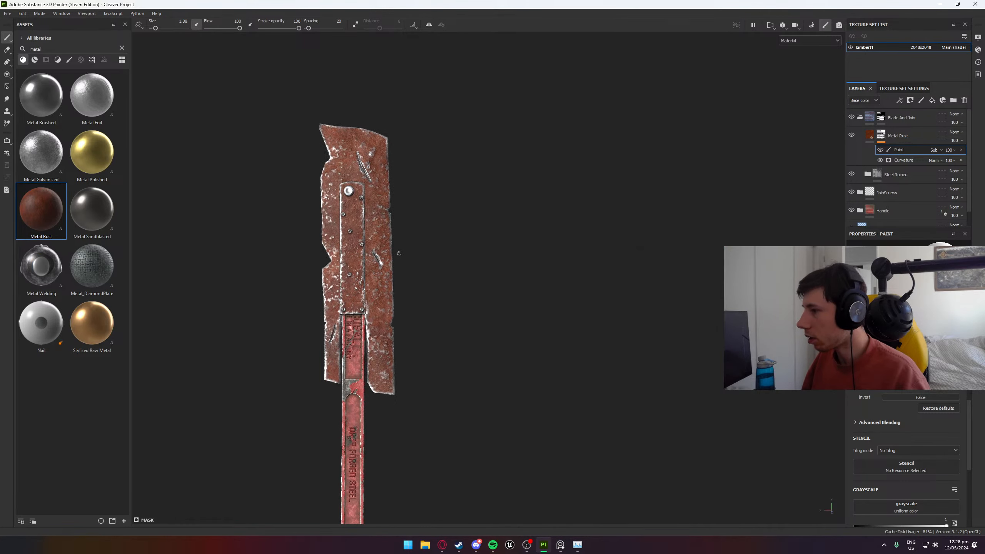
pyautogui.scroll(3, 398, 255)
pyautogui.keyDown('shift'); pyautogui.moveTo(404, 255); pyautogui.dragTo(551, 257, button='right'); pyautogui.keyUp('shift')
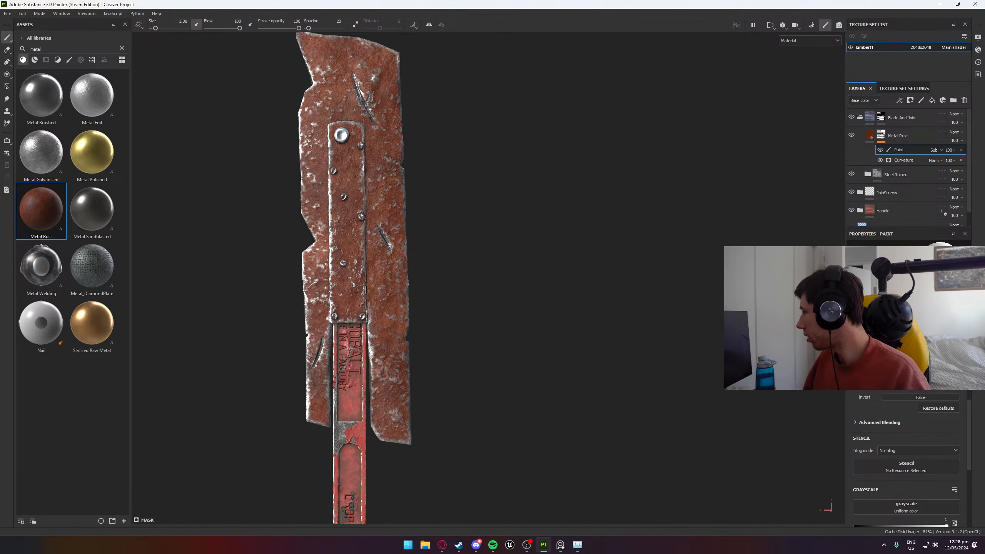
pyautogui.hotkey('alt', 'Tab')
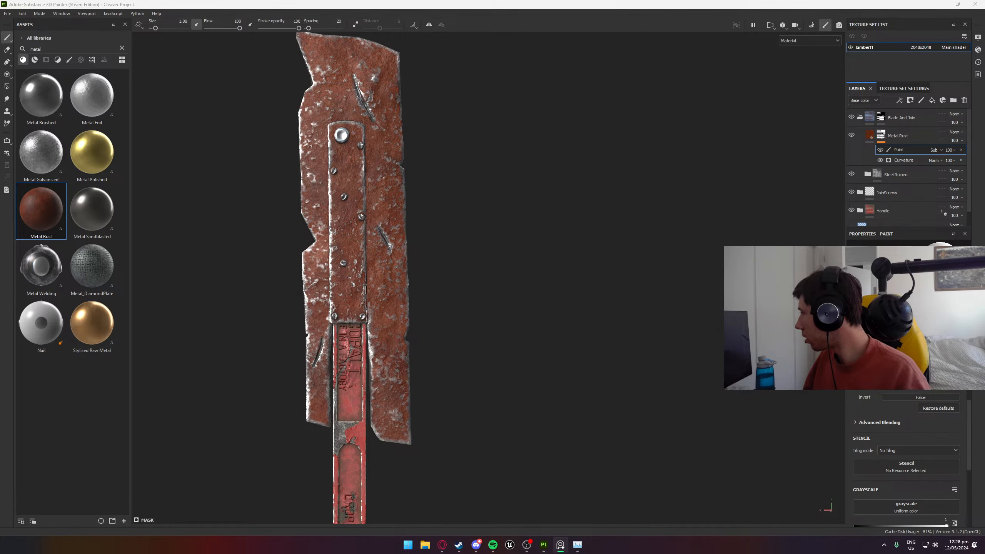
pyautogui.hotkey('alt', 'Tab')
pyautogui.scroll(-3, 470, 352)
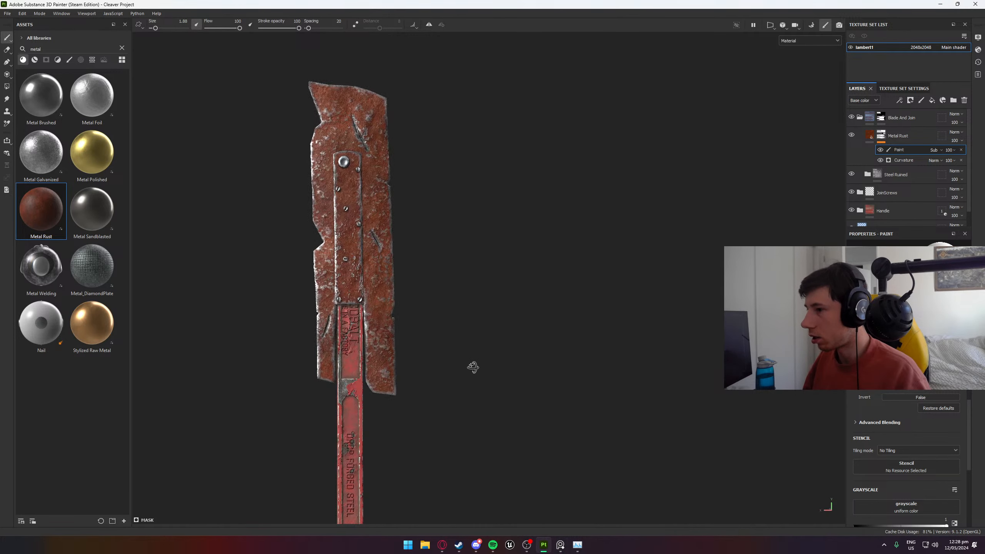
# - Lower the saturation of the Metal Rust layer's Rust Color to about 0.49
pyautogui.click(900, 136)
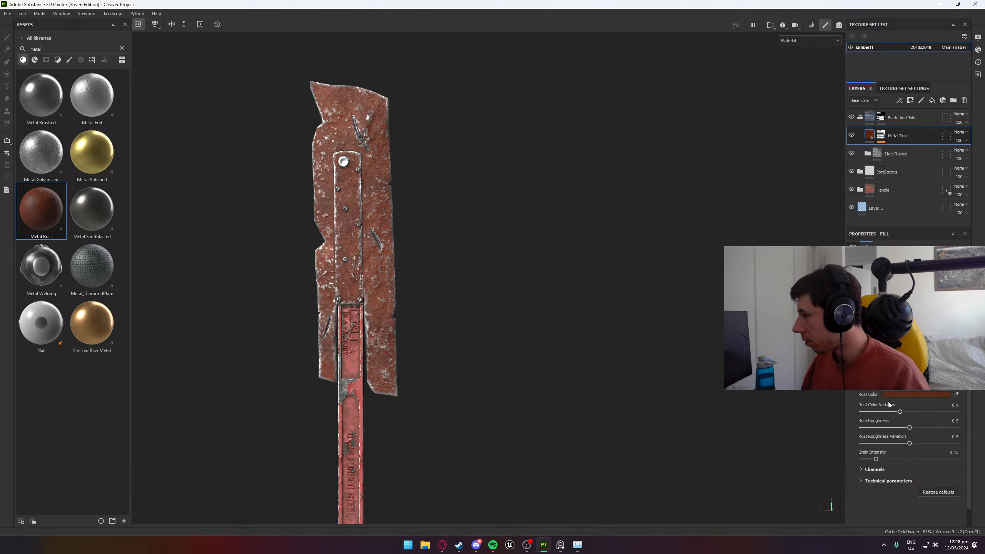
pyautogui.click(914, 396)
pyautogui.moveTo(838, 413); pyautogui.dragTo(829, 414)
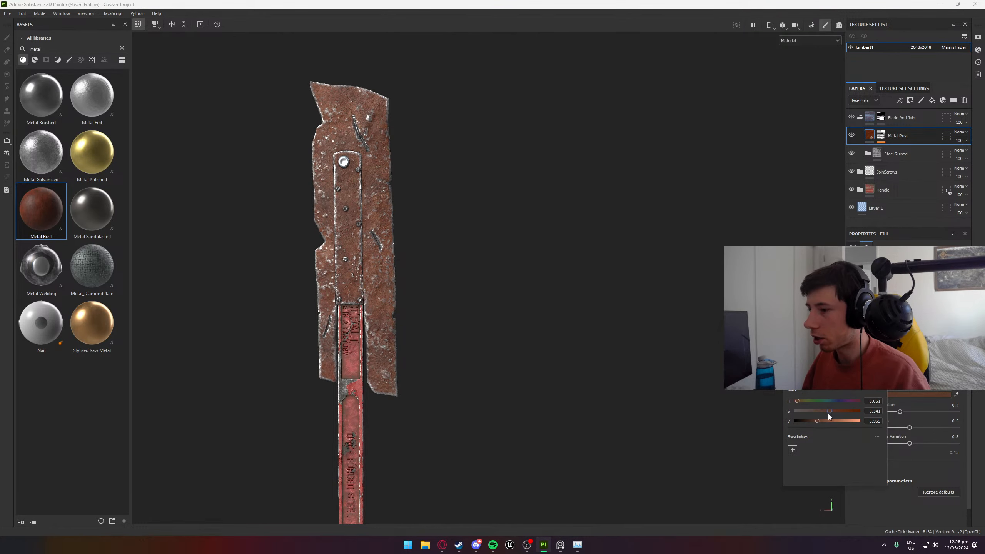
pyautogui.scroll(3, 377, 214)
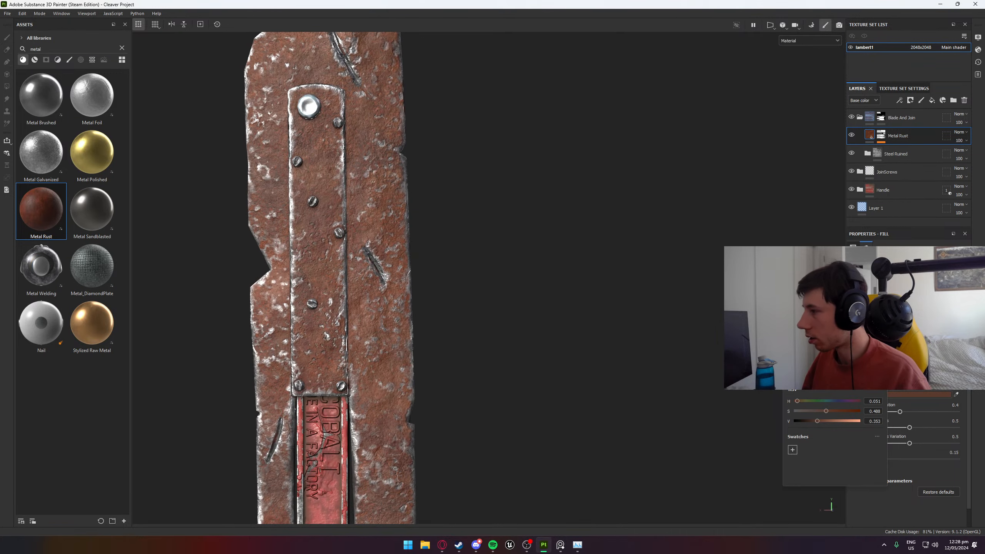
pyautogui.press('Escape')
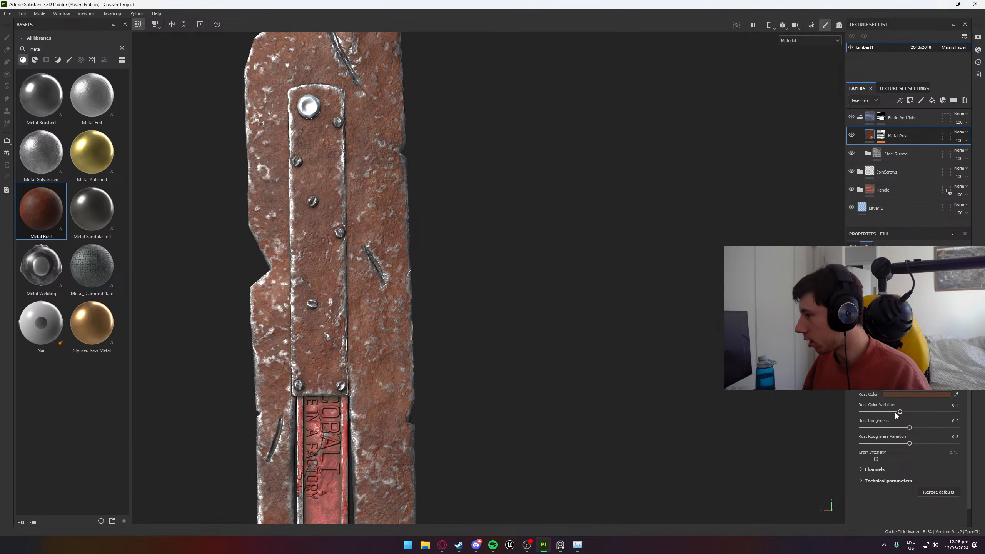
# - Set the Metal Rust layer's Rust Color Variation to 0.69 and its Rust Roughness to 0.67
pyautogui.moveTo(899, 412); pyautogui.dragTo(955, 413)
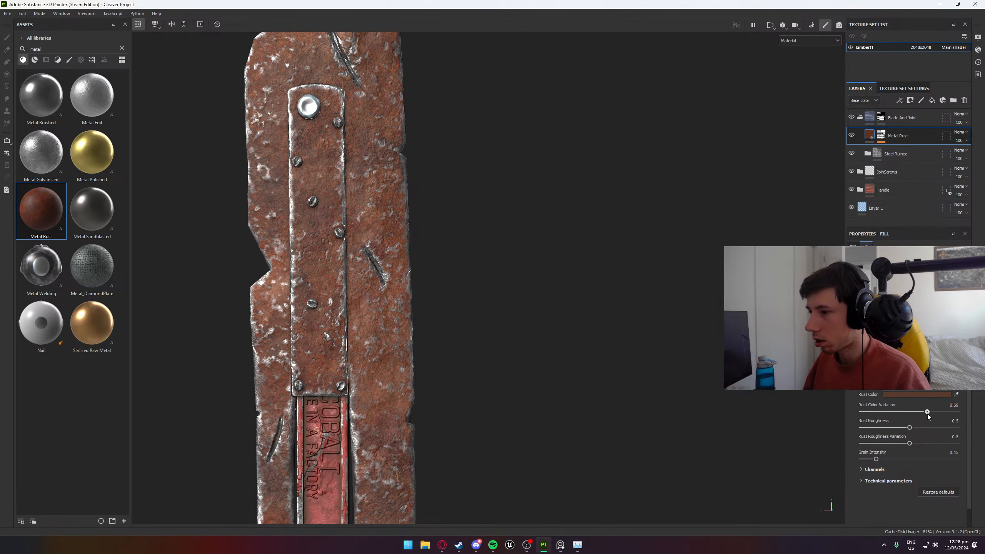
pyautogui.moveTo(909, 427)
pyautogui.mouseDown()
pyautogui.moveTo(884, 427)
pyautogui.moveTo(925, 433)
pyautogui.mouseUp()
pyautogui.scroll(-3, 344, 329)
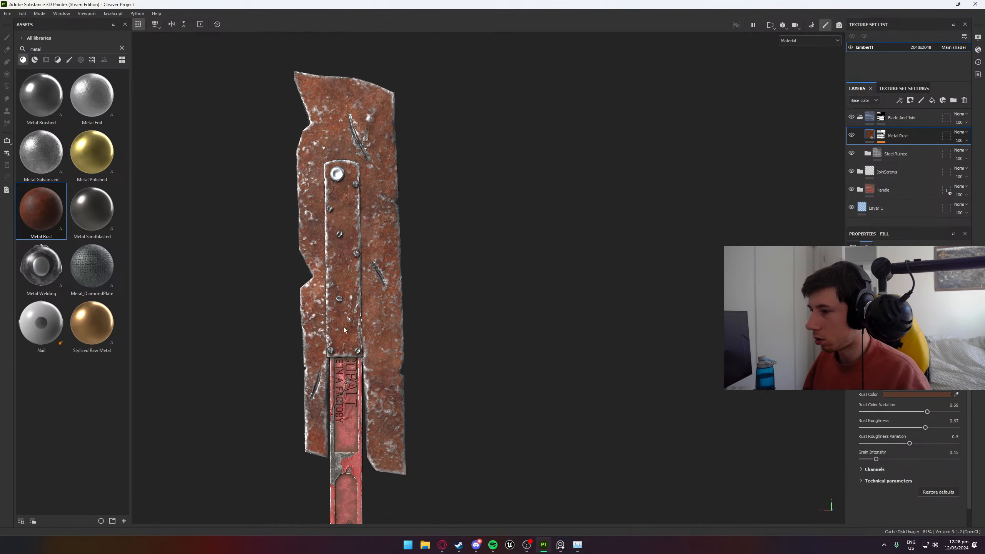
# - Set the Metal Rust layer's Rust Roughness Variation to 0.62 and its Grain Intensity to 0.4
pyautogui.keyDown('shift'); pyautogui.moveTo(344, 330); pyautogui.dragTo(400, 331, button='right'); pyautogui.keyUp('shift')
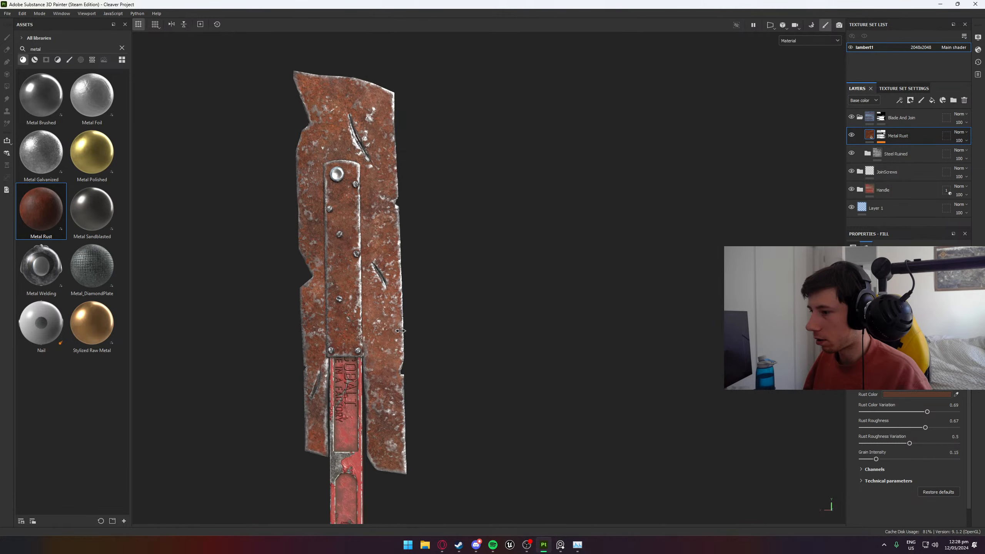
pyautogui.moveTo(908, 444); pyautogui.dragTo(938, 459)
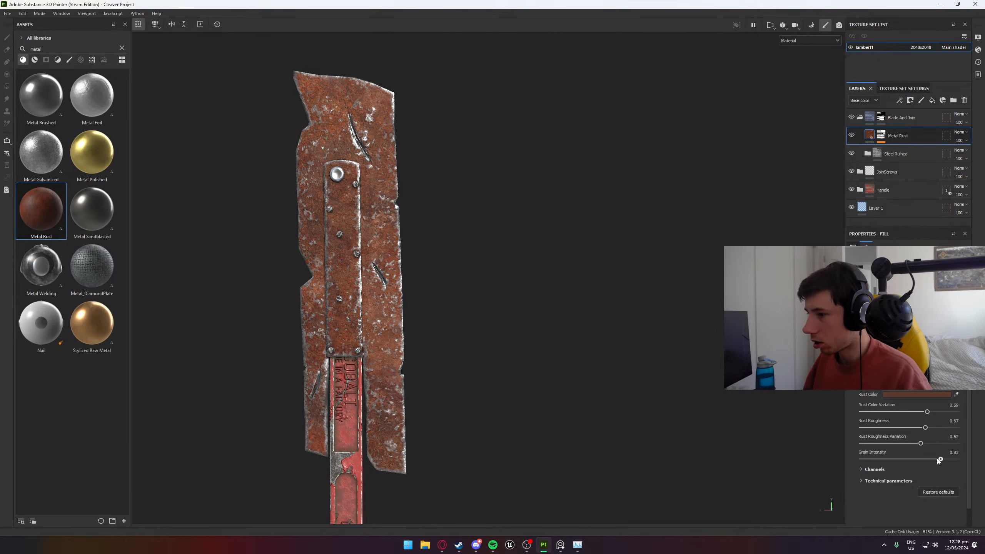
pyautogui.scroll(5, 556, 371)
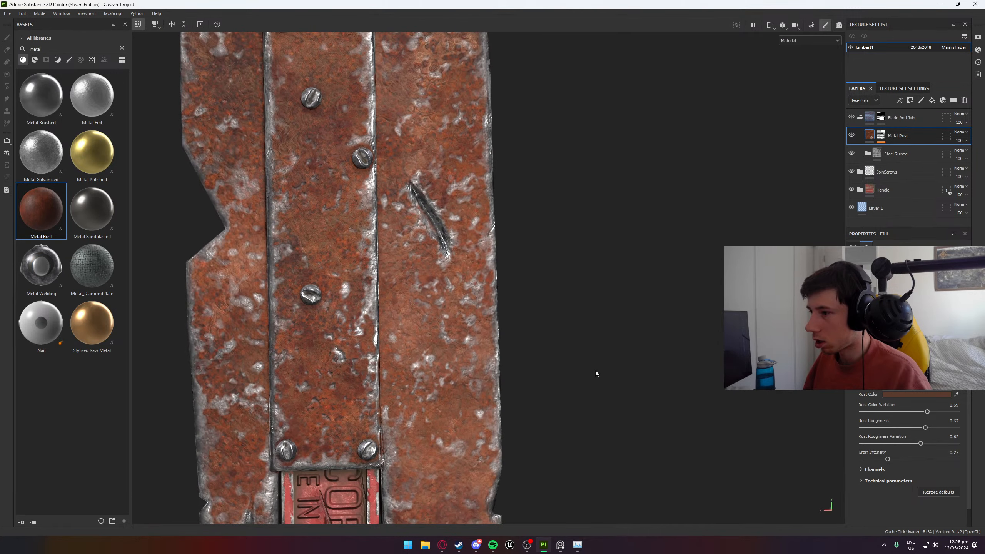
pyautogui.moveTo(888, 460); pyautogui.dragTo(915, 460)
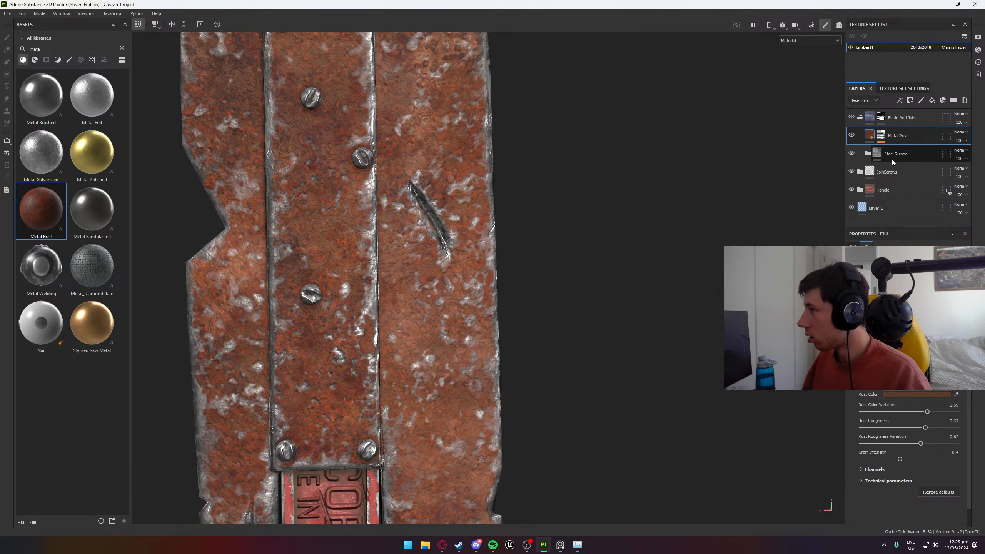
pyautogui.click(931, 101)
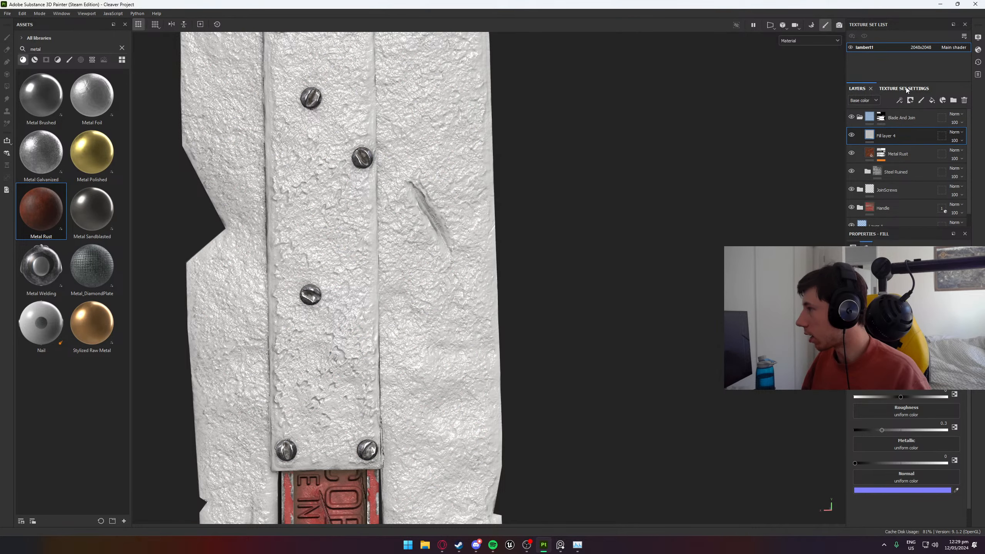
pyautogui.hotkey('ctrl', 'z')
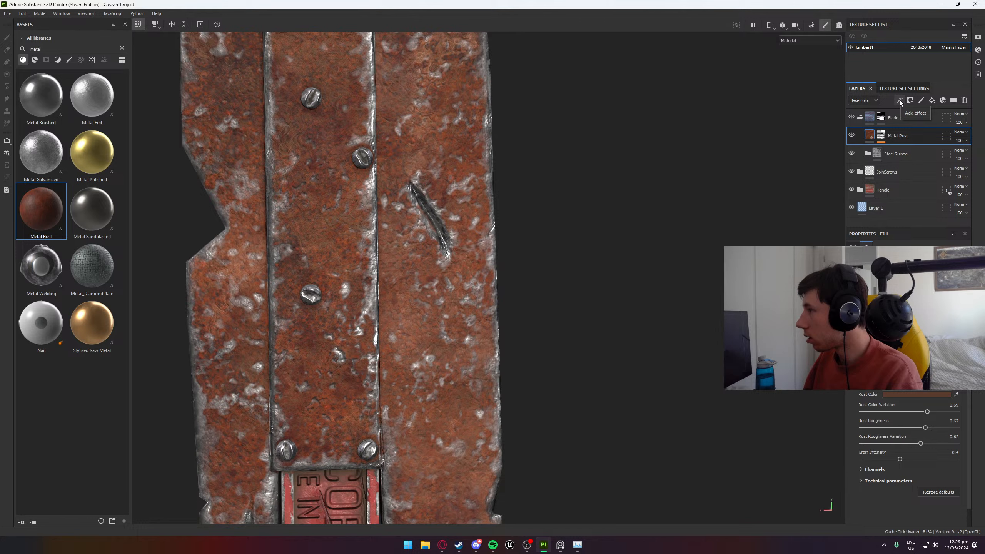
pyautogui.click(900, 101)
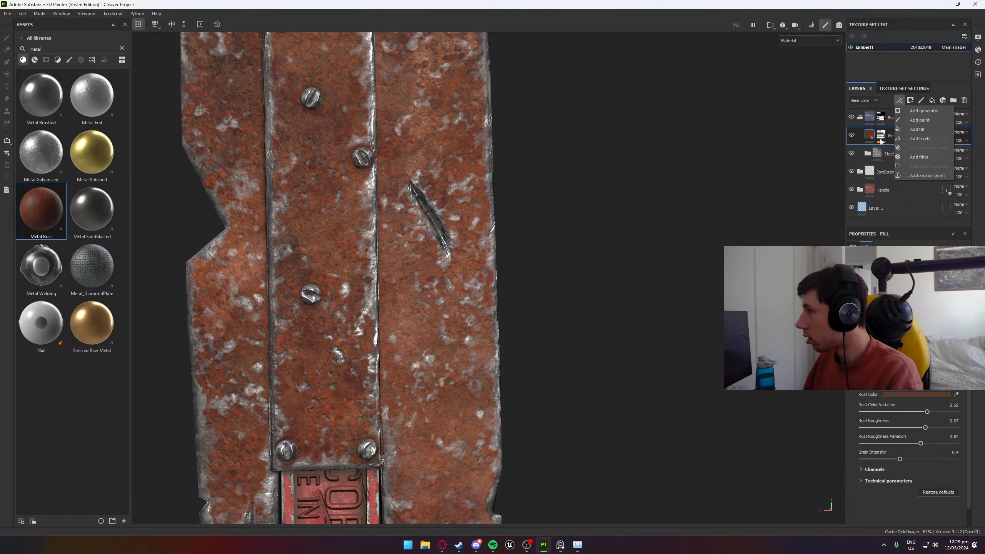
pyautogui.click(889, 144)
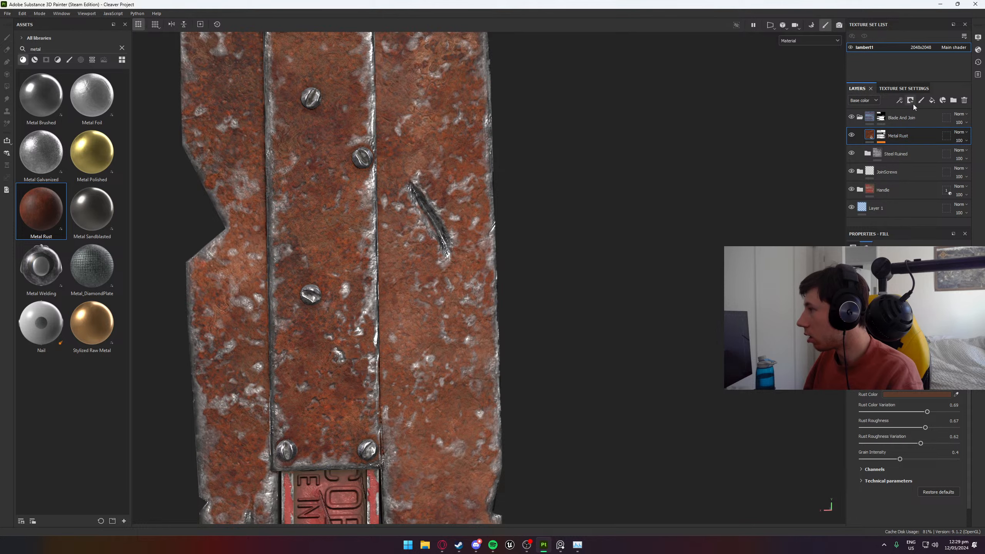
# - Add a fill layer above Metal Rust in the Blade And Join folder and turn off all its material channels
pyautogui.click(929, 102)
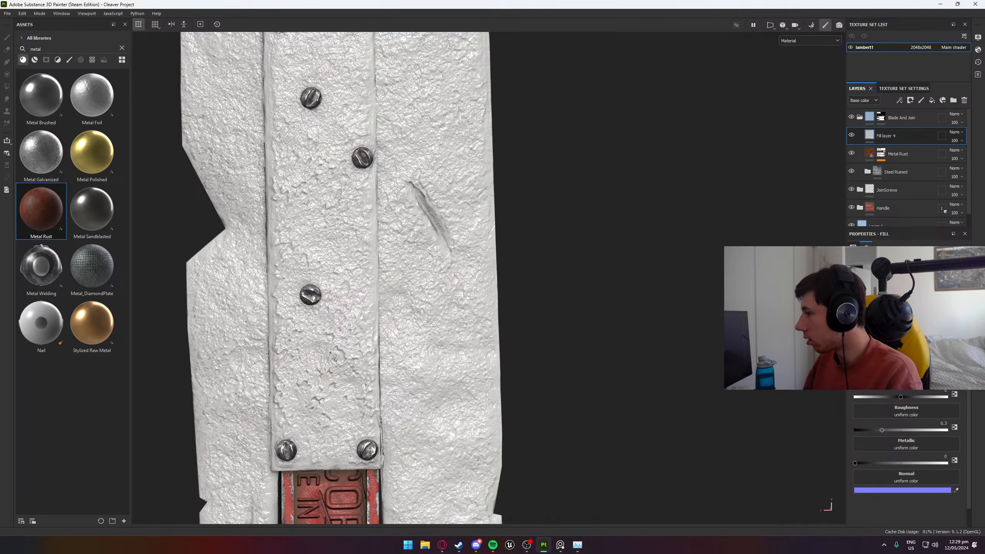
pyautogui.click(864, 308)
pyautogui.click(884, 309)
pyautogui.click(904, 308)
pyautogui.click(924, 309)
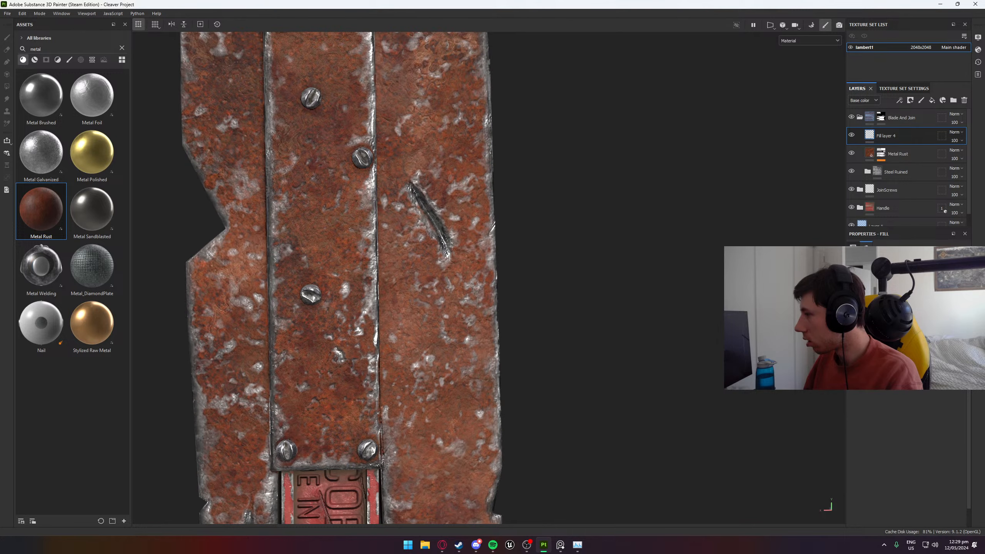
# - Try a Sharpen filter on the new fill layer above Metal Rust and remove it again
pyautogui.rightClick(907, 136)
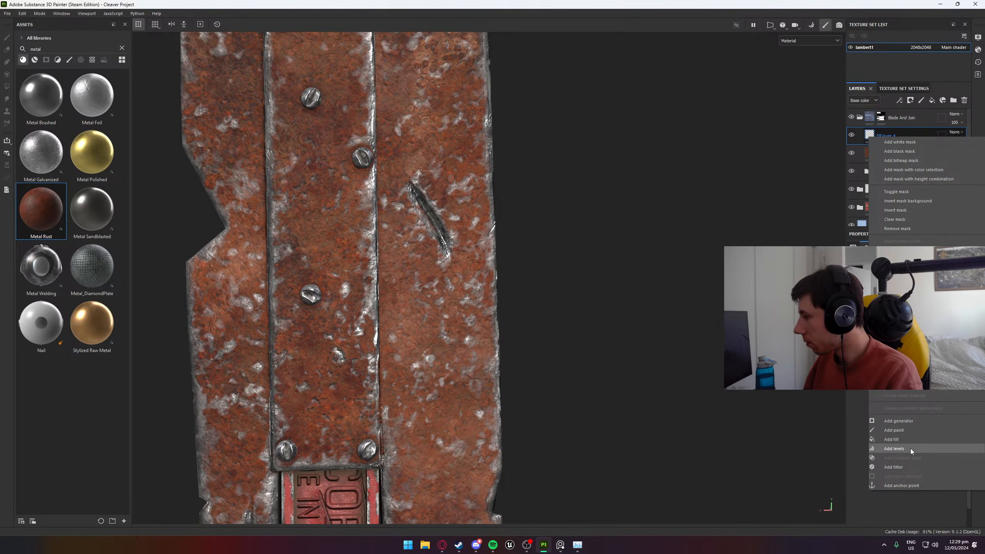
pyautogui.click(908, 468)
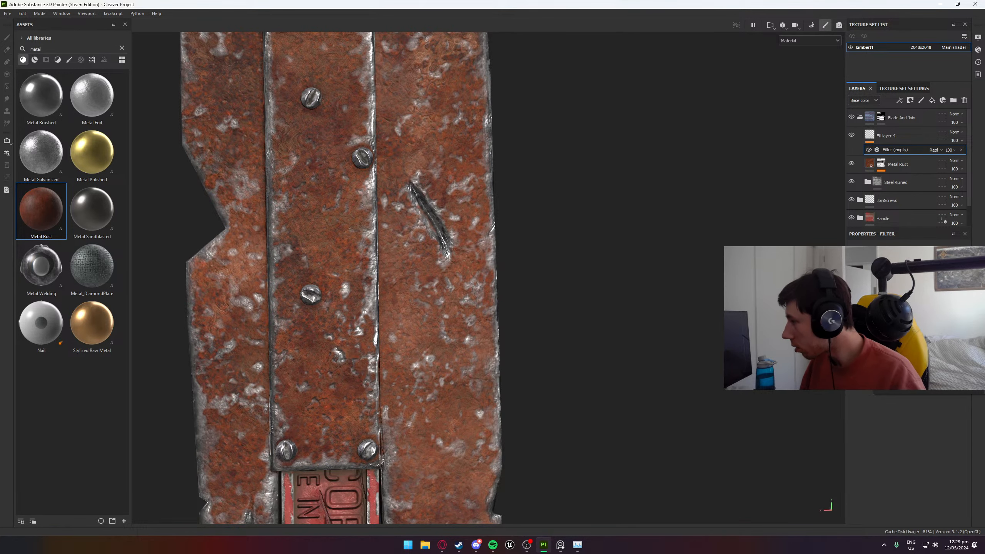
pyautogui.click(894, 301)
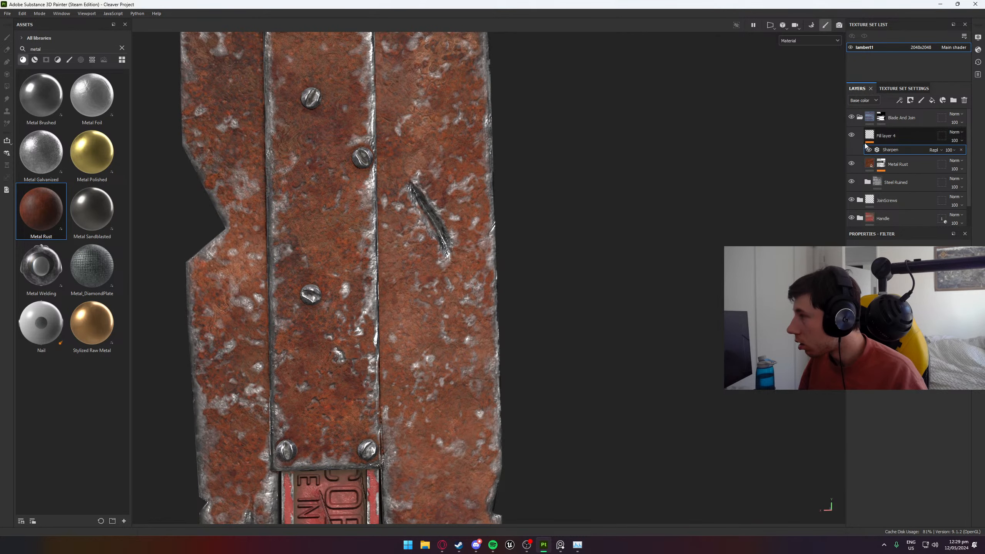
pyautogui.click(888, 136)
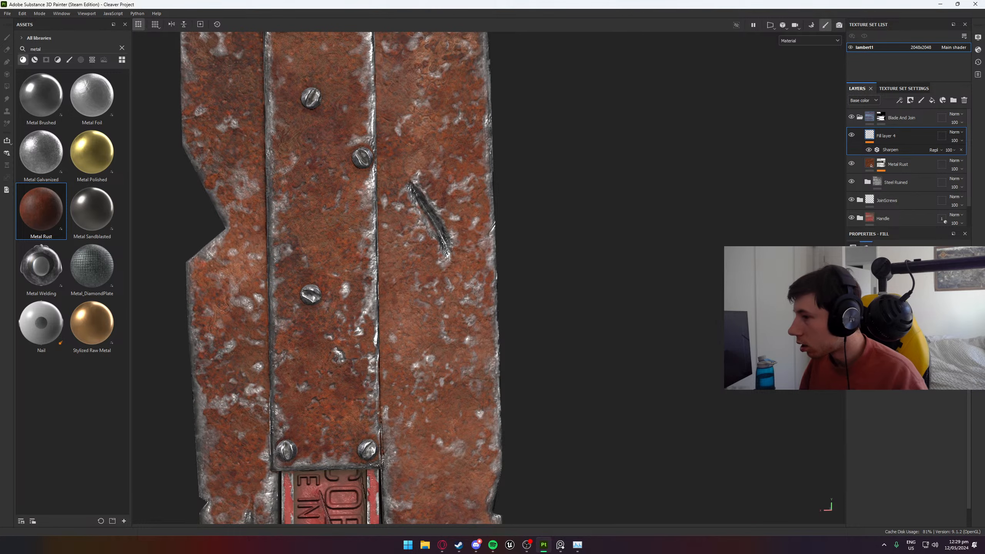
pyautogui.click(908, 149)
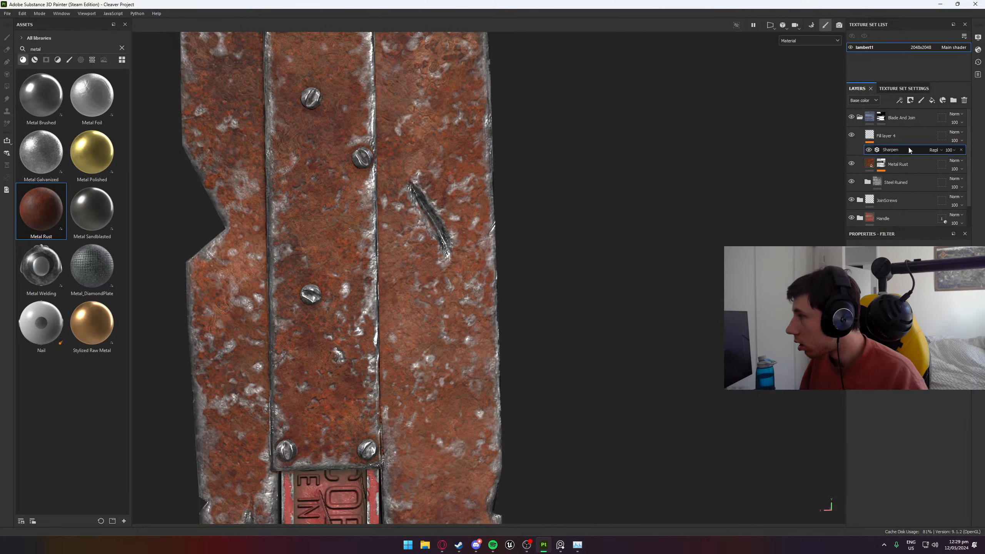
pyautogui.click(961, 149)
# - Examine the setup of the existing Sharpen layer and its filter in the Handle folder's Paint group
pyautogui.scroll(-1, 932, 177)
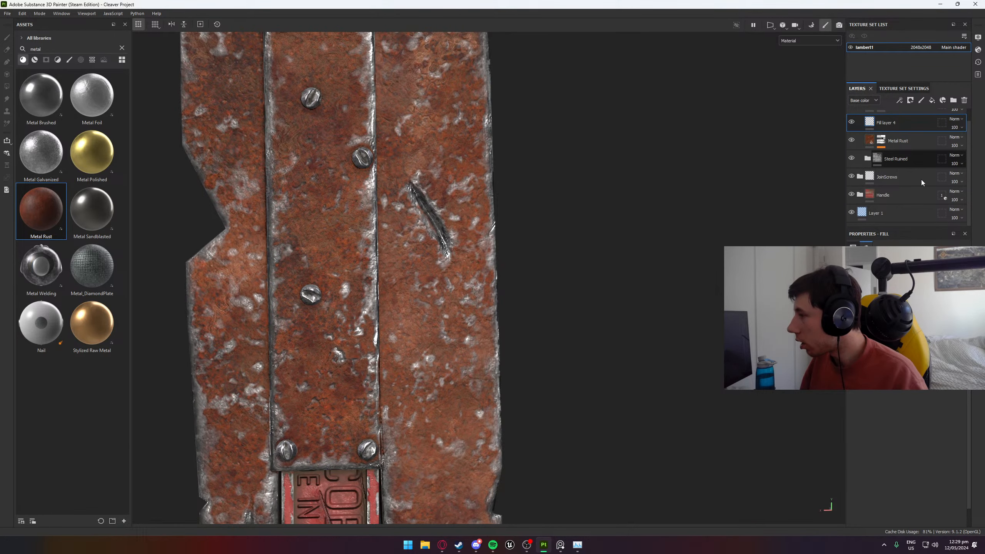
pyautogui.click(859, 194)
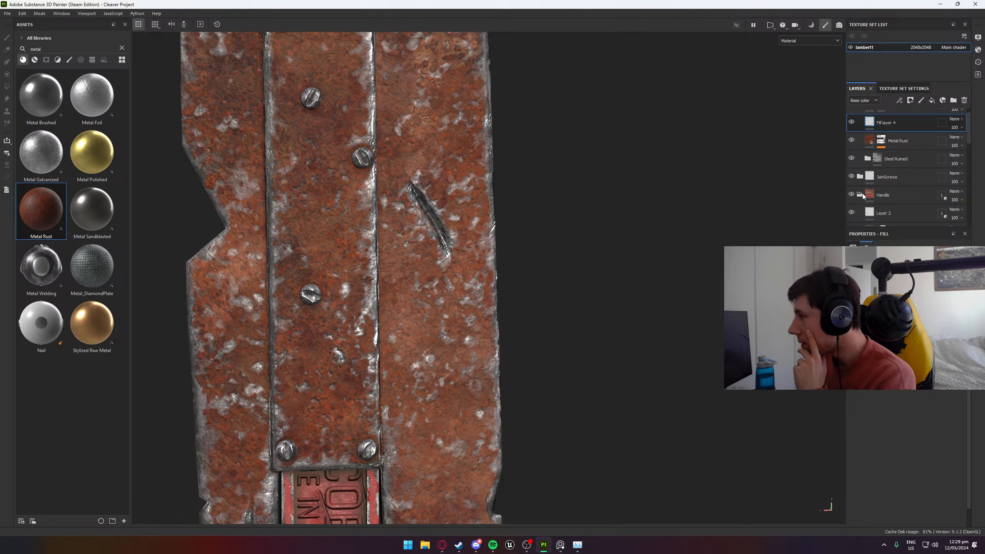
pyautogui.scroll(-2, 861, 194)
pyautogui.scroll(-3, 862, 193)
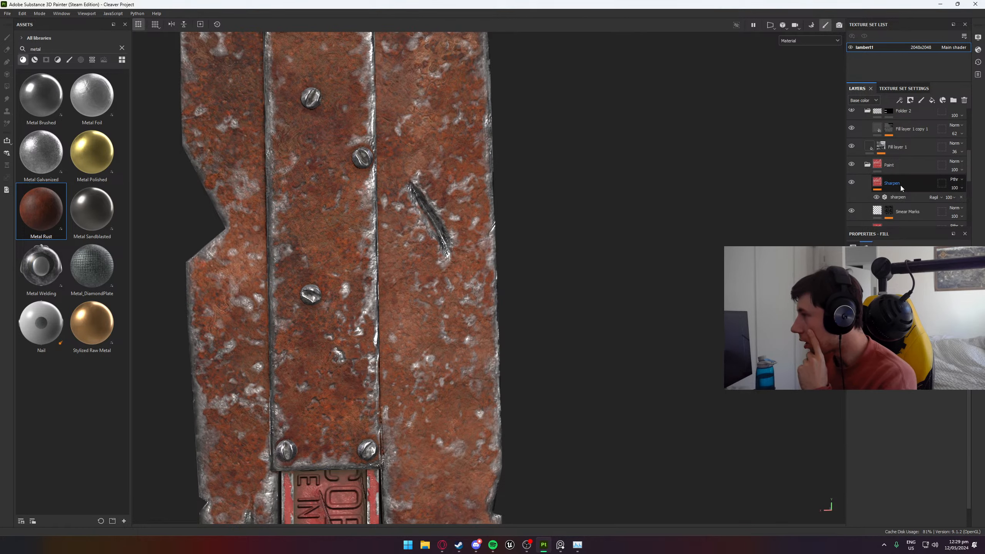
pyautogui.click(901, 185)
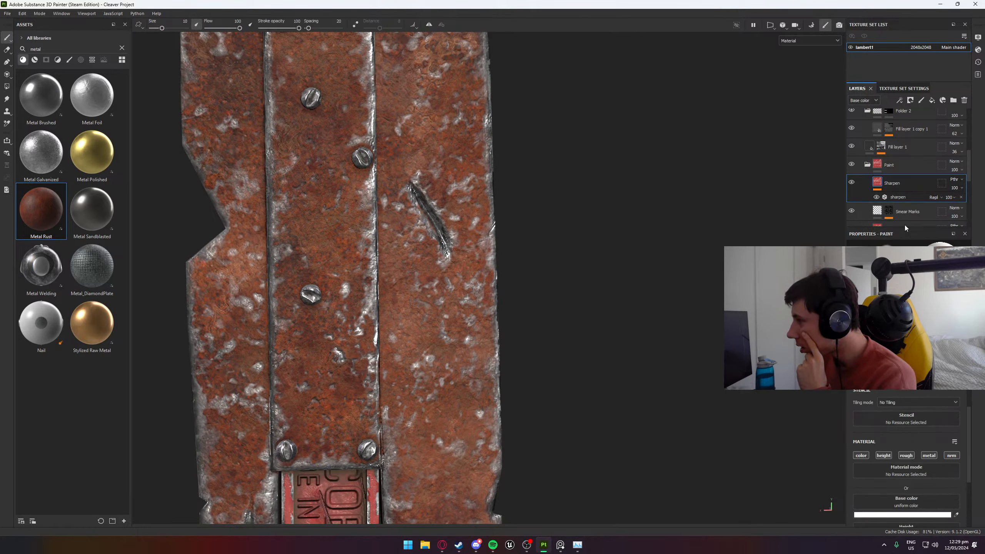
pyautogui.scroll(-5, 906, 458)
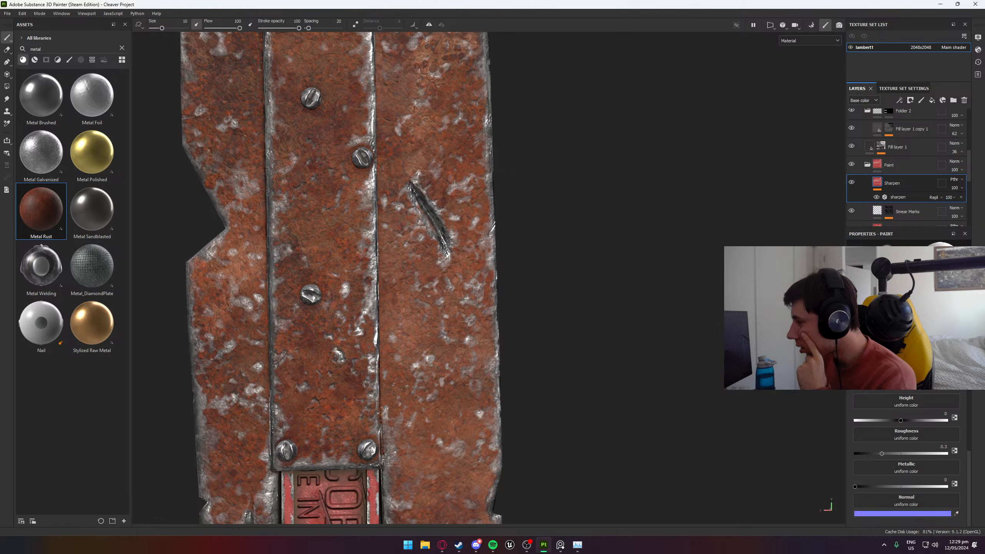
pyautogui.scroll(10, 903, 349)
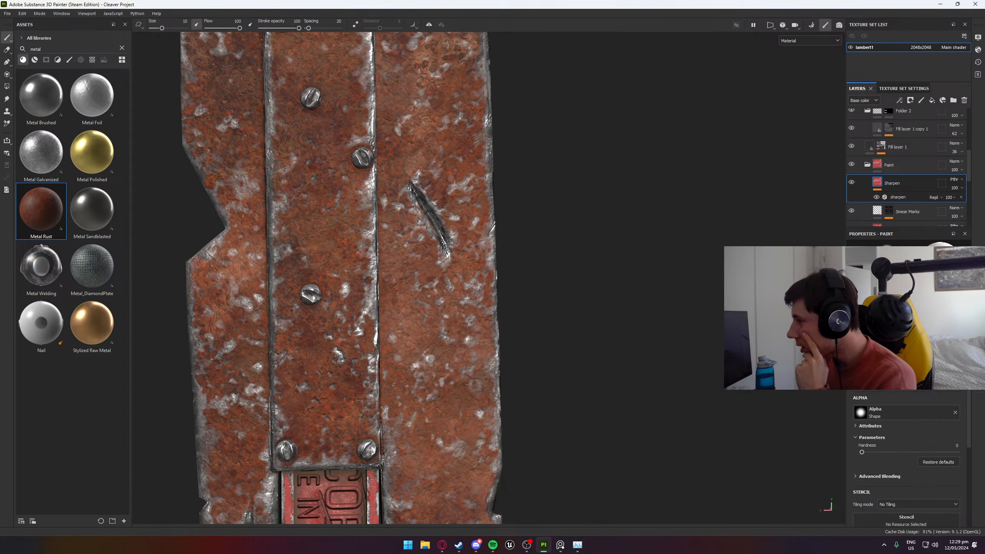
pyautogui.click(898, 199)
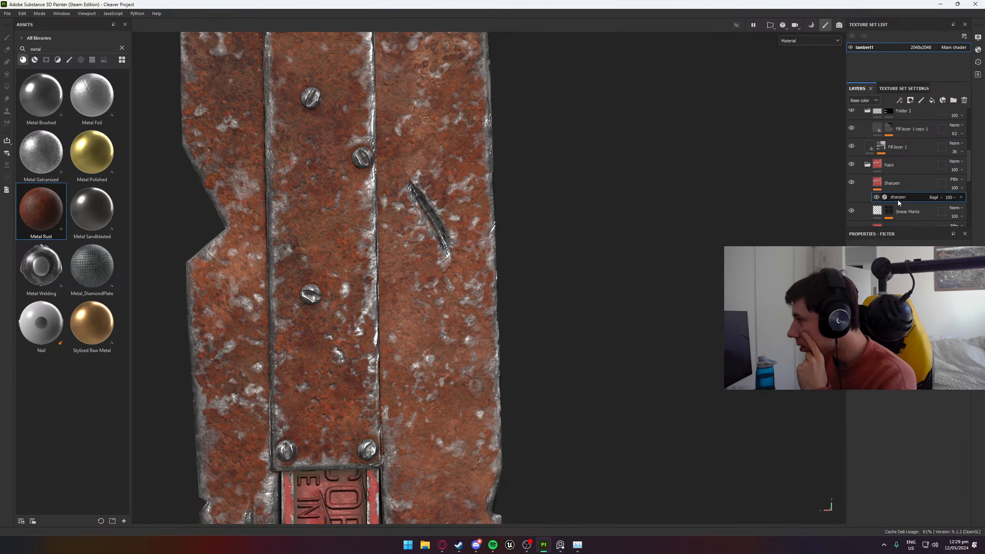
pyautogui.scroll(5, 904, 178)
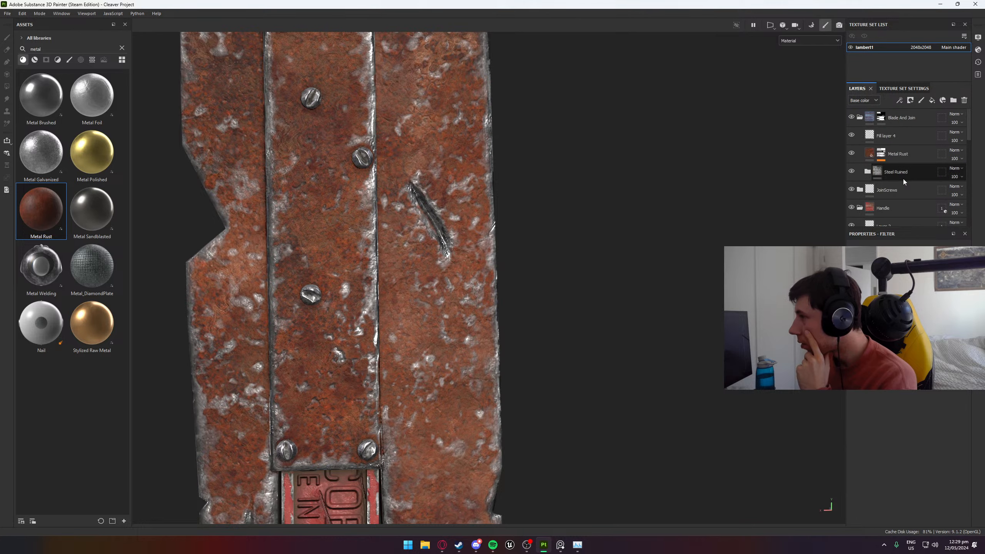
# - Turn the material channels of Fill layer 4 back on and set its Base color blending mode to Passthrough
pyautogui.click(891, 139)
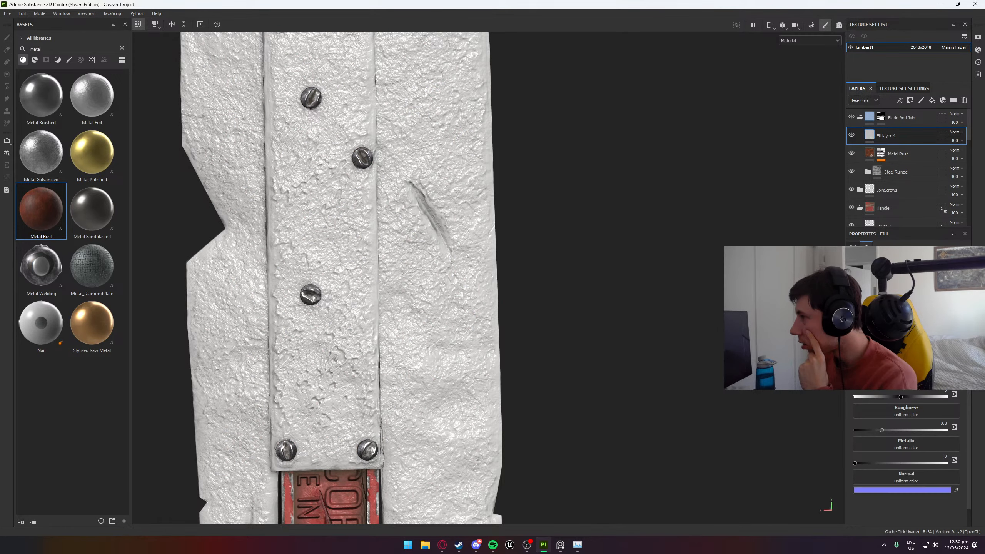
pyautogui.scroll(-4, 946, 172)
pyautogui.scroll(5, 945, 173)
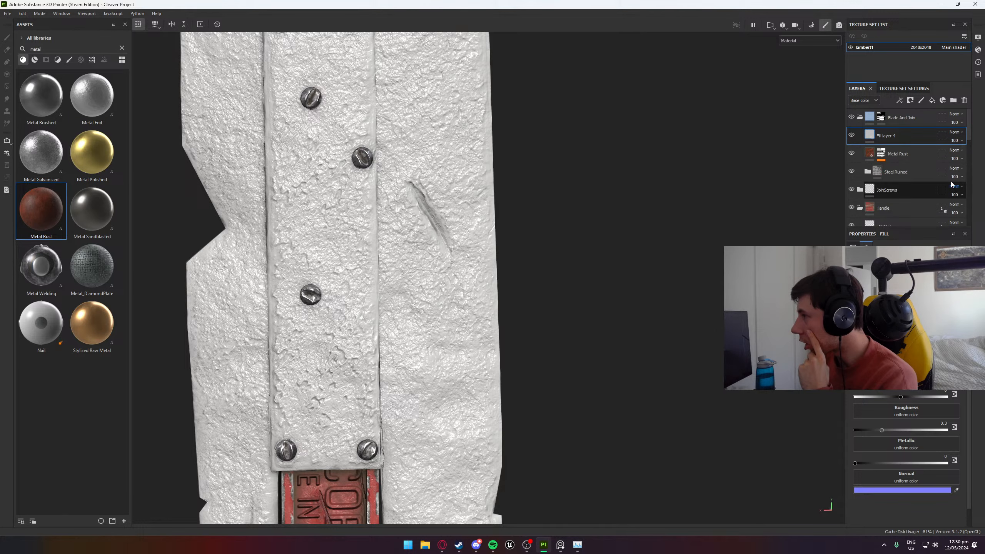
pyautogui.click(955, 132)
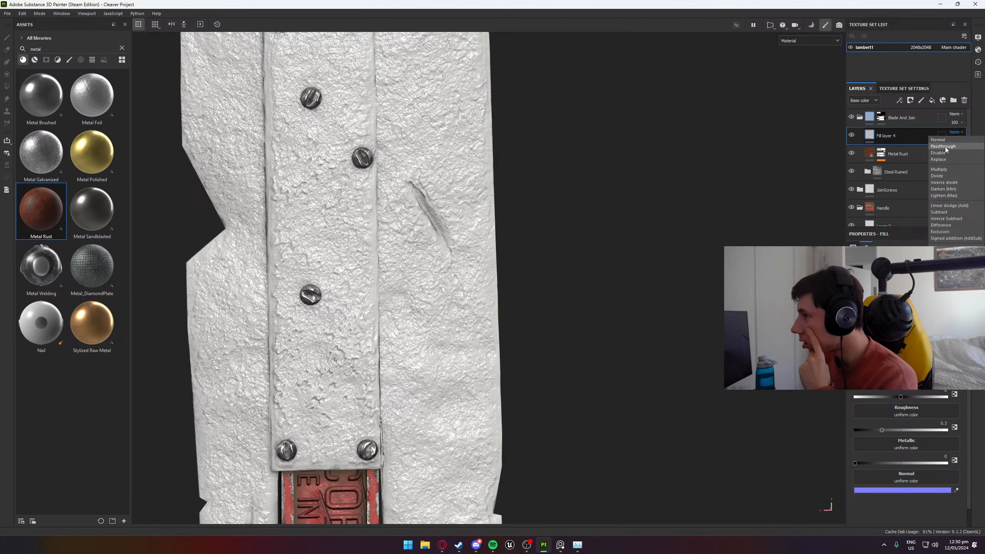
pyautogui.click(944, 146)
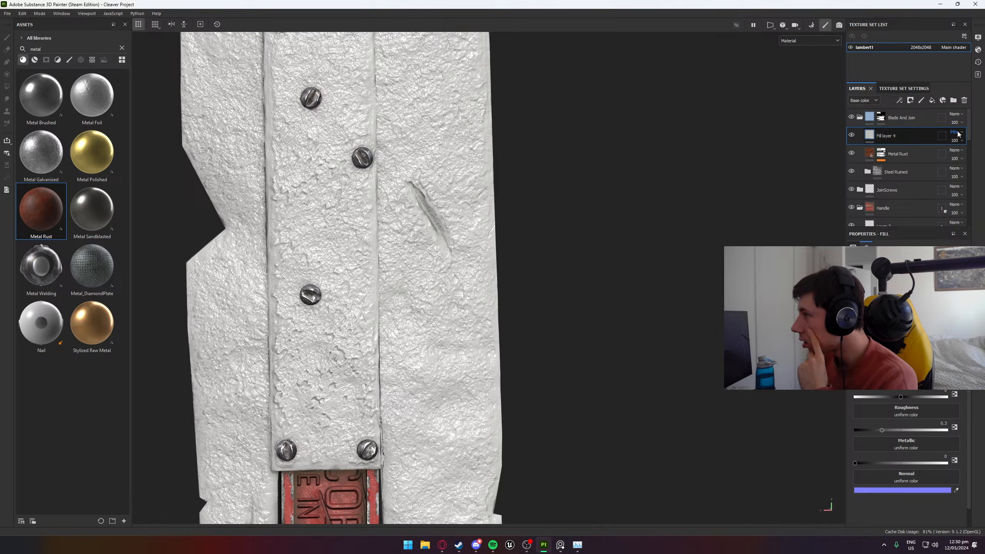
# - Add a Sharpen filter to Fill layer 4 and check the settings of the Handle's Sharpen layer for comparison
pyautogui.rightClick(876, 137)
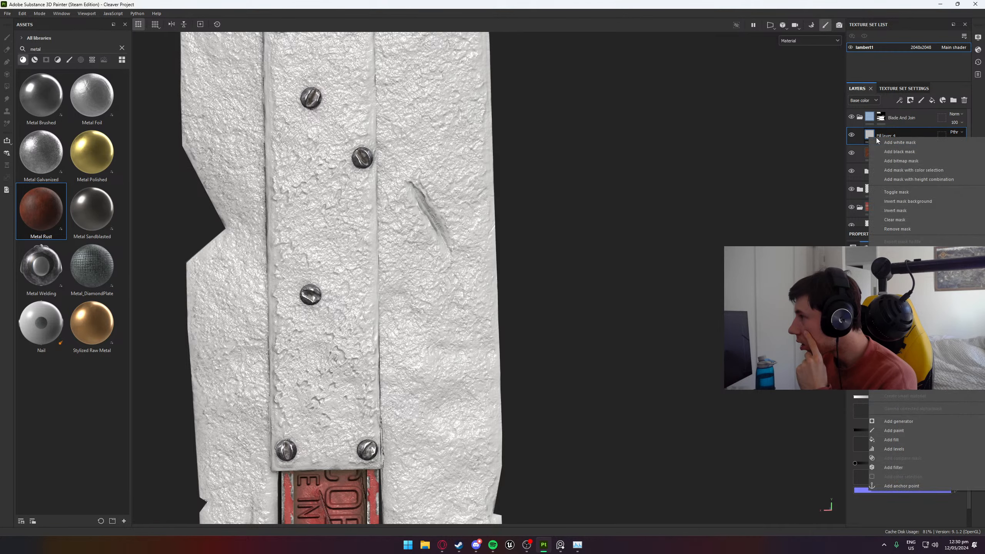
pyautogui.click(899, 467)
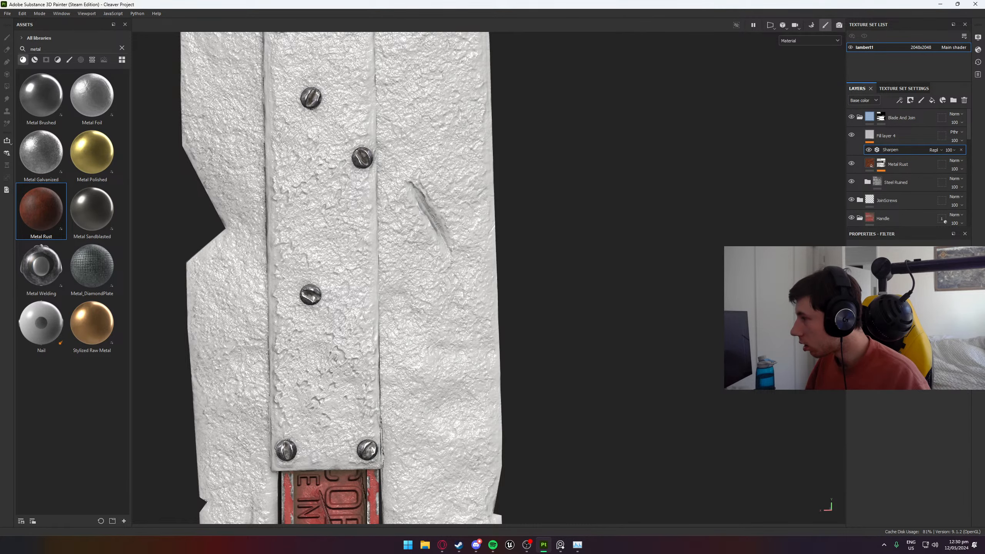
pyautogui.scroll(-5, 912, 182)
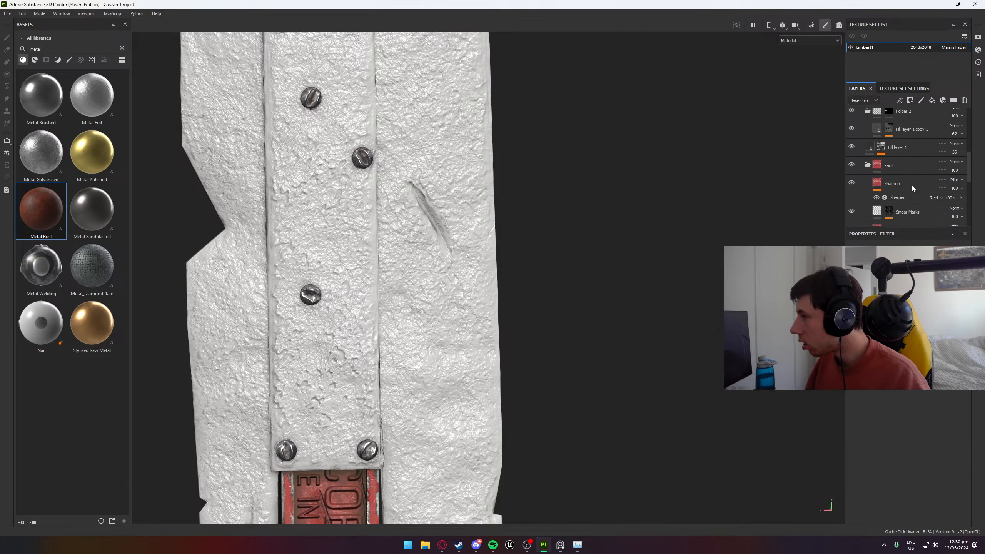
pyautogui.click(896, 184)
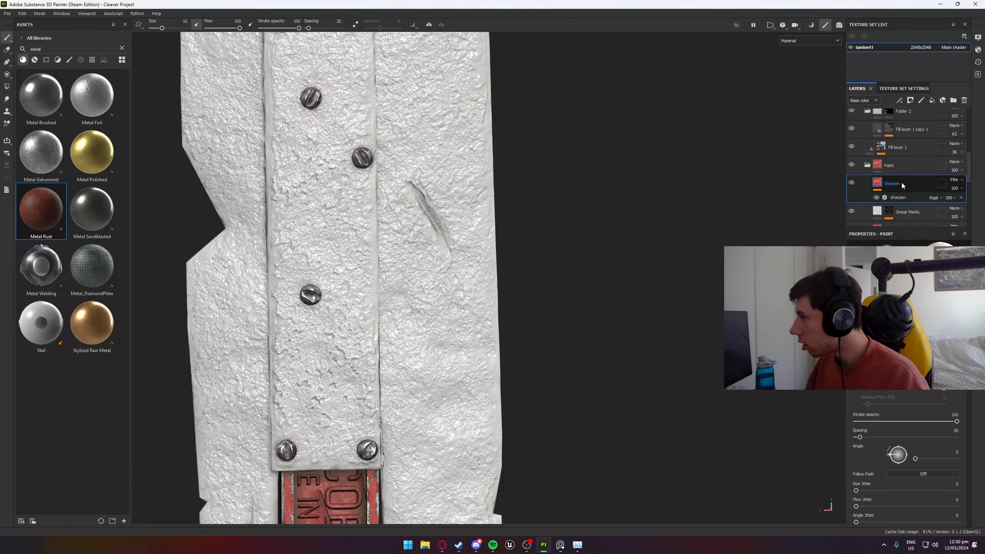
pyautogui.scroll(-8, 907, 382)
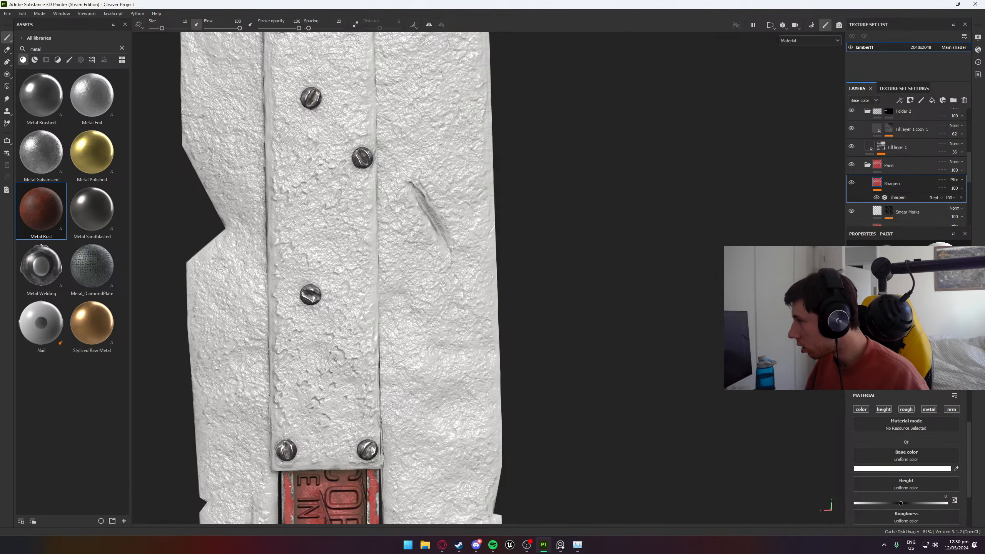
pyautogui.scroll(5, 945, 178)
# - Adjust the base color of Fill layer 4, turn off its color channel and view the sharpened rust on the blade
pyautogui.click(892, 136)
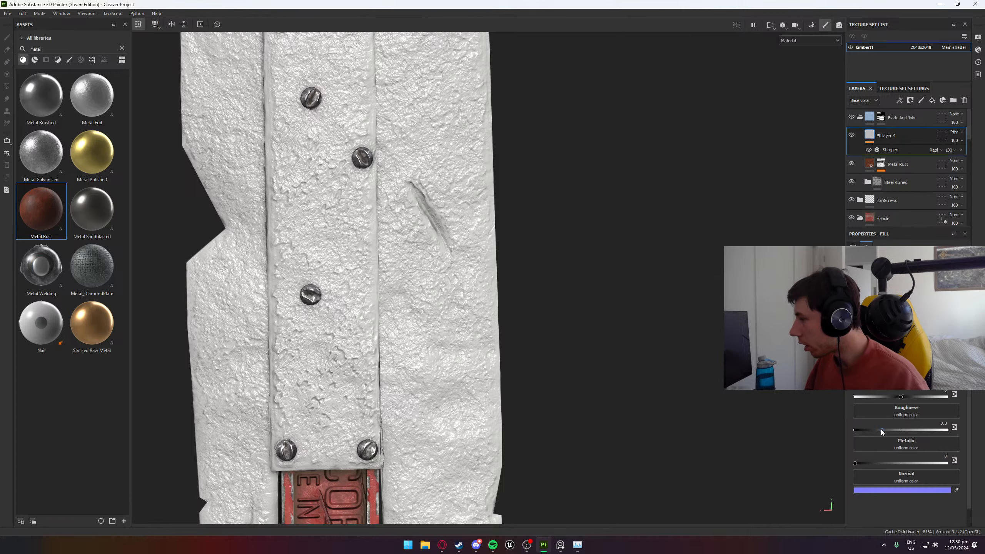
pyautogui.click(903, 358)
pyautogui.moveTo(795, 342)
pyautogui.mouseDown()
pyautogui.moveTo(794, 381)
pyautogui.moveTo(790, 326)
pyautogui.mouseUp()
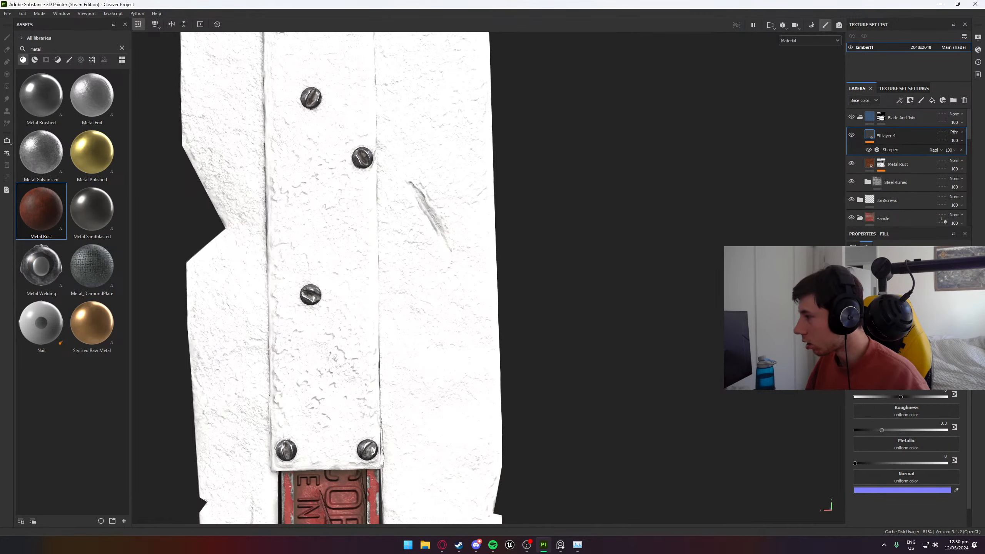
pyautogui.click(862, 300)
pyautogui.scroll(-5, 522, 332)
pyautogui.keyDown('alt'); pyautogui.moveTo(522, 332); pyautogui.dragTo(469, 316); pyautogui.keyUp('alt')
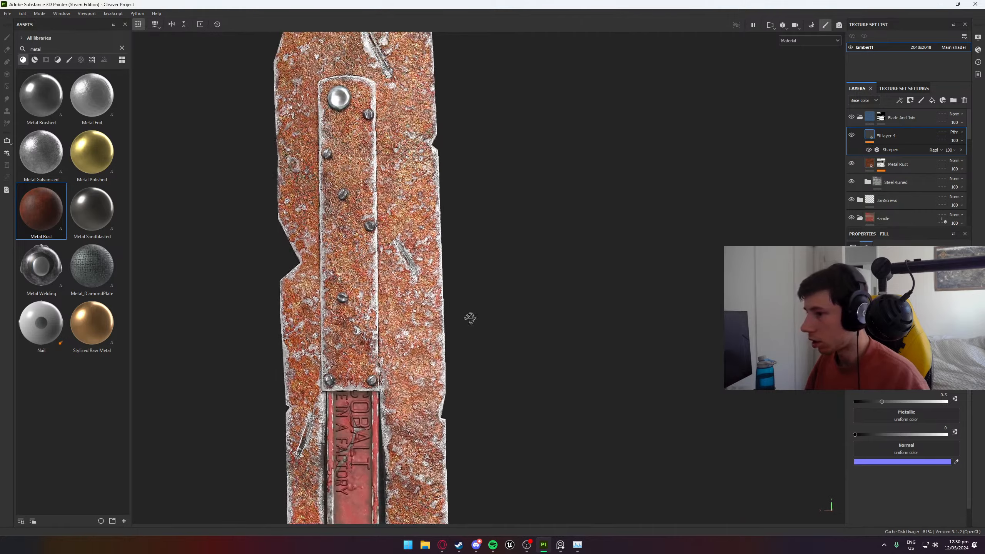
# - Set Fill layer 4's roughness to about 0.73 and soften its Sharpen filter
pyautogui.scroll(6, 455, 315)
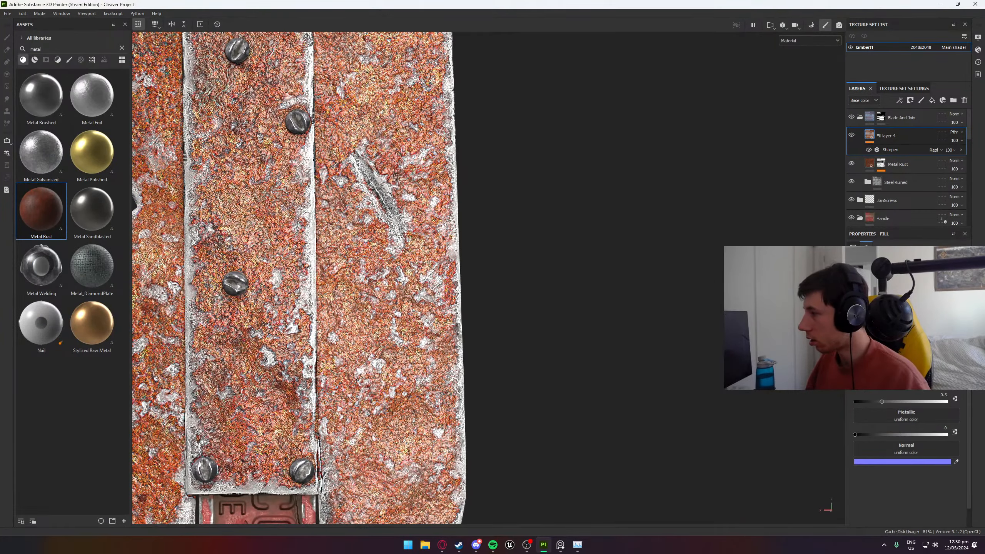
pyautogui.moveTo(882, 403); pyautogui.dragTo(924, 402)
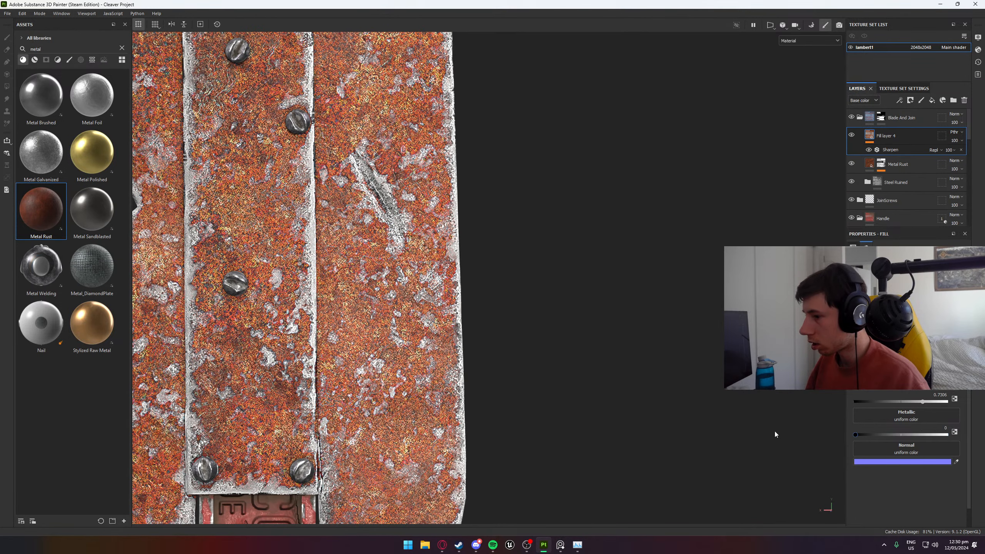
pyautogui.click(893, 150)
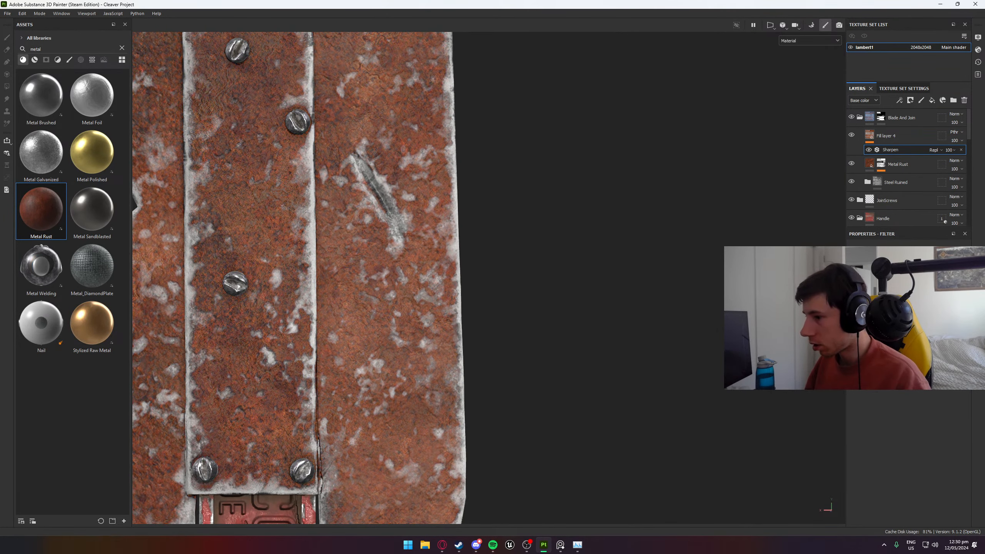
pyautogui.scroll(-2, 640, 279)
pyautogui.keyDown('alt'); pyautogui.moveTo(640, 279); pyautogui.dragTo(718, 283, button='middle'); pyautogui.keyUp('alt')
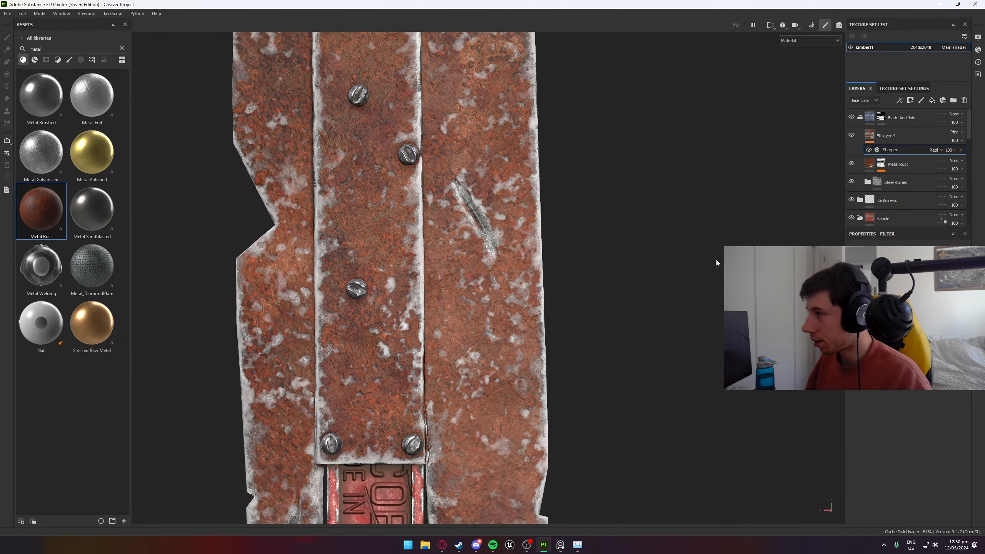
# - Compare the rusty blade with Fill layer 4 hidden and shown to judge the sharpening
pyautogui.click(850, 134)
pyautogui.click(850, 135)
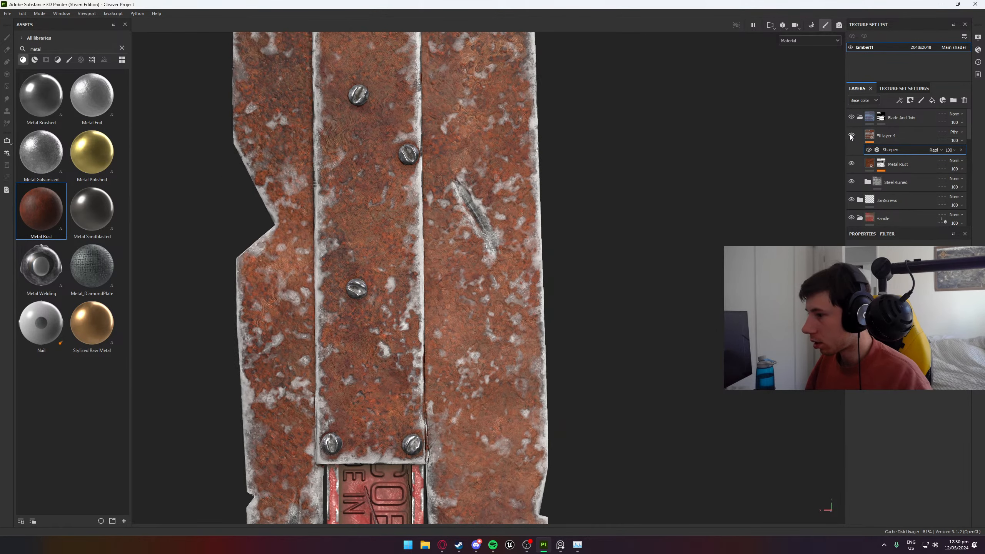
pyautogui.doubleClick(850, 135)
pyautogui.click(850, 134)
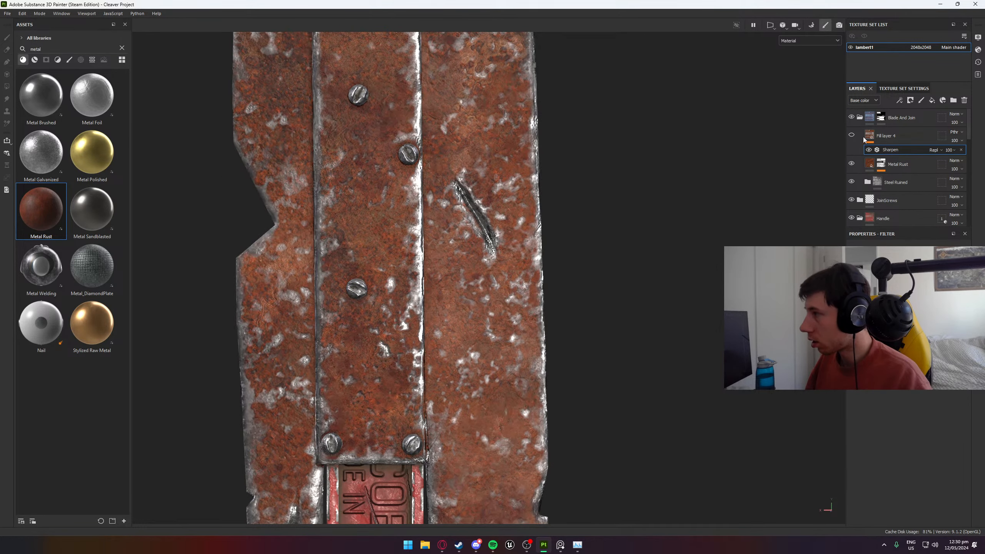
# - Delete Fill layer 4 and paste a copy of the Handle Paint group's Sharpen layer above Metal Rust
pyautogui.click(890, 137)
pyautogui.scroll(-5, 914, 202)
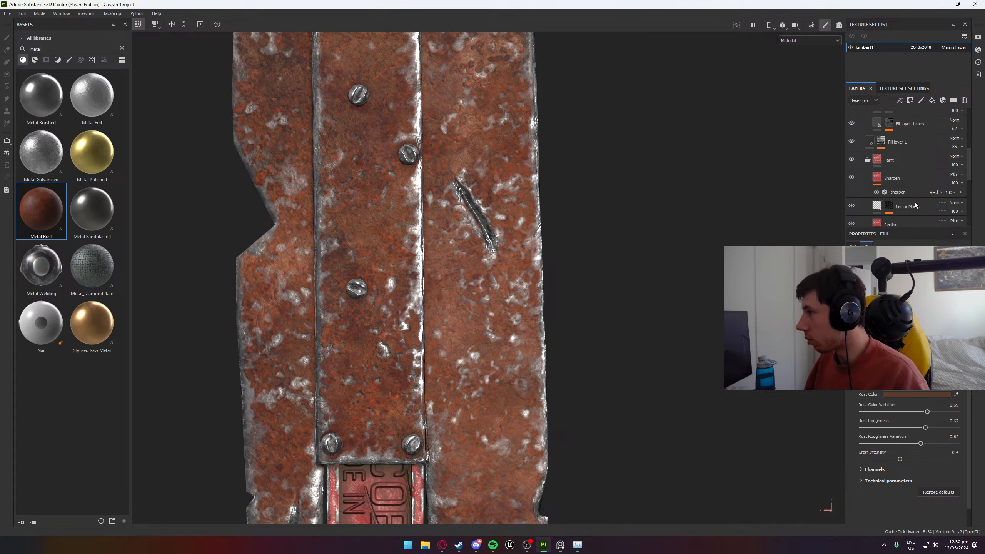
pyautogui.click(912, 177)
pyautogui.scroll(5, 913, 163)
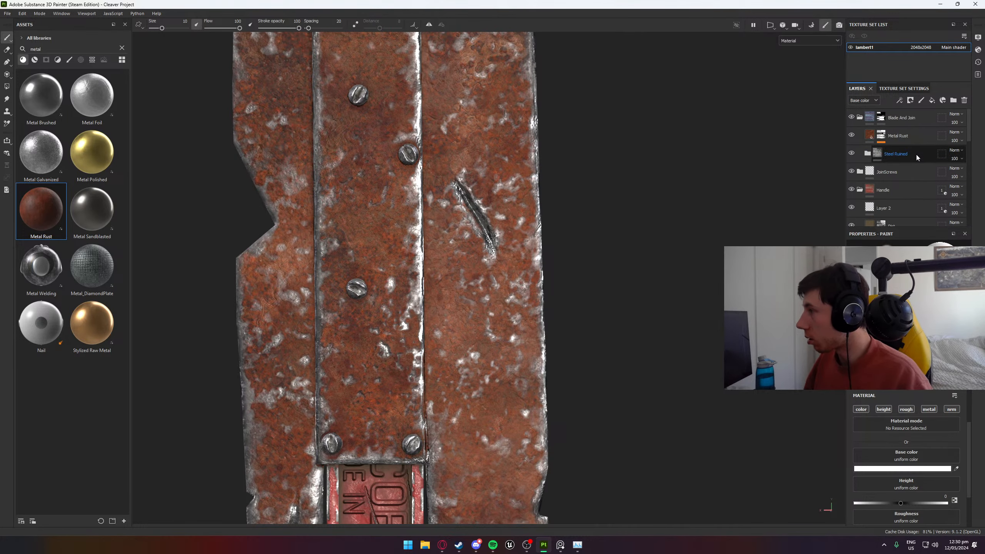
pyautogui.click(912, 135)
pyautogui.hotkey('ctrl', 'v')
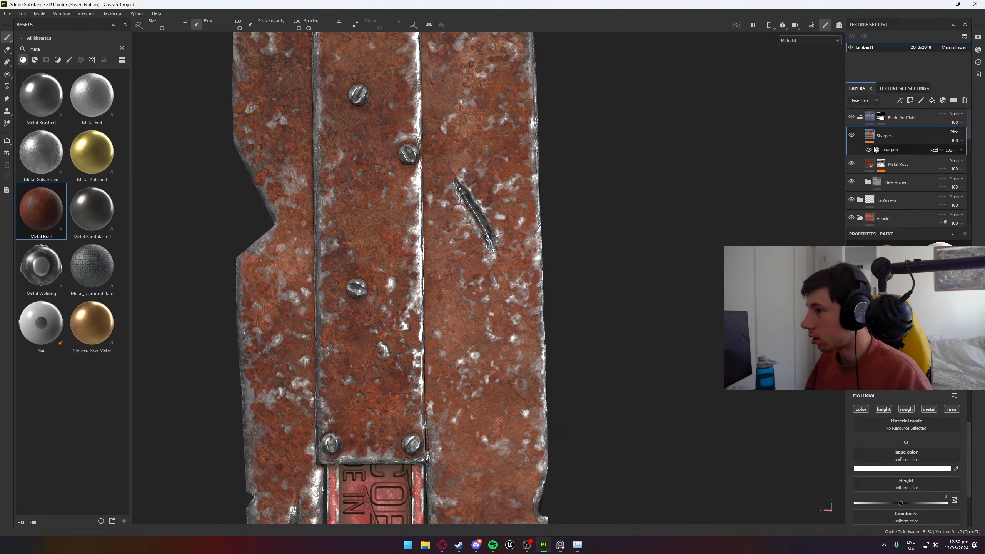
# - Open the pasted Sharpen layer's filter and check the layer's effect on the blade up close
pyautogui.click(892, 149)
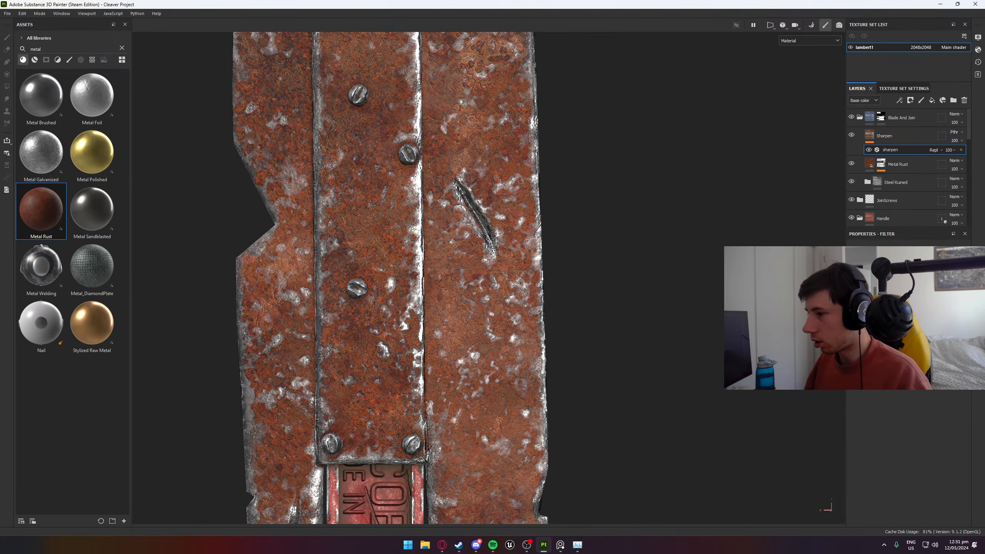
pyautogui.scroll(5, 591, 240)
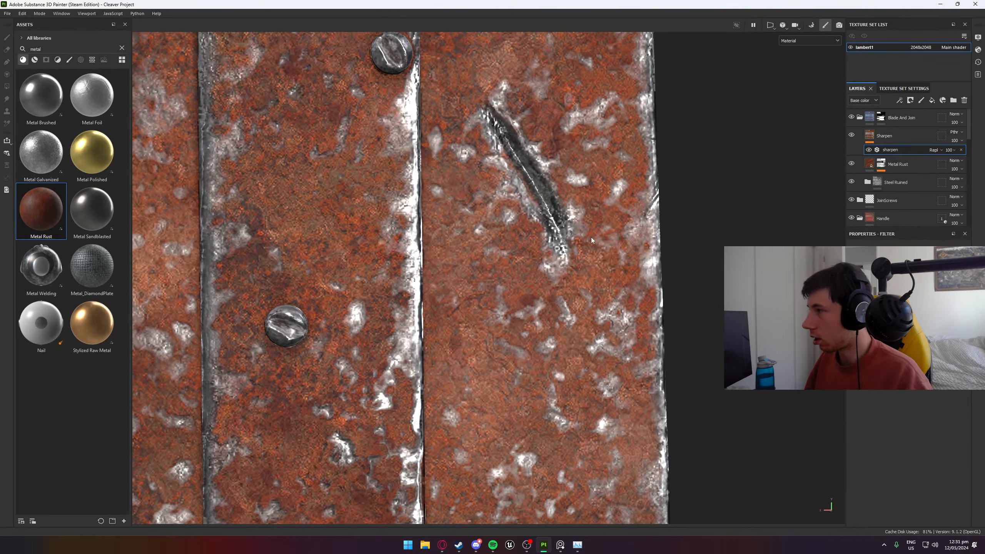
pyautogui.click(852, 135)
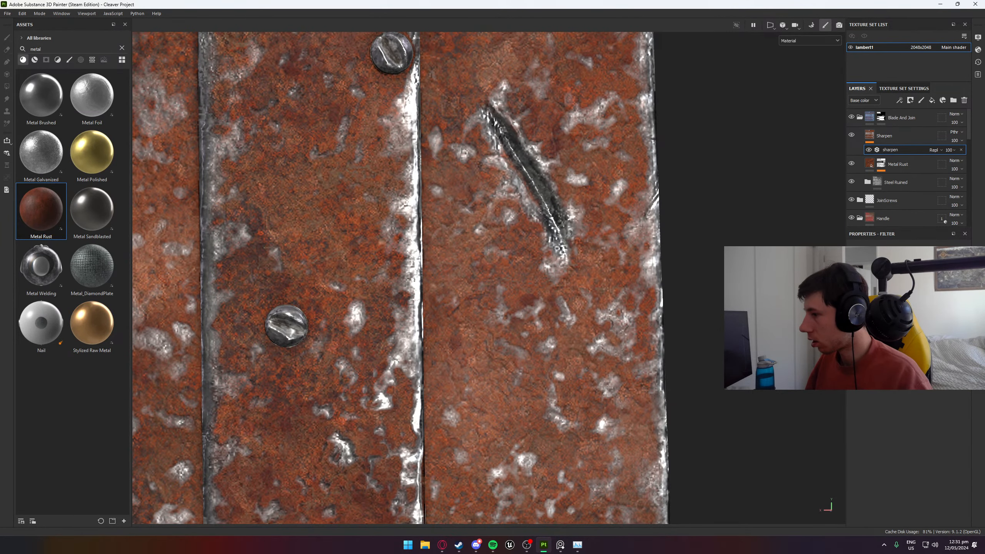
# - Examine the sharpened rust on the cleaver from several angles and check the Steel Ruined group's contribution
pyautogui.scroll(-10, 575, 273)
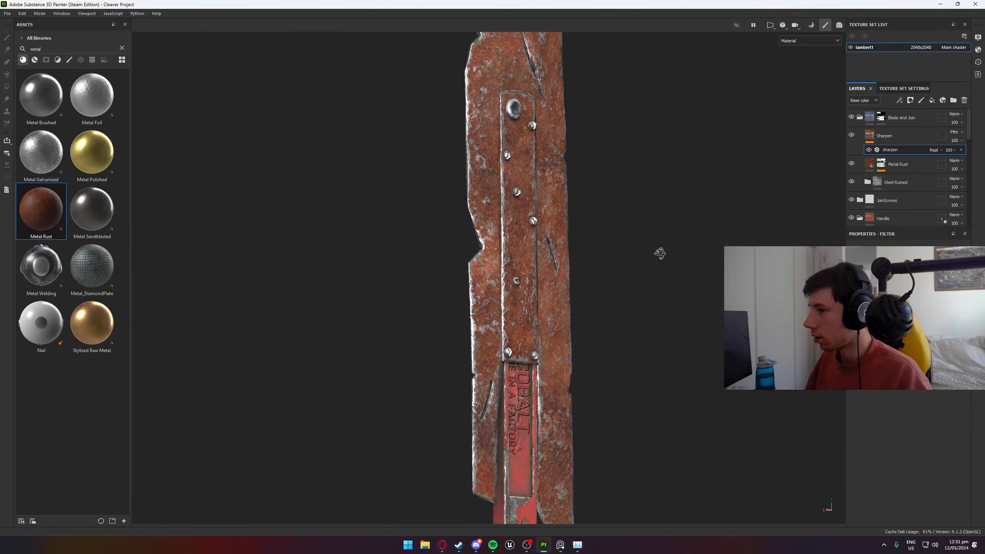
pyautogui.scroll(10, 523, 228)
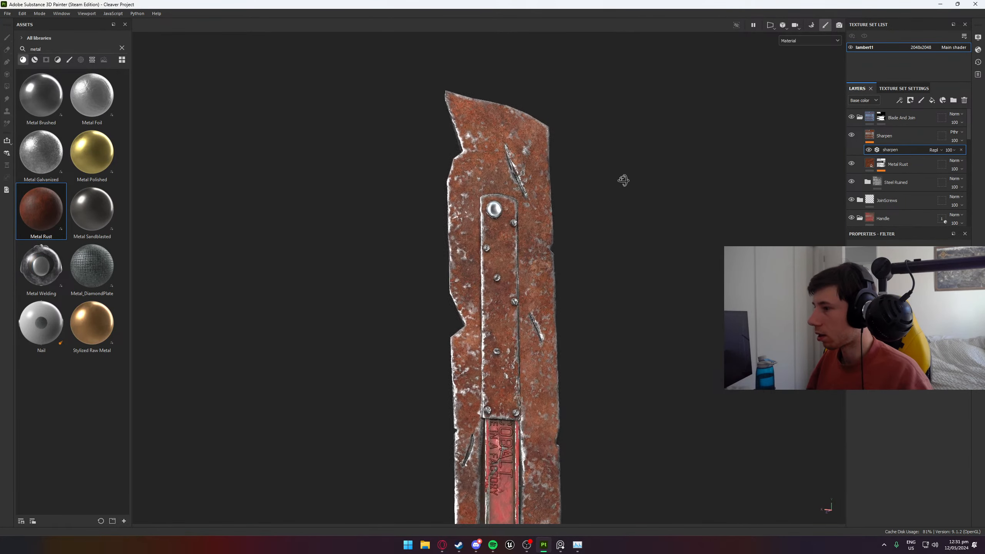
pyautogui.keyDown('alt'); pyautogui.moveTo(585, 188); pyautogui.dragTo(70, 240); pyautogui.keyUp('alt')
pyautogui.scroll(-5, 372, 289)
pyautogui.moveTo(515, 288)
pyautogui.keyDown('alt'); pyautogui.mouseDown()
pyautogui.moveTo(519, 242)
pyautogui.moveTo(834, 271)
pyautogui.mouseUp(); pyautogui.keyUp('alt')
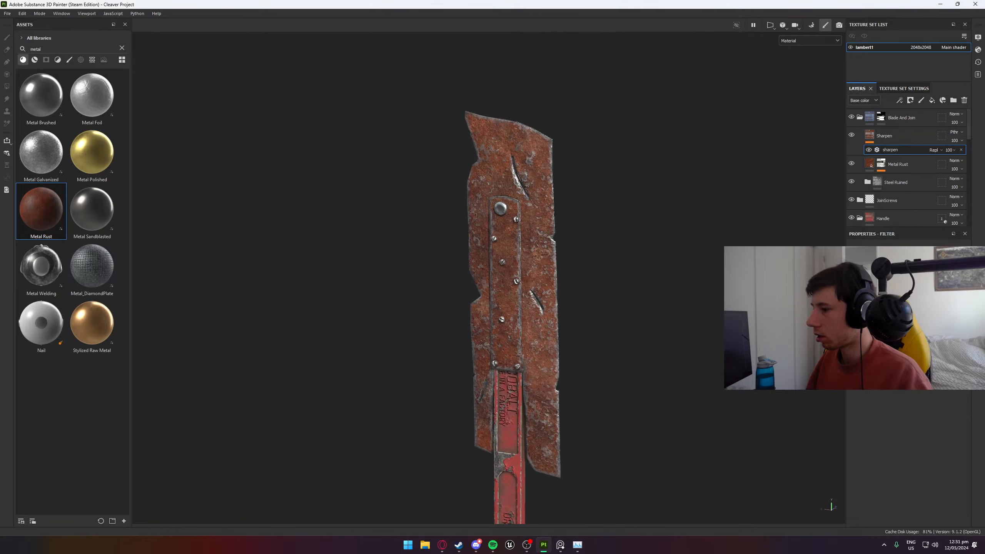
pyautogui.moveTo(499, 295)
pyautogui.keyDown('alt'); pyautogui.mouseDown()
pyautogui.moveTo(639, 249)
pyautogui.moveTo(621, 275)
pyautogui.mouseUp(); pyautogui.keyUp('alt')
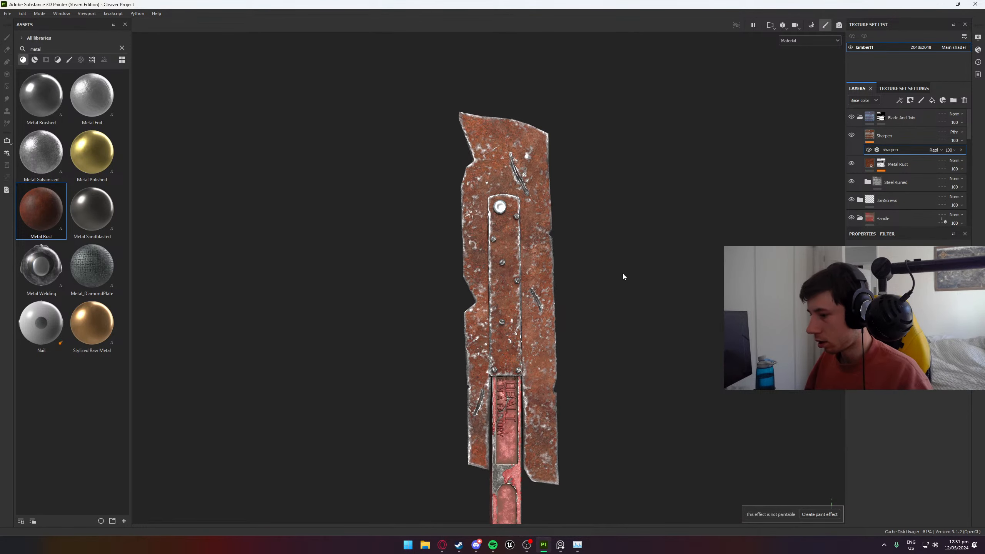
pyautogui.press('ctrl')
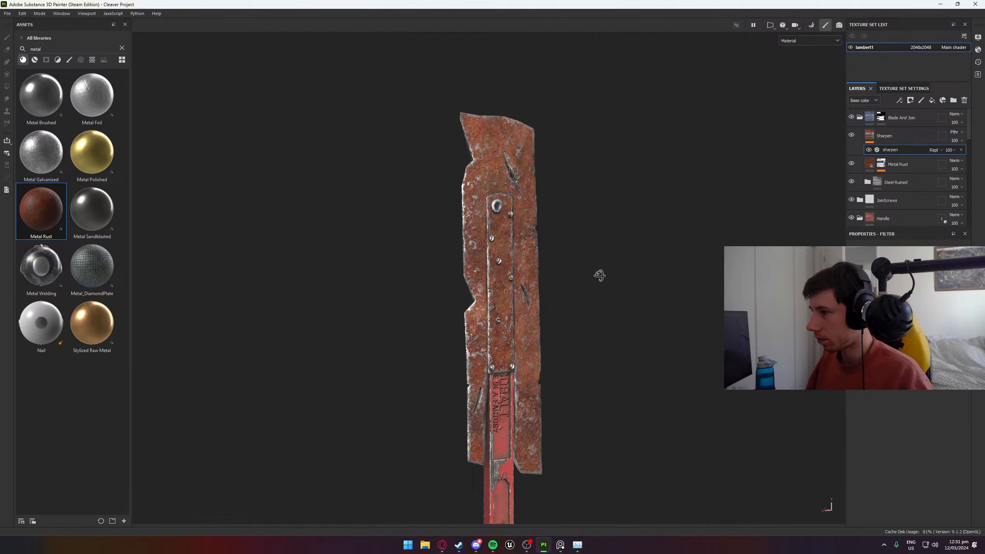
pyautogui.scroll(5, 505, 198)
pyautogui.scroll(2, 505, 195)
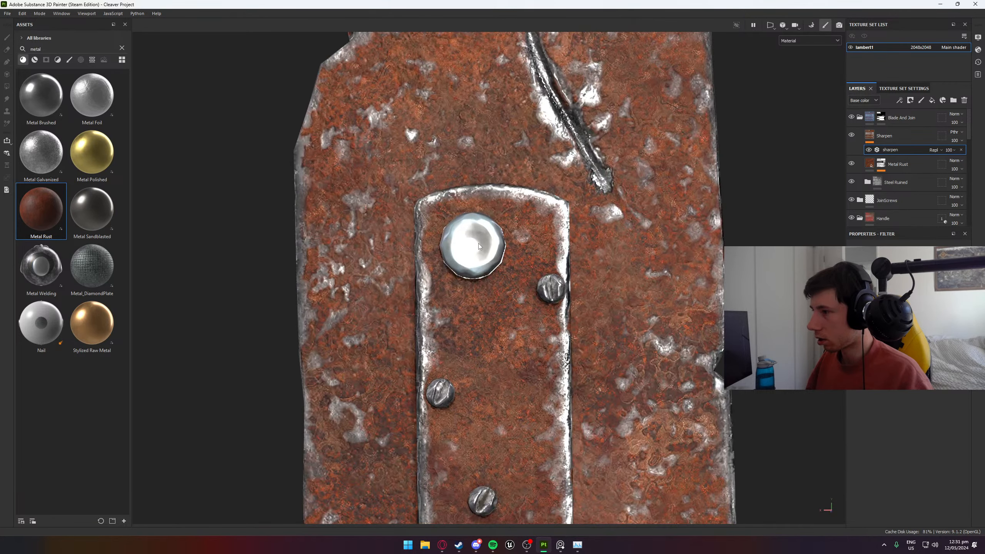
pyautogui.click(851, 182)
pyautogui.click(852, 182)
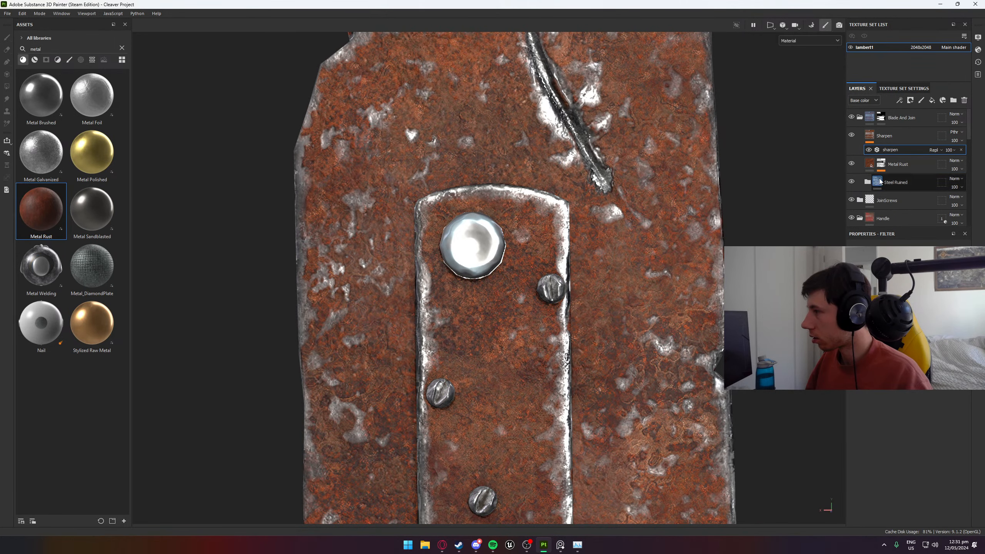
# - Set the Base layer in Large Join's Iron Forged Old group to roughness 0.4367 and base color value 0.453
pyautogui.click(859, 118)
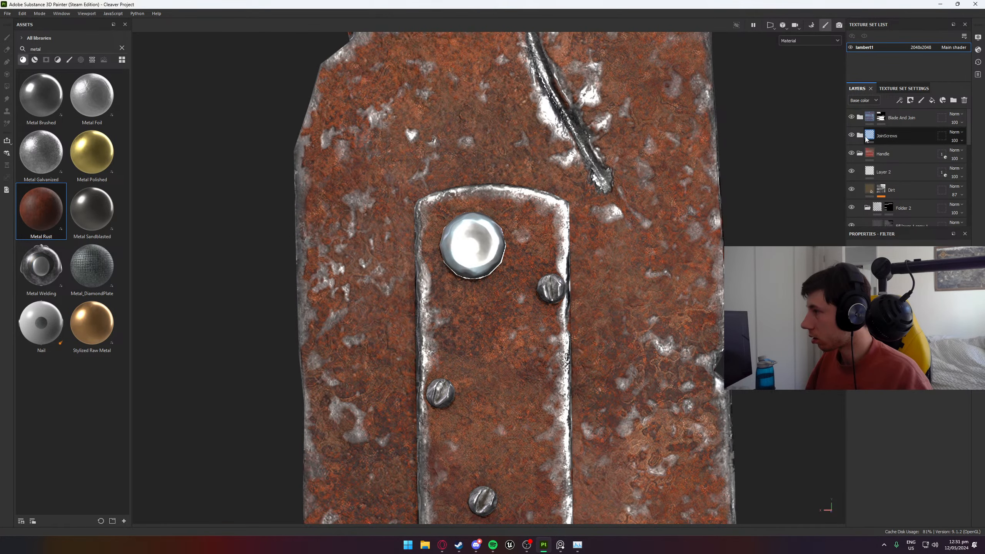
pyautogui.click(860, 135)
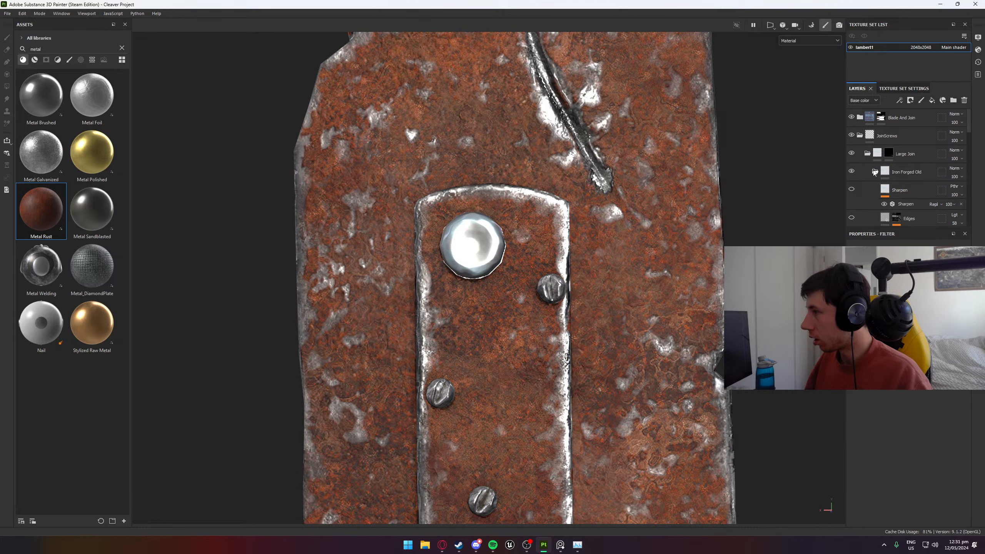
pyautogui.scroll(-4, 878, 183)
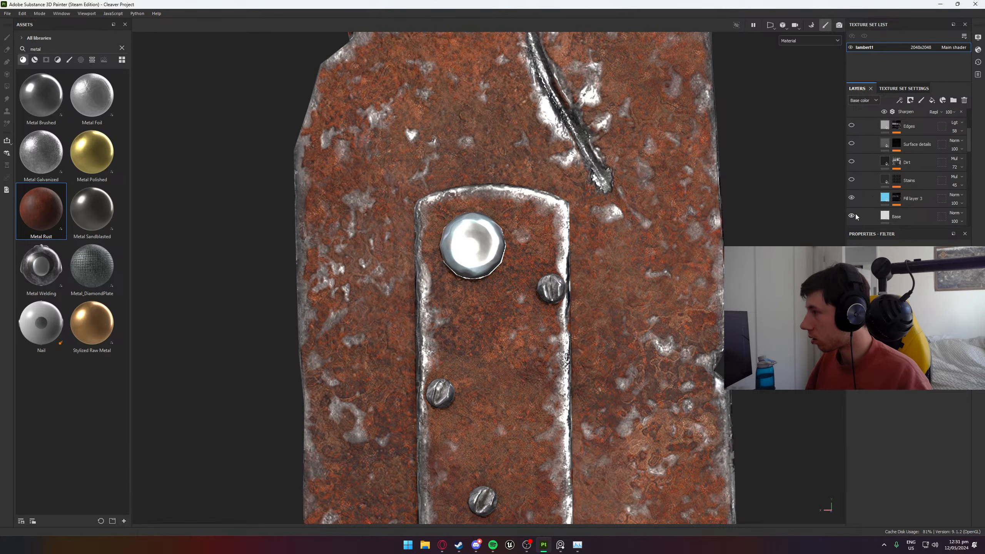
pyautogui.click(857, 217)
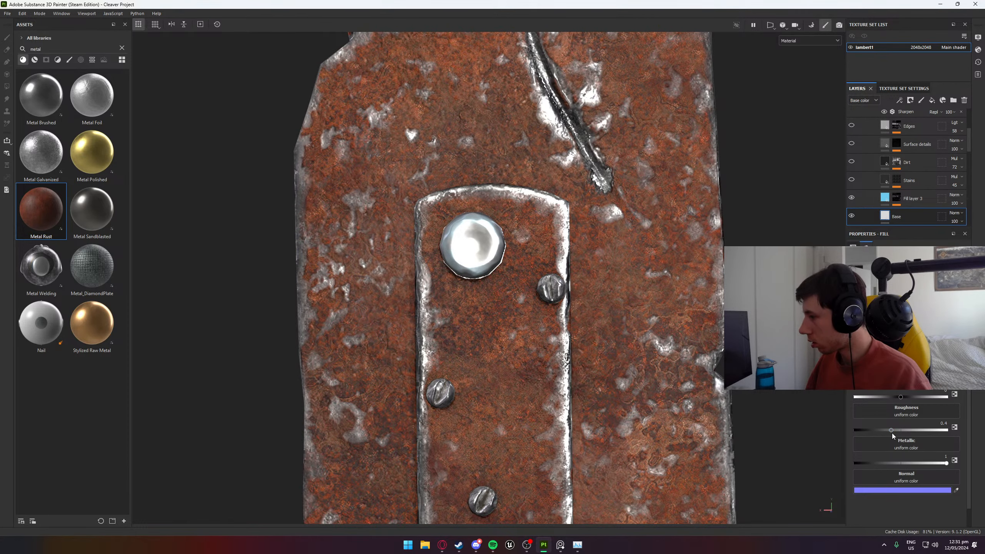
pyautogui.moveTo(892, 432); pyautogui.dragTo(895, 433)
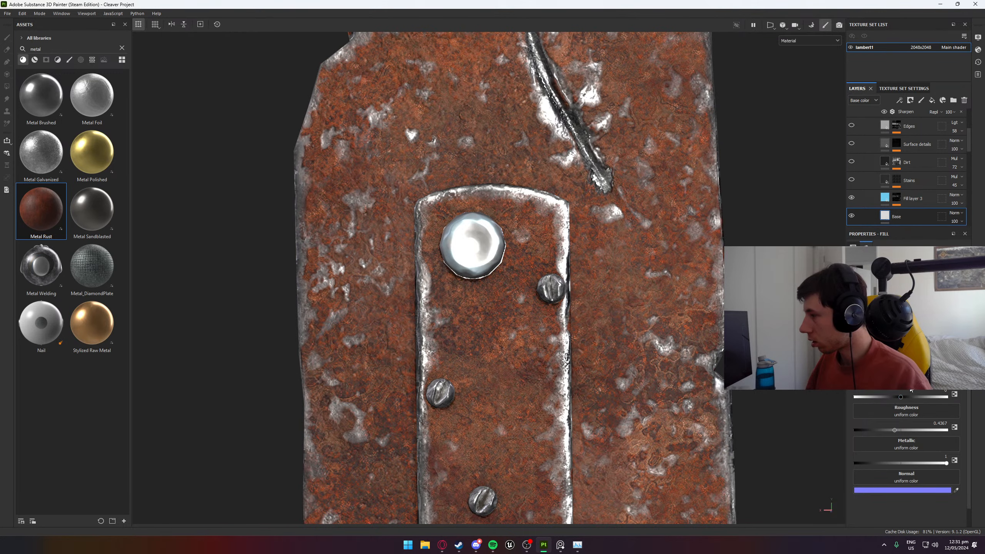
pyautogui.click(889, 362)
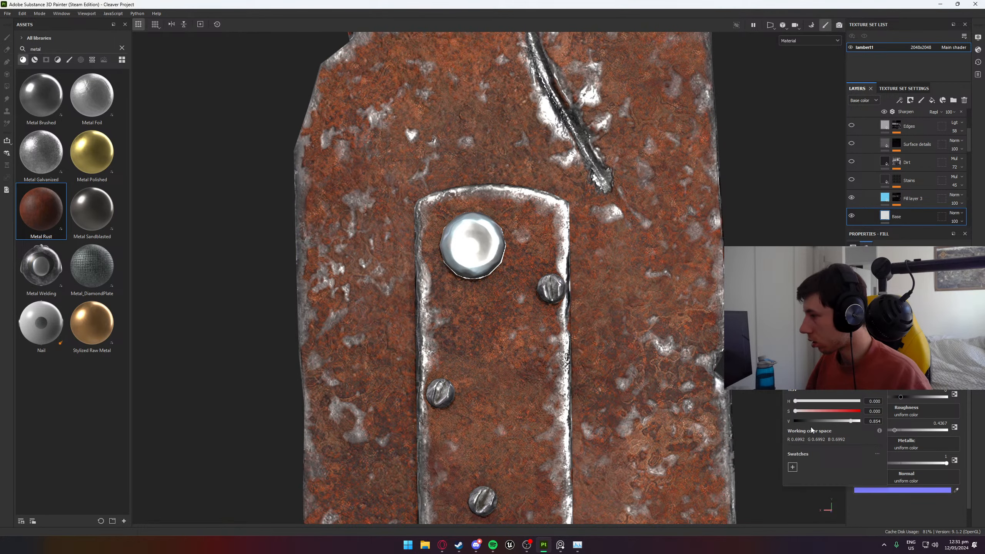
pyautogui.moveTo(853, 421); pyautogui.dragTo(826, 421)
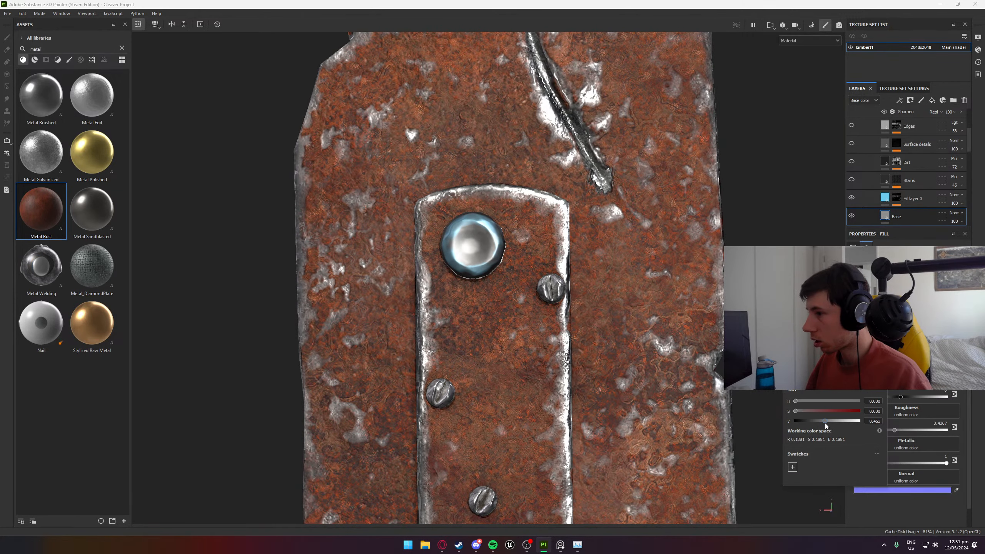
pyautogui.keyDown('alt'); pyautogui.moveTo(508, 335); pyautogui.dragTo(466, 340); pyautogui.keyUp('alt')
# - Set Fill layer 3 of the large join to base color value 0.733, roughness 0.4122 and metallic 1
pyautogui.click(914, 199)
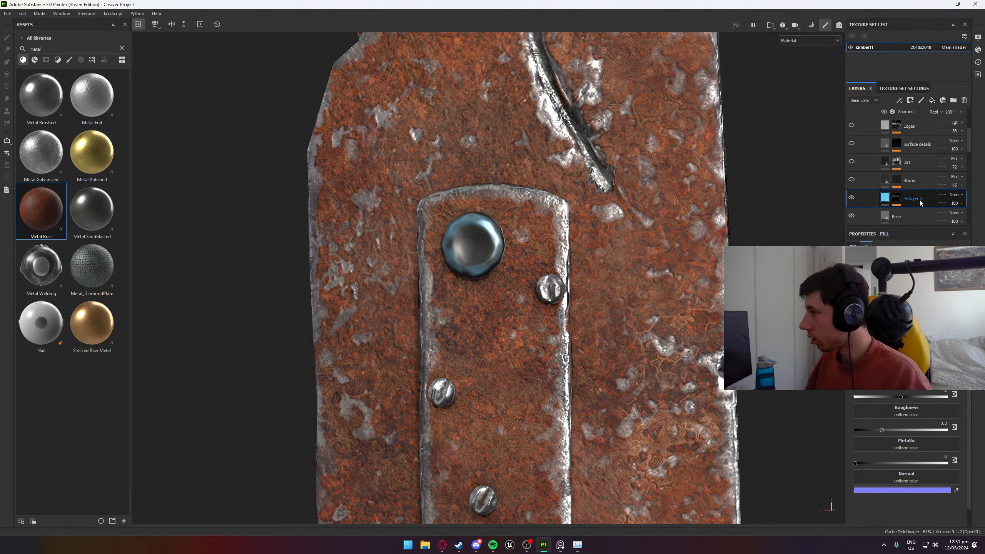
pyautogui.click(891, 359)
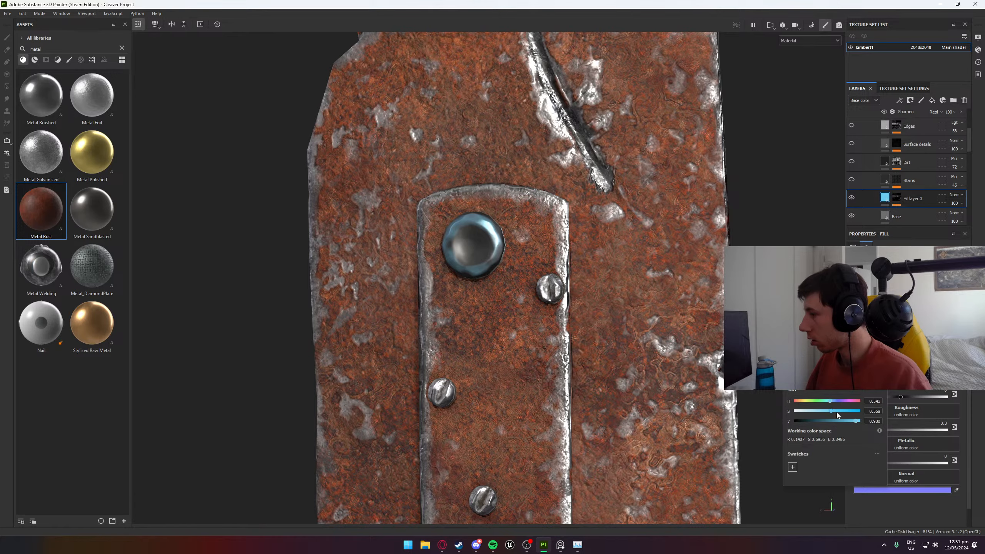
pyautogui.moveTo(855, 419); pyautogui.dragTo(842, 419)
pyautogui.moveTo(446, 286)
pyautogui.keyDown('alt'); pyautogui.mouseDown()
pyautogui.moveTo(931, 287)
pyautogui.moveTo(436, 286)
pyautogui.mouseUp(); pyautogui.keyUp('alt')
pyautogui.scroll(-8, 439, 288)
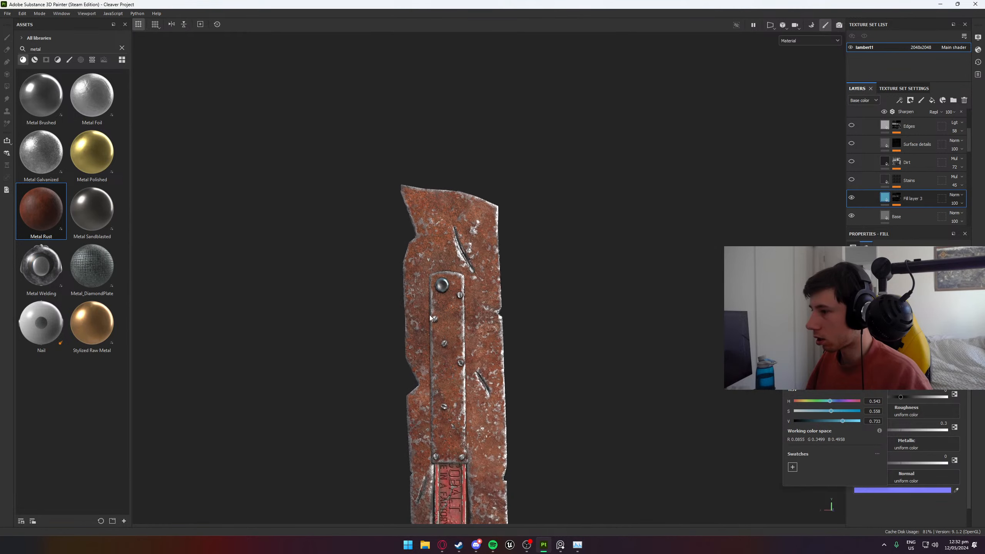
pyautogui.moveTo(883, 430); pyautogui.dragTo(893, 430)
pyautogui.scroll(8, 432, 285)
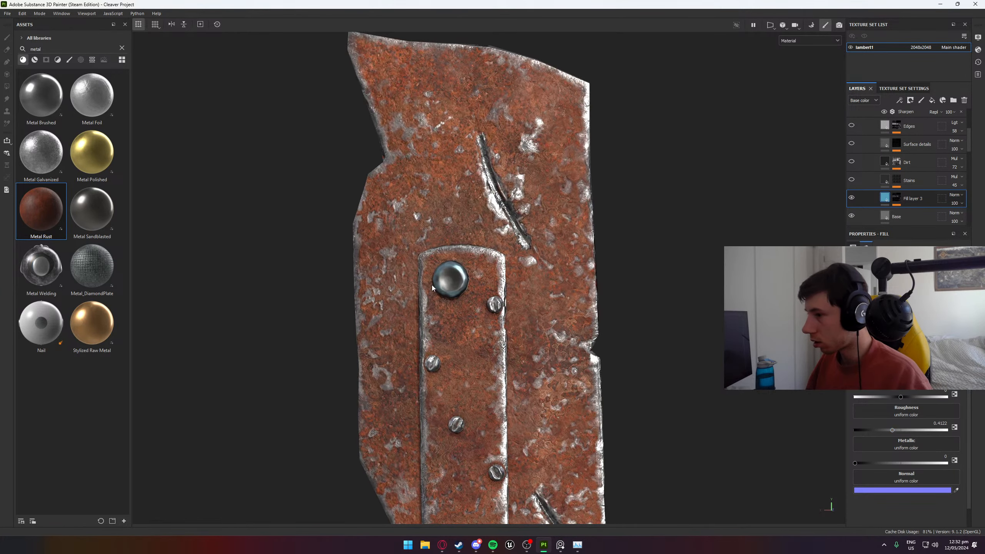
pyautogui.moveTo(890, 464); pyautogui.dragTo(950, 463)
pyautogui.keyDown('alt'); pyautogui.moveTo(435, 293); pyautogui.dragTo(403, 295); pyautogui.keyUp('alt')
pyautogui.scroll(-8, 522, 307)
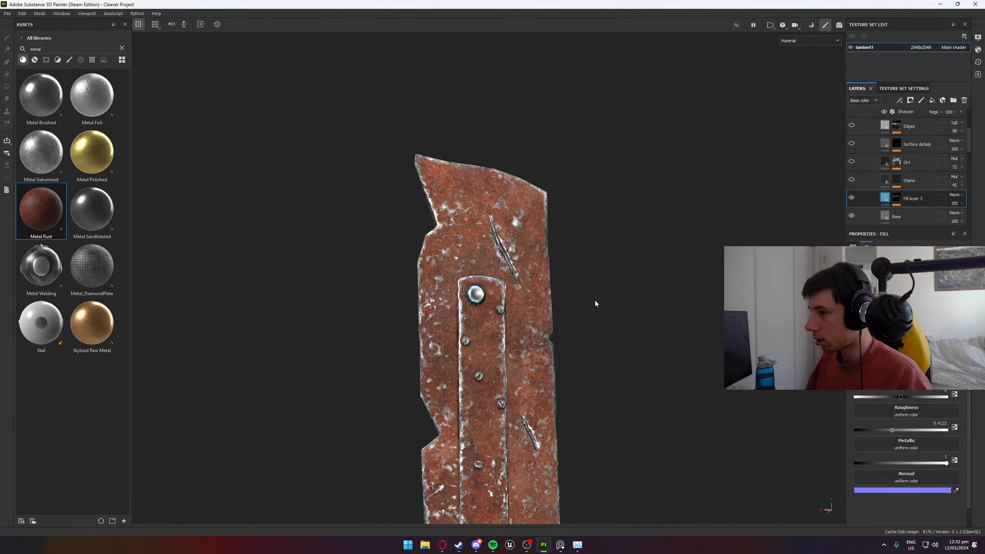
# - Set the roughness of the large join's Base layer to 0.4776 and view the whole cleaver
pyautogui.click(923, 216)
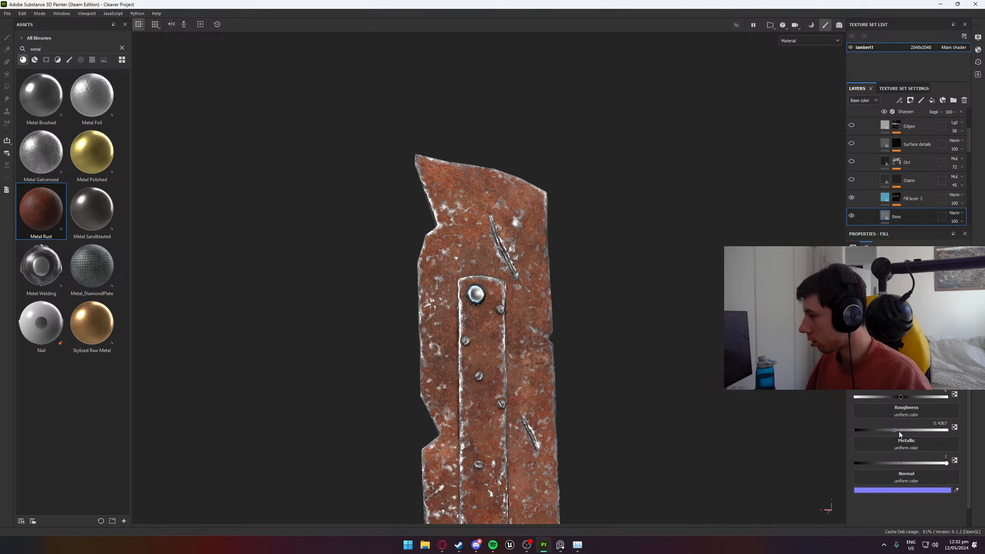
pyautogui.moveTo(899, 431)
pyautogui.mouseDown()
pyautogui.moveTo(916, 430)
pyautogui.moveTo(899, 432)
pyautogui.mouseUp()
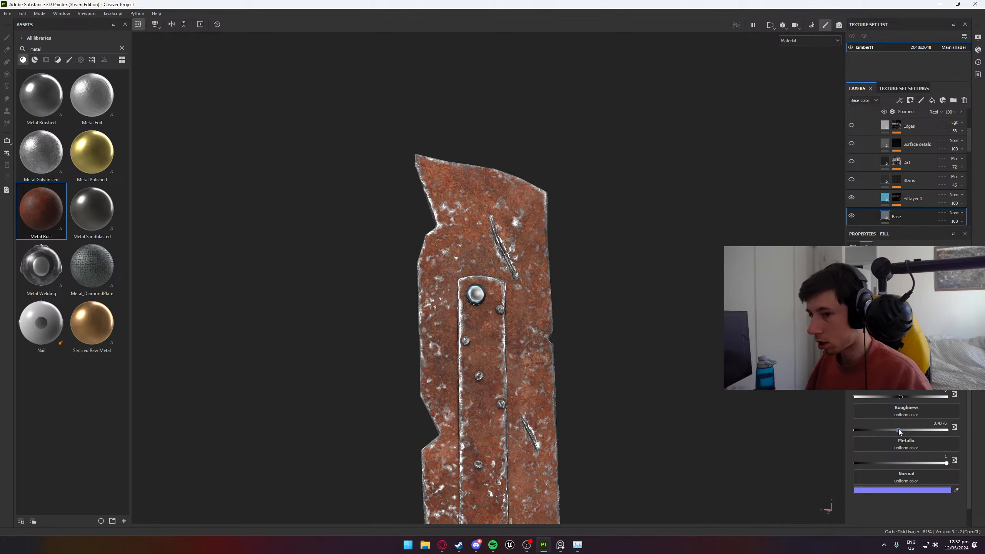
pyautogui.keyDown('alt'); pyautogui.moveTo(465, 342); pyautogui.dragTo(432, 341); pyautogui.keyUp('alt')
pyautogui.moveTo(432, 341)
pyautogui.keyDown('shift'); pyautogui.mouseDown(button='right')
pyautogui.moveTo(503, 347)
pyautogui.moveTo(424, 359)
pyautogui.moveTo(435, 332)
pyautogui.mouseUp(button='right'); pyautogui.keyUp('shift')
pyautogui.keyDown('alt'); pyautogui.moveTo(435, 332); pyautogui.dragTo(435, 216, button='middle'); pyautogui.keyUp('alt')
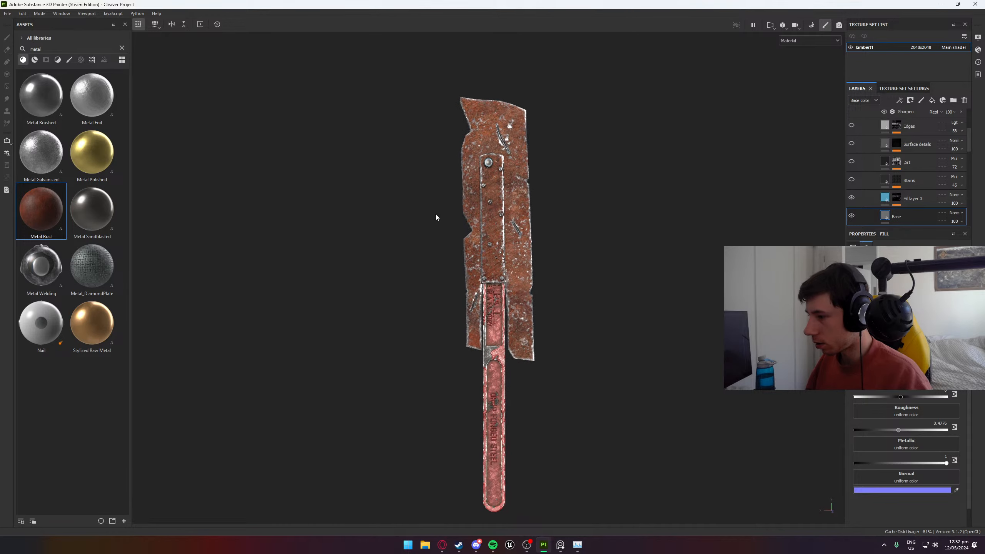
pyautogui.keyDown('shift'); pyautogui.moveTo(427, 267); pyautogui.dragTo(486, 266, button='right'); pyautogui.keyUp('shift')
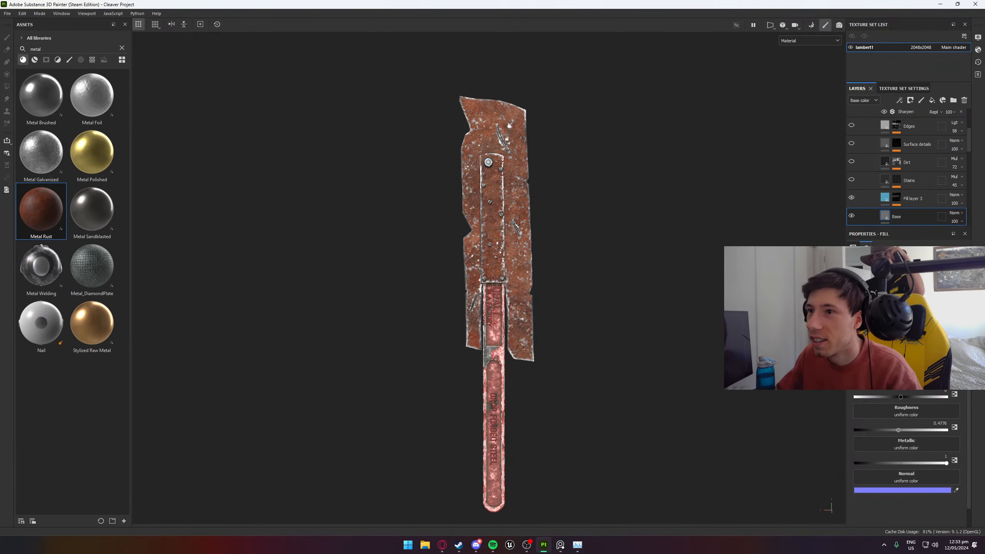
# - Save the cleaver project
pyautogui.click(7, 14)
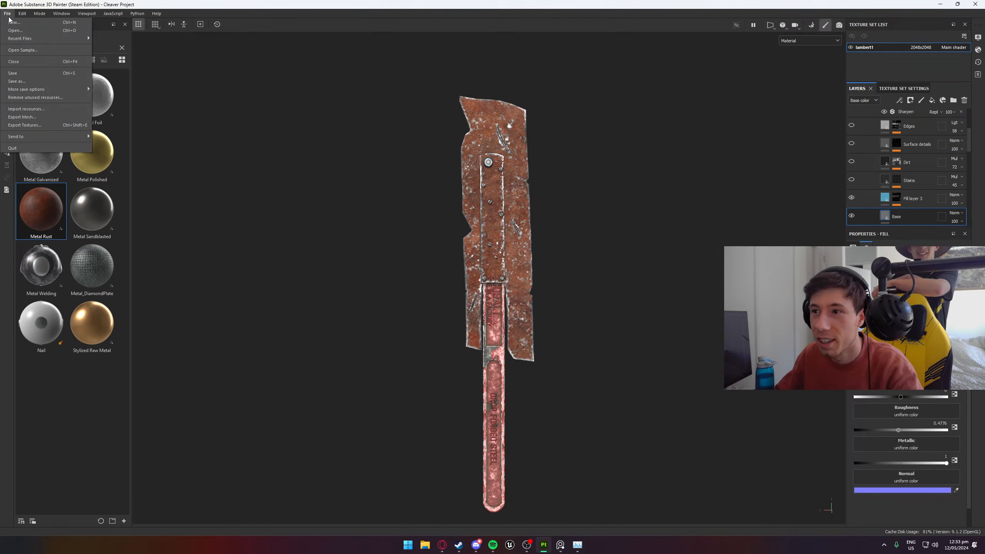
pyautogui.click(25, 72)
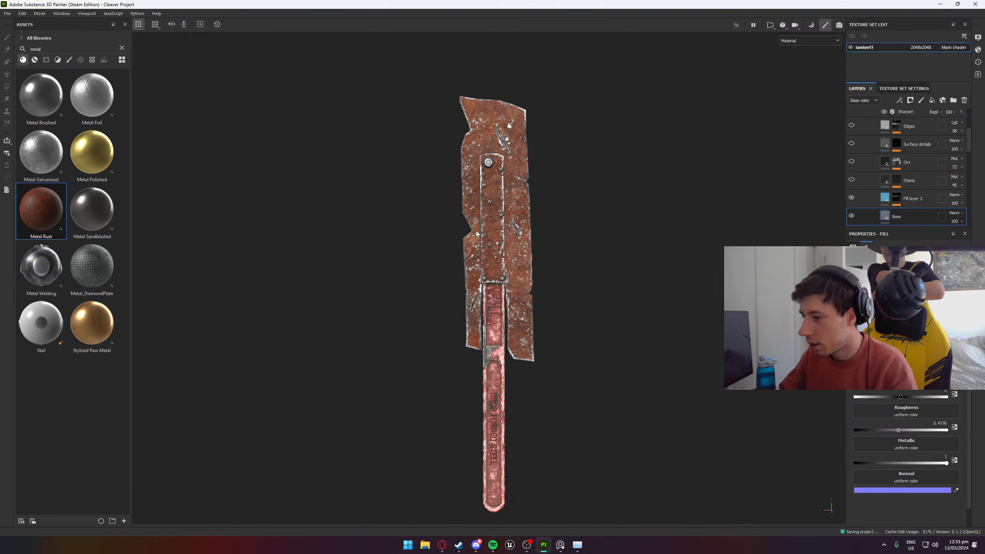
pyautogui.scroll(3, 471, 213)
pyautogui.scroll(-2, 465, 221)
# - Launch ScreenToGif and fit its capture area, about 708 × 1109 px, around the whole cleaver in the viewport
pyautogui.press('super')
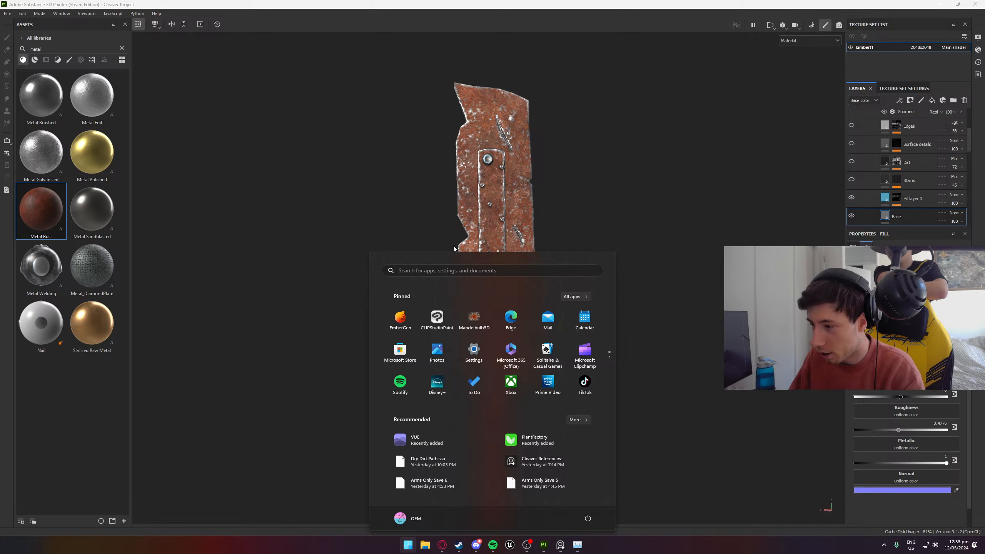
pyautogui.write('screen')
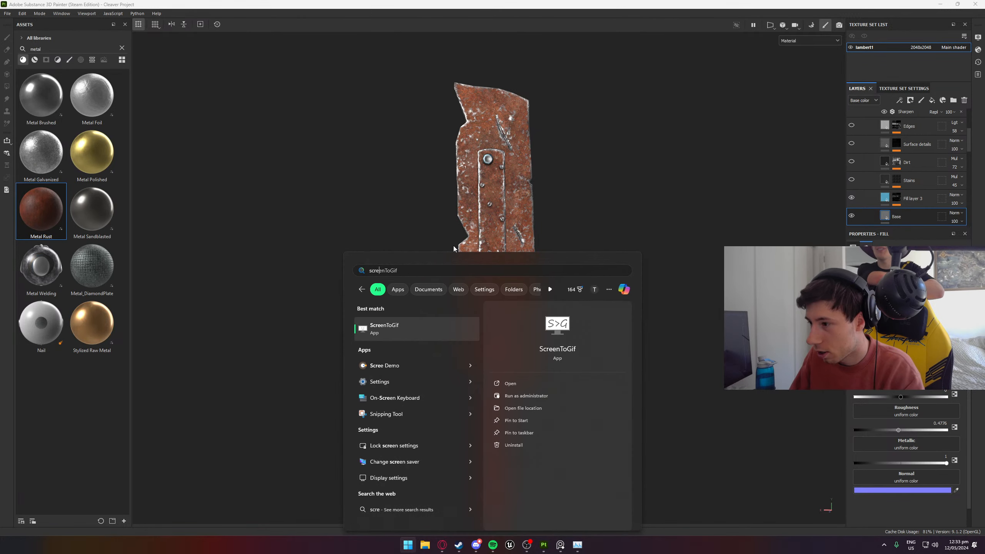
pyautogui.press('Return')
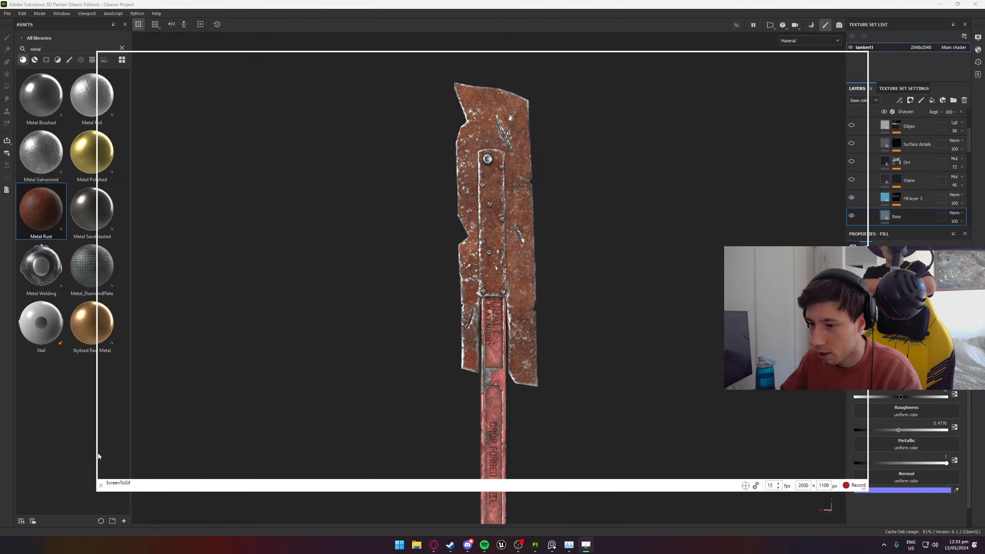
pyautogui.moveTo(96, 452); pyautogui.dragTo(349, 453)
pyautogui.moveTo(868, 375); pyautogui.dragTo(623, 374)
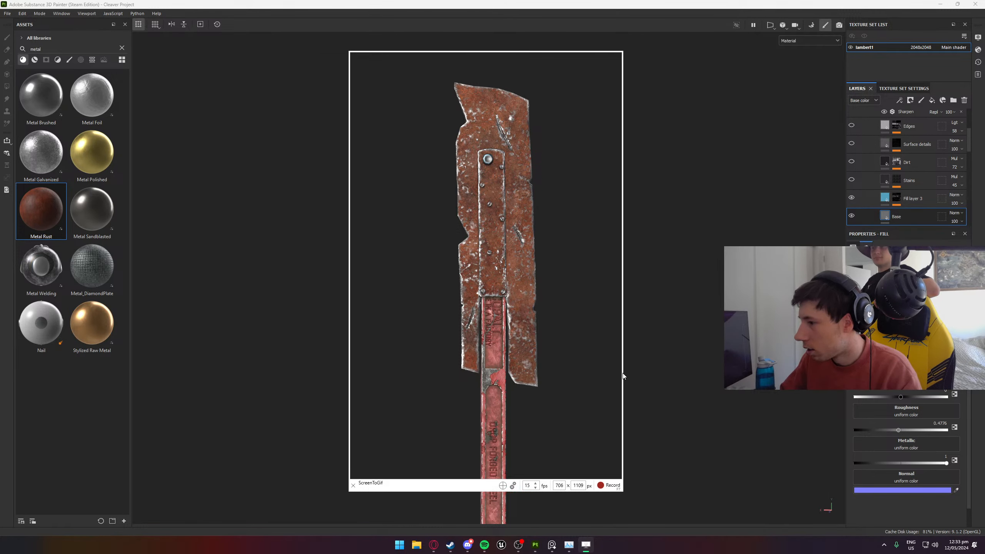
pyautogui.scroll(-3, 563, 374)
pyautogui.scroll(3, 497, 322)
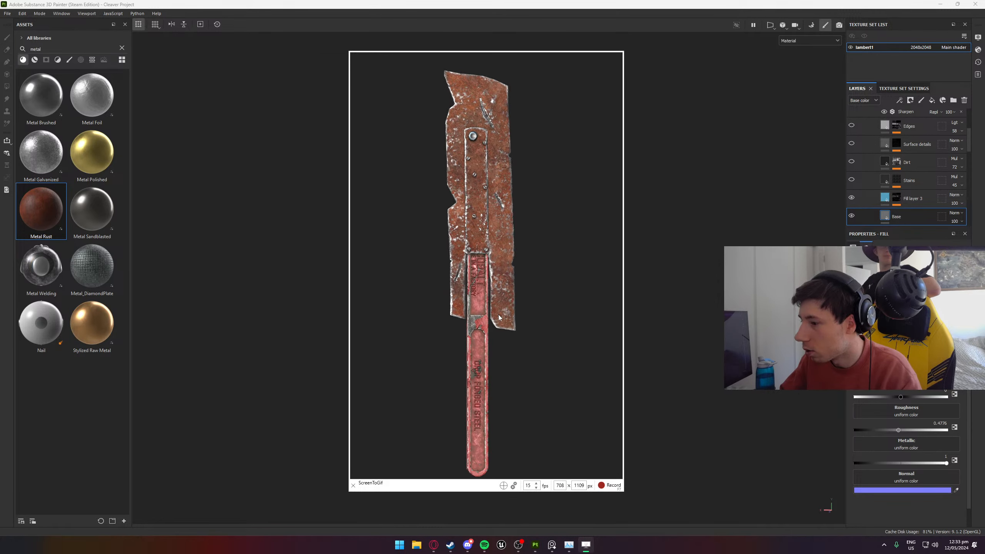
pyautogui.moveTo(500, 315); pyautogui.dragTo(501, 308, button='middle')
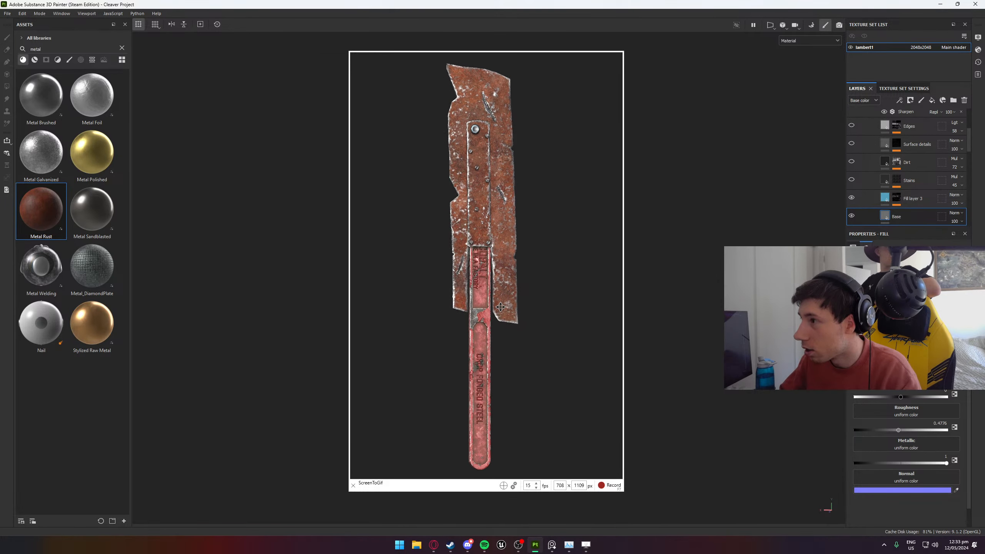
# - Record a 15 fps capture of the cleaver while orbiting around it and moving in on the blade and handle
pyautogui.click(608, 487)
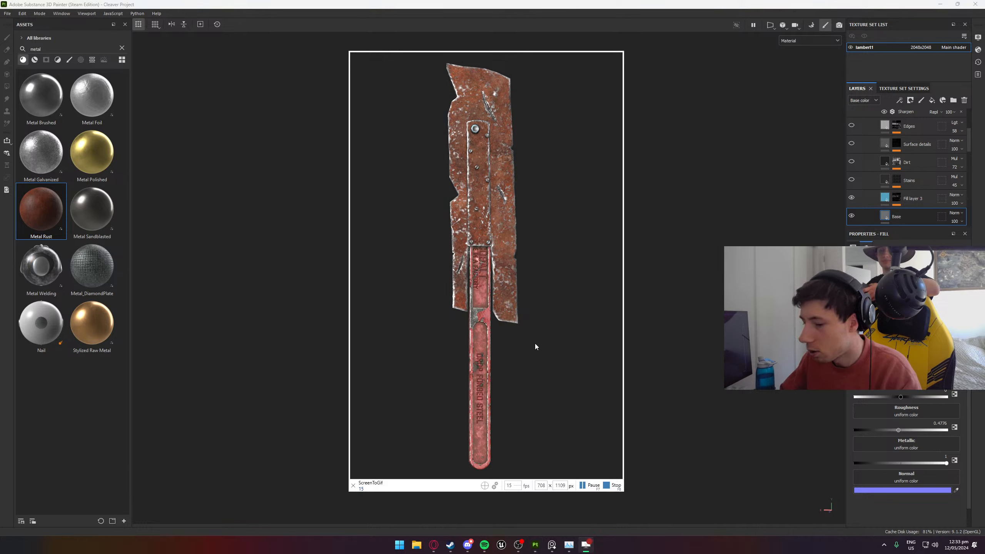
pyautogui.keyDown('shift'); pyautogui.moveTo(536, 347); pyautogui.dragTo(592, 352, button='right'); pyautogui.keyUp('shift')
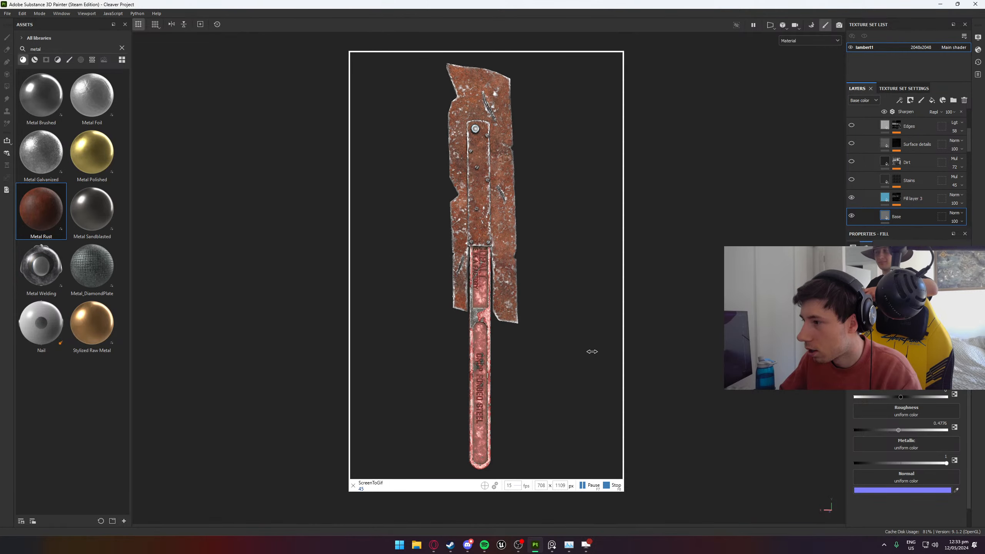
pyautogui.keyDown('alt'); pyautogui.moveTo(572, 341); pyautogui.dragTo(466, 283); pyautogui.keyUp('alt')
pyautogui.scroll(3, 546, 259)
pyautogui.keyDown('alt'); pyautogui.moveTo(552, 265); pyautogui.dragTo(574, 272); pyautogui.keyUp('alt')
pyautogui.keyDown('alt'); pyautogui.moveTo(531, 410); pyautogui.dragTo(513, 298, button='middle'); pyautogui.keyUp('alt')
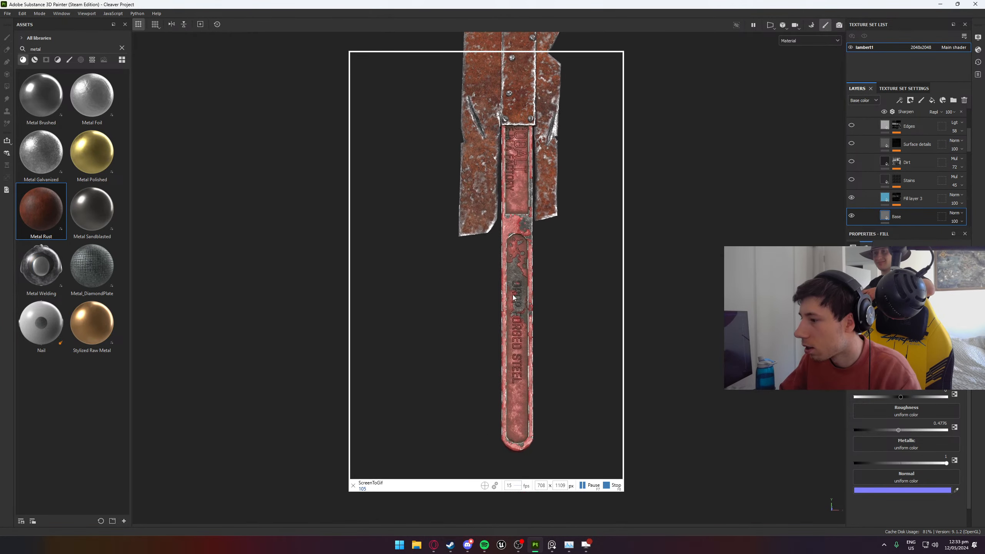
pyautogui.keyDown('alt'); pyautogui.moveTo(512, 297); pyautogui.dragTo(240, 275); pyautogui.keyUp('alt')
pyautogui.scroll(3, 511, 260)
pyautogui.click(613, 486)
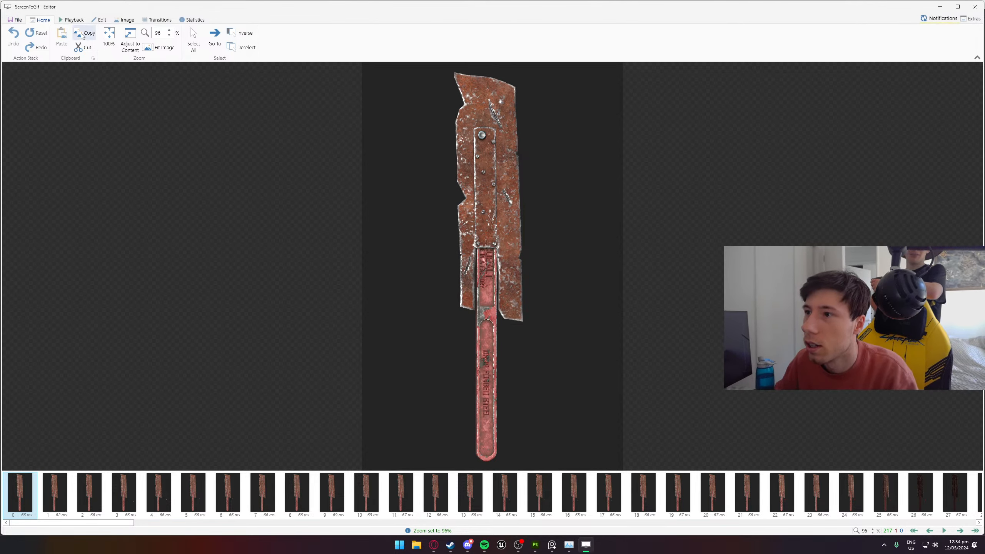
pyautogui.click(71, 20)
pyautogui.click(99, 20)
pyautogui.click(125, 20)
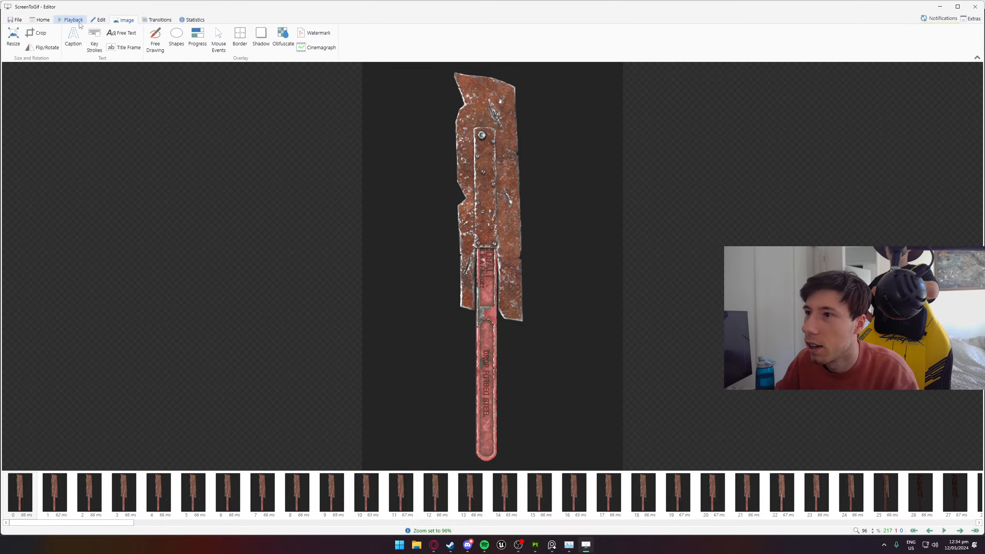
pyautogui.click(17, 20)
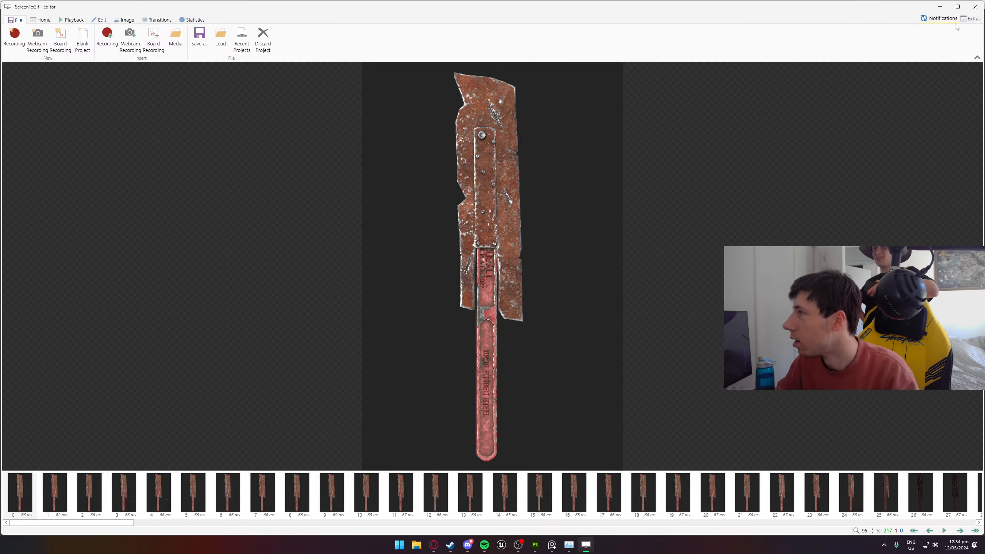
pyautogui.click(192, 20)
pyautogui.click(124, 20)
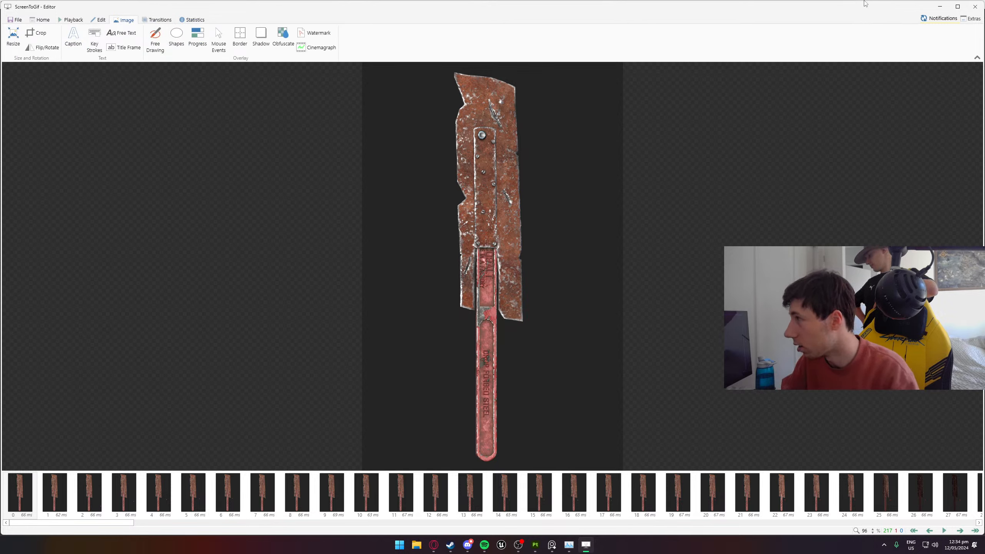
pyautogui.click(42, 20)
pyautogui.click(59, 21)
pyautogui.click(97, 20)
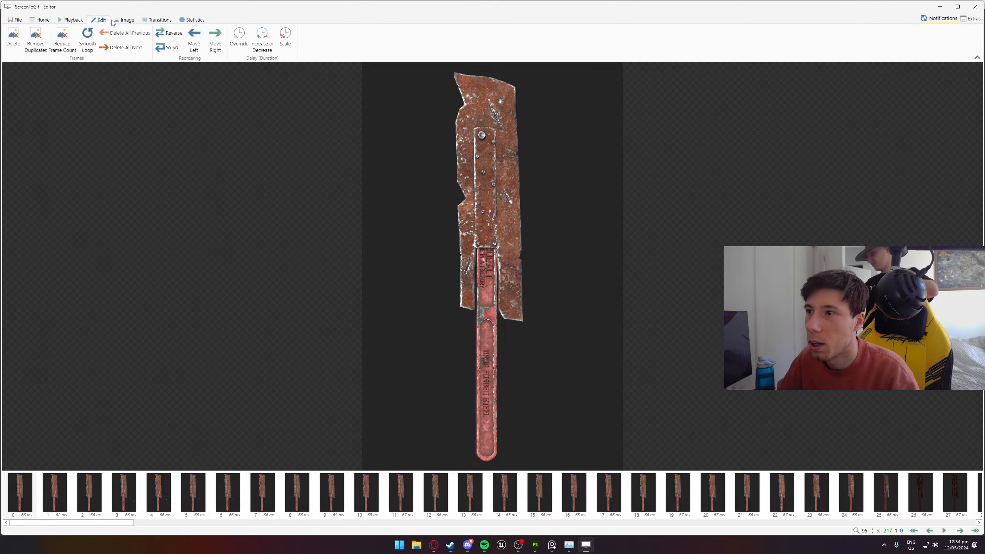
pyautogui.click(123, 20)
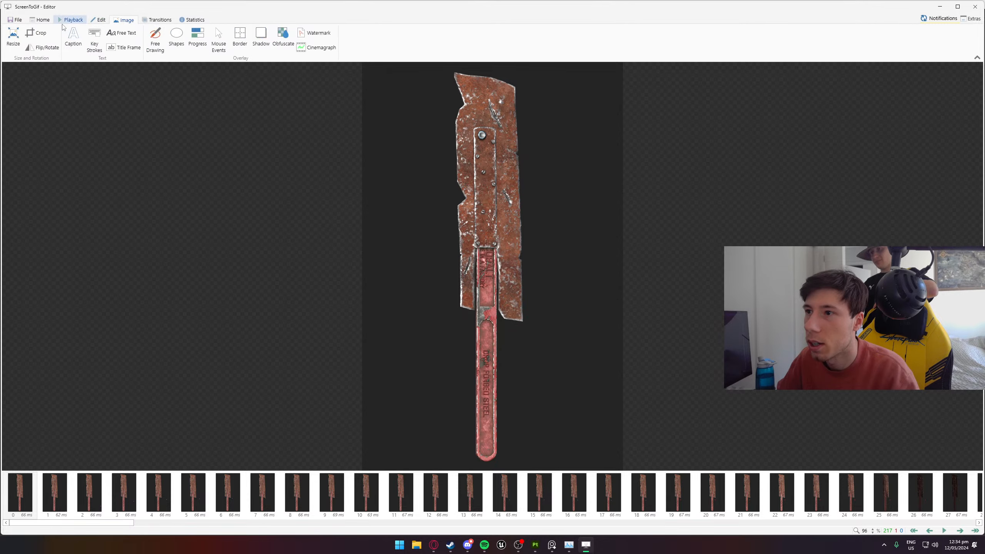
# - Save the recording as a GIF with the default preset, shifting the encoder's sampling slightly toward faster
pyautogui.click(16, 20)
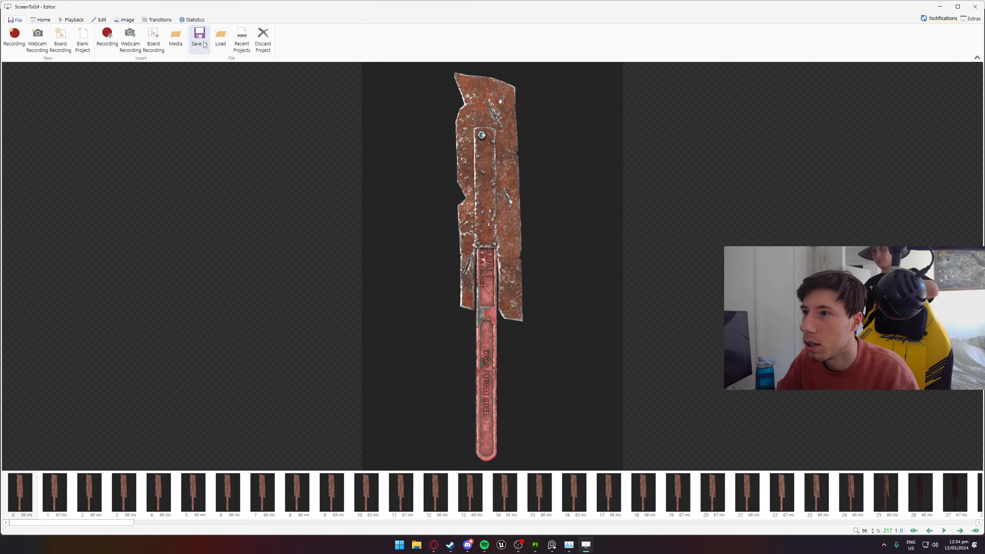
pyautogui.click(204, 44)
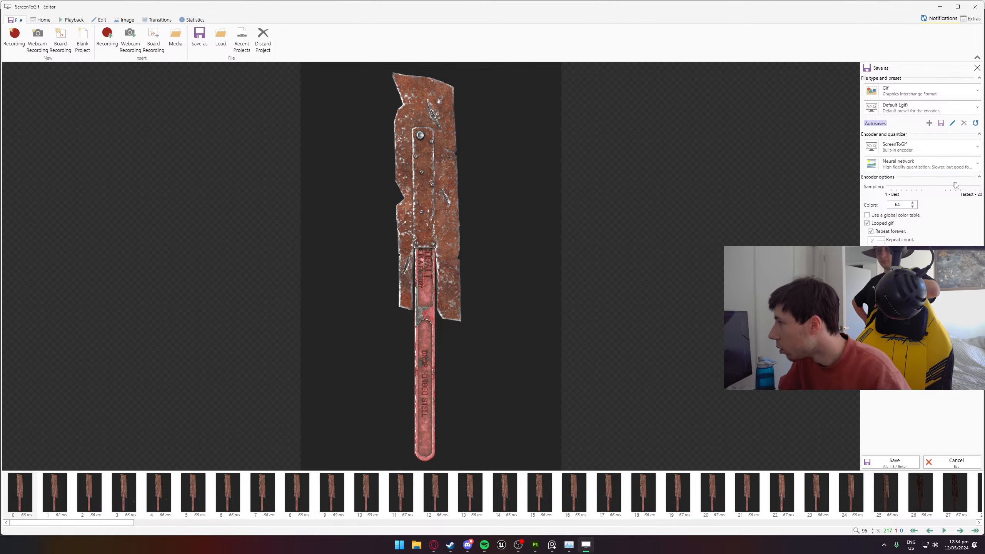
pyautogui.moveTo(958, 188); pyautogui.dragTo(963, 189)
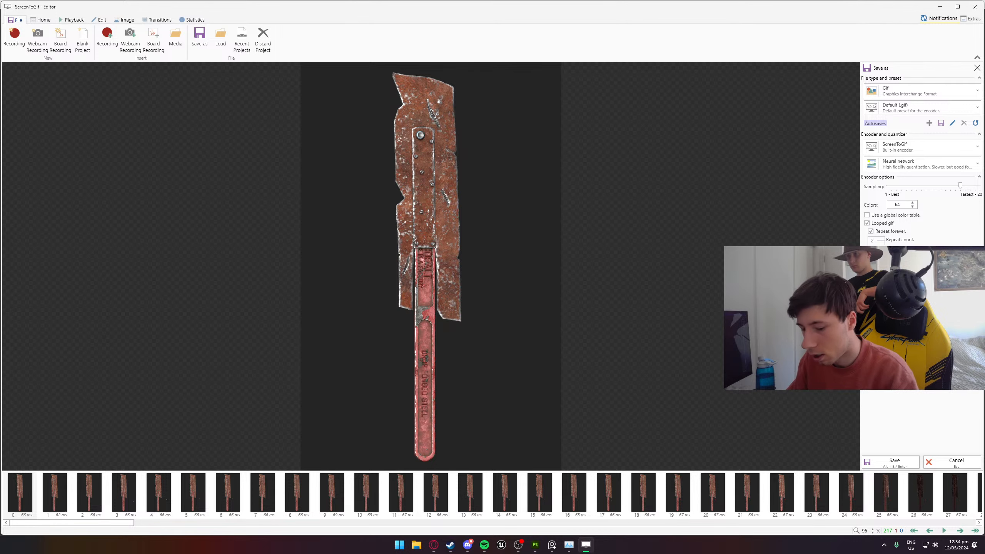
pyautogui.press('Return')
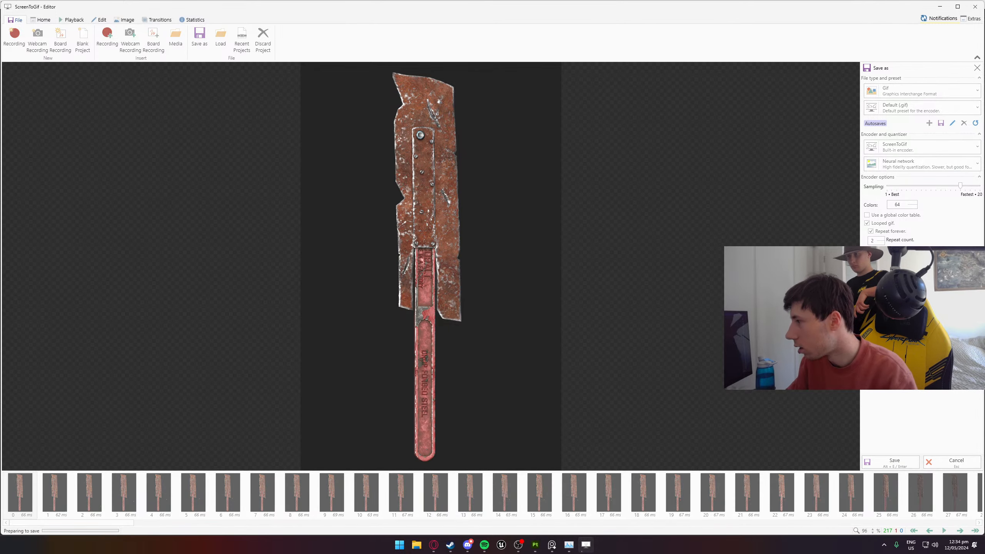